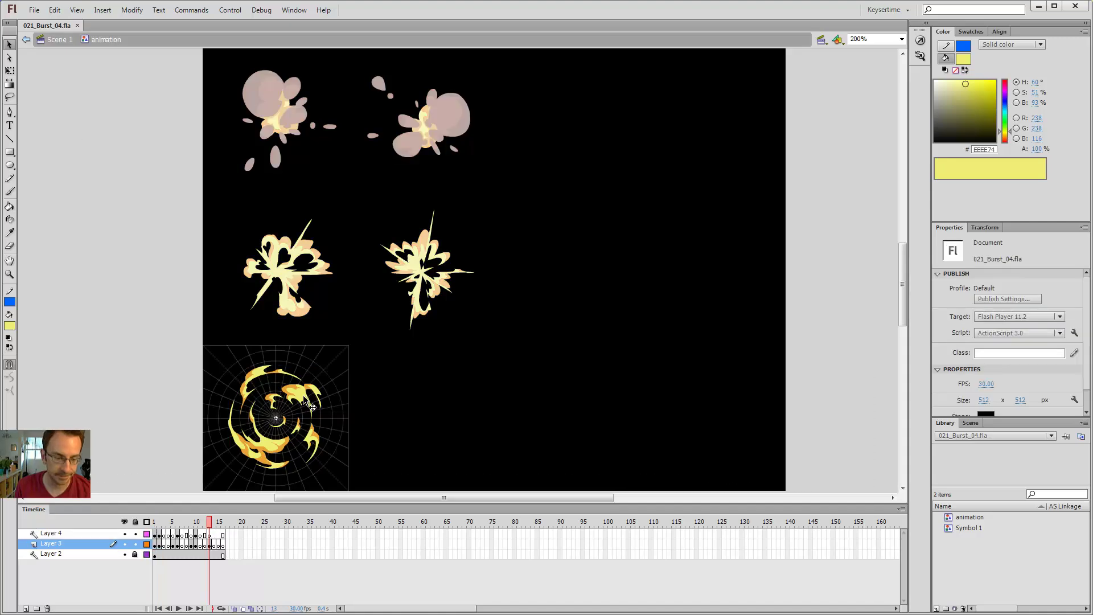
Step: Paint an outlined oval at the radial grid's centre in frame 14 of Layer 3 and fill it with yellow
left_click(216, 545)
key("b")
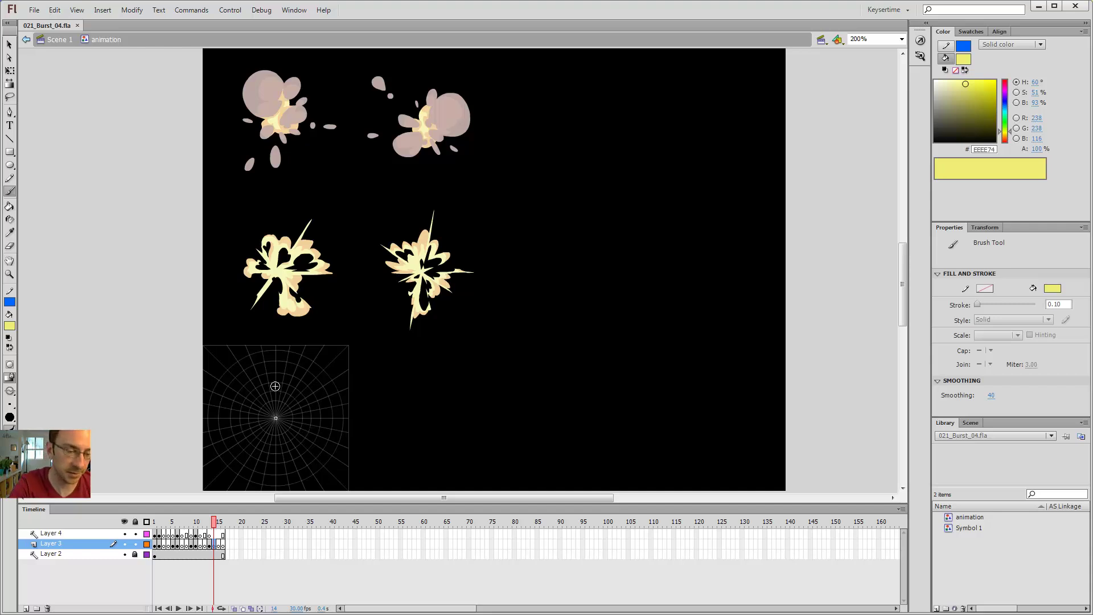
mouse_move(275, 412)
left_mouse_down()
mouse_move(270, 425)
mouse_move(276, 411)
left_mouse_up()
key("k")
left_click(273, 418)
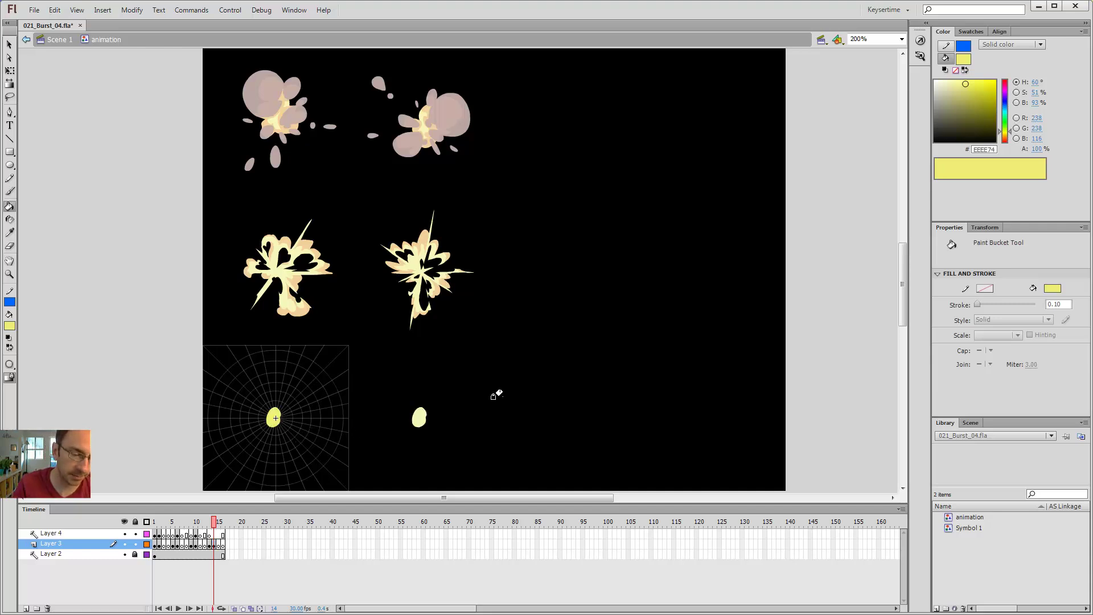
Step: Switch in-place editing to the neighbouring symbol instance and delete the yellow oval from frame 14 of Layer 3
key("v")
double_click(517, 408)
left_click(421, 419)
double_click(422, 419)
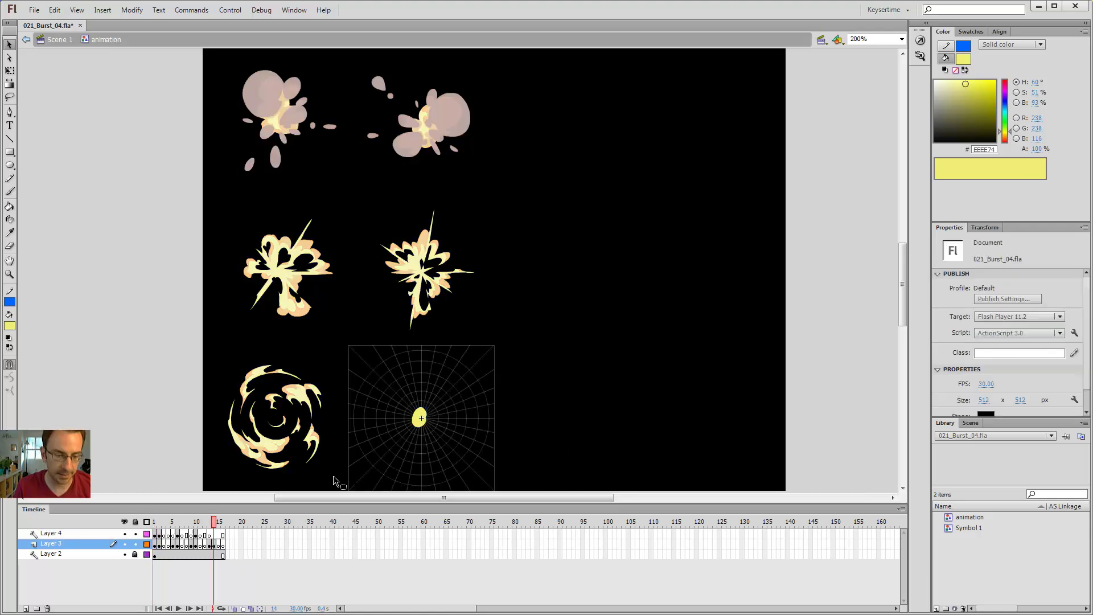
left_click(217, 546)
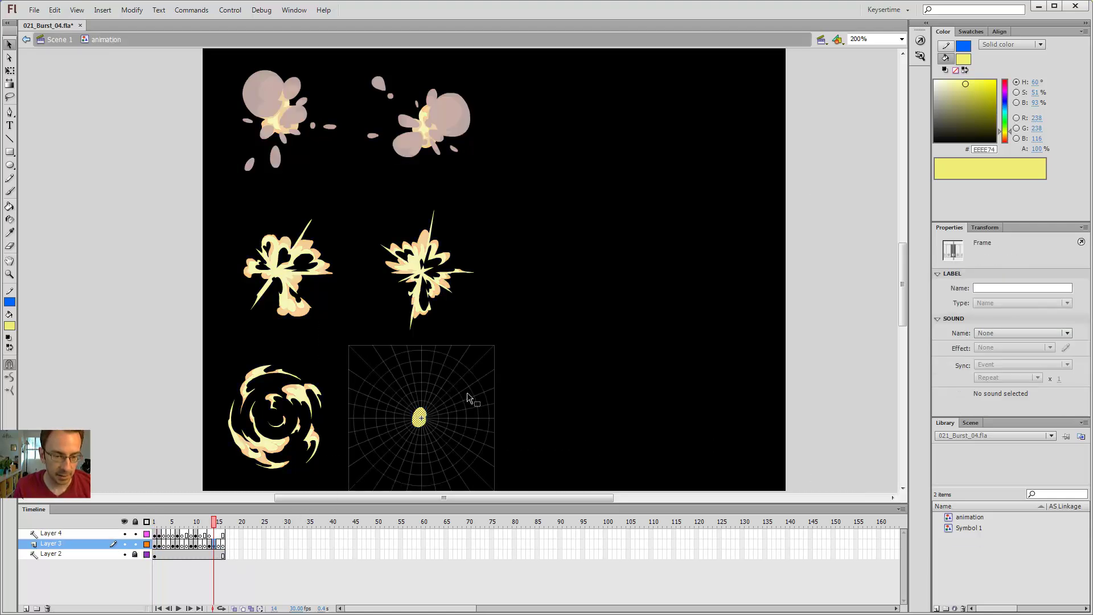
key("Delete")
Step: Paint a small tapering arc just above the radial grid's centre in frame 14 and fill it with yellow
key("b")
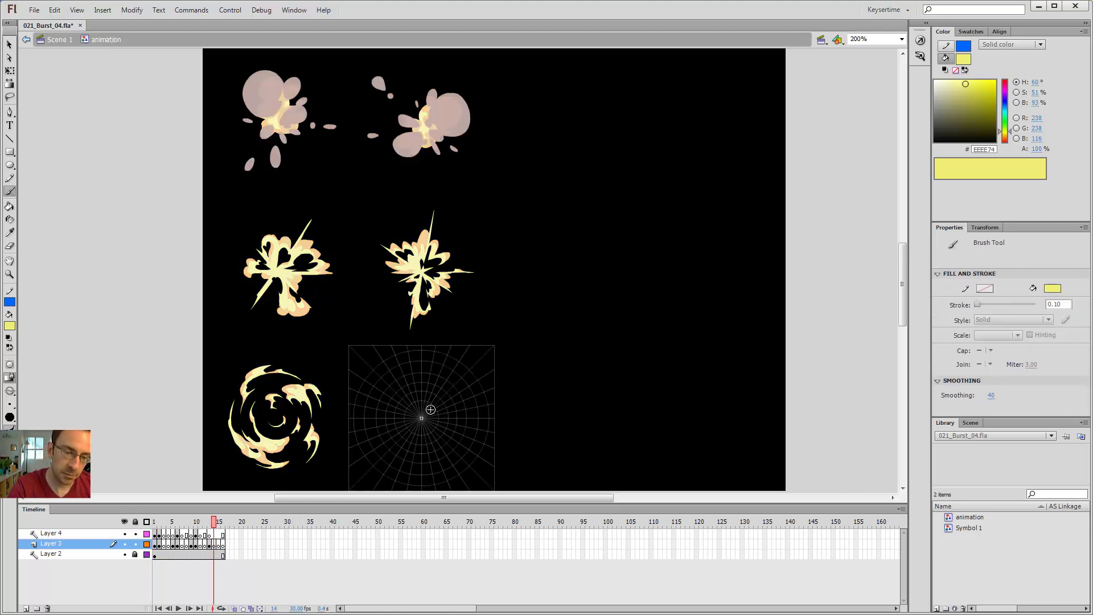
key("z")
left_click(439, 411)
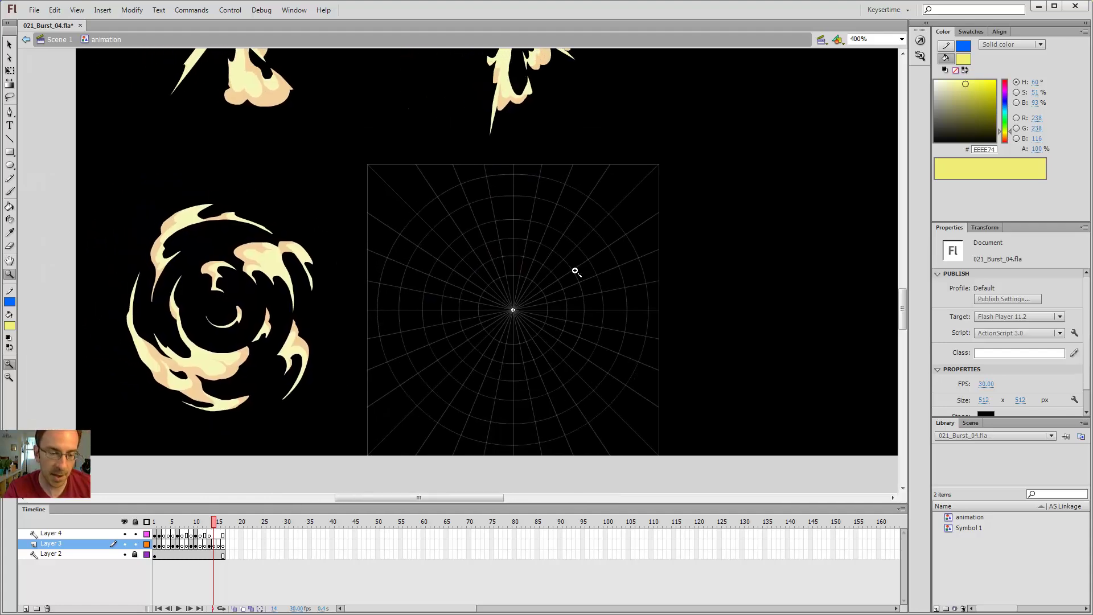
key("b")
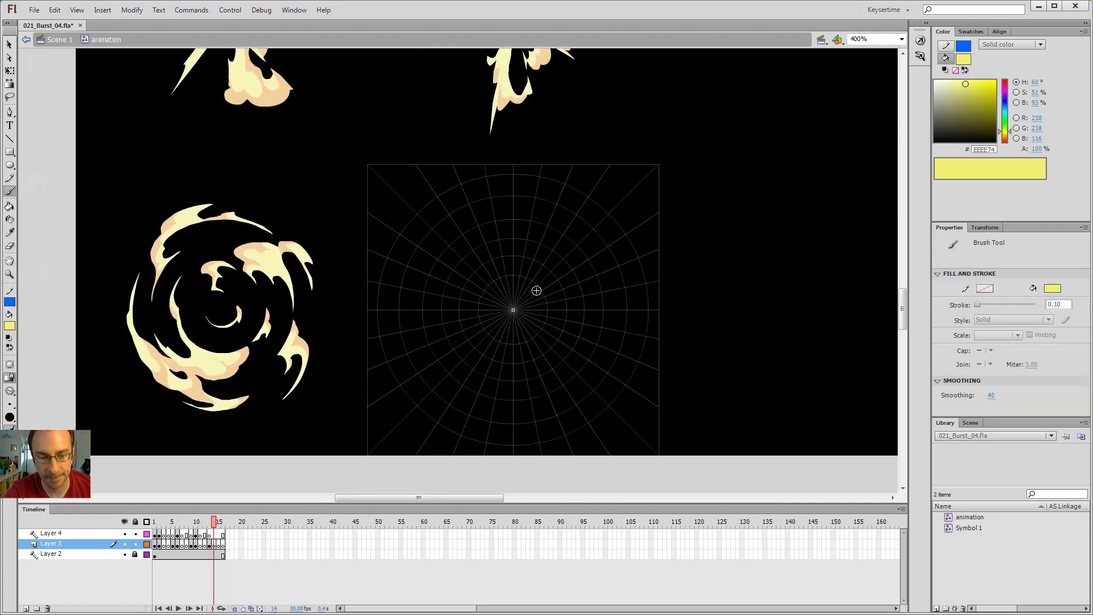
left_click_drag(529, 293, 535, 306)
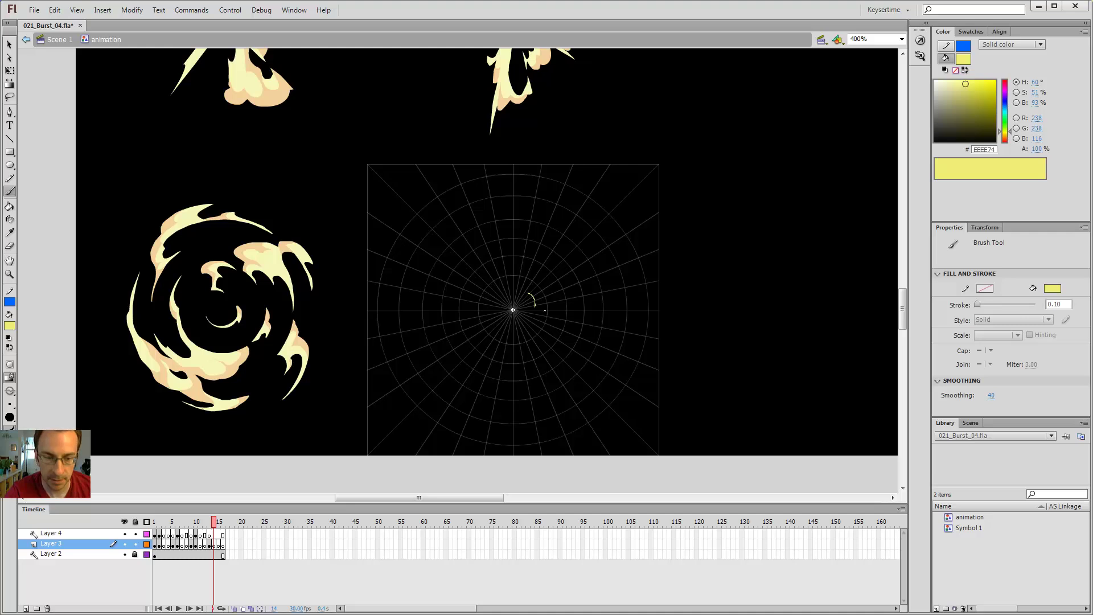
key("ctrl+z")
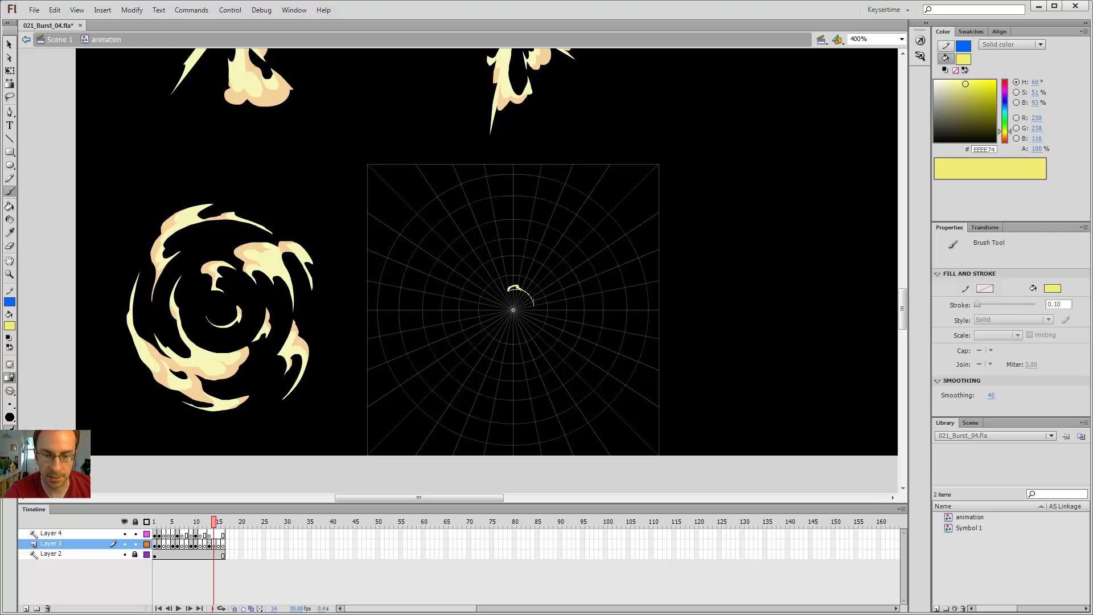
left_click_drag(508, 287, 506, 286)
key("k")
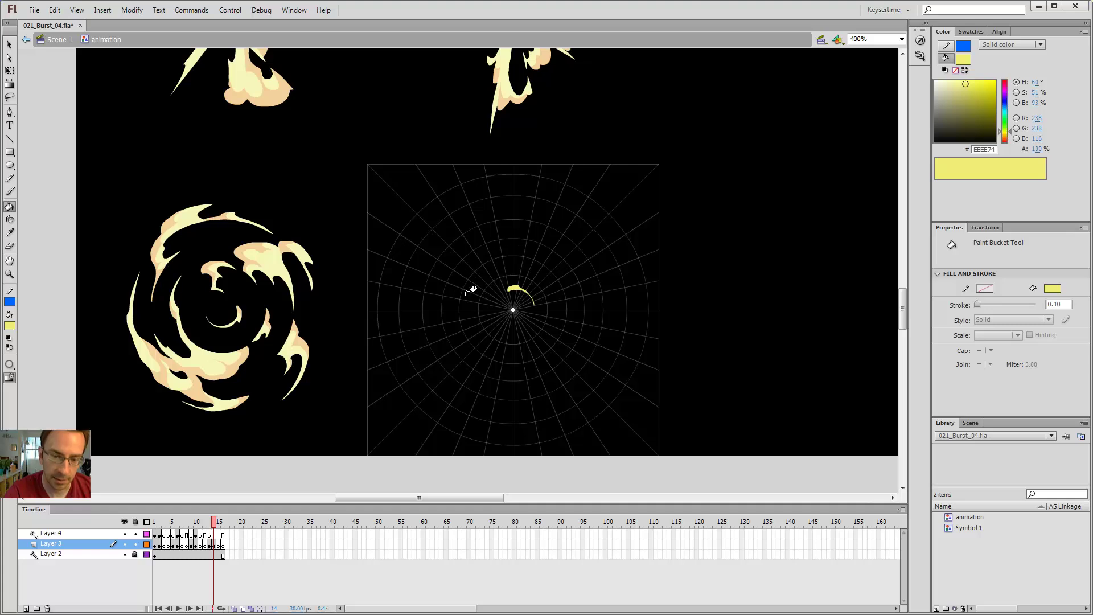
Step: Paint a larger crescent curving around the lower-left side of the grid's centre, fill it with yellow and erase a notch in its outer edge
key("b")
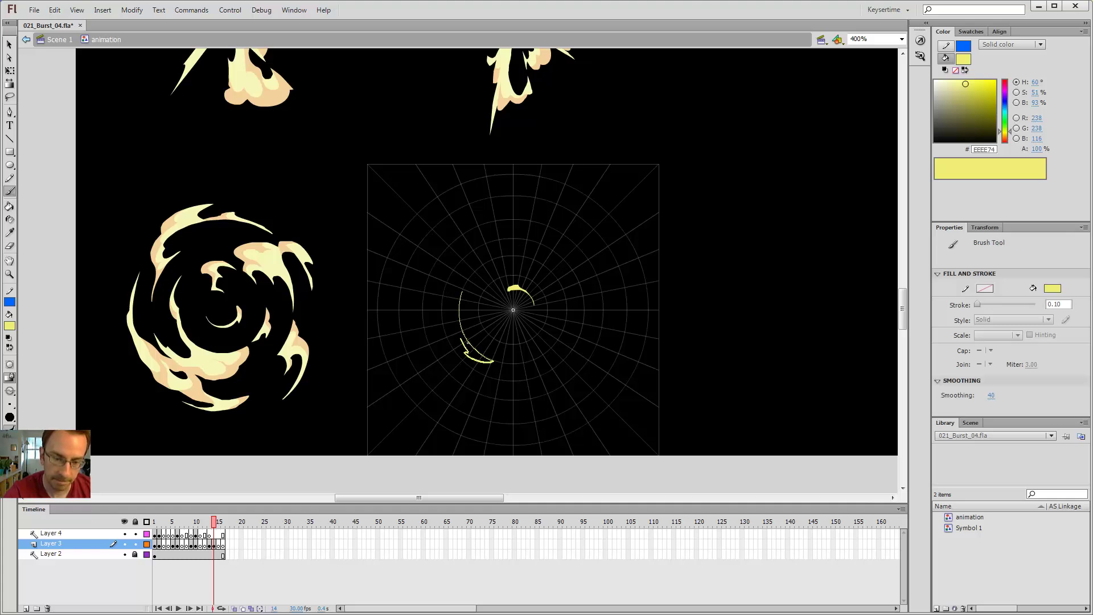
left_click_drag(461, 339, 462, 290)
key("k")
left_click(467, 348)
key("e")
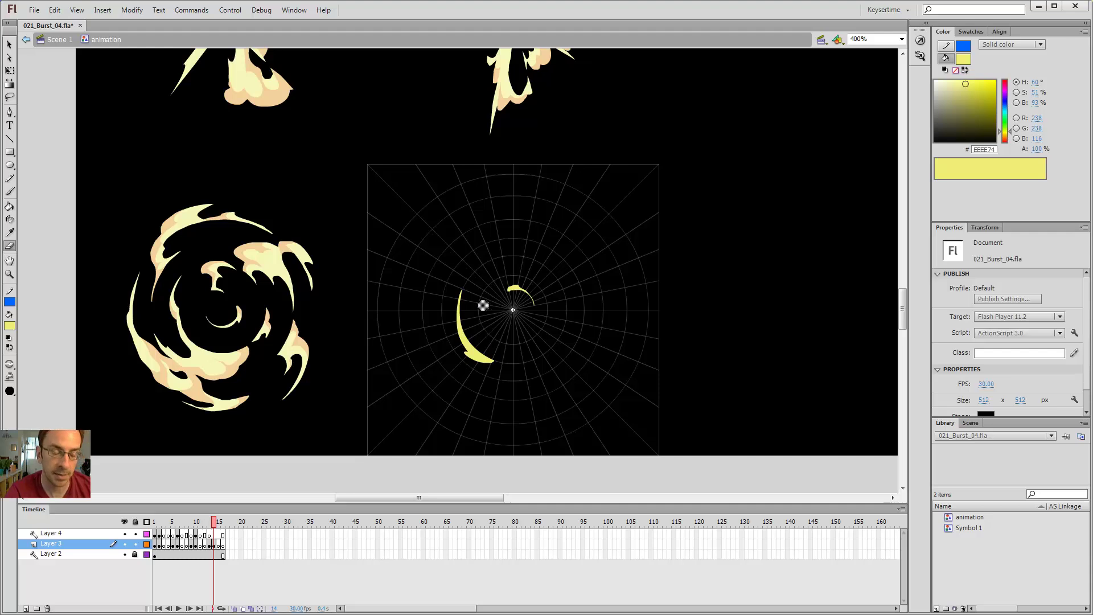
key("ctrl+equal")
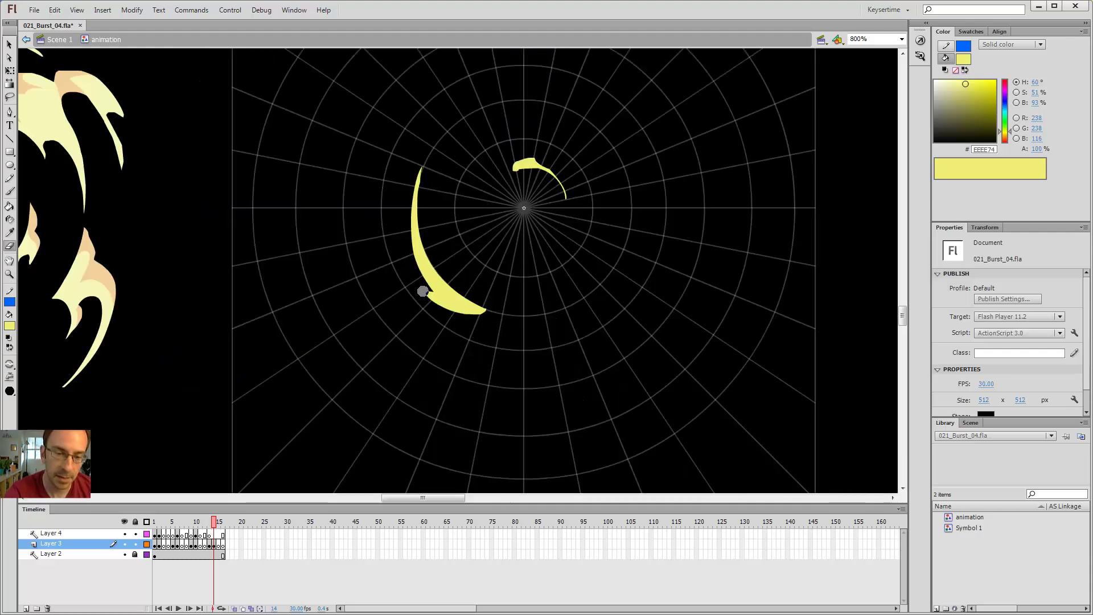
key("b")
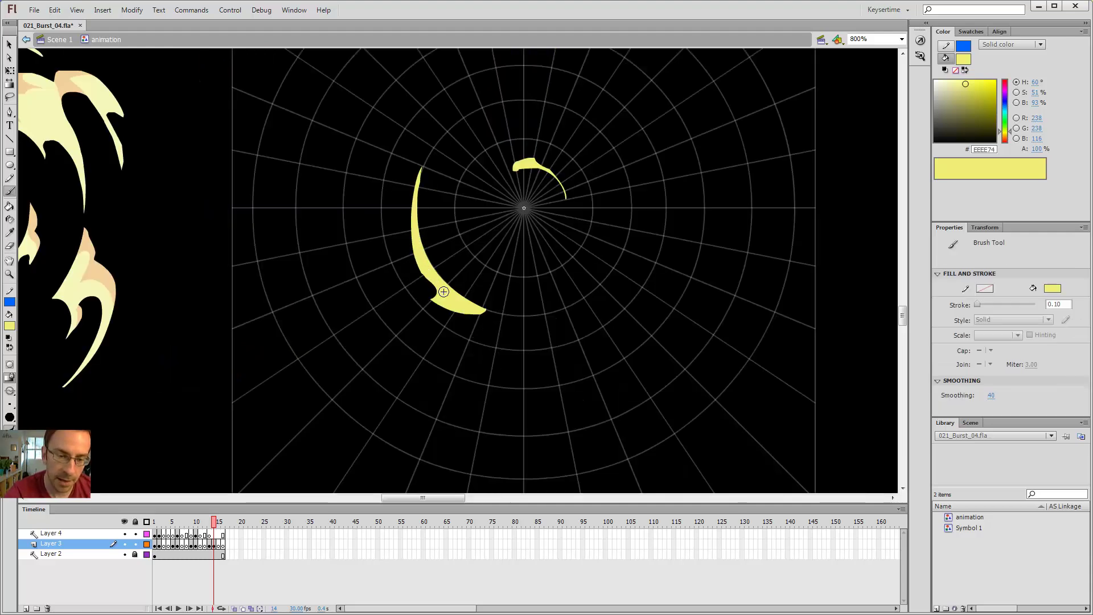
mouse_move(381, 331)
left_mouse_down()
mouse_move(364, 380)
mouse_move(464, 438)
mouse_move(483, 431)
mouse_move(497, 406)
mouse_move(489, 387)
mouse_move(401, 352)
left_mouse_up()
key("ctrl+z")
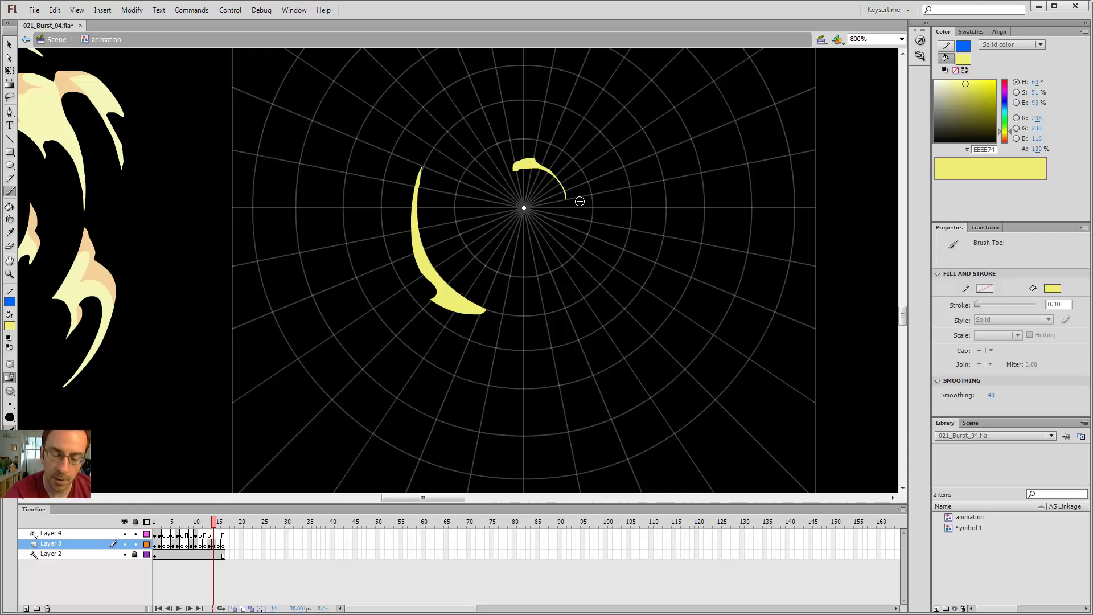
Step: Thin the small arc's tail with the Eraser and paint a tiny yellow flame wisp just below the grid's centre
key("e")
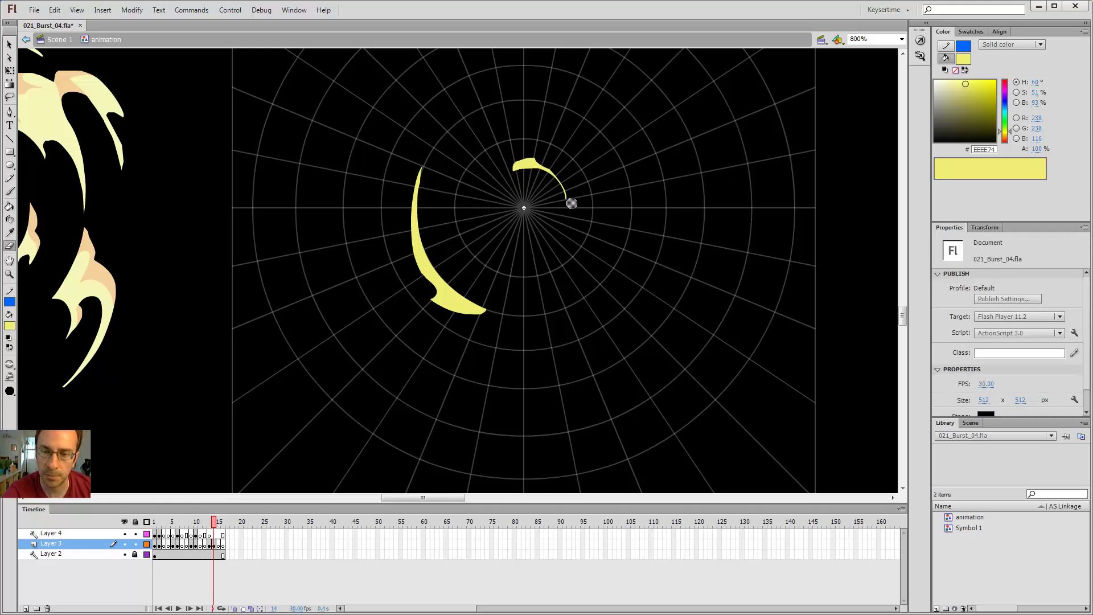
left_click_drag(571, 203, 573, 169)
key("ctrl+minus")
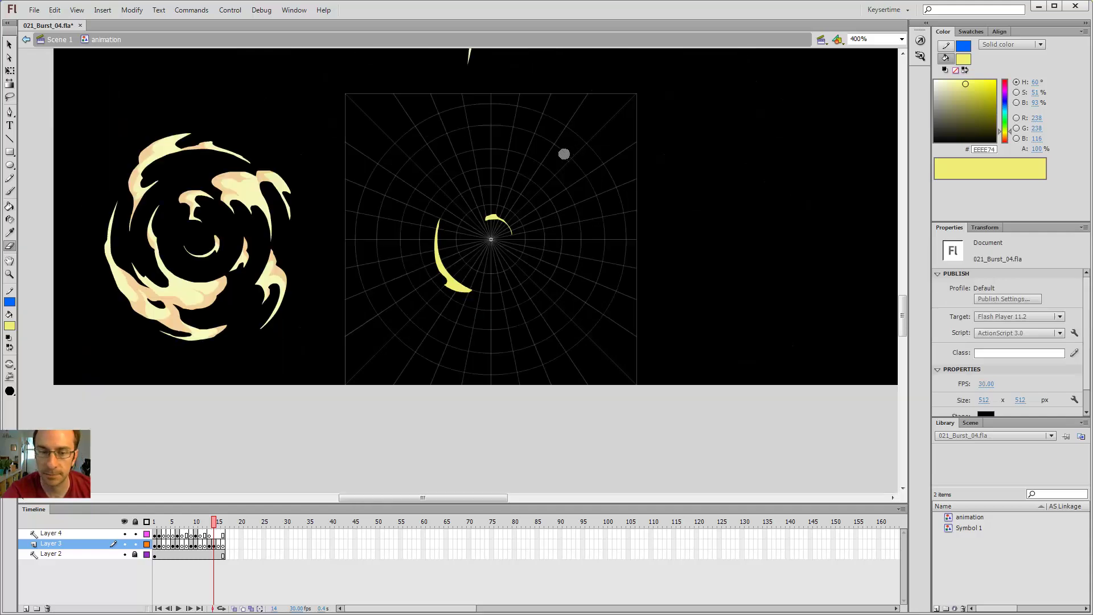
key("b")
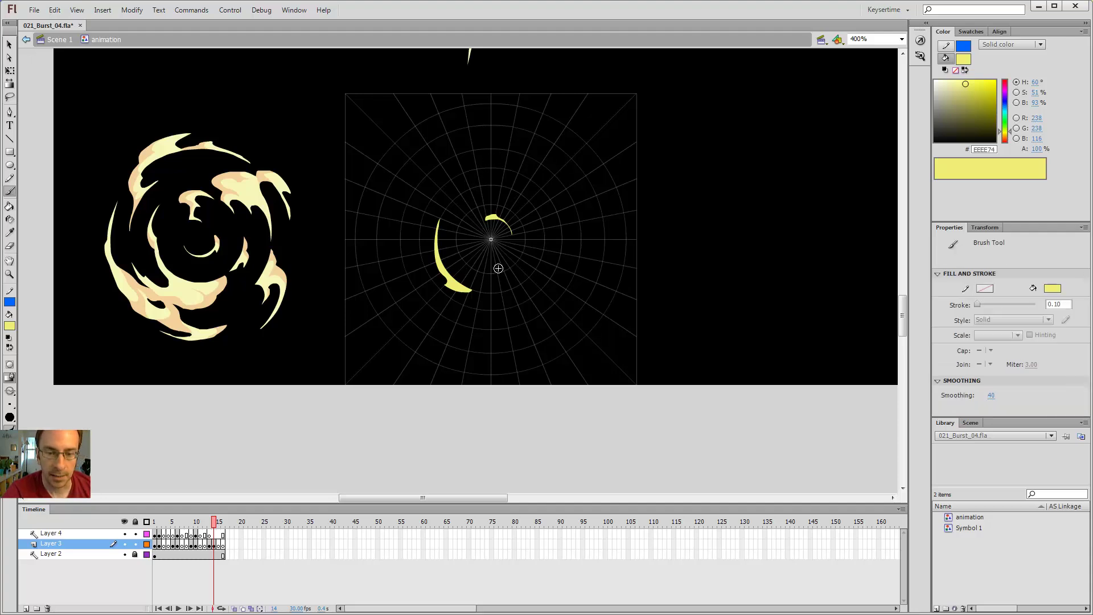
left_click_drag(499, 265, 504, 259)
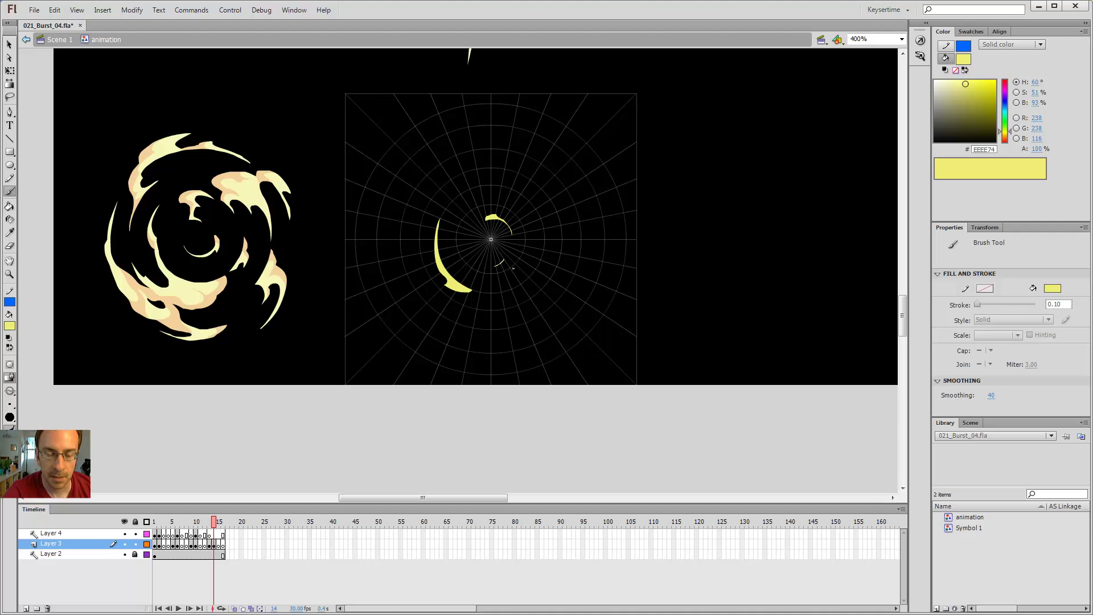
Step: Copy all of frame 13's swirl artwork and insert blank keyframes at frames 14 to 16 of Layer 4
key("v")
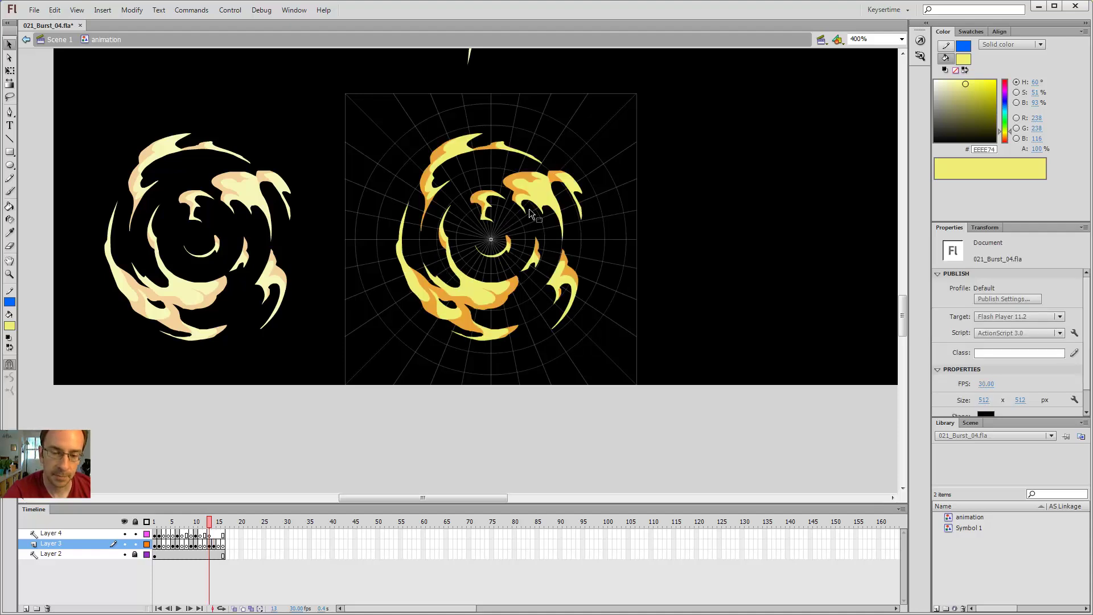
key("ctrl+a")
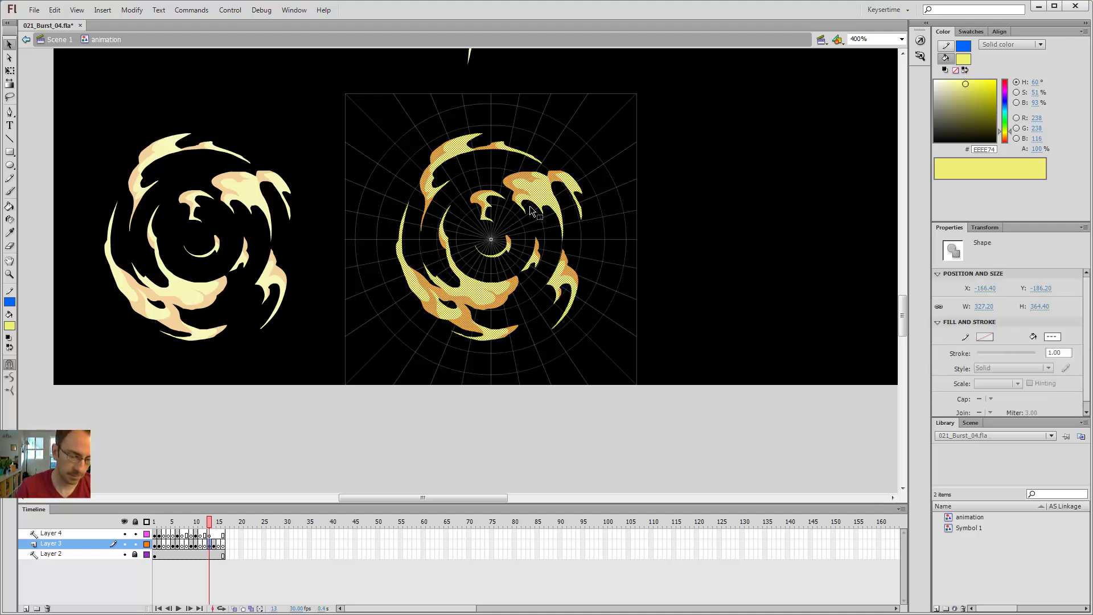
left_click_drag(213, 535, 223, 535)
key("F7")
Step: Paste the copied swirl into frame 14 of Layer 4, move it beside the grid onto the neighbouring instance's position, and lock Layer 4
left_click(210, 536)
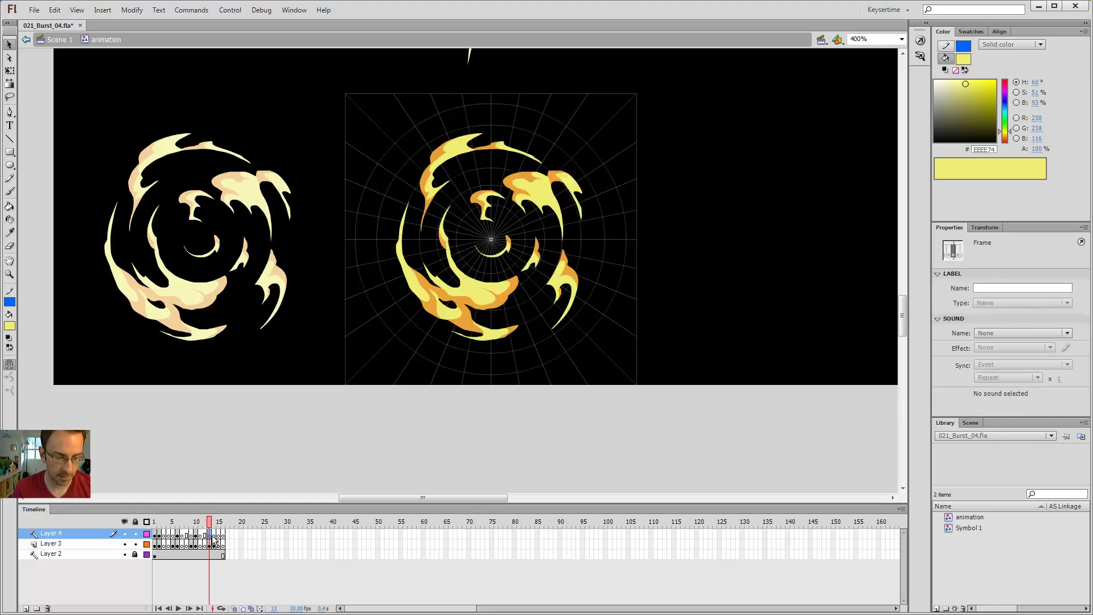
left_click(215, 535)
key("ctrl+v")
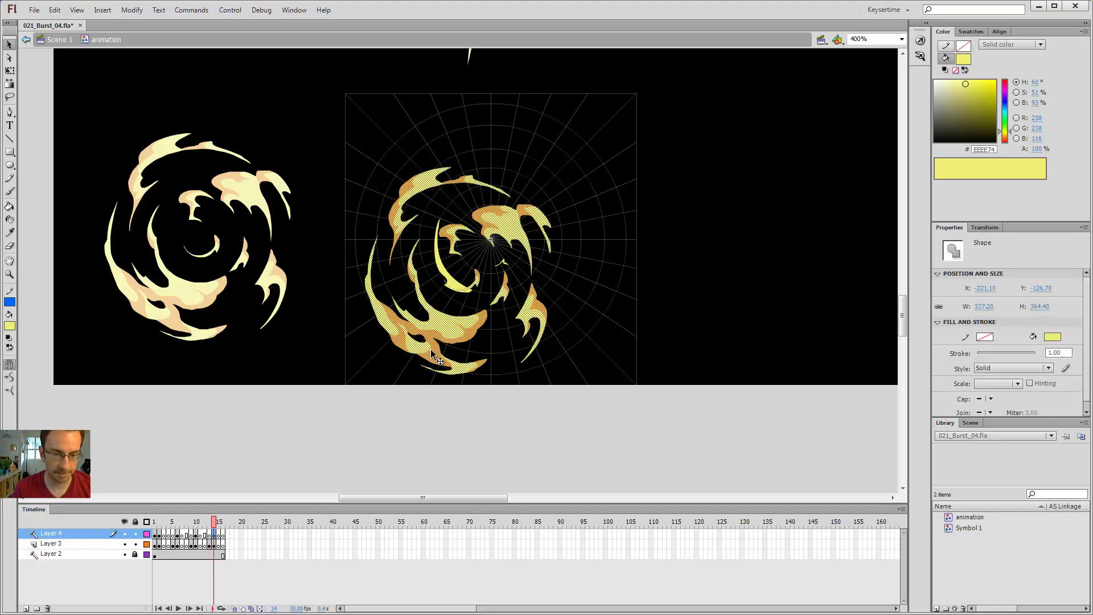
mouse_move(461, 328)
left_mouse_down()
mouse_move(221, 245)
mouse_move(204, 299)
mouse_move(202, 290)
left_mouse_up()
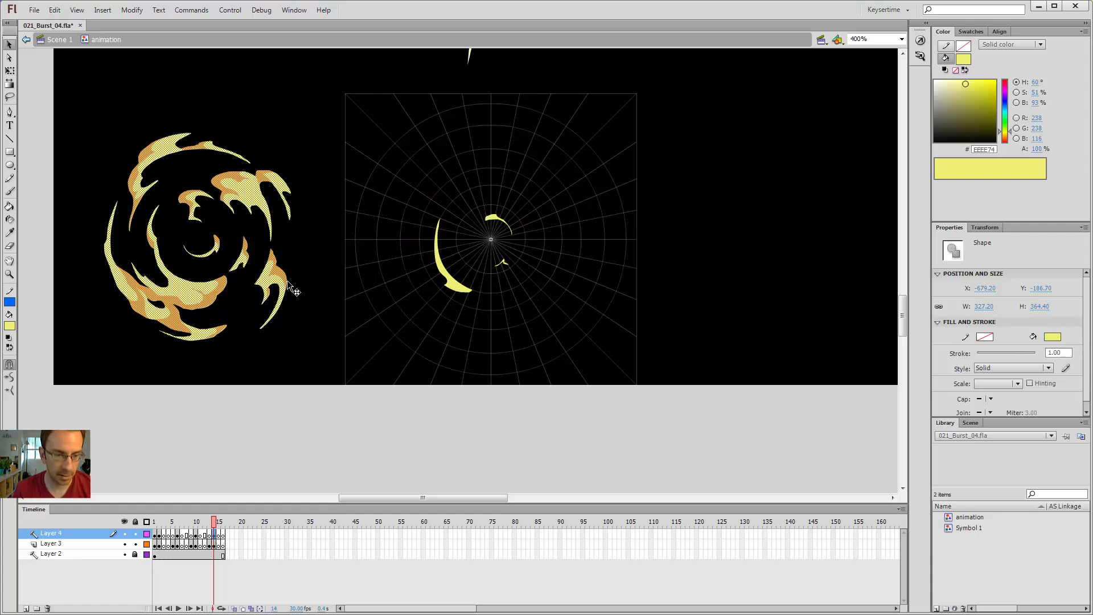
left_click(337, 267)
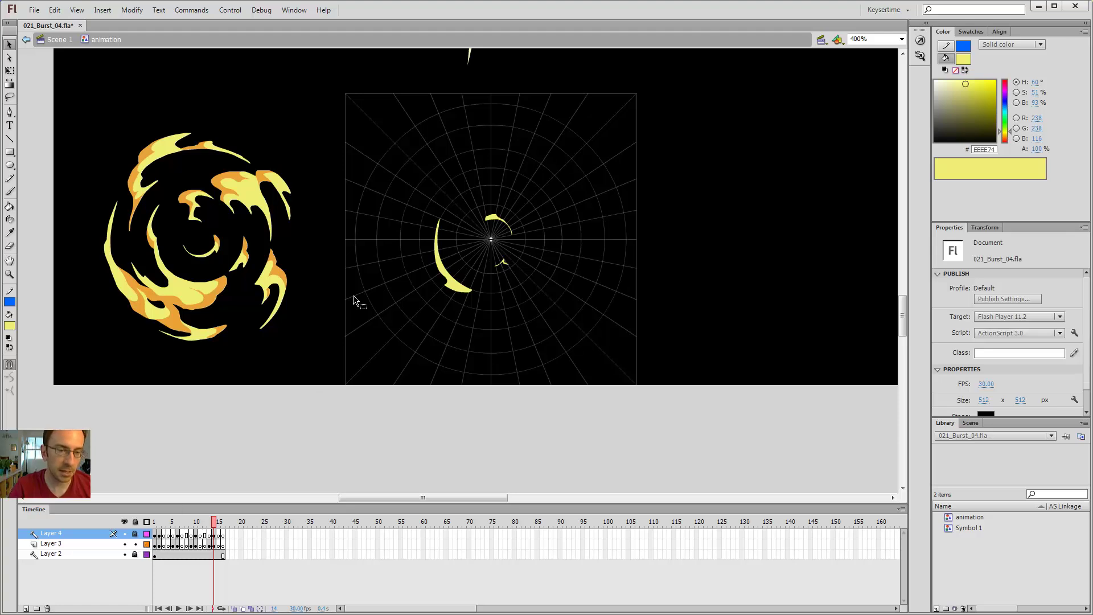
Step: Try sketching blue pencil guide curves over the pasted reference swirl's flame tails in frame 14 of Layer 3
key("y")
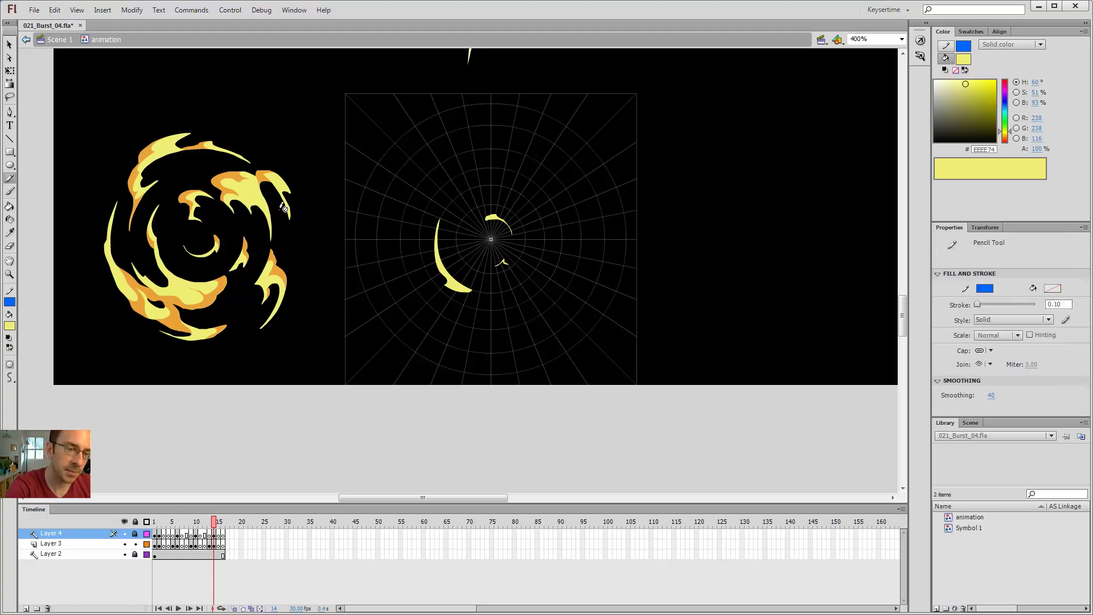
left_click(215, 545)
left_click_drag(277, 225, 267, 185)
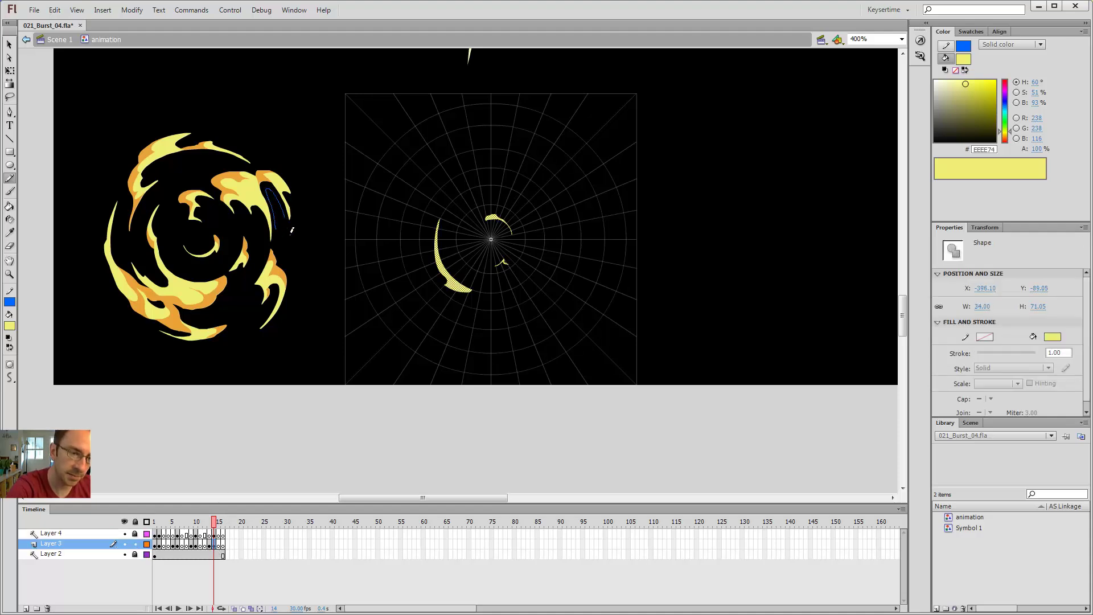
left_click_drag(292, 230, 279, 203)
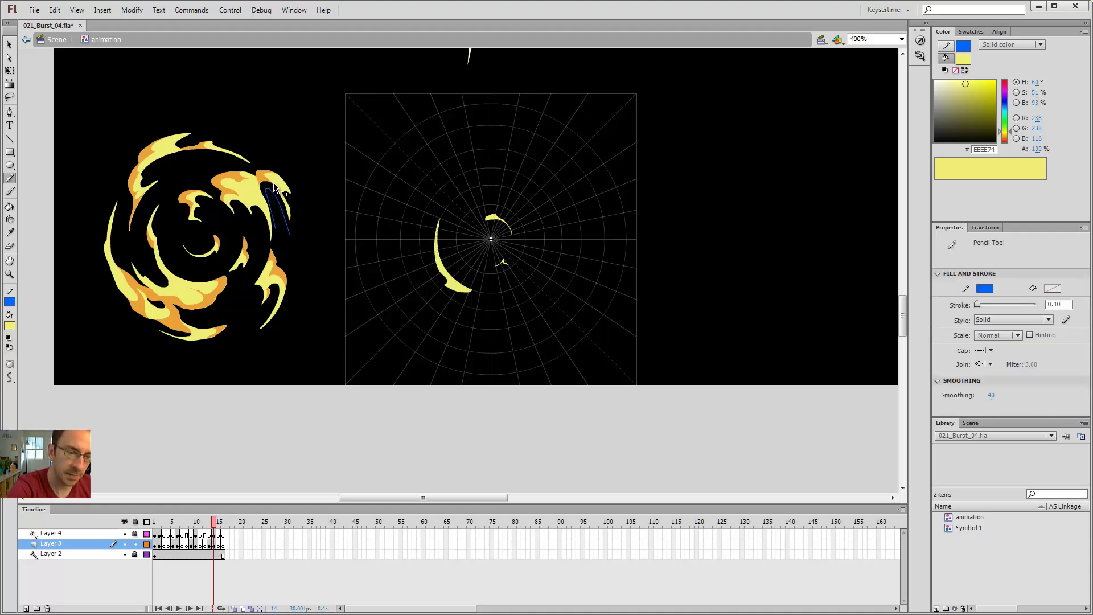
key("ctrl+z")
key("ctrl+z")
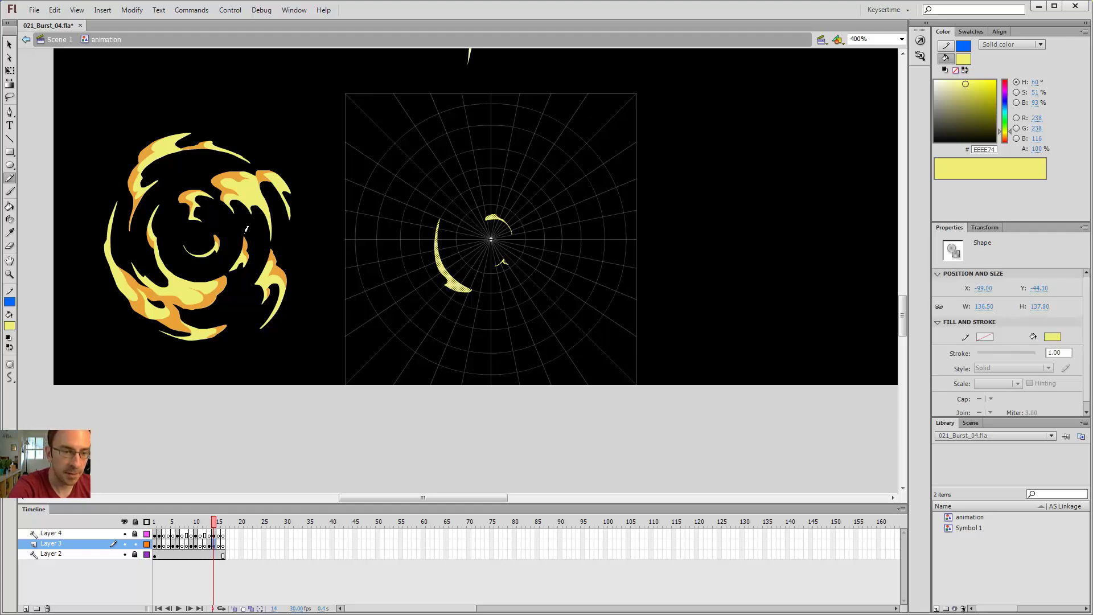
left_click_drag(246, 229, 241, 214)
Step: Try sketching blue pencil arcs through the gaps between the inner flame shapes in frame 13 of Layer 3, and undo them
key("comma")
key("z")
left_click(535, 206)
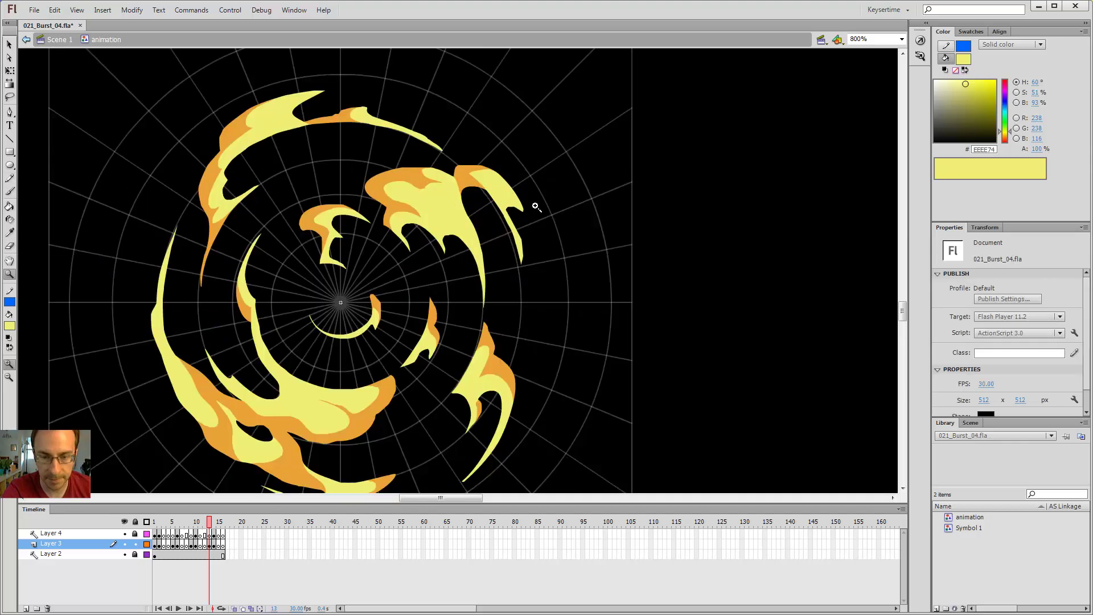
key("v")
left_click(483, 266)
key("y")
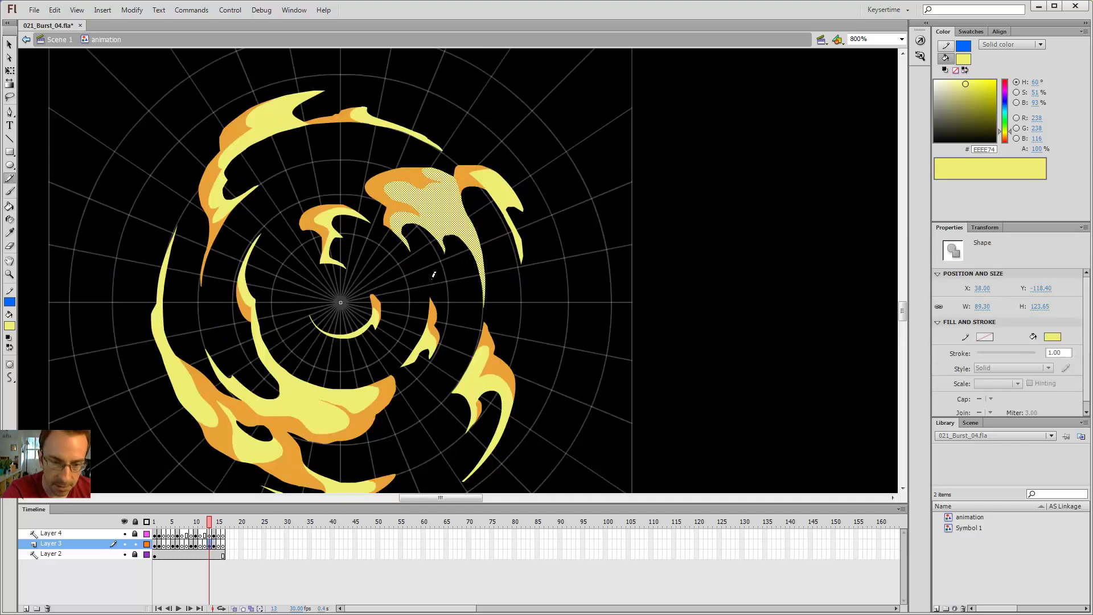
mouse_move(423, 266)
left_mouse_down()
mouse_move(411, 252)
mouse_move(427, 292)
left_mouse_up()
key("ctrl+z")
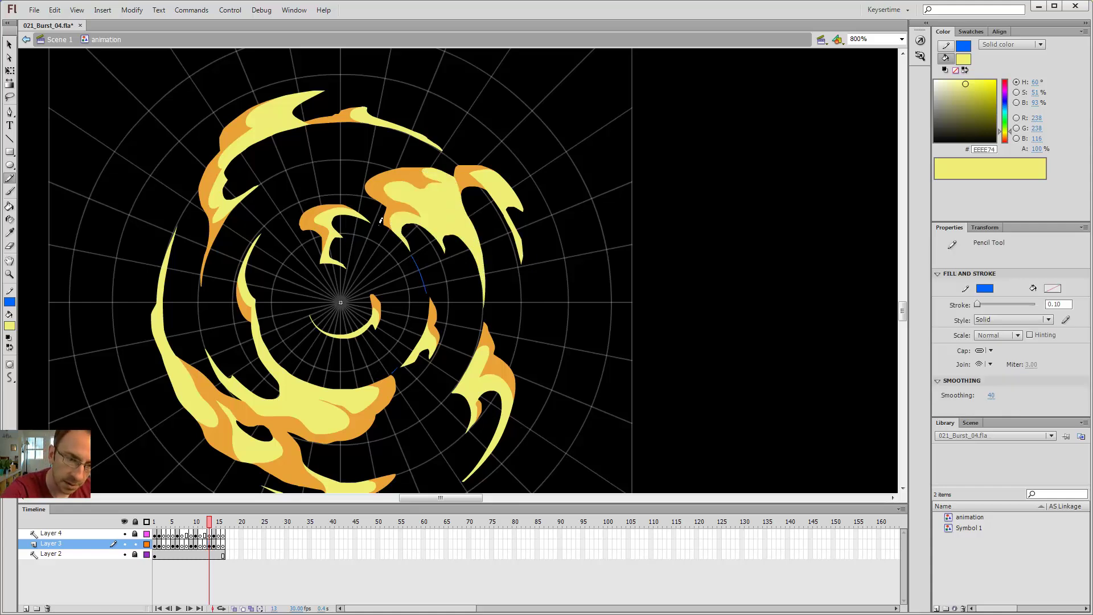
mouse_move(300, 232)
left_mouse_down()
mouse_move(277, 256)
mouse_move(296, 229)
left_mouse_up()
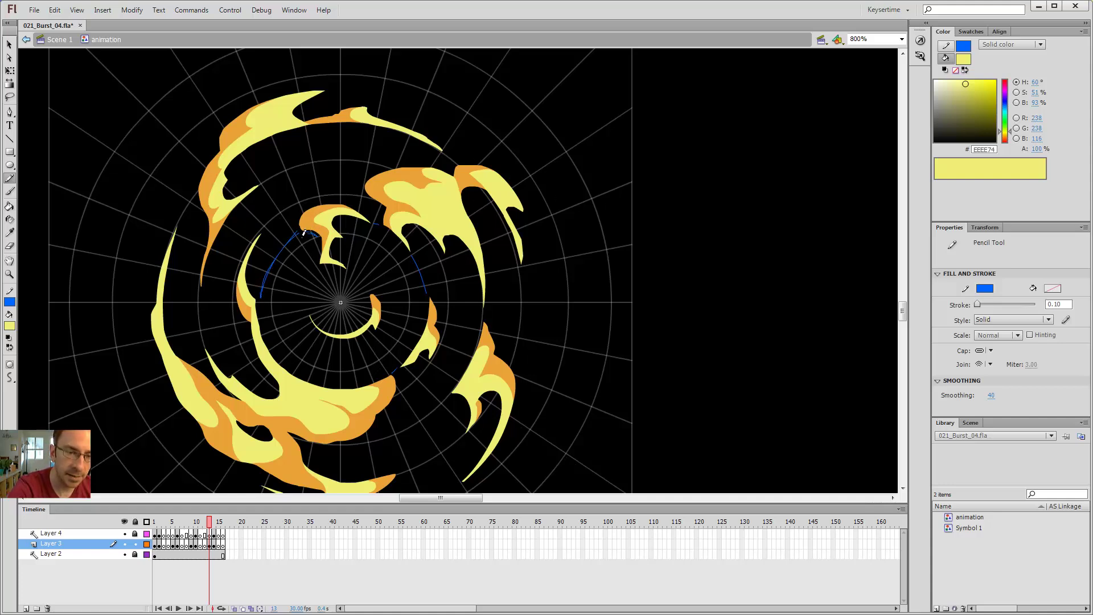
key("ctrl+z")
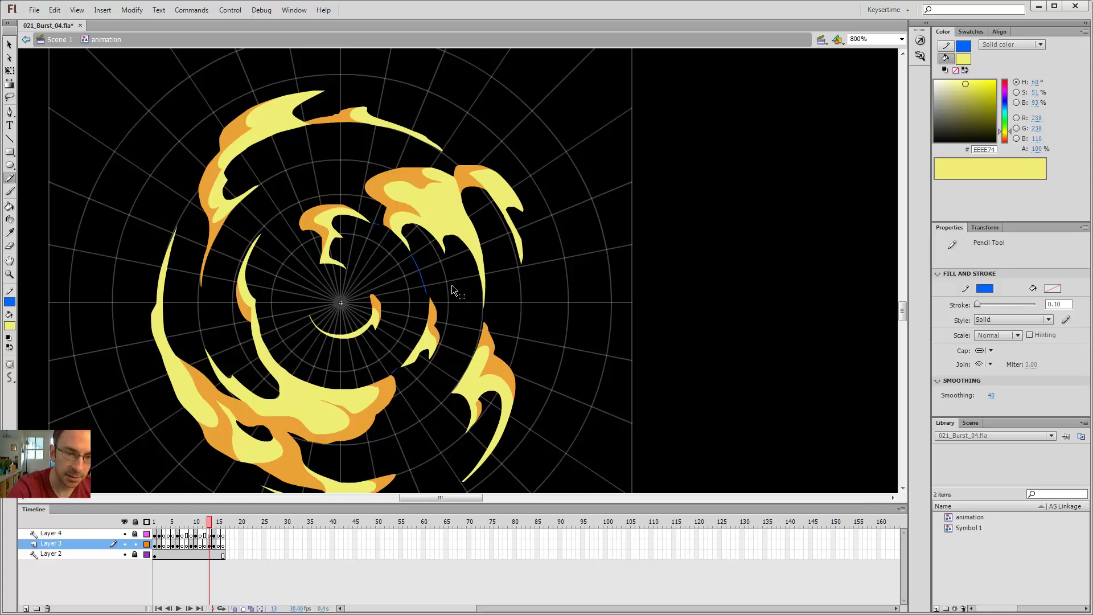
key("ctrl+z")
key("v")
left_click(399, 207)
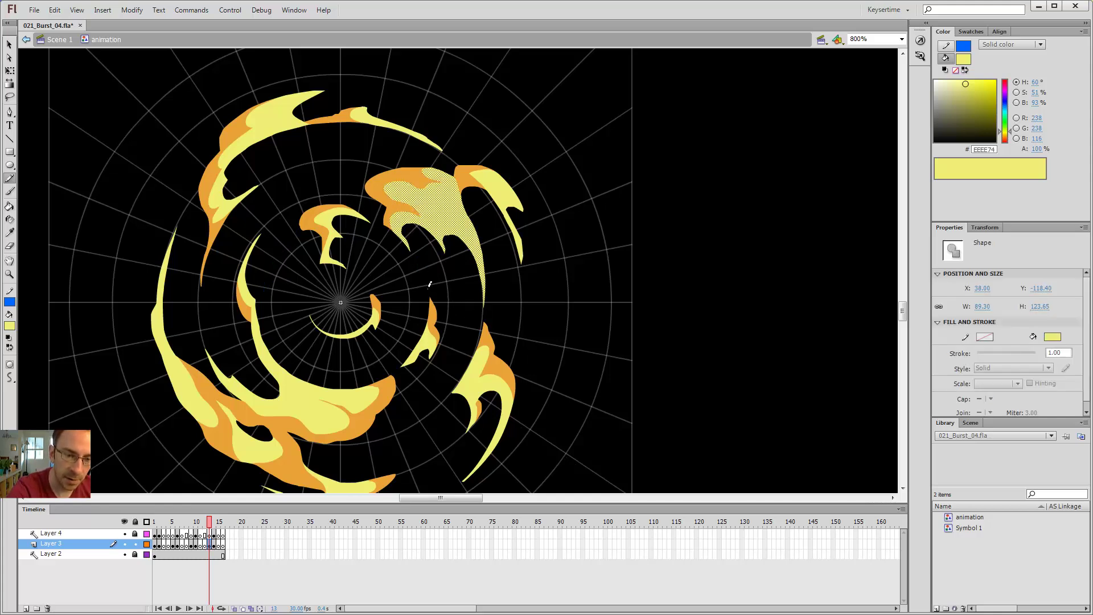
Step: Try outlining the negative spaces between the right-hand and lower-right flames with blue pencil curves in frame 13 of Layer 3
mouse_move(430, 284)
left_mouse_down()
mouse_move(411, 228)
mouse_move(442, 252)
left_mouse_up()
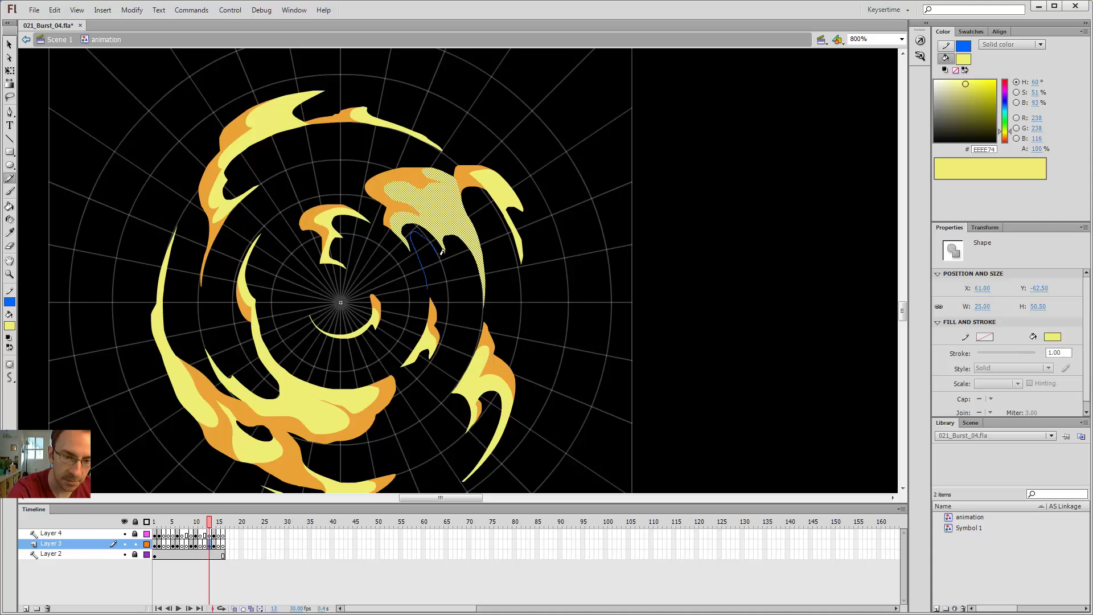
mouse_move(477, 290)
left_mouse_down()
mouse_move(459, 368)
mouse_move(435, 398)
mouse_move(398, 415)
mouse_move(422, 360)
left_mouse_up()
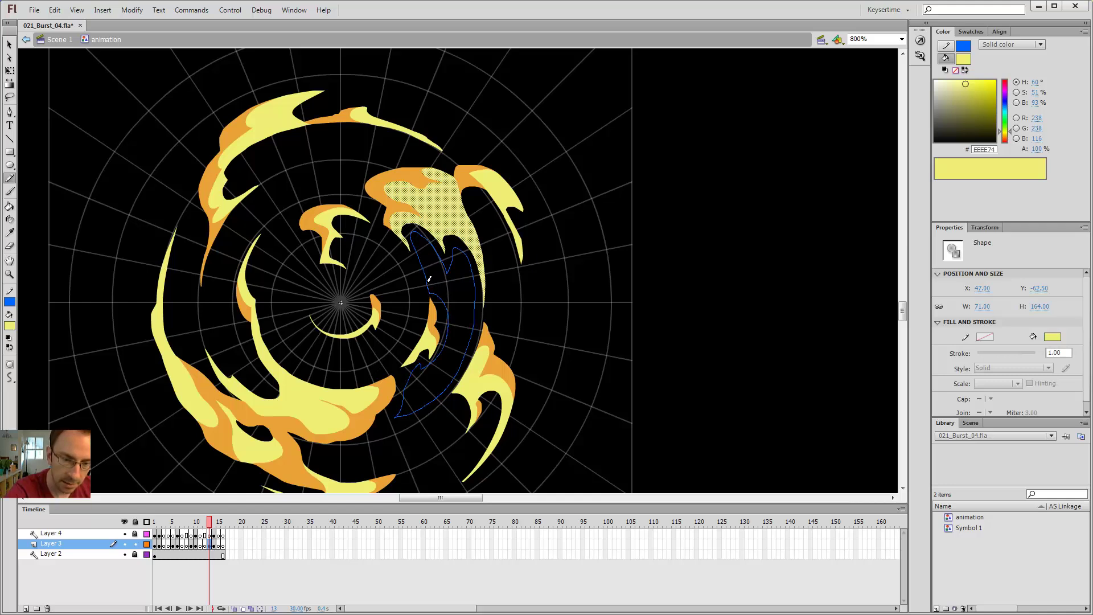
left_click_drag(430, 279, 429, 278)
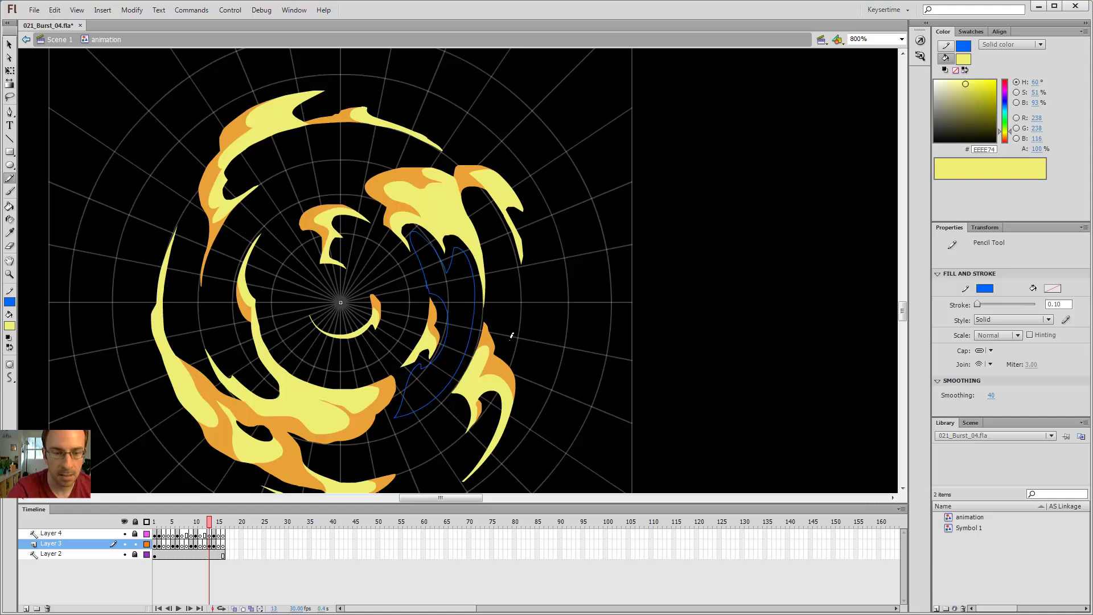
left_click_drag(528, 322, 670, 231)
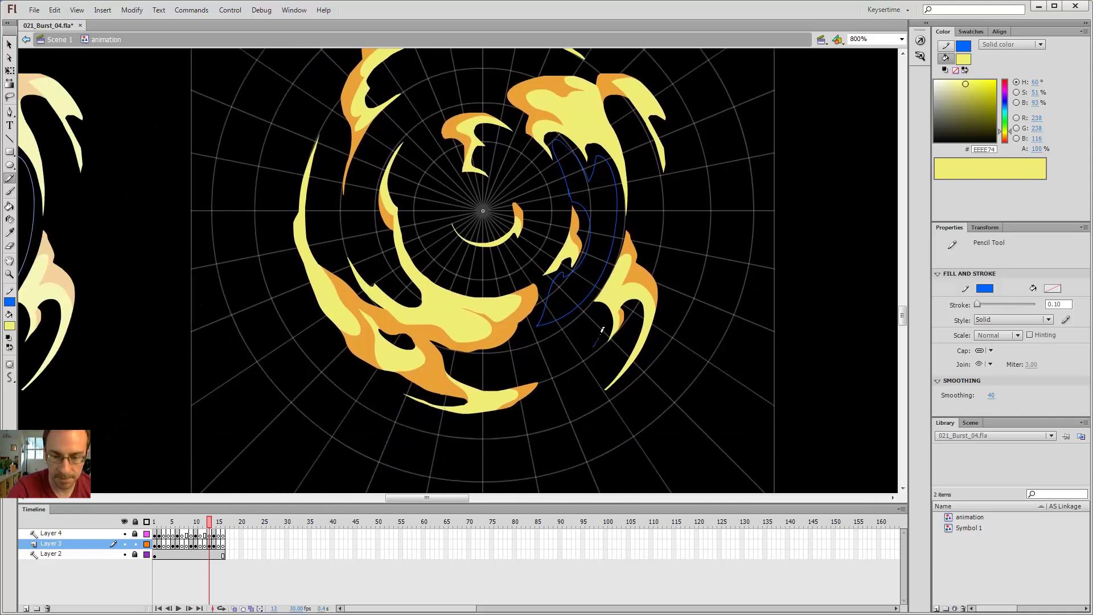
mouse_move(493, 374)
left_mouse_down()
mouse_move(570, 370)
mouse_move(631, 309)
left_mouse_up()
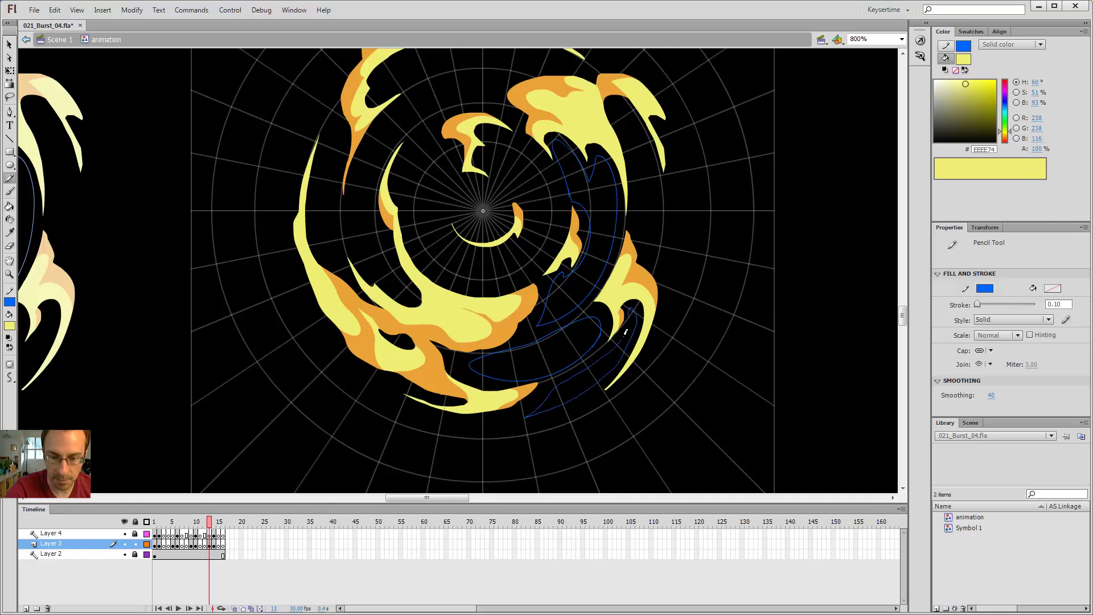
left_click_drag(625, 331, 626, 334)
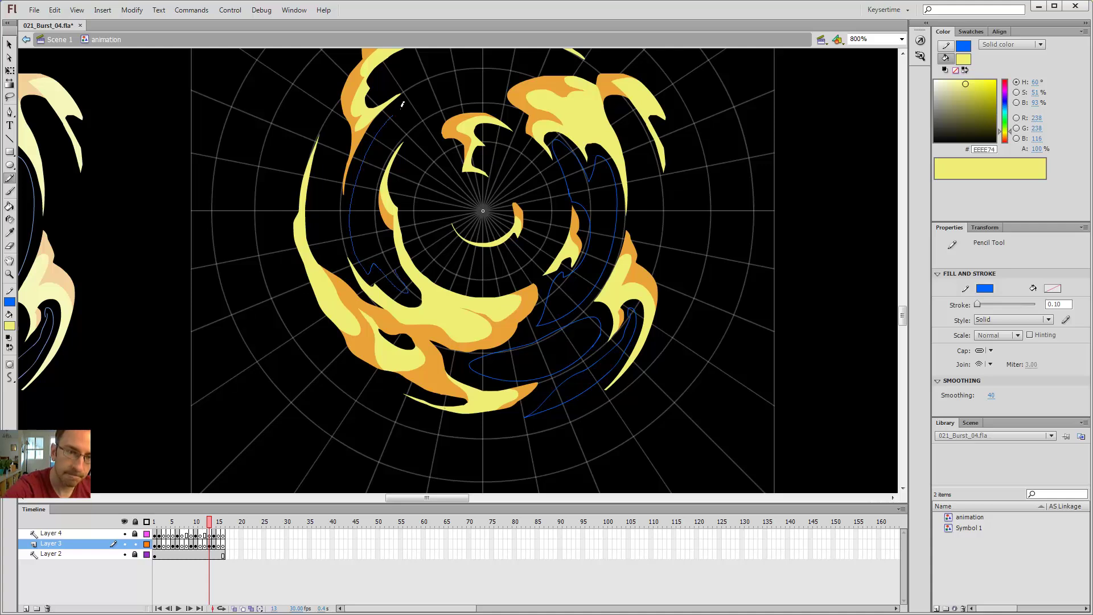
Step: Try outlining the gaps between the flames on the swirl's left side and beneath its upper arc with blue pencil curves
left_click_drag(401, 108, 401, 108)
left_click_drag(449, 102, 432, 236)
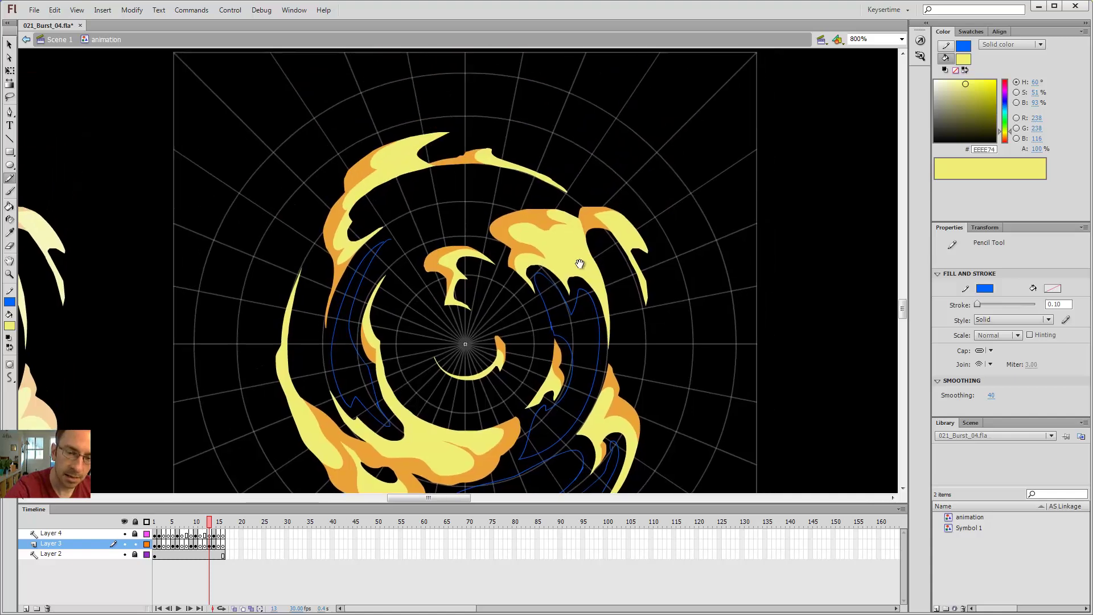
left_click_drag(580, 264, 547, 200)
key("v")
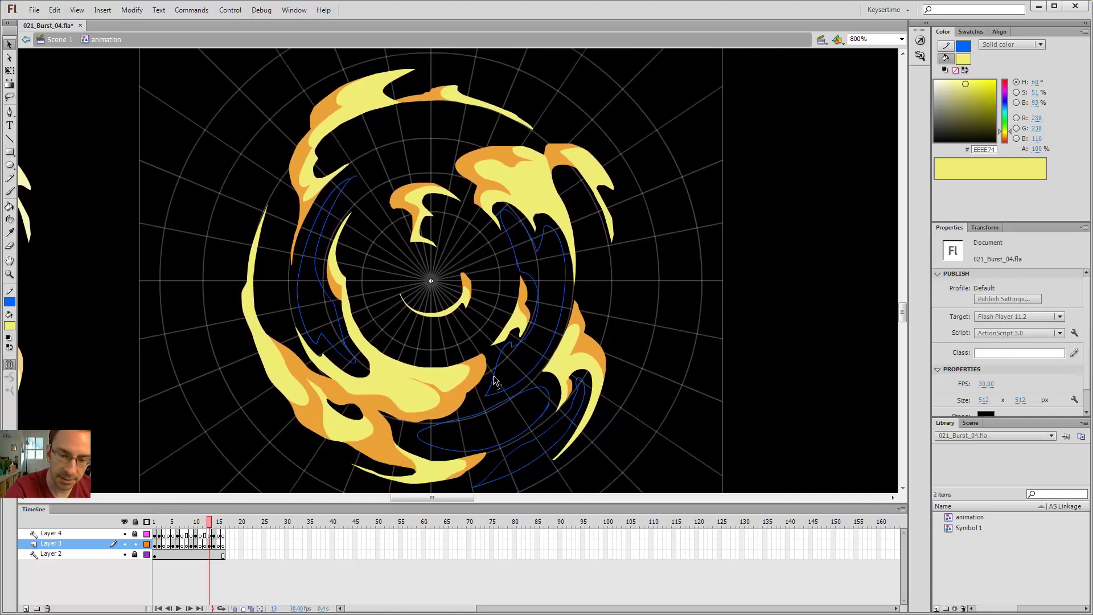
left_click_drag(486, 394, 474, 404)
left_click_drag(426, 152, 464, 171)
key("y")
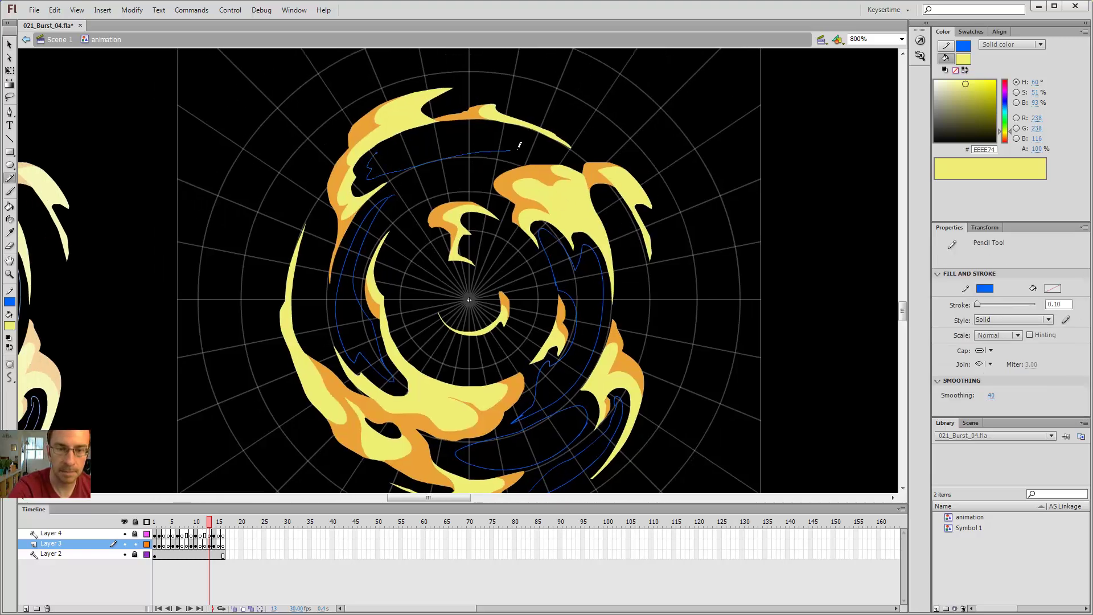
mouse_move(519, 145)
left_mouse_down()
mouse_move(569, 154)
mouse_move(460, 126)
mouse_move(411, 132)
mouse_move(371, 154)
left_mouse_up()
left_click_drag(324, 249, 325, 331)
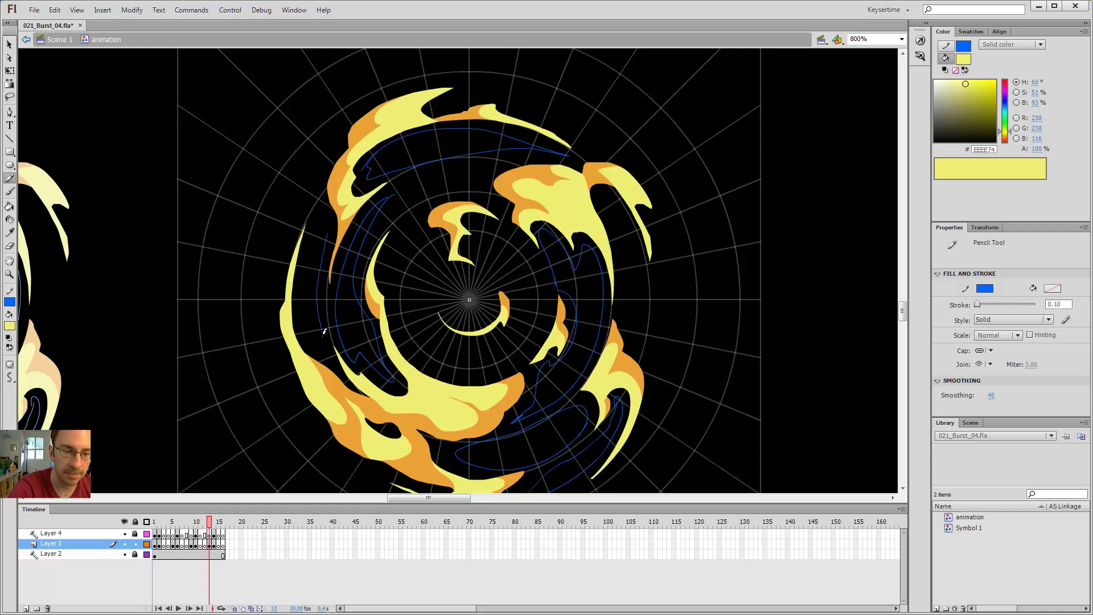
mouse_move(301, 289)
left_mouse_down()
mouse_move(323, 218)
mouse_move(326, 241)
left_mouse_up()
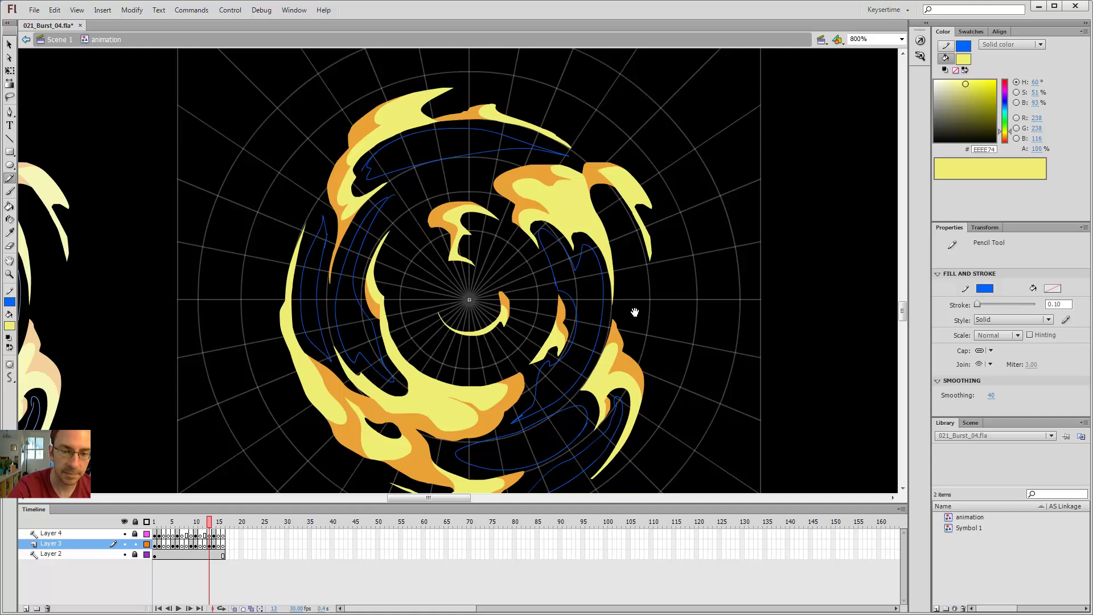
left_click_drag(635, 312, 631, 249)
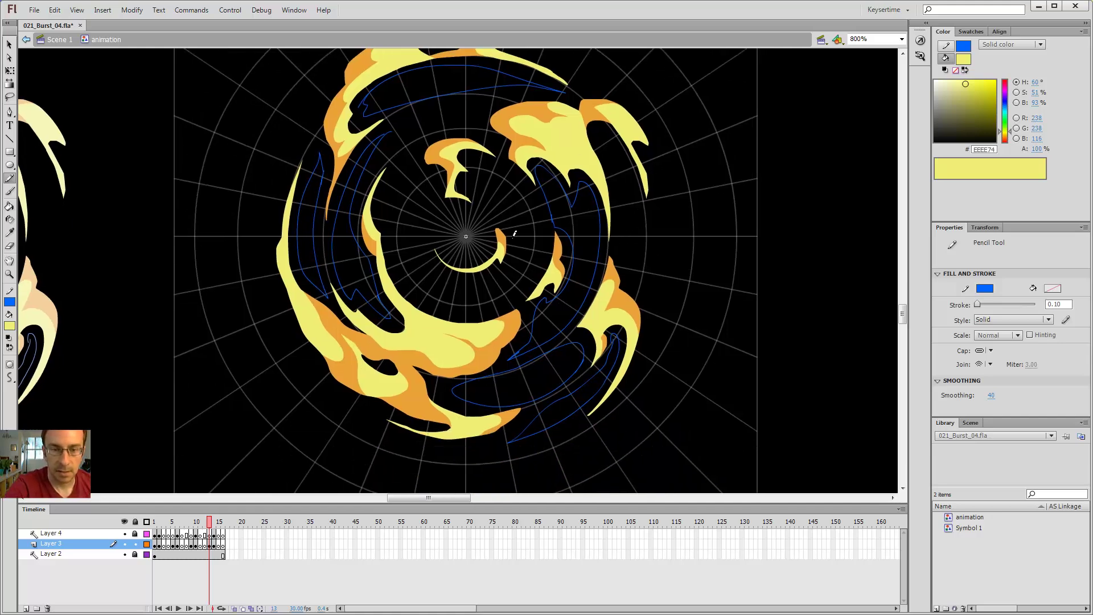
Step: Try sketching blue pencil outlines of the gaps around the small flames at the swirl's centre
mouse_move(514, 235)
left_mouse_down()
mouse_move(470, 185)
mouse_move(474, 171)
mouse_move(535, 201)
left_mouse_up()
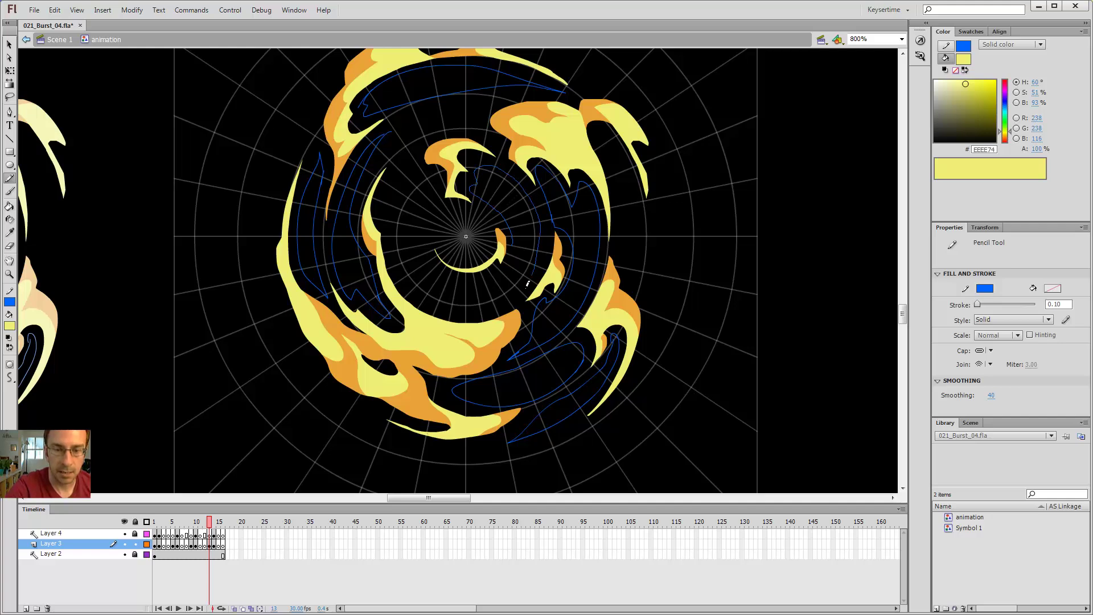
mouse_move(527, 284)
left_mouse_down()
mouse_move(493, 311)
mouse_move(431, 303)
mouse_move(398, 279)
mouse_move(386, 245)
left_mouse_up()
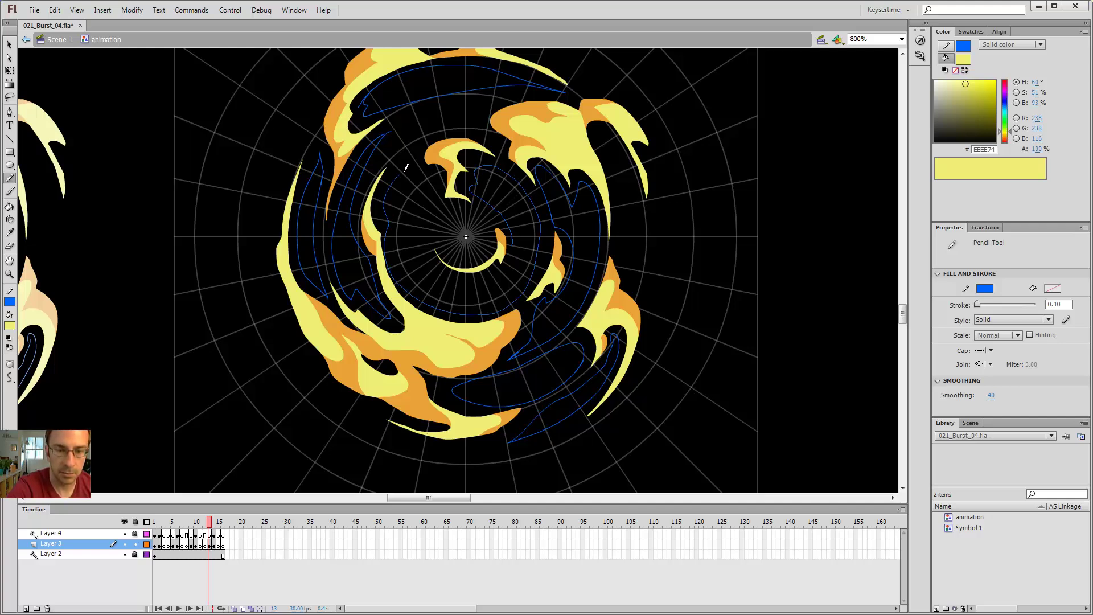
left_click_drag(415, 166, 389, 188)
key("e")
key("b")
key("y")
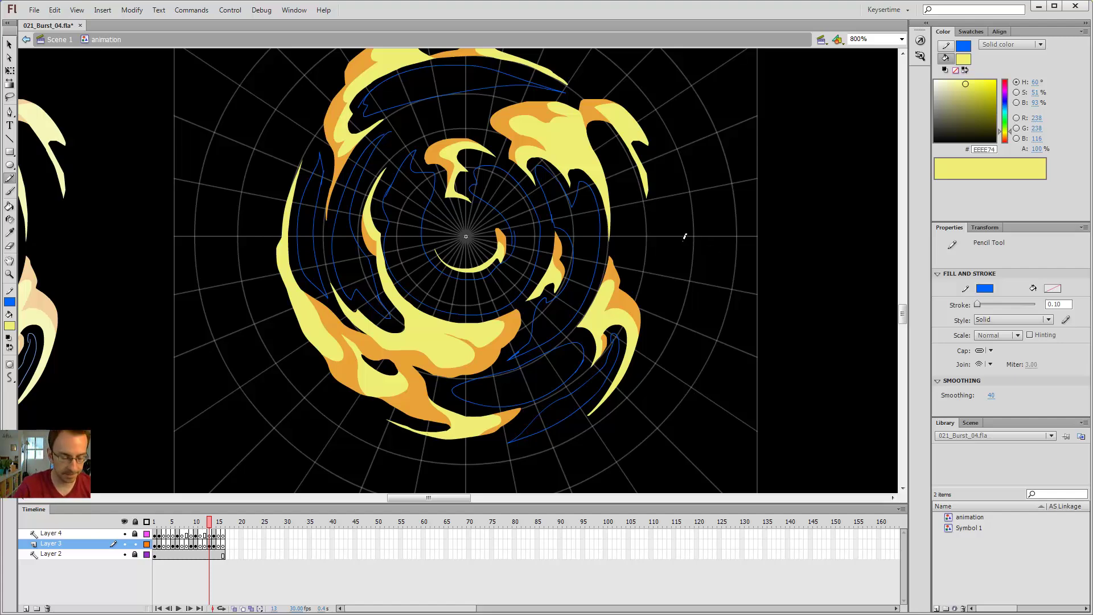
Step: Set the stroke of all frame 13 artwork to none so the blue guide outlines are removed
key("ctrl+a")
left_click(985, 337)
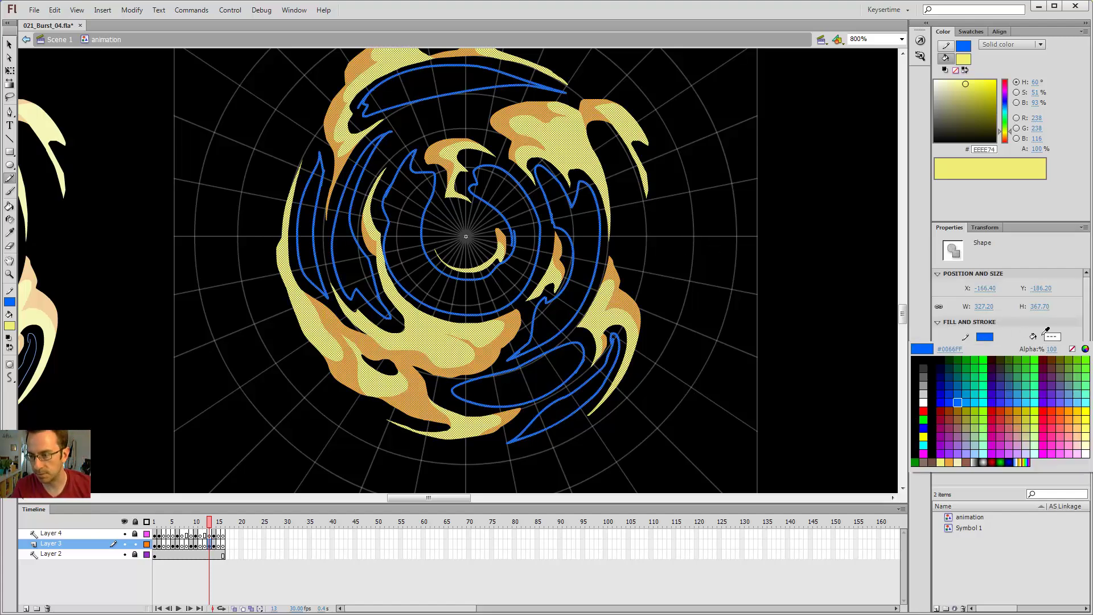
left_click(1072, 349)
key("v")
left_click(689, 226)
Step: In frame 14 of Layer 3, brush the yellow outline of a flame sweeping from below the centre up its right side
left_click_drag(718, 162, 761, 247)
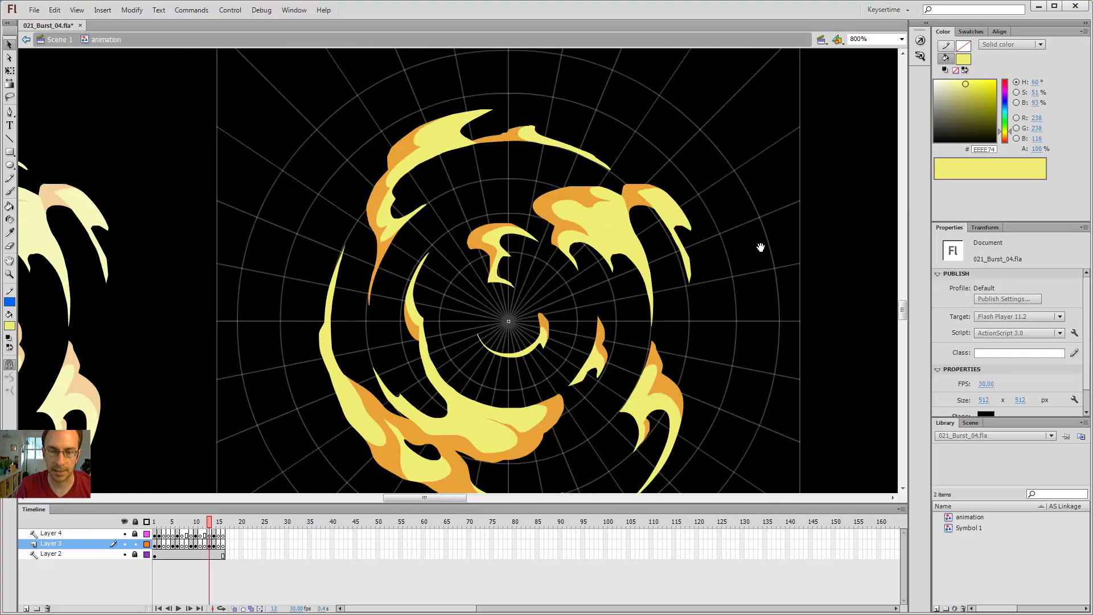
key(".")
left_click_drag(723, 359, 691, 183)
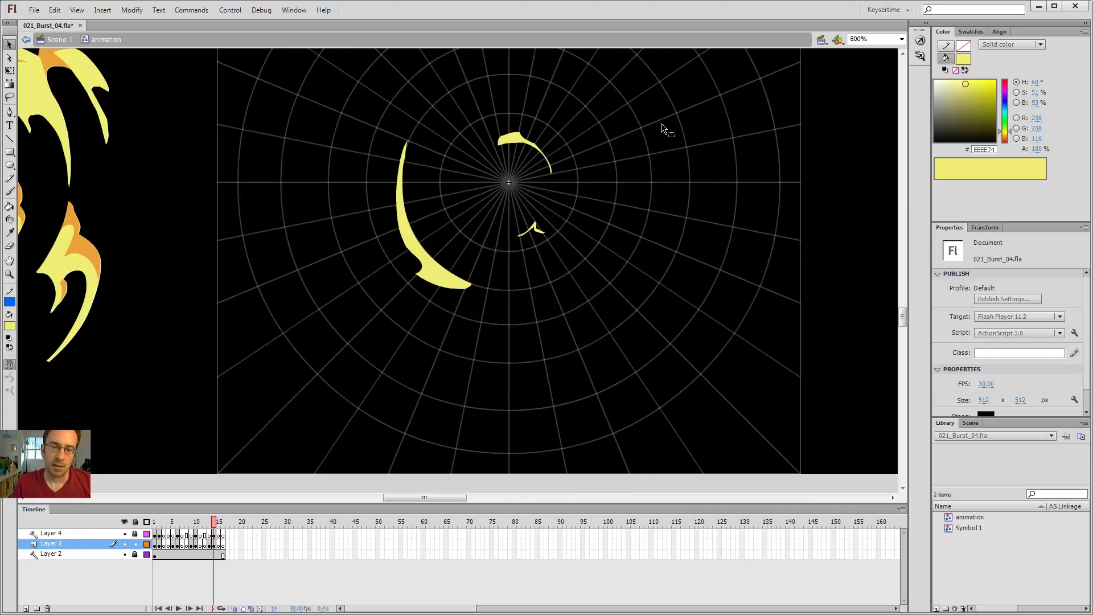
key("y")
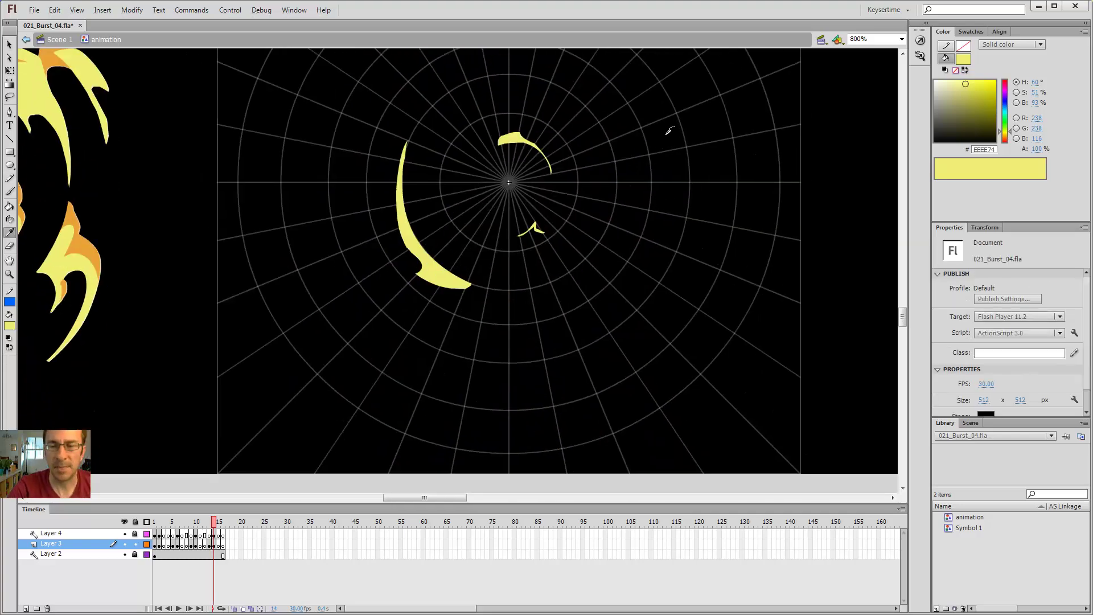
key("v")
key("b")
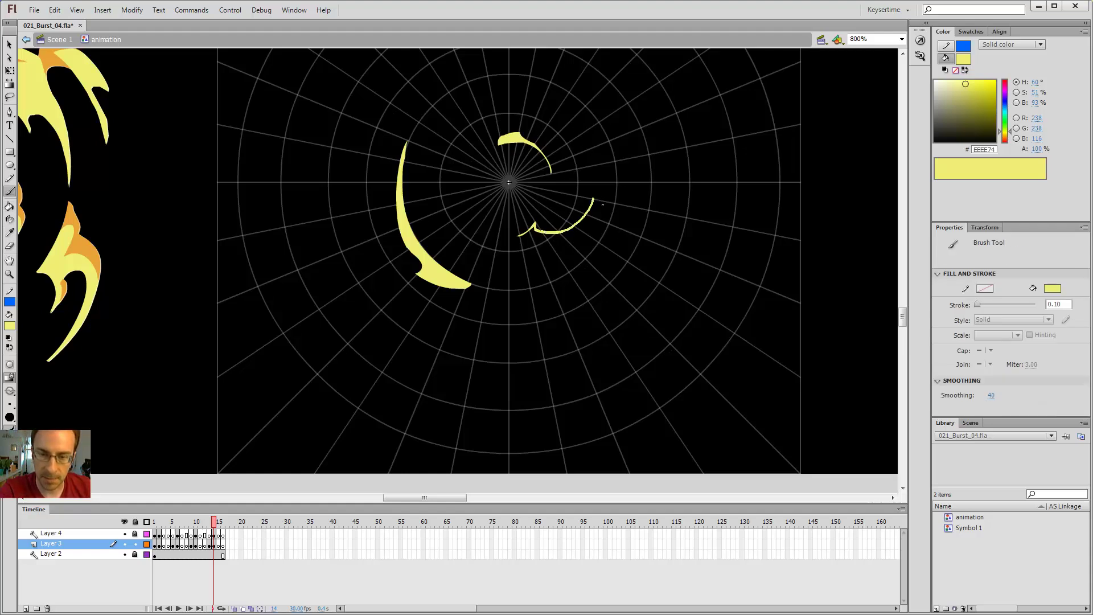
left_click_drag(605, 173, 607, 132)
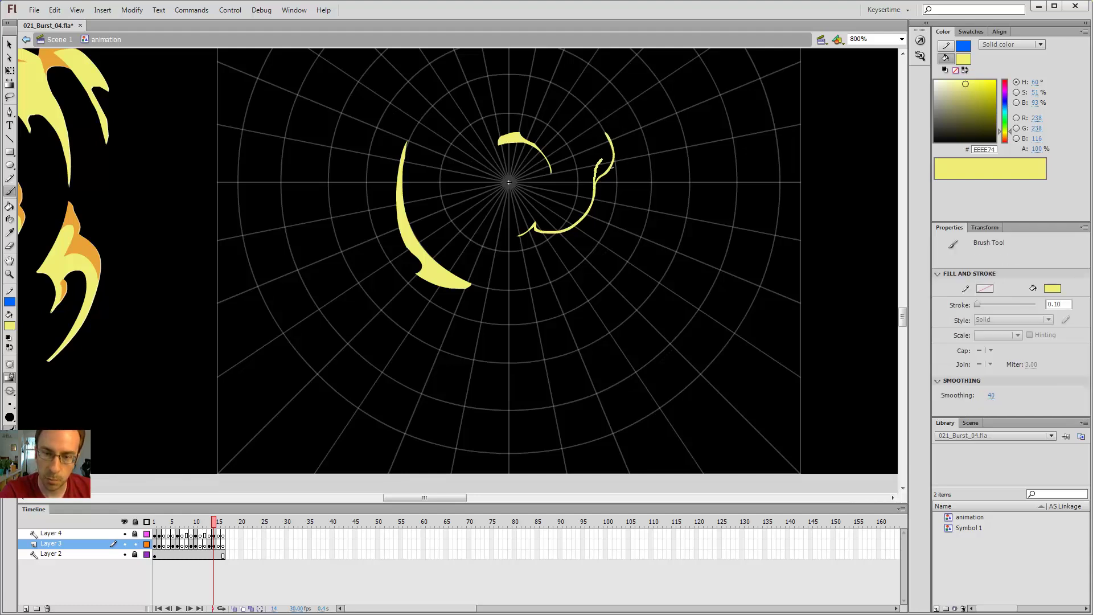
mouse_move(612, 162)
left_mouse_down()
mouse_move(605, 207)
mouse_move(593, 184)
mouse_move(593, 174)
mouse_move(610, 180)
mouse_move(633, 206)
mouse_move(609, 206)
left_mouse_up()
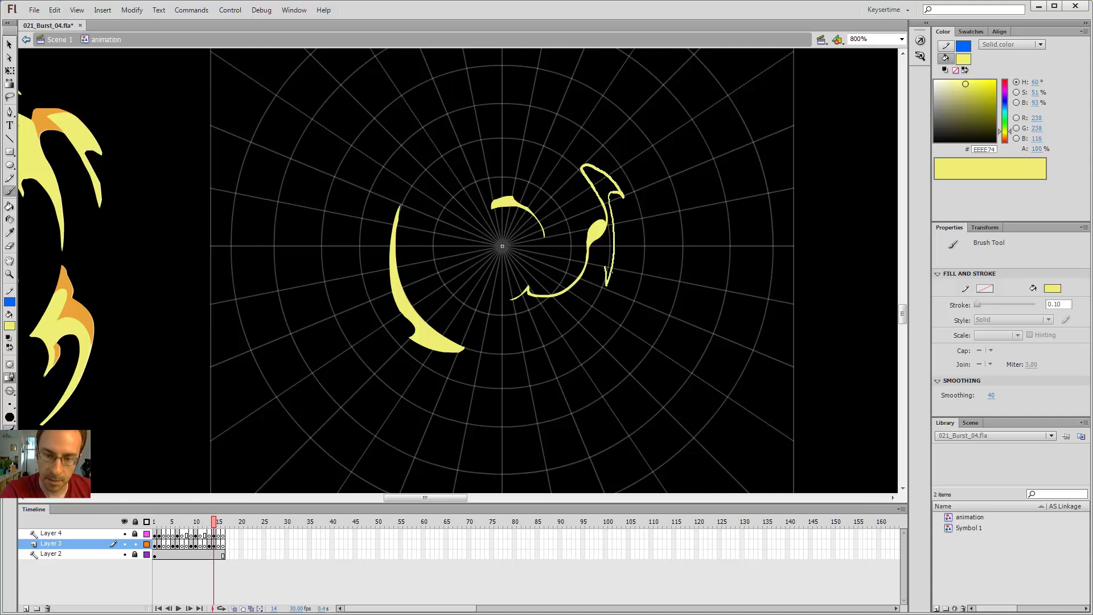
left_click_drag(565, 309, 478, 298)
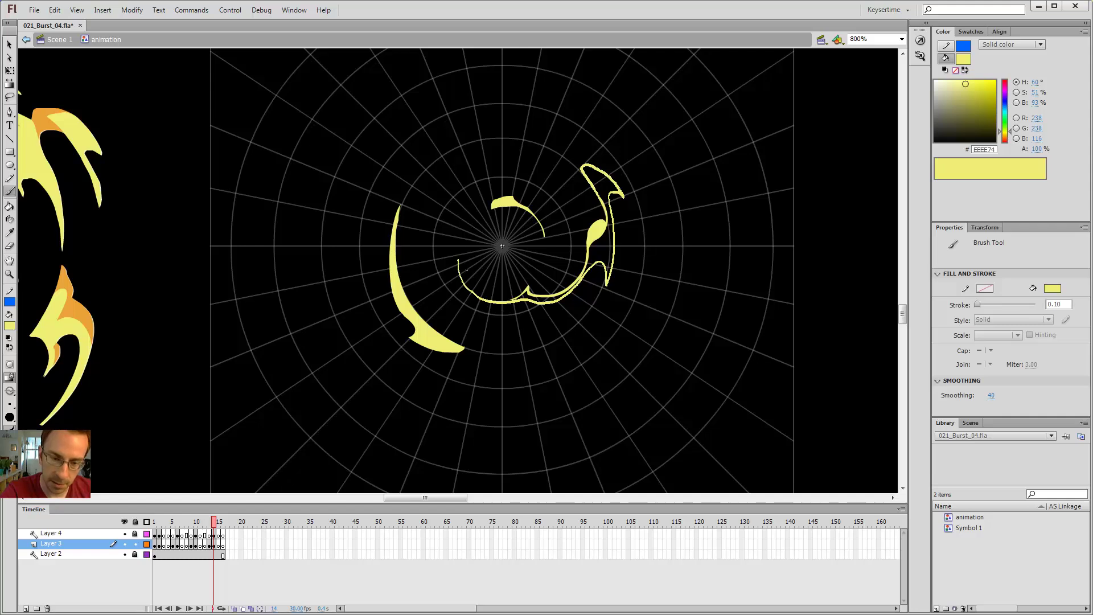
key("ctrl+z")
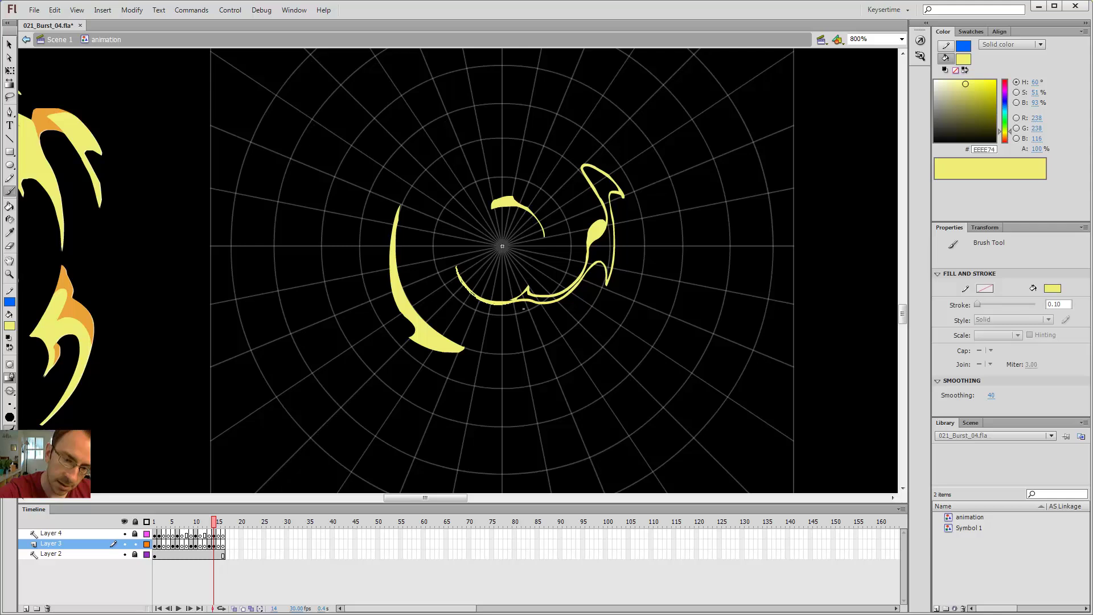
Step: Fill the outlined right-hand flame with yellow and trim its edge with the Eraser
key("k")
left_click(586, 226)
key("e")
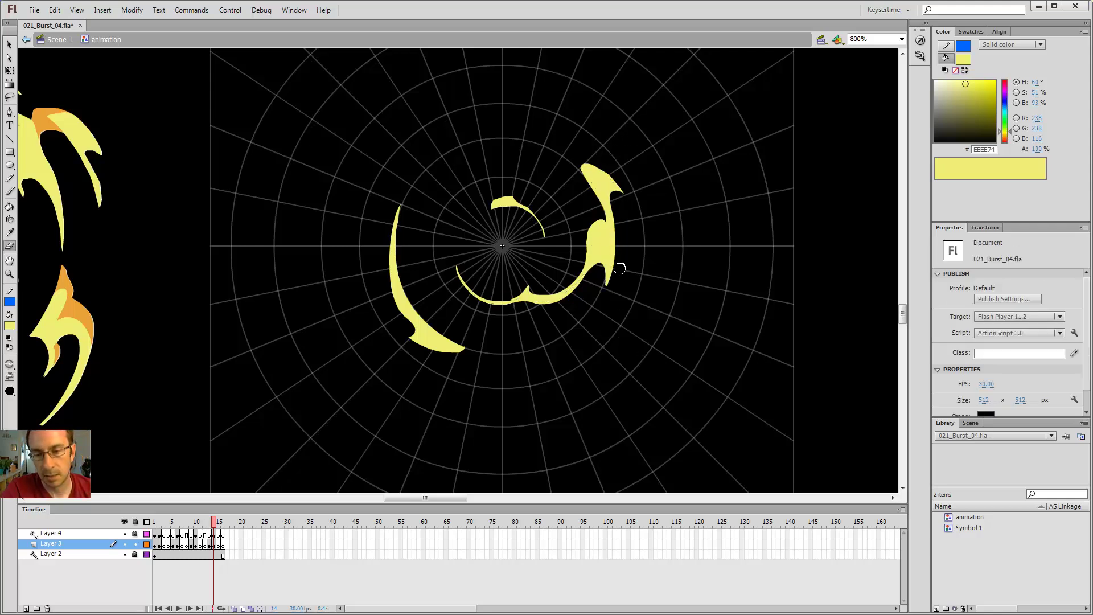
mouse_move(619, 269)
left_mouse_down()
mouse_move(584, 333)
mouse_move(685, 213)
left_mouse_up()
Step: Brush the outline of a tapering flame arc above the swirl's centre and fill it with yellow
key("ctrl+minus")
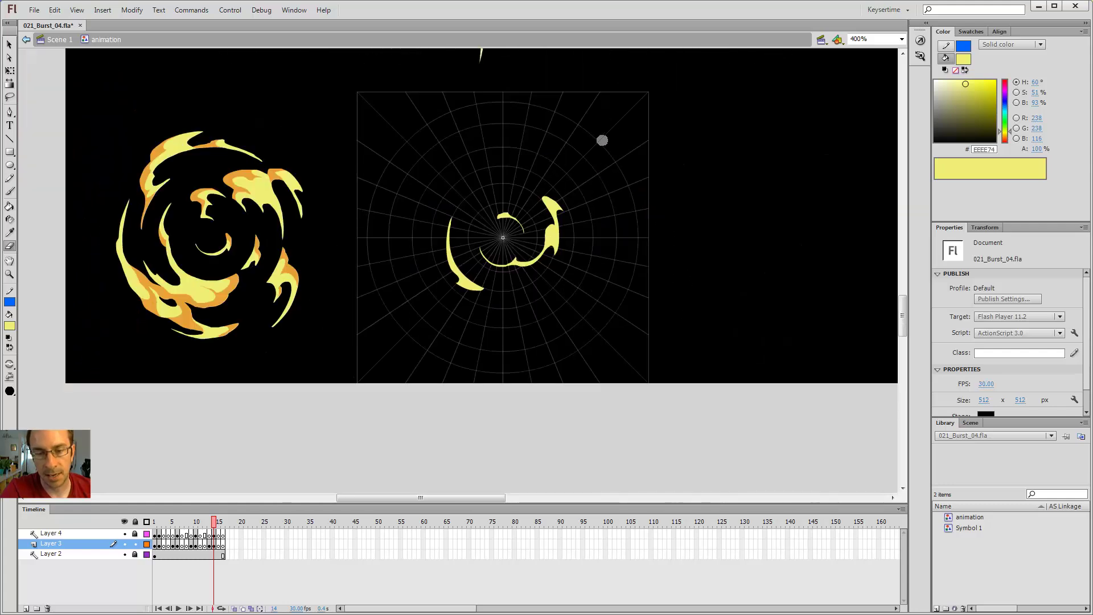
key("b")
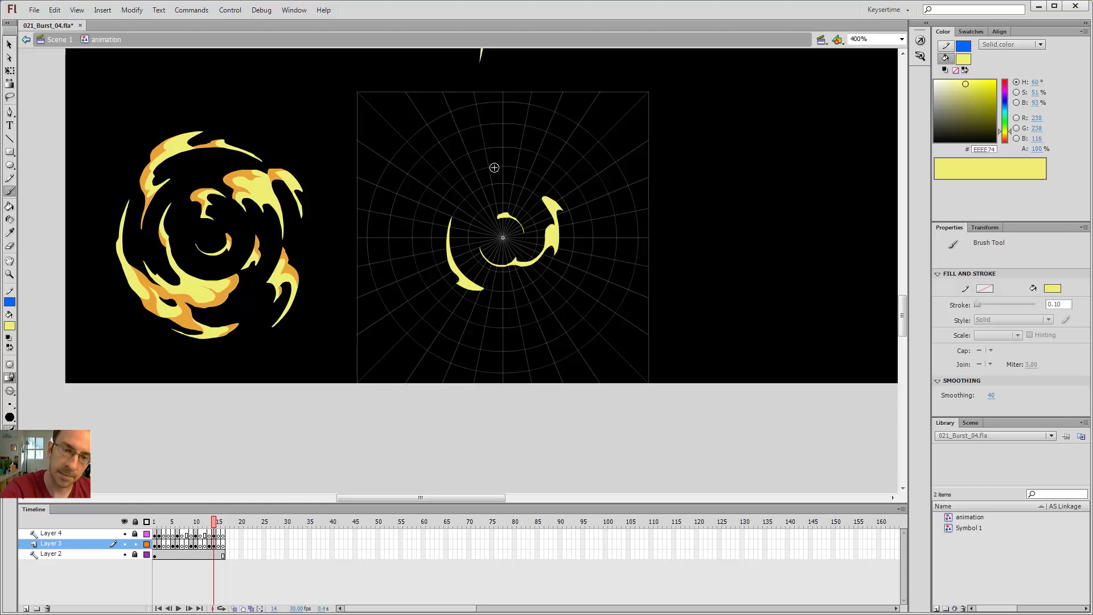
key("ctrl+z")
mouse_move(439, 199)
left_mouse_down()
mouse_move(491, 177)
mouse_move(440, 197)
mouse_move(478, 161)
left_mouse_up()
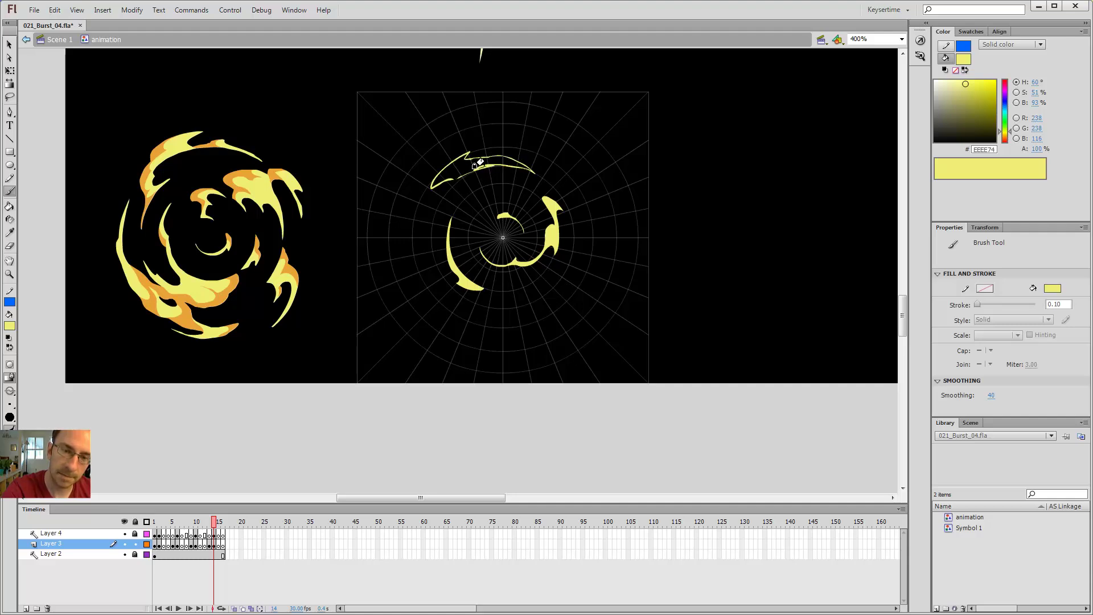
key("k")
key("b")
key("k")
left_click(449, 172)
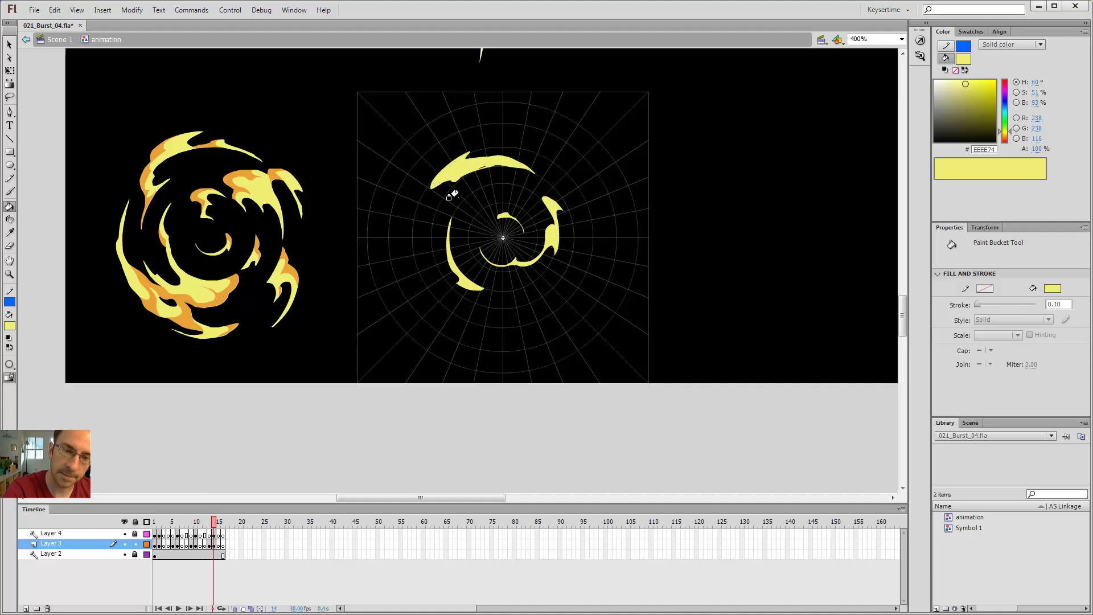
Step: Outline a long outer flame arc around the swirl's lower left, fill it with yellow, and refine its tapered upper tip
key("b")
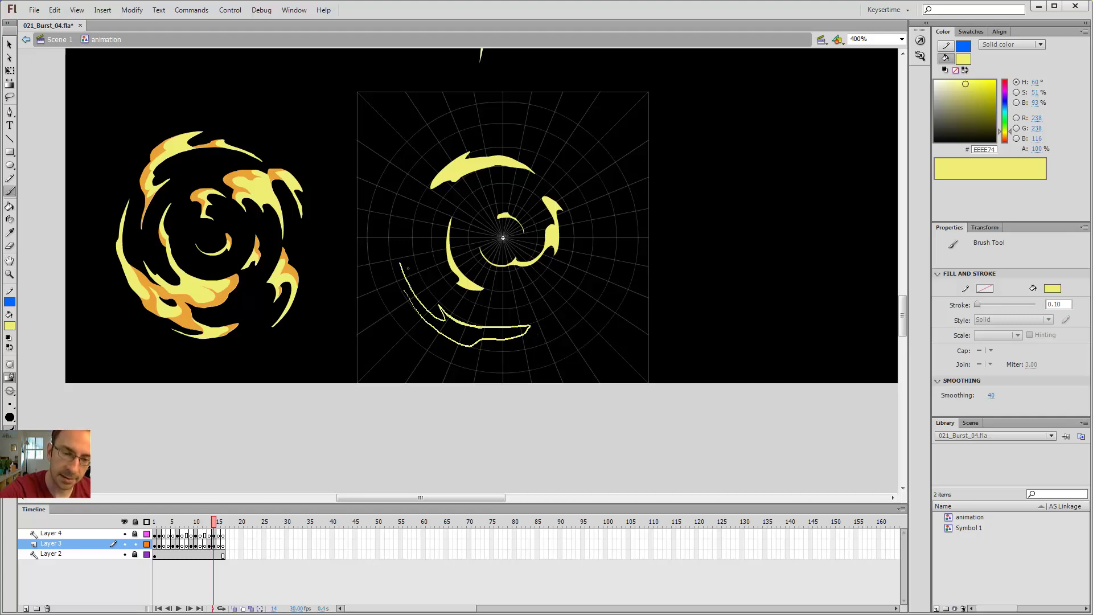
left_click_drag(390, 239, 409, 299)
key("k")
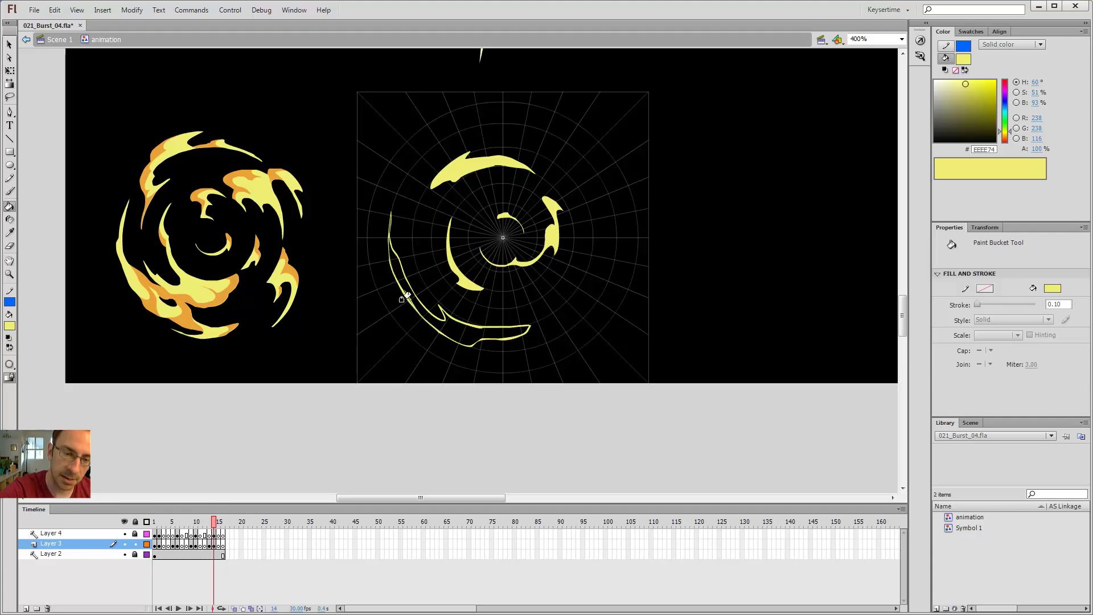
left_click(404, 295)
key("e")
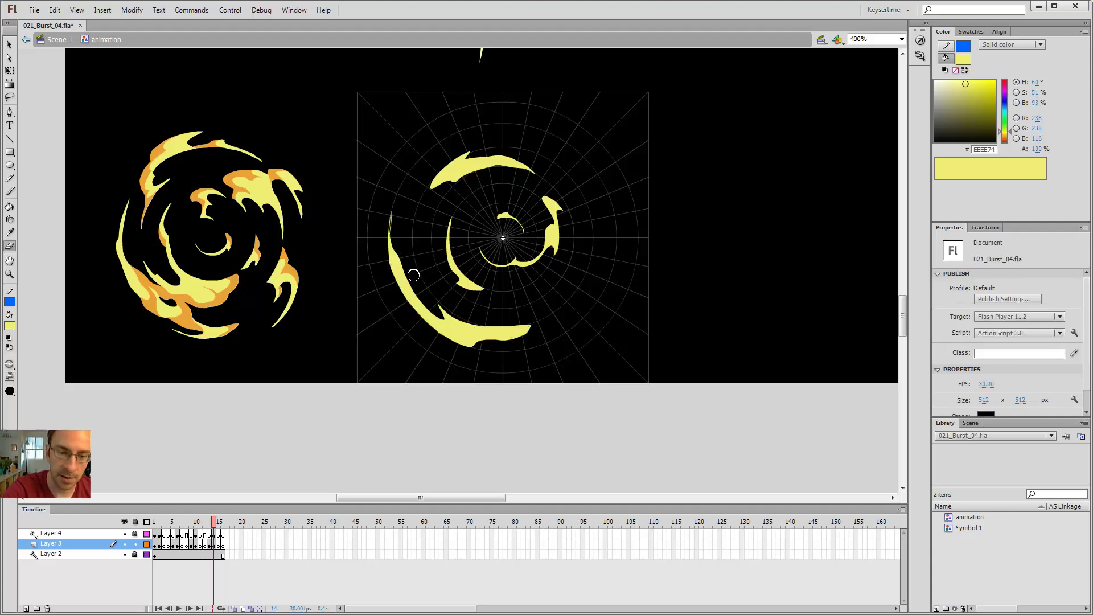
key("b")
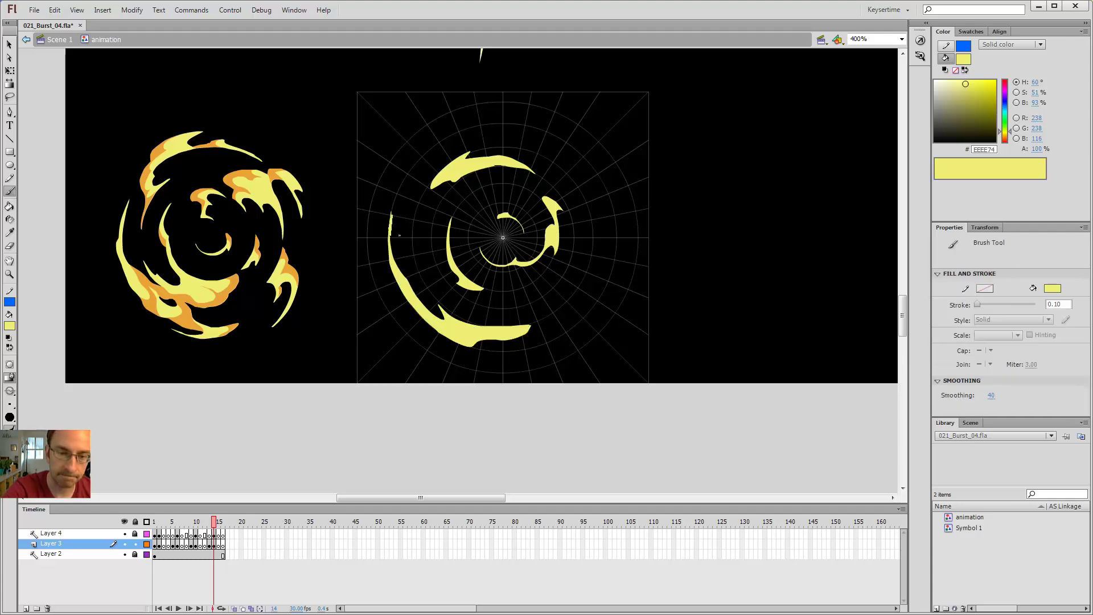
left_click_drag(399, 235, 392, 203)
key("e")
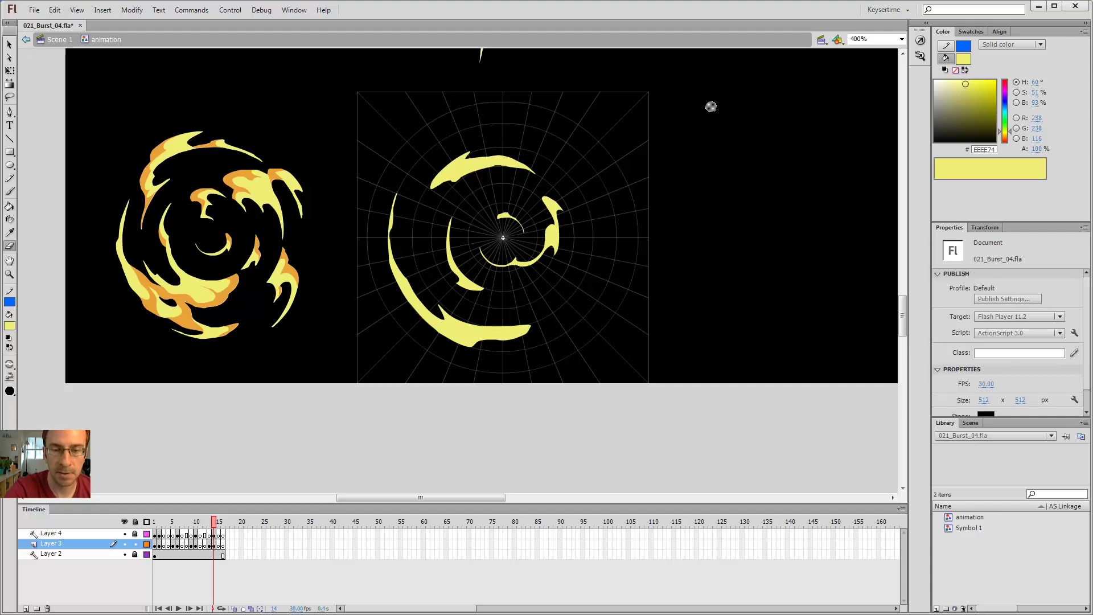
key("b")
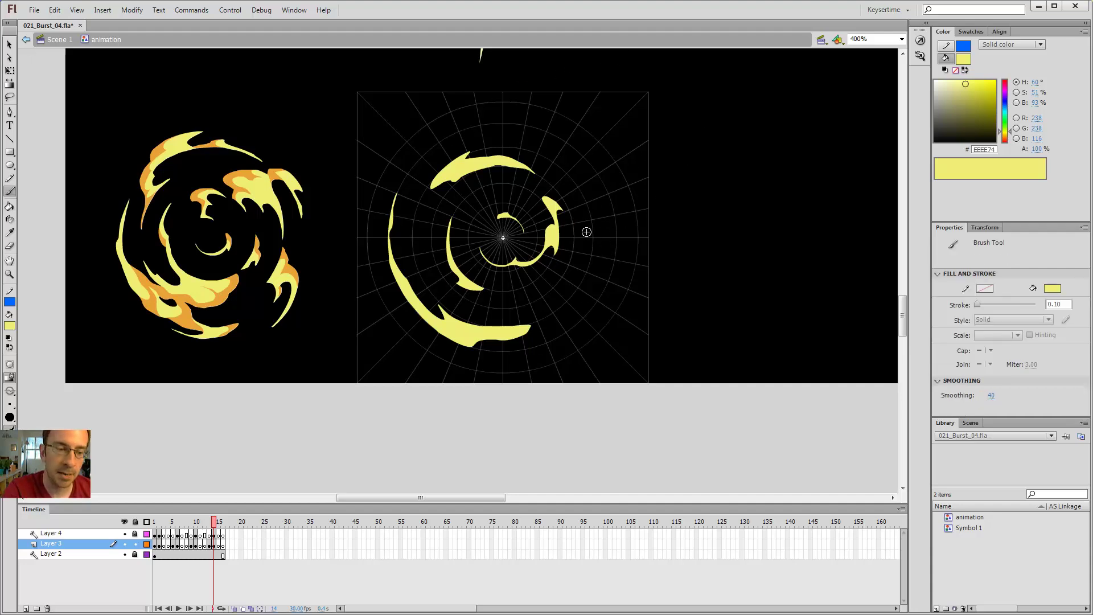
Step: Brush the outline of a long outer flame arc along the swirl's upper right side and fill it with yellow
mouse_move(593, 246)
left_mouse_down()
mouse_move(587, 200)
mouse_move(563, 165)
left_mouse_up()
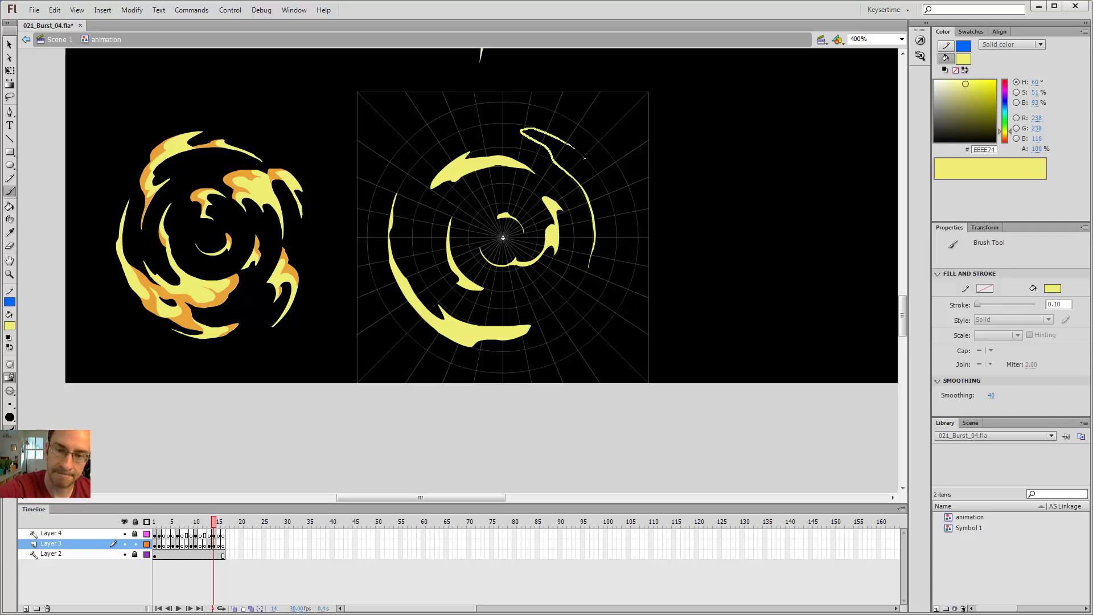
left_click_drag(575, 167, 578, 171)
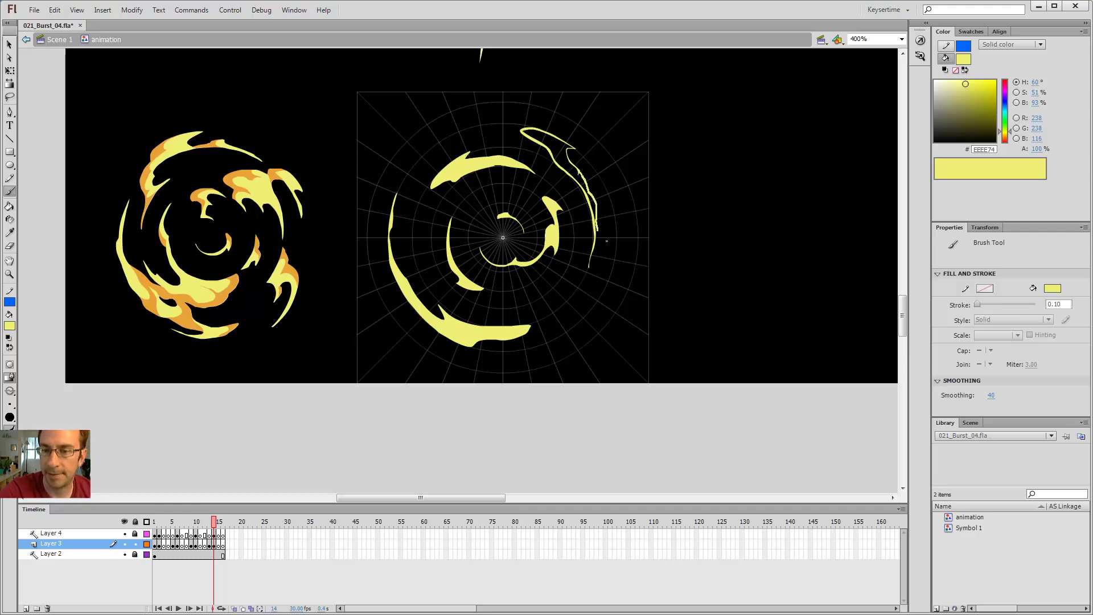
key("k")
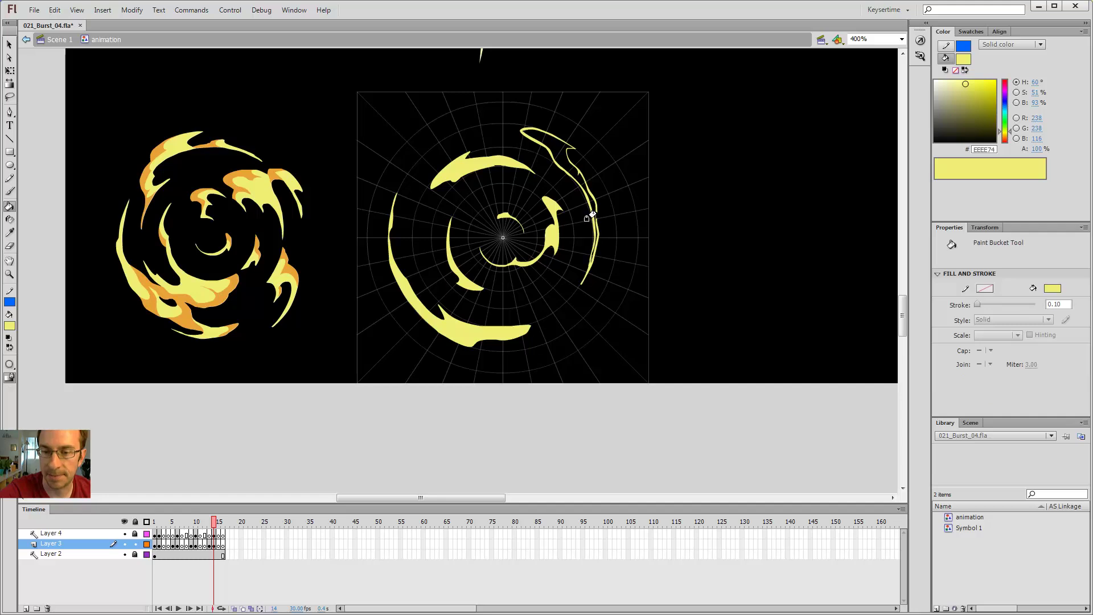
left_click(587, 211)
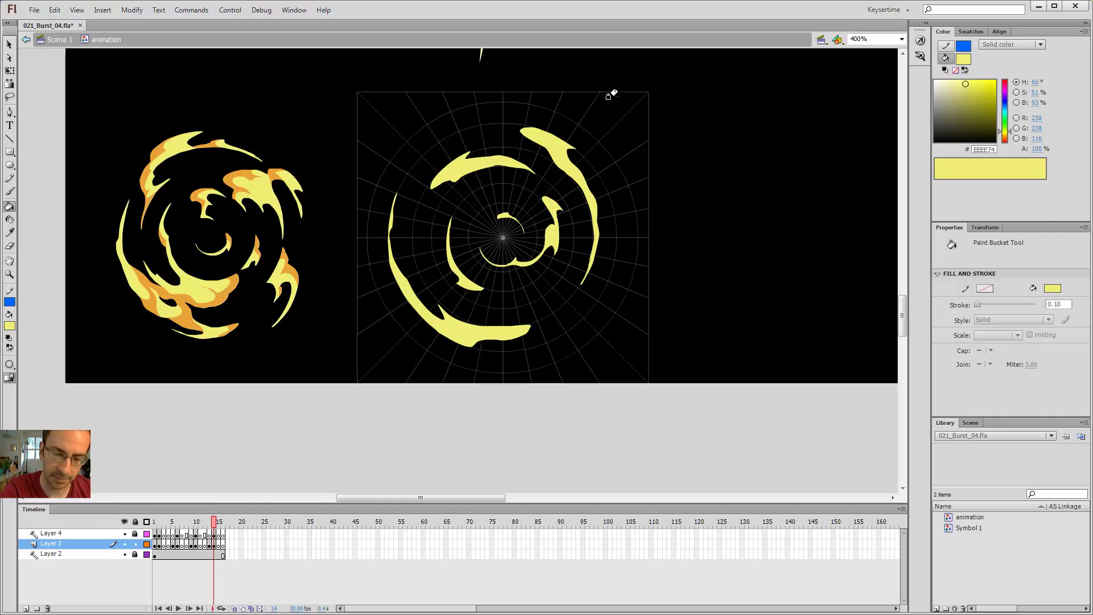
Step: Brush a jagged flame shape bridging the inner right flame and the outer right arc, fill it with yellow, and trim its edges
key("b")
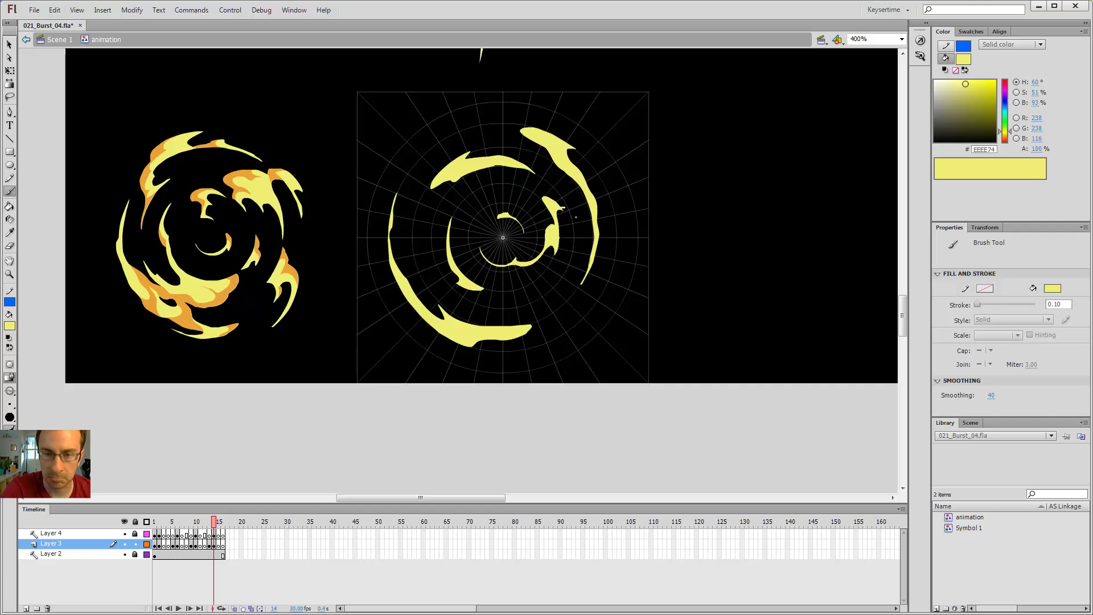
mouse_move(569, 207)
left_mouse_down()
mouse_move(561, 184)
mouse_move(587, 190)
left_mouse_up()
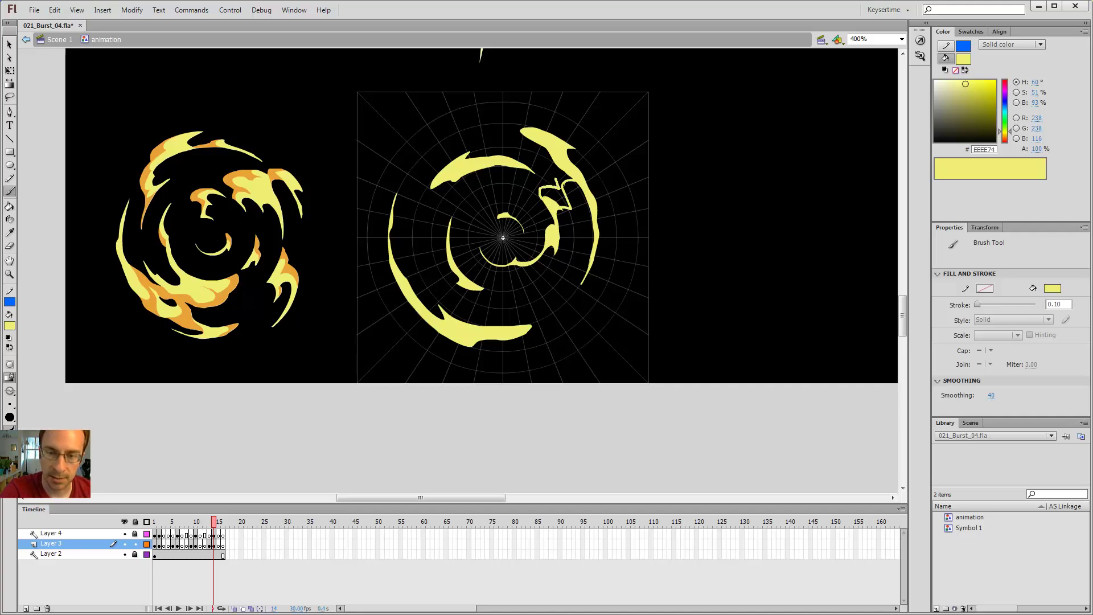
left_click_drag(551, 150, 551, 151)
key("k")
left_click(560, 170)
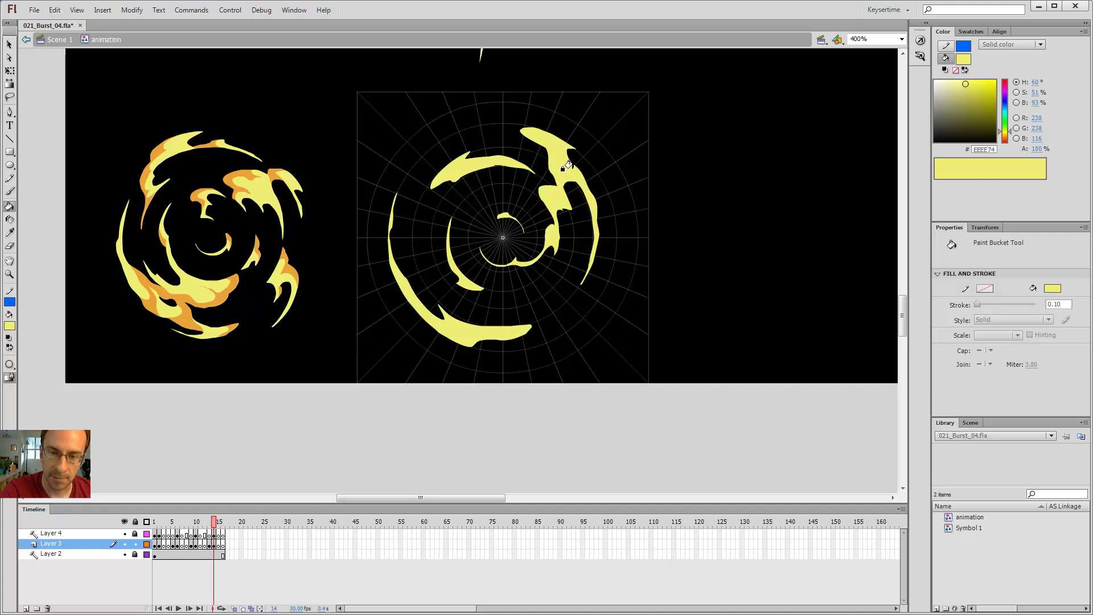
key("e")
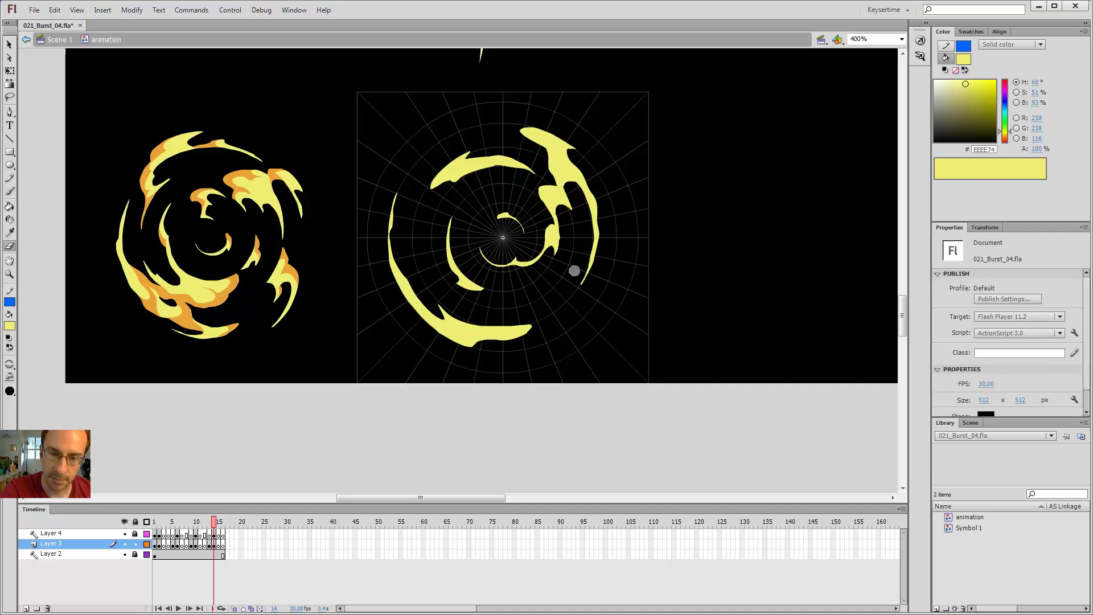
key("b")
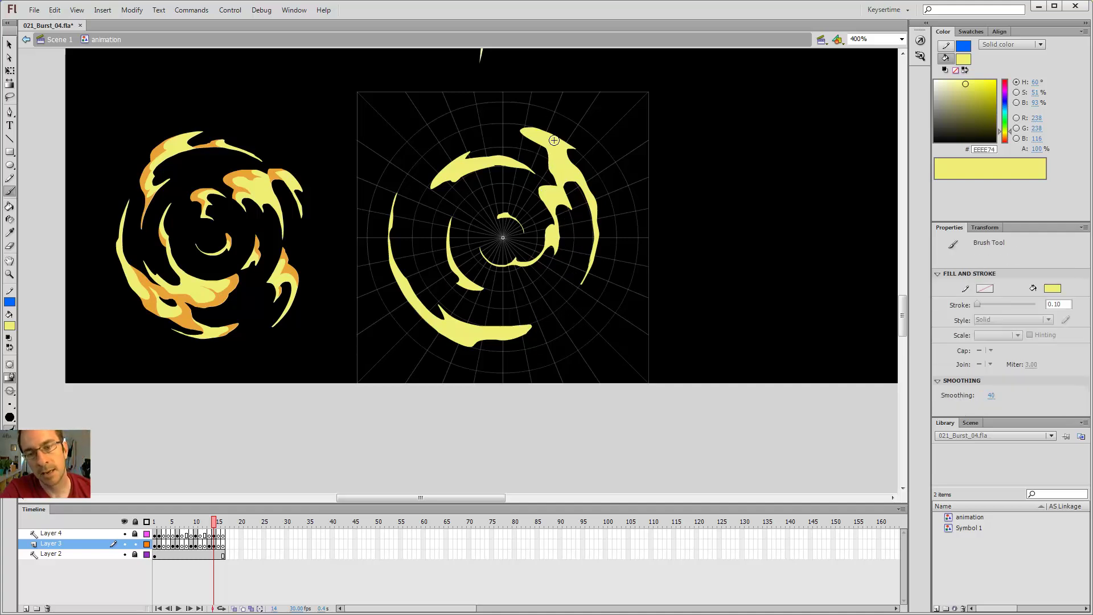
left_click_drag(564, 104, 560, 139)
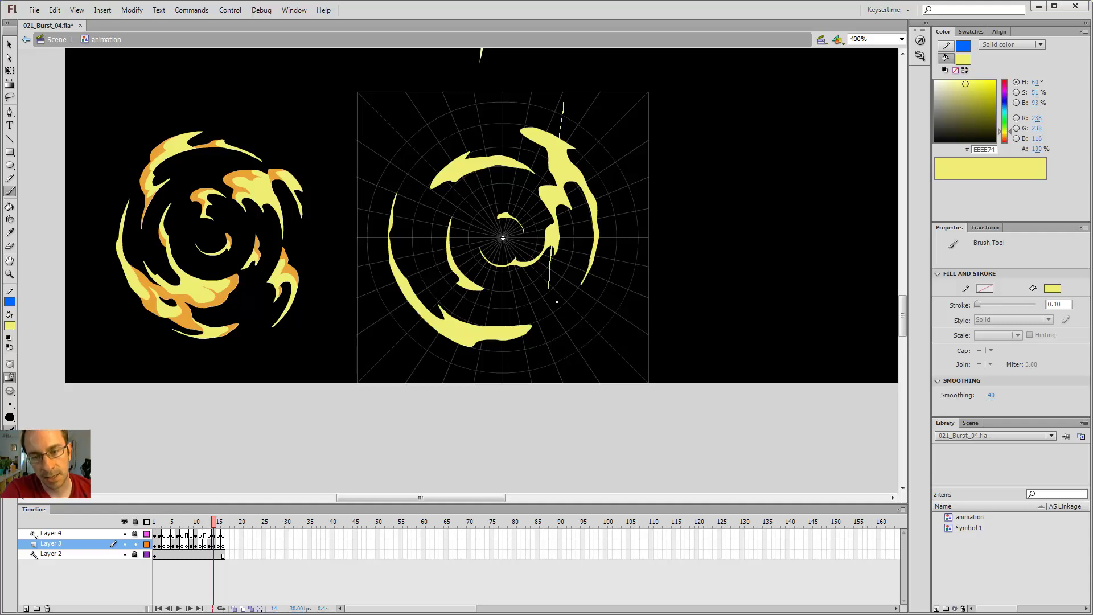
left_click_drag(553, 352, 545, 354)
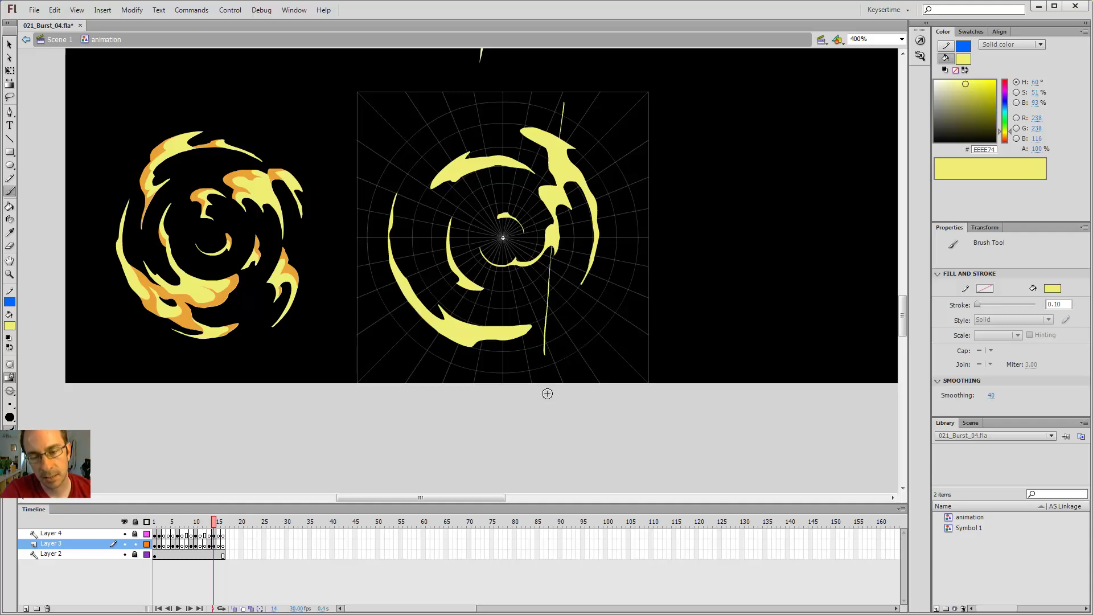
key("ctrl+z")
Step: Erase the link between the upper flame and the inner right flame, and brush a thin pointed tip on the inner flame
key("e")
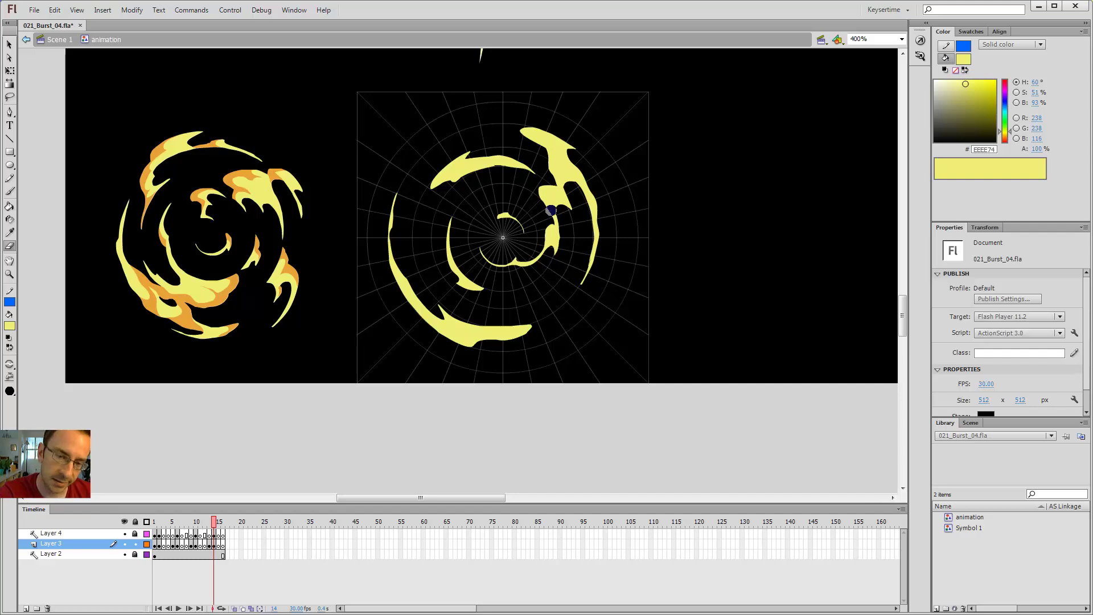
mouse_move(565, 212)
left_mouse_down()
mouse_move(551, 206)
mouse_move(564, 263)
mouse_move(586, 282)
left_mouse_up()
left_click_drag(553, 224, 566, 254)
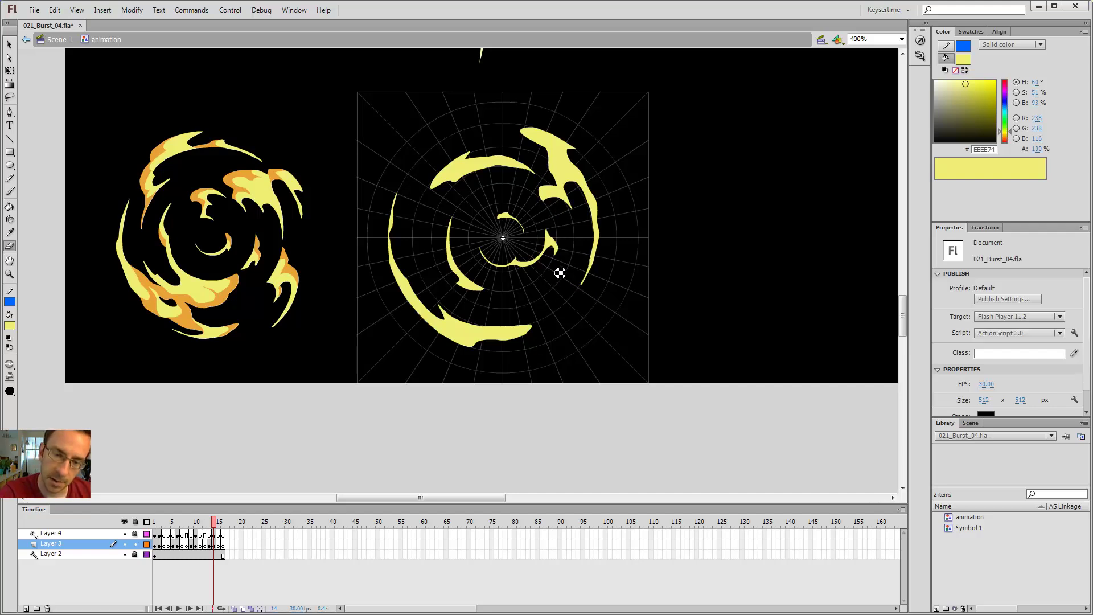
key("b")
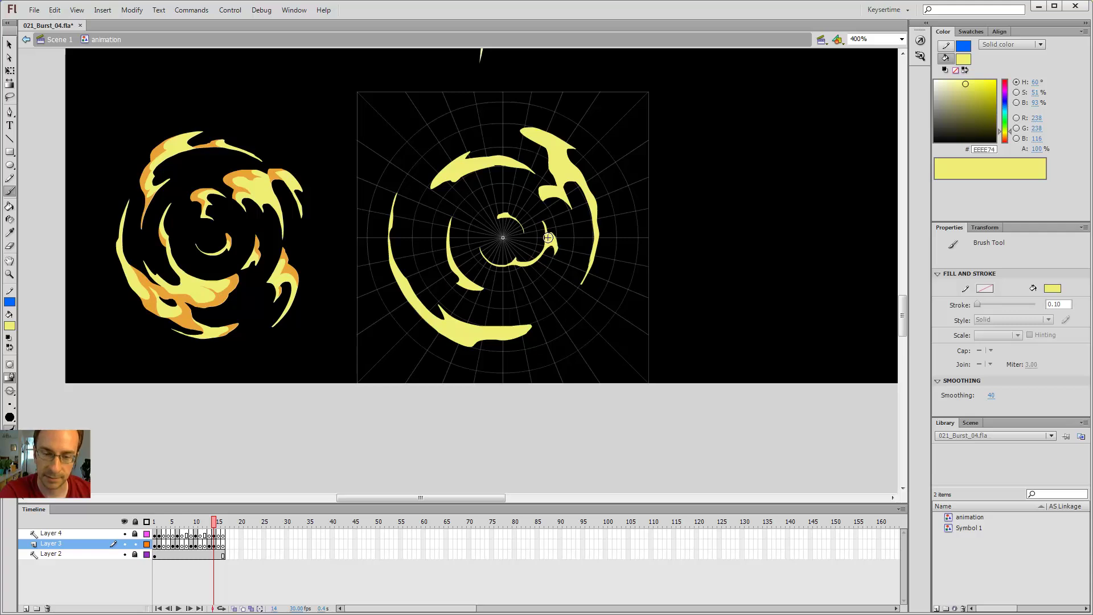
key("e")
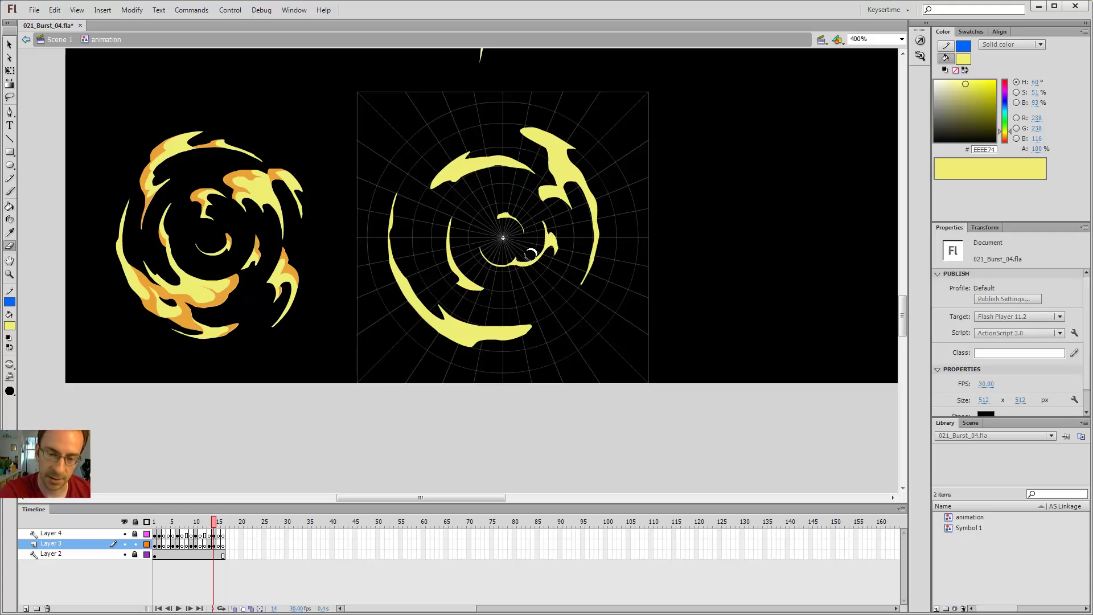
Step: Add a yellow-filled bump to the lower inner arc and erase the link between that arc and the inner right flame
key("b")
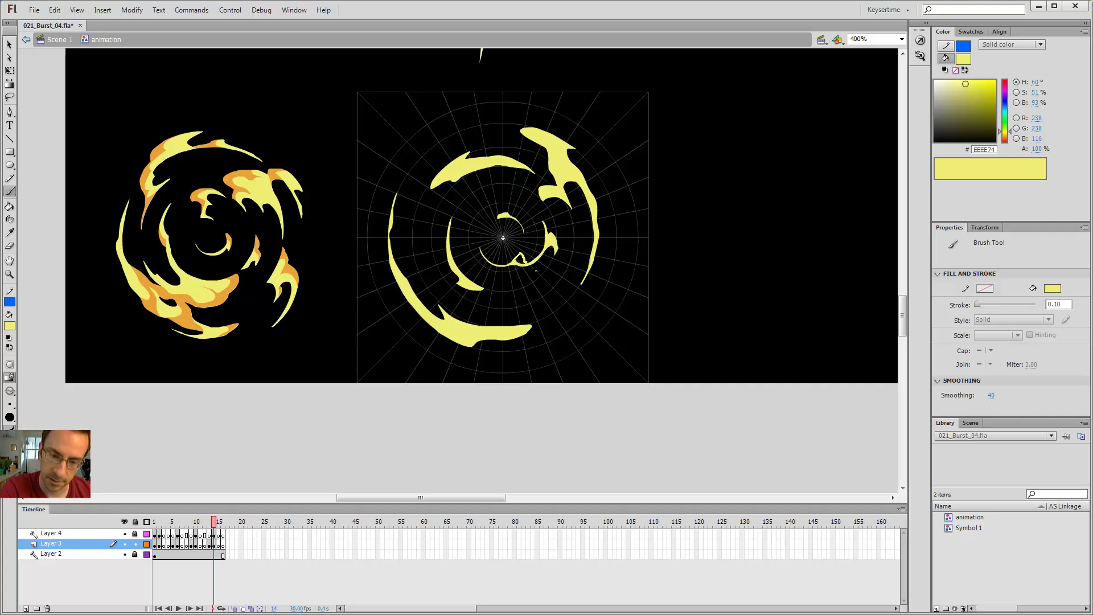
key("e")
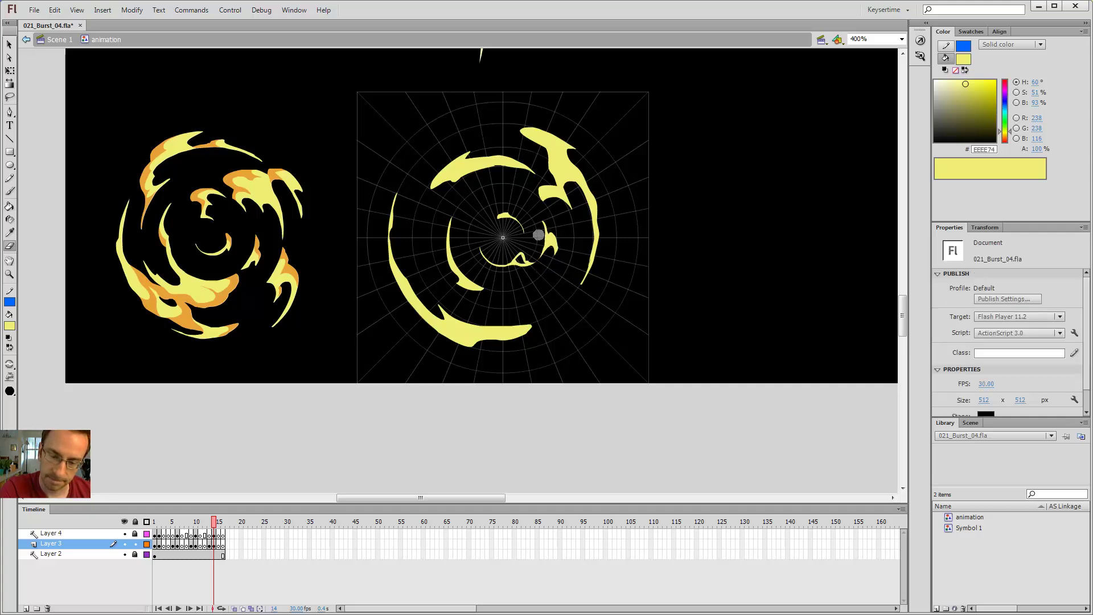
key("b")
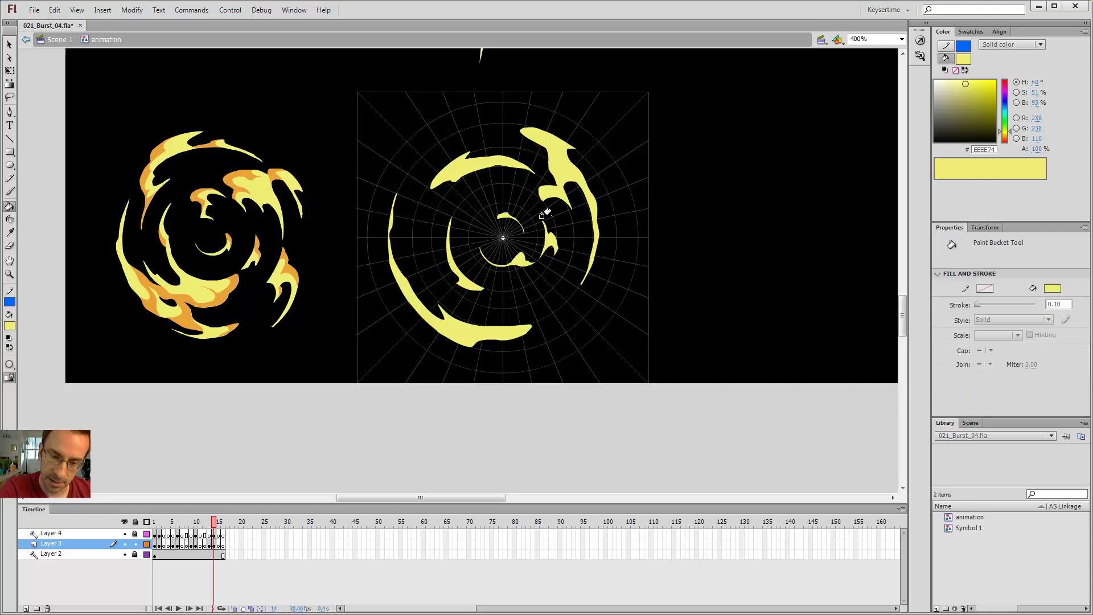
key("ctrl+equal")
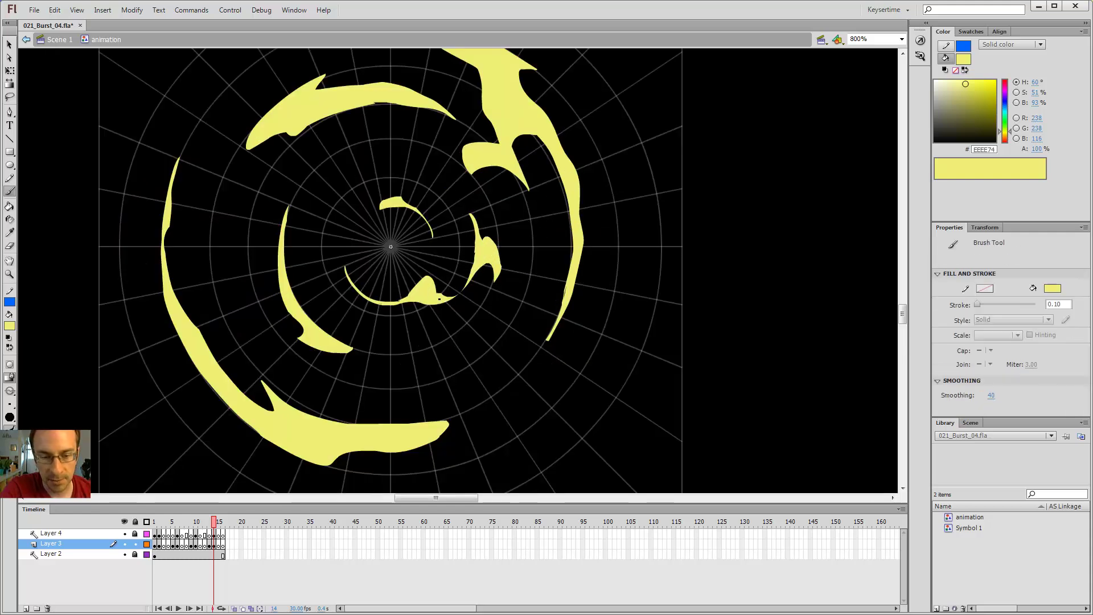
mouse_move(481, 278)
left_mouse_down()
mouse_move(456, 288)
mouse_move(469, 285)
mouse_move(505, 364)
left_mouse_up()
key("ctrl+z")
key("ctrl+z")
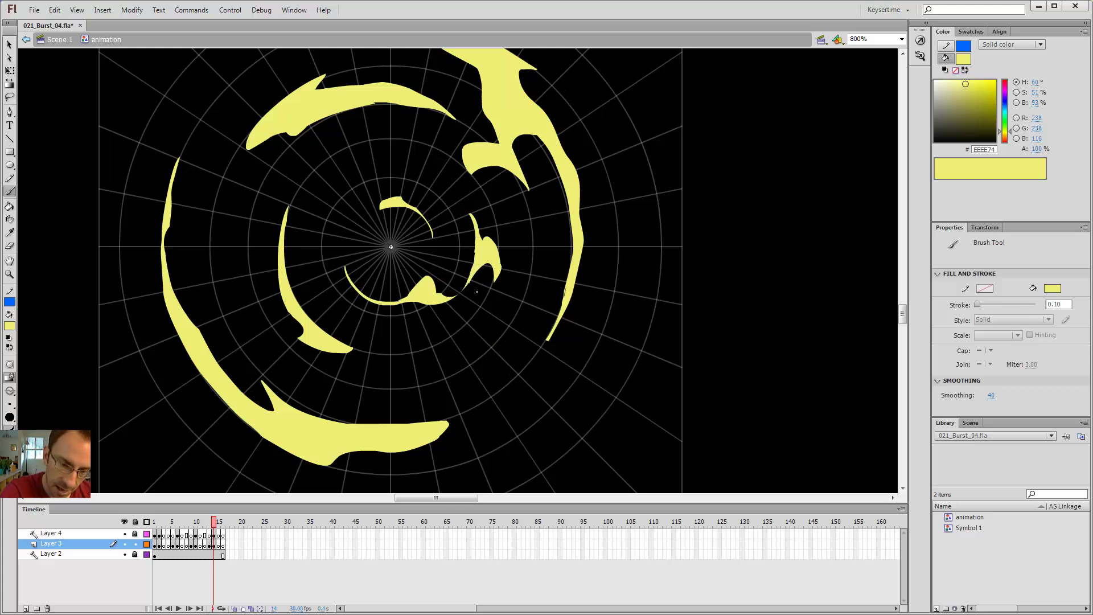
Step: Brush a pointed lower spike joining the small inner arc to the right flame and fill it with yellow
mouse_move(469, 283)
left_mouse_down()
mouse_move(433, 331)
mouse_move(422, 303)
left_mouse_up()
key("k")
left_click(437, 307)
key("b")
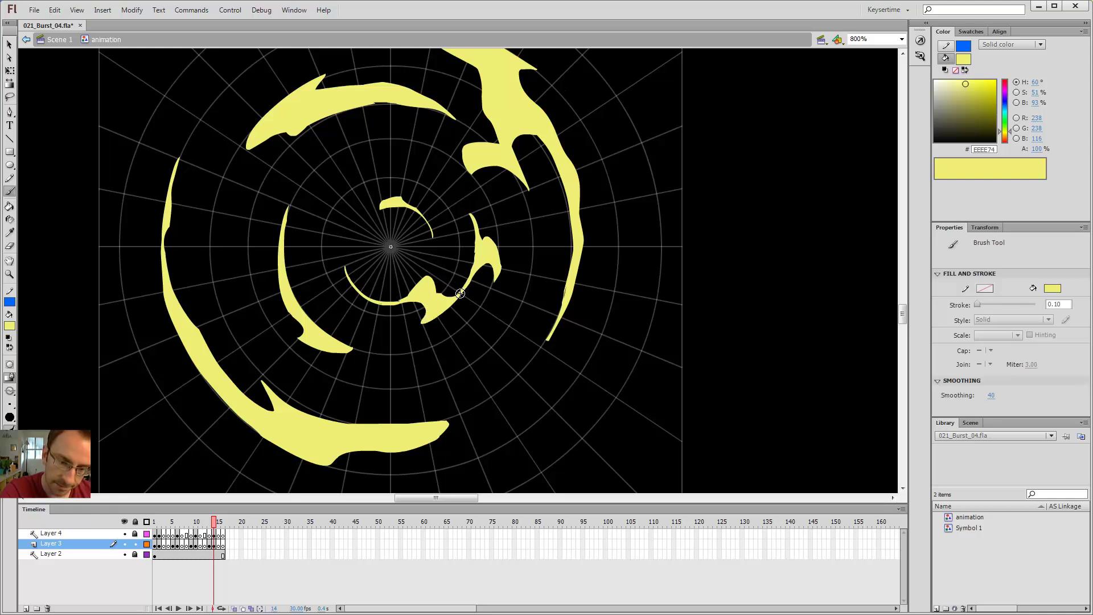
Step: Reshape the notch between the inner arc's bump and lower spike, and fill the reworked flame with yellow
key("v")
left_click_drag(450, 294, 442, 303)
key("b")
key("k")
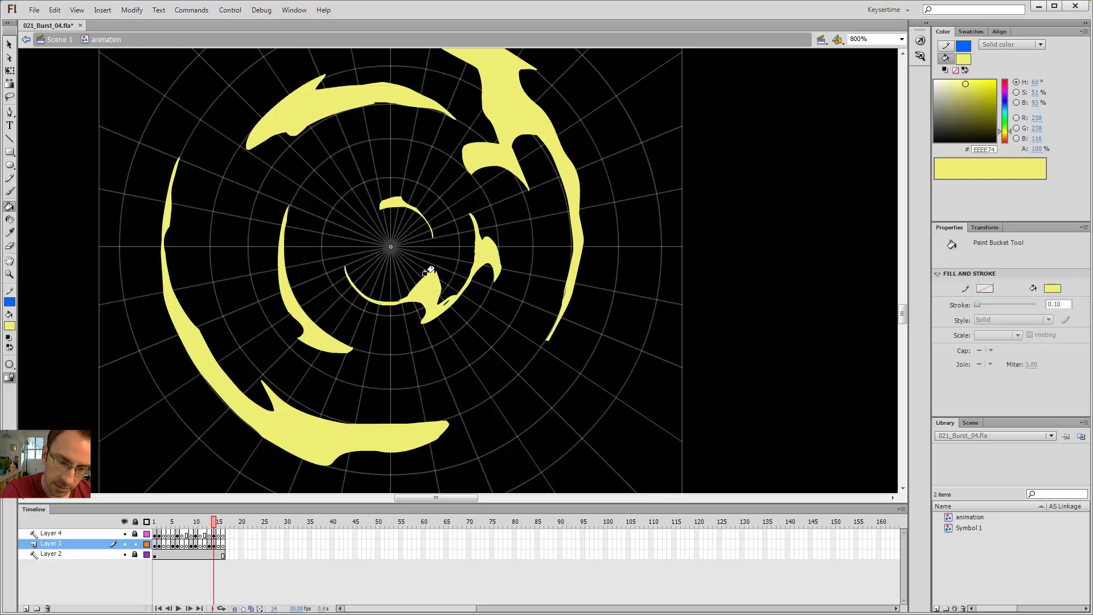
Step: Thicken the left tail of the small inner arc with the brush, trim its inner edge with the Eraser, and save the file
key("b")
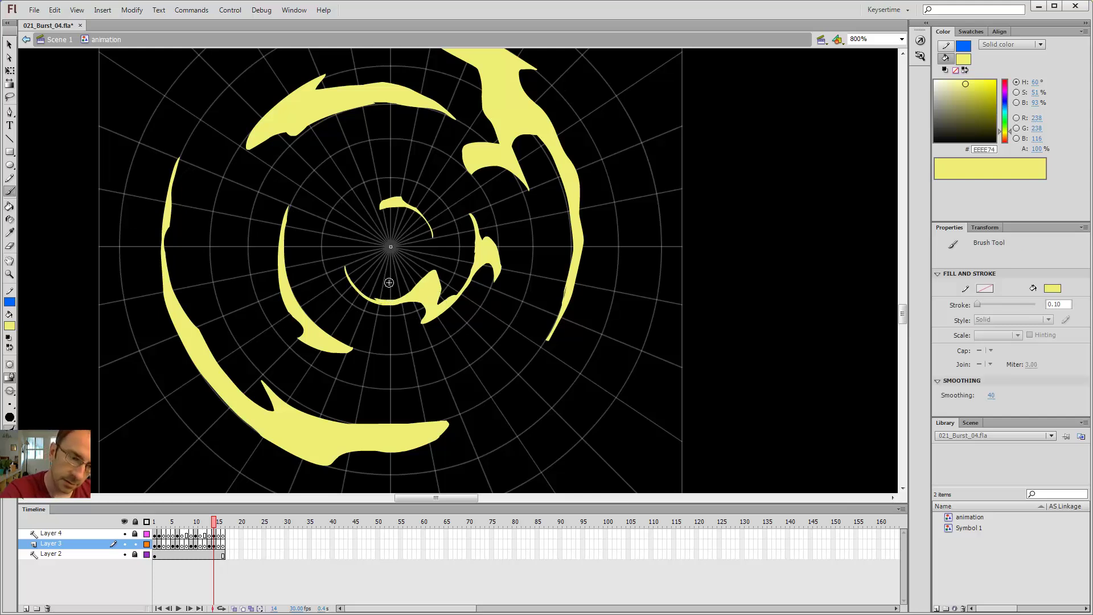
left_click_drag(378, 301, 346, 262)
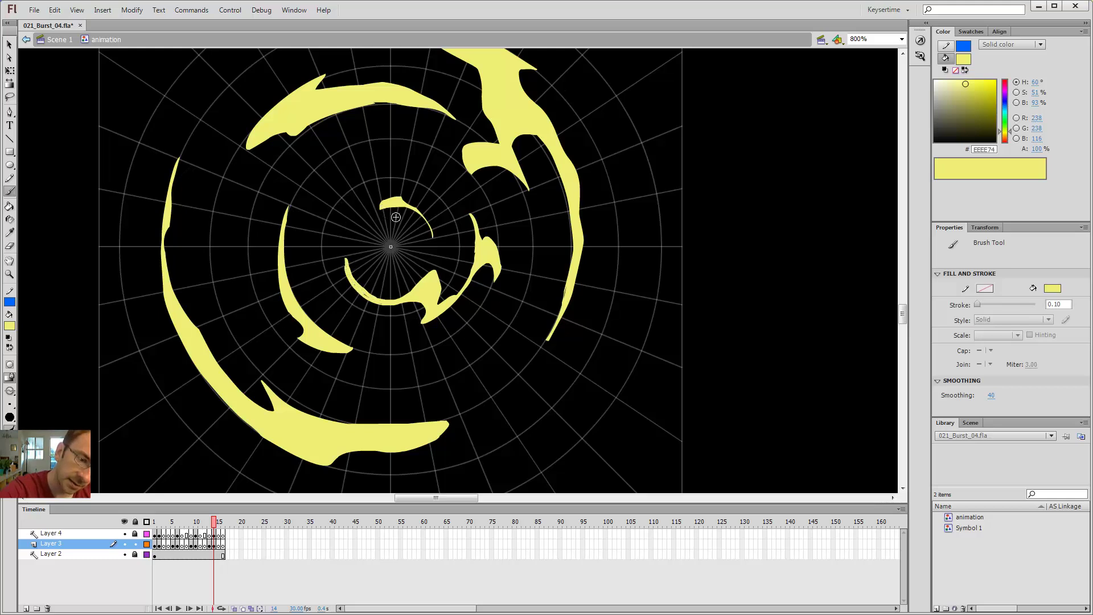
key("e")
left_click_drag(430, 256, 407, 290)
key("ctrl+minus")
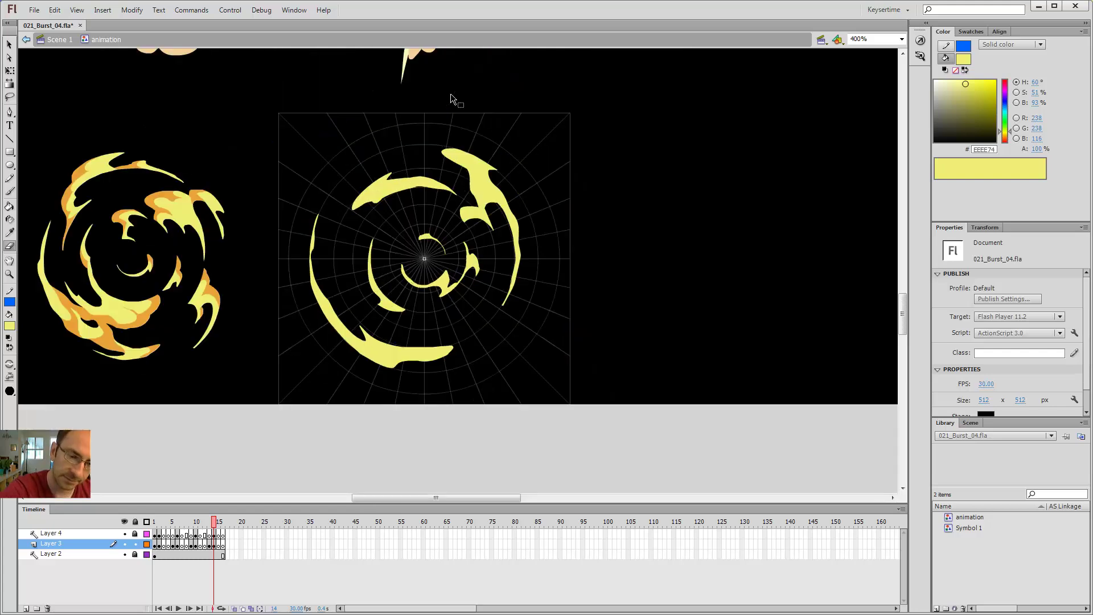
key("v")
key("ctrl+s")
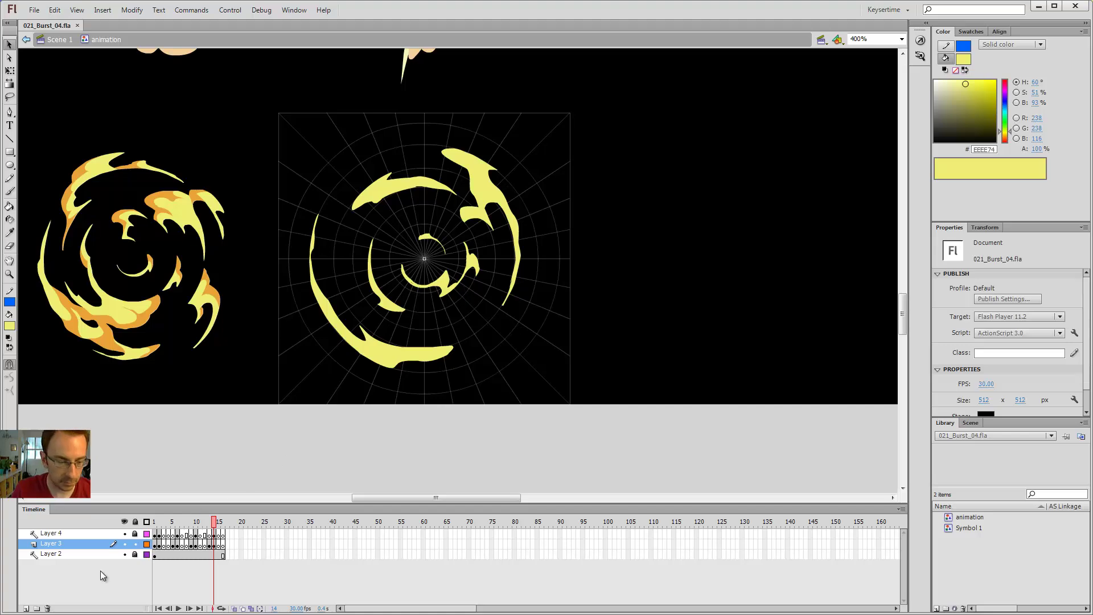
Step: Unlock Layer 2, open the polar grid symbol for editing, and break apart its group of inner circles
left_click(135, 554)
double_click(478, 293)
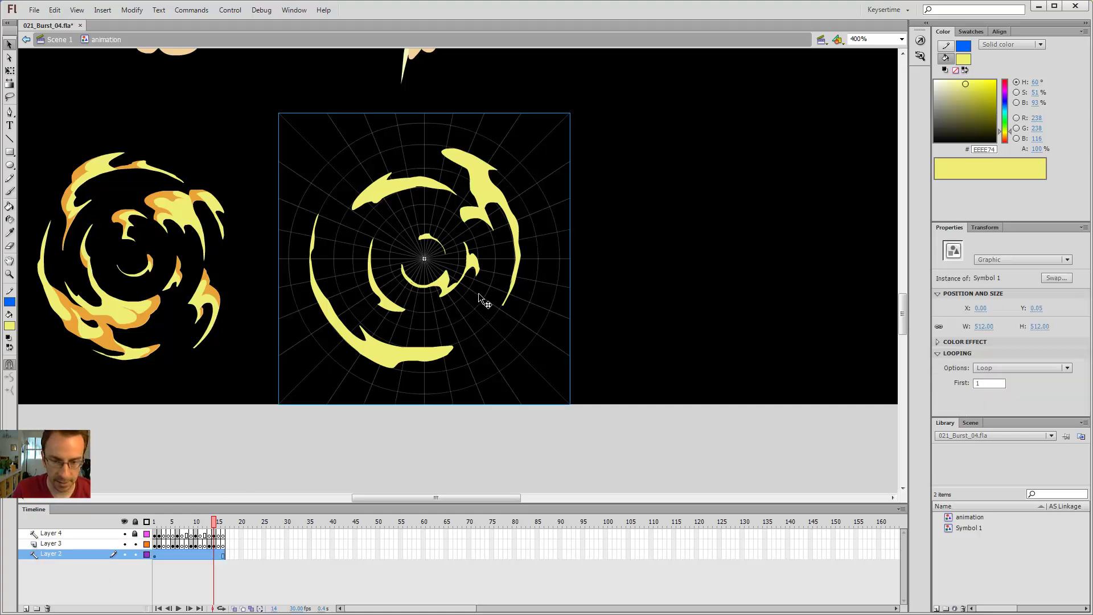
left_click(456, 275)
key("ctrl+space")
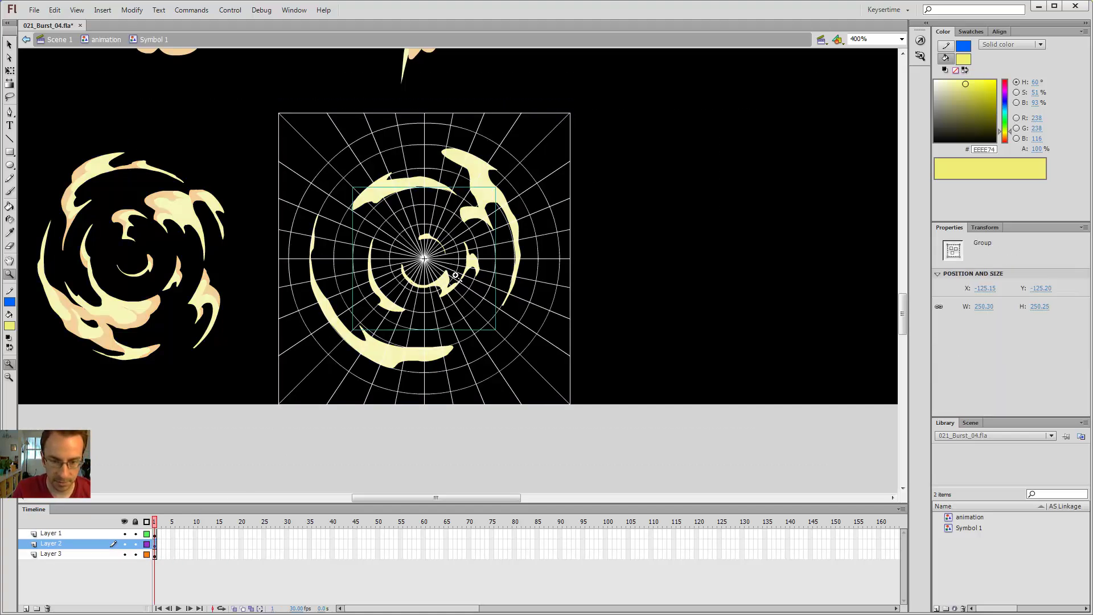
left_click(456, 275, "ctrl")
left_click_drag(456, 271, 779, 240)
key("ctrl+z")
key("ctrl+b")
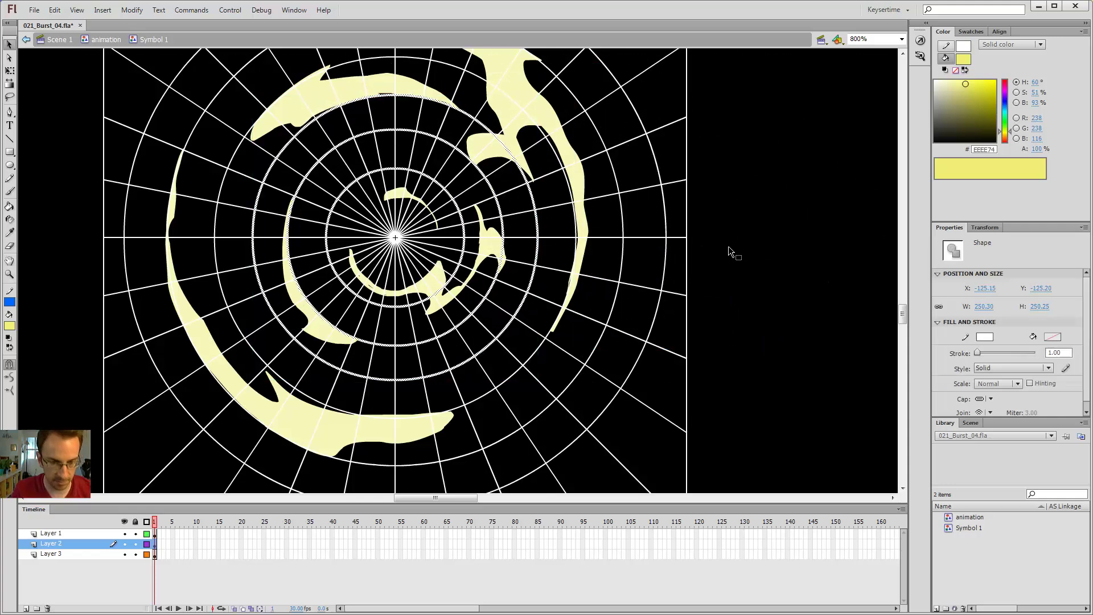
Step: Use Free Transform on the grid's innermost circle to make a smaller concentric ring near the centre, and return to the animation symbol
left_click(459, 274)
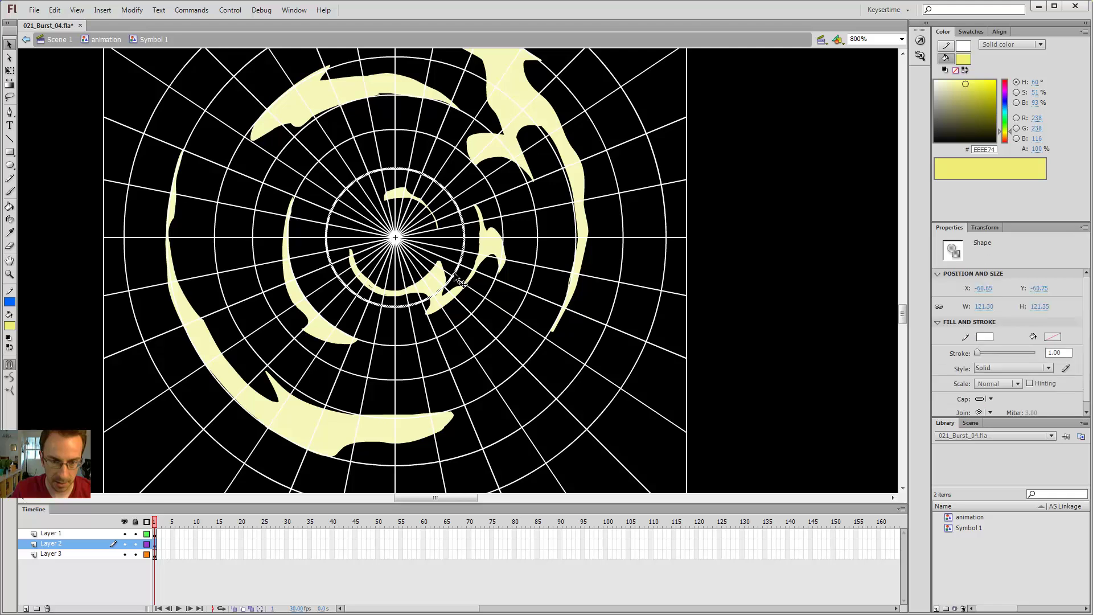
key("q")
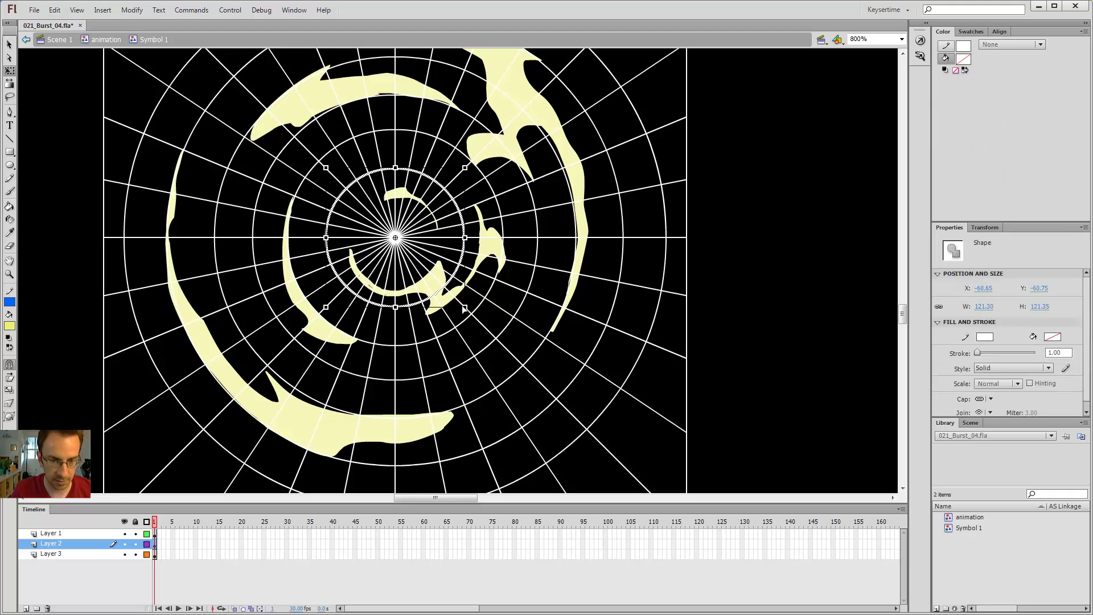
key("ctrl+s")
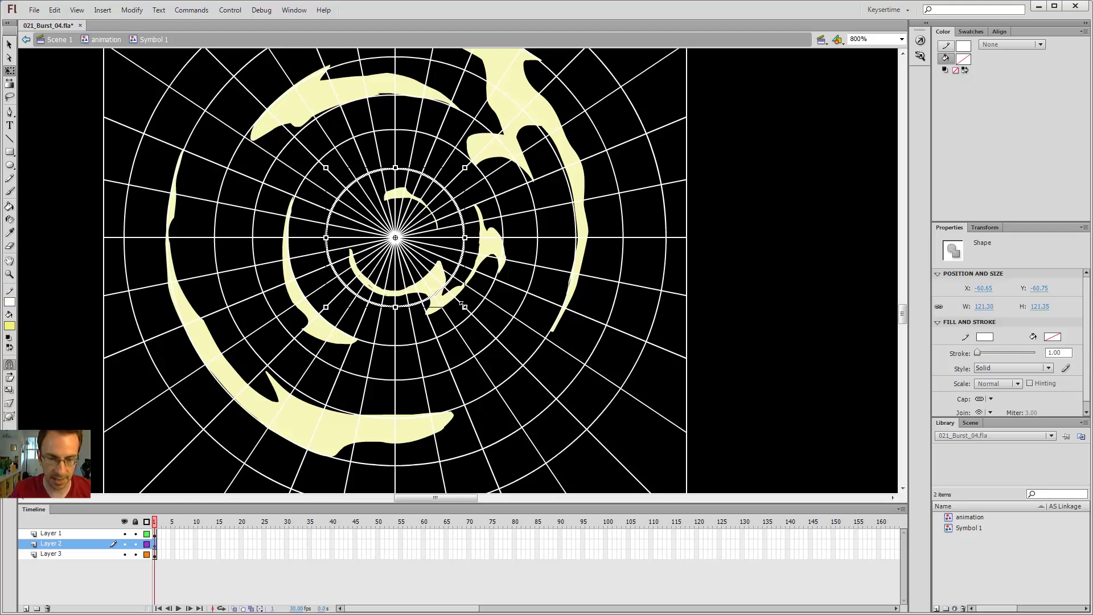
left_click_drag(461, 304, 439, 276)
left_click(780, 251)
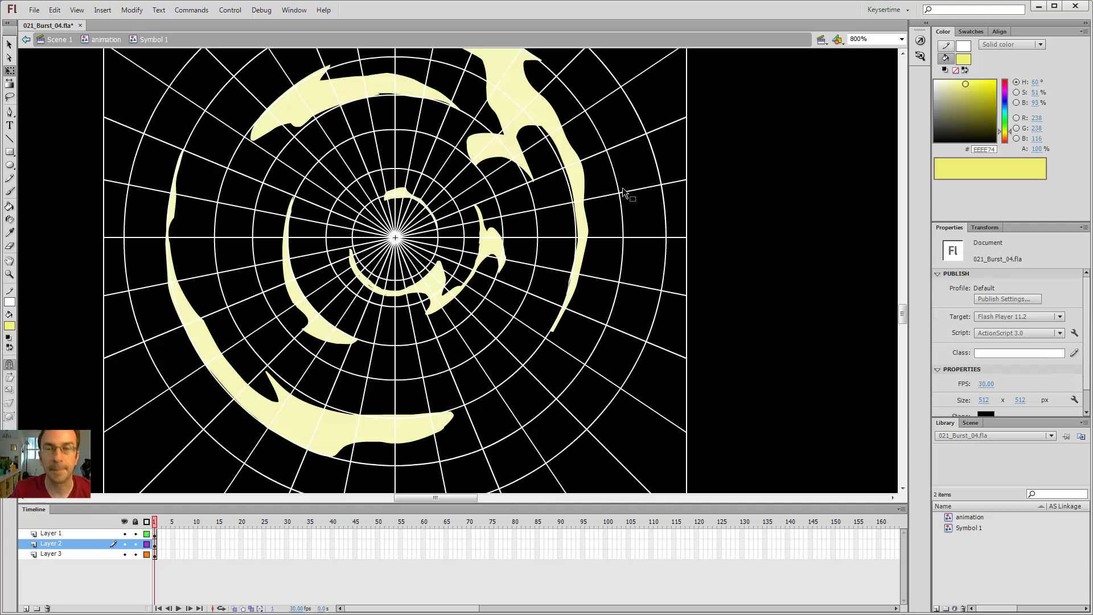
double_click(733, 211)
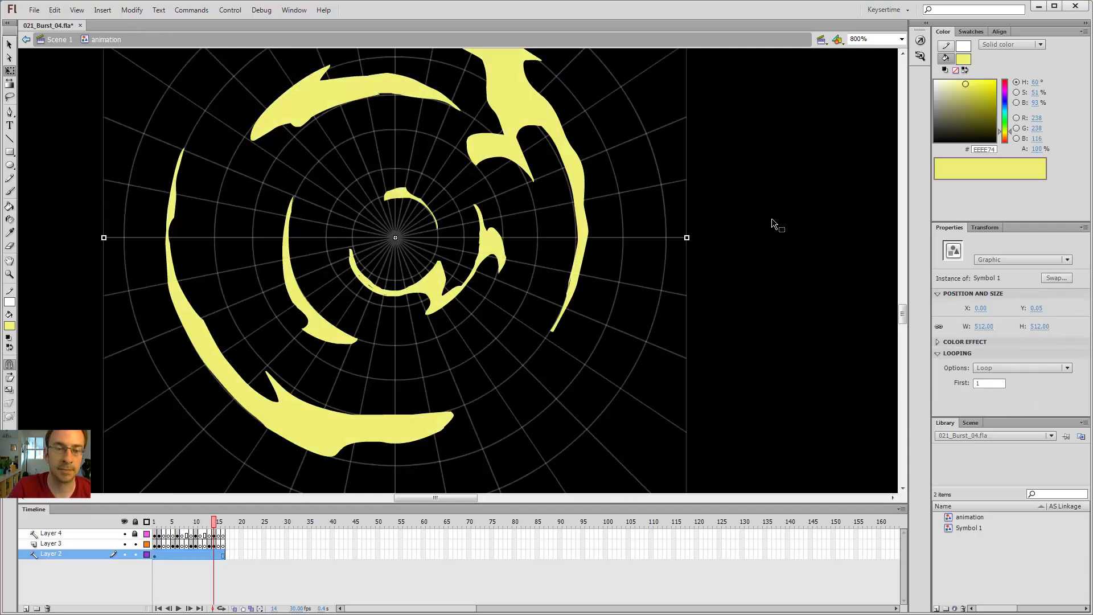
Step: Redraw the small inner arc's left tail along the smaller grid ring, fill it with yellow and erase its old outer edge
left_click(440, 277)
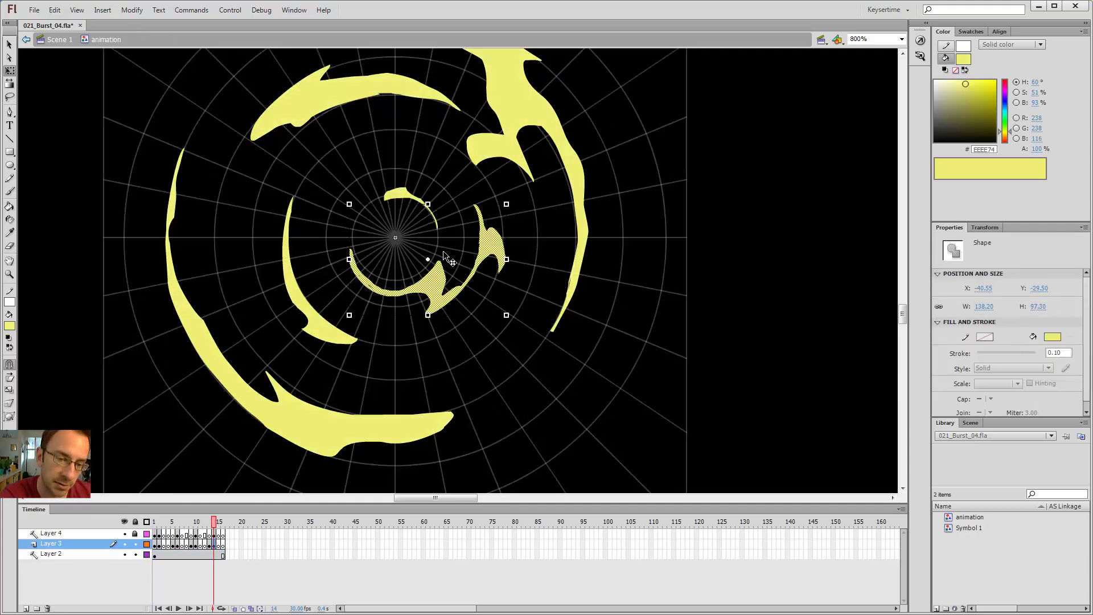
key("b")
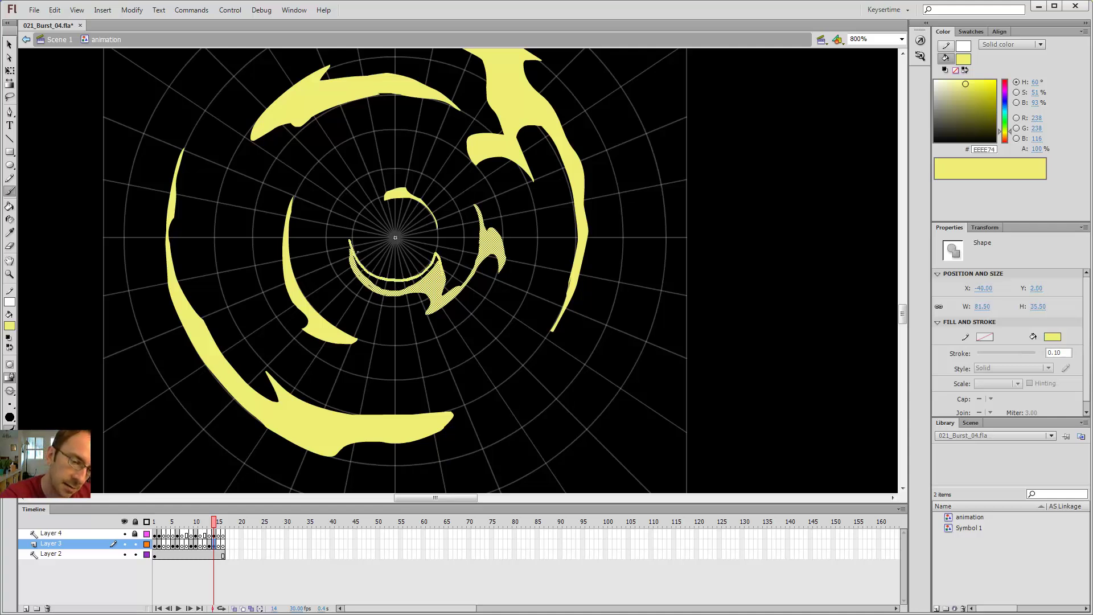
key("k")
left_click(361, 263)
key("e")
mouse_move(420, 294)
left_mouse_down()
mouse_move(373, 286)
mouse_move(350, 265)
mouse_move(354, 207)
mouse_move(401, 294)
mouse_move(382, 293)
mouse_move(376, 217)
mouse_move(351, 257)
mouse_move(366, 283)
mouse_move(349, 223)
left_mouse_up()
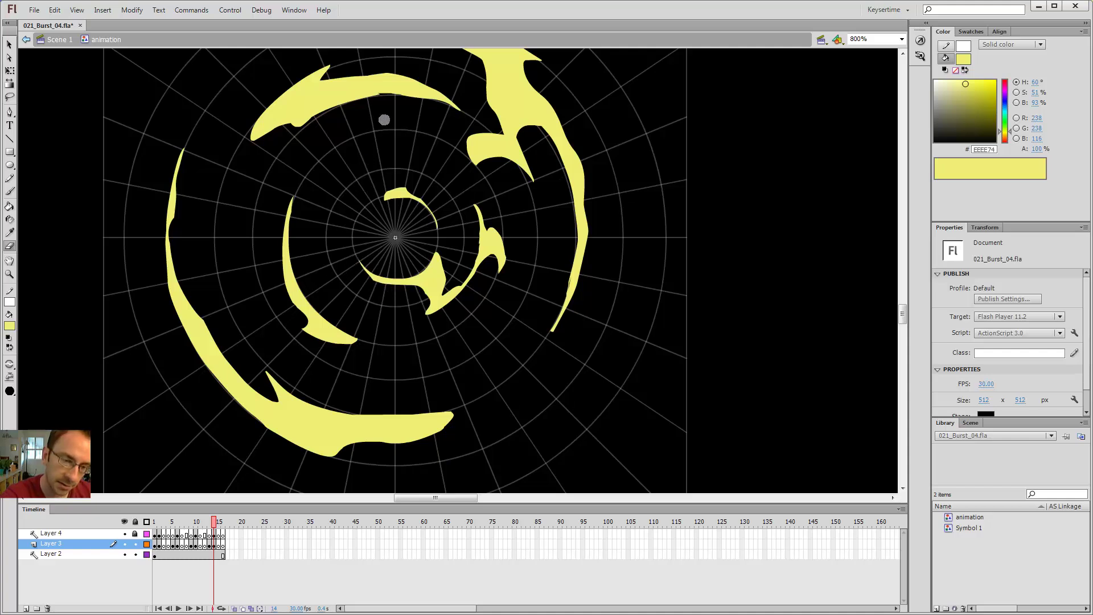
key("ctrl+minus")
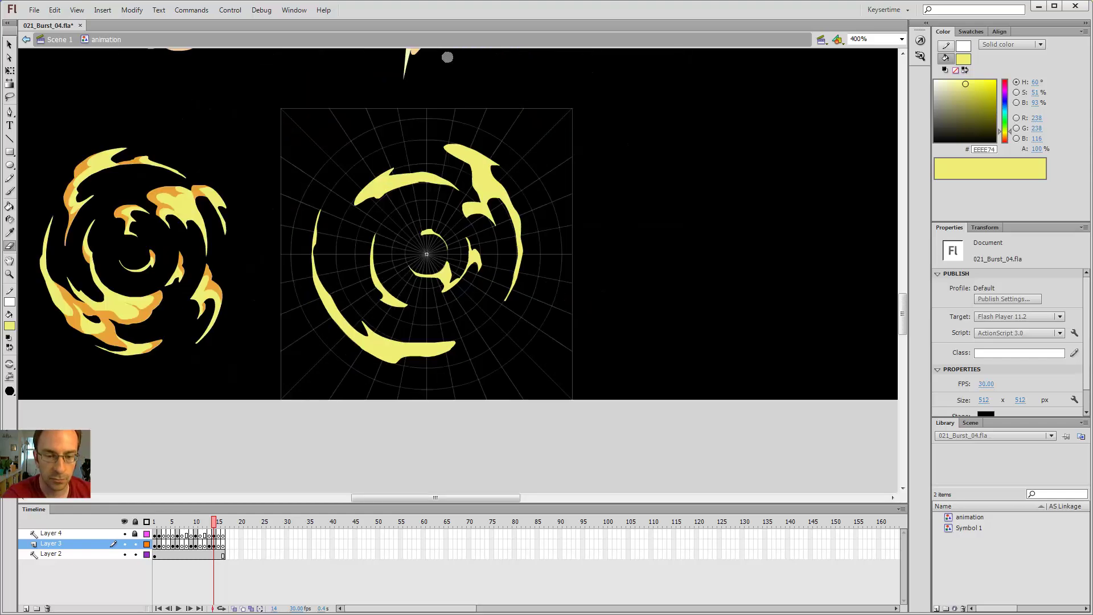
Step: Carve the underside of the small inner arc with the Eraser and brush a thin pointed tail onto its lower spike
key("z")
left_click(431, 258)
key("e")
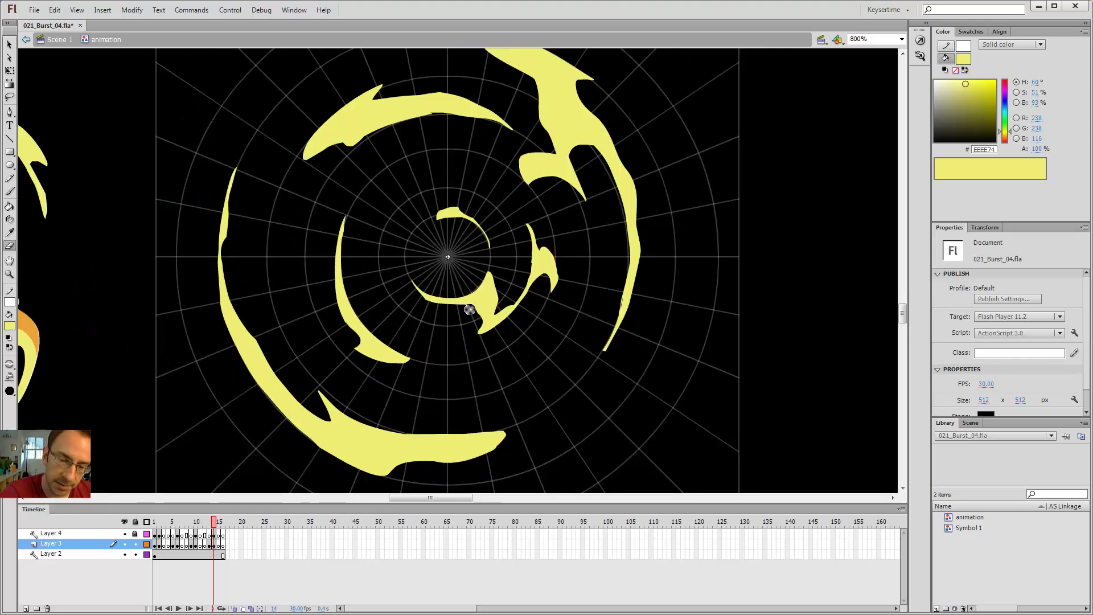
key("b")
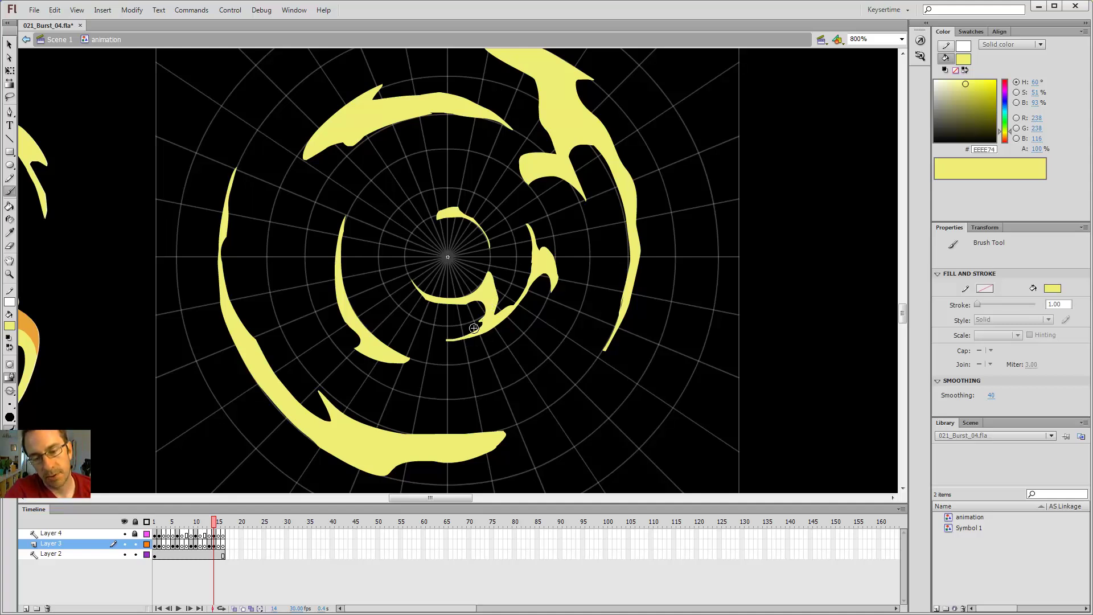
key("e")
key("ctrl+minus")
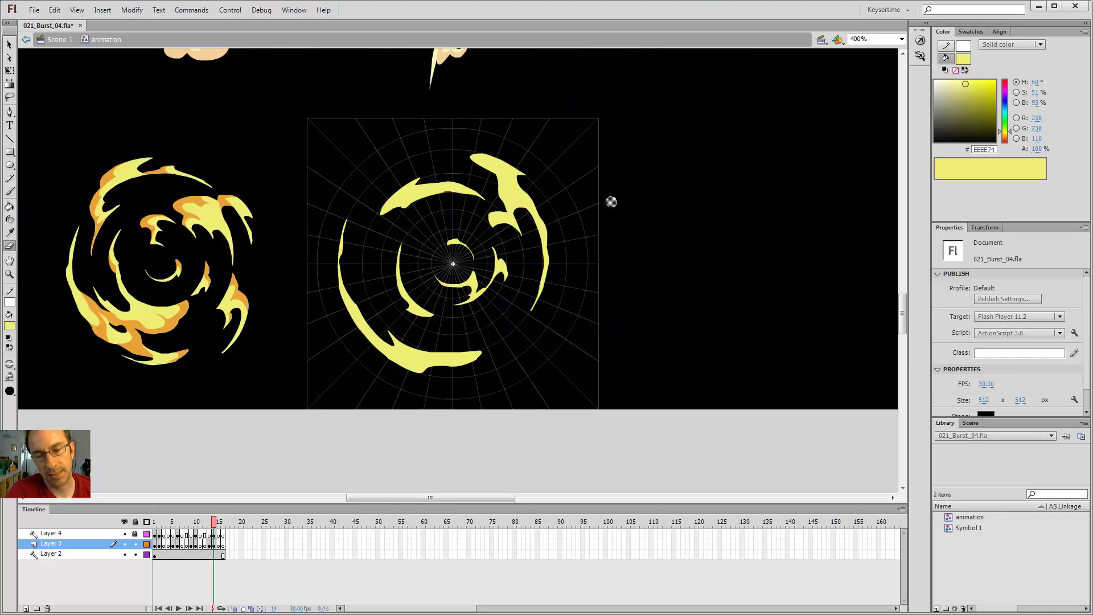
Step: Refine the edges around the small inner arc's right bump with the brush and Eraser
key("z")
left_click(492, 286)
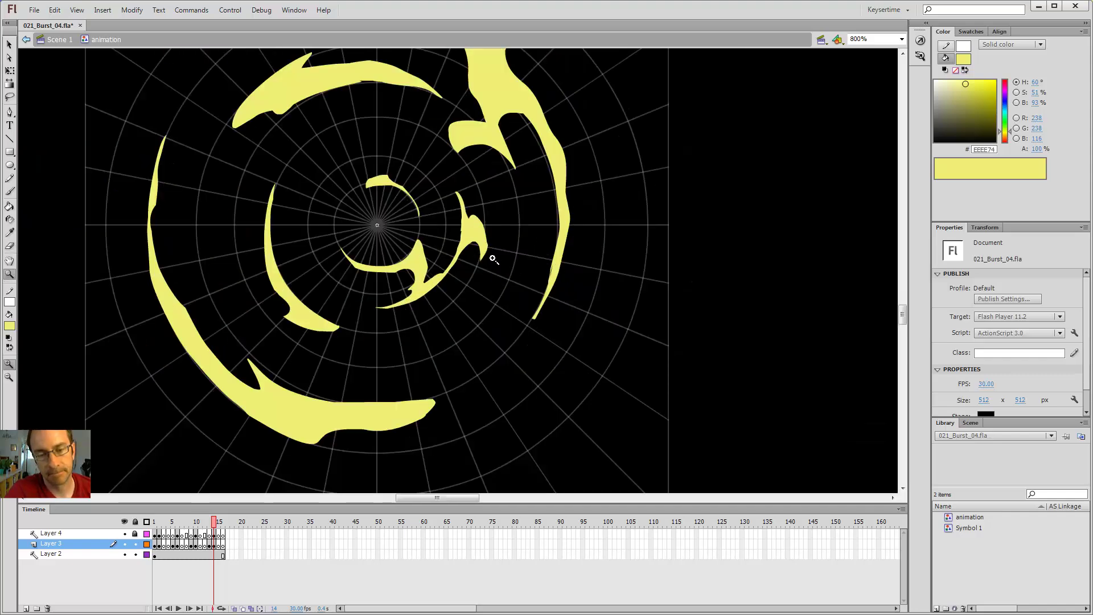
key("b")
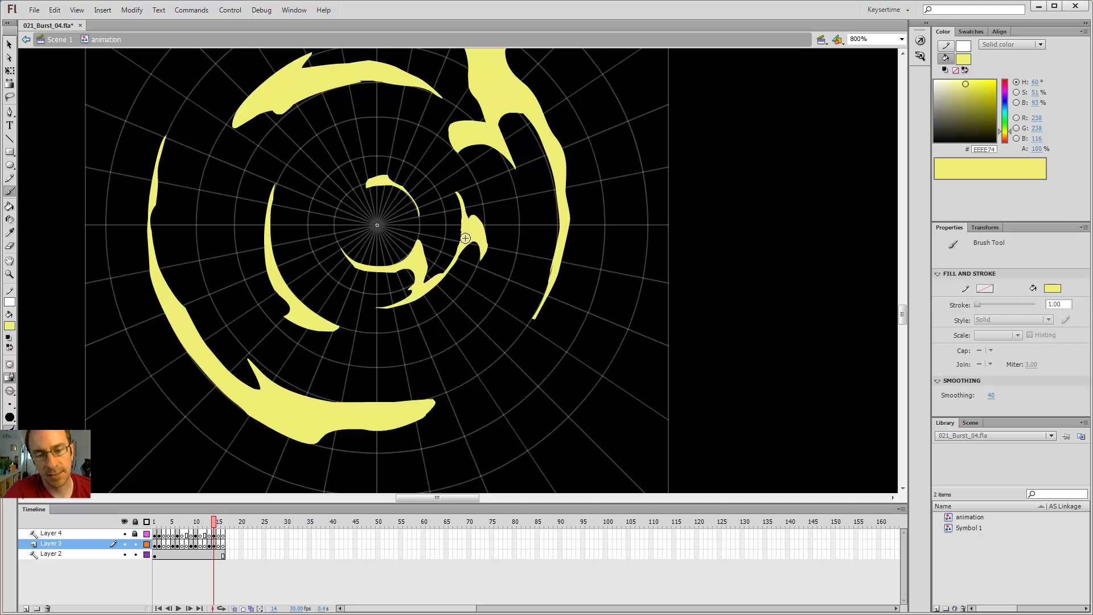
key("e")
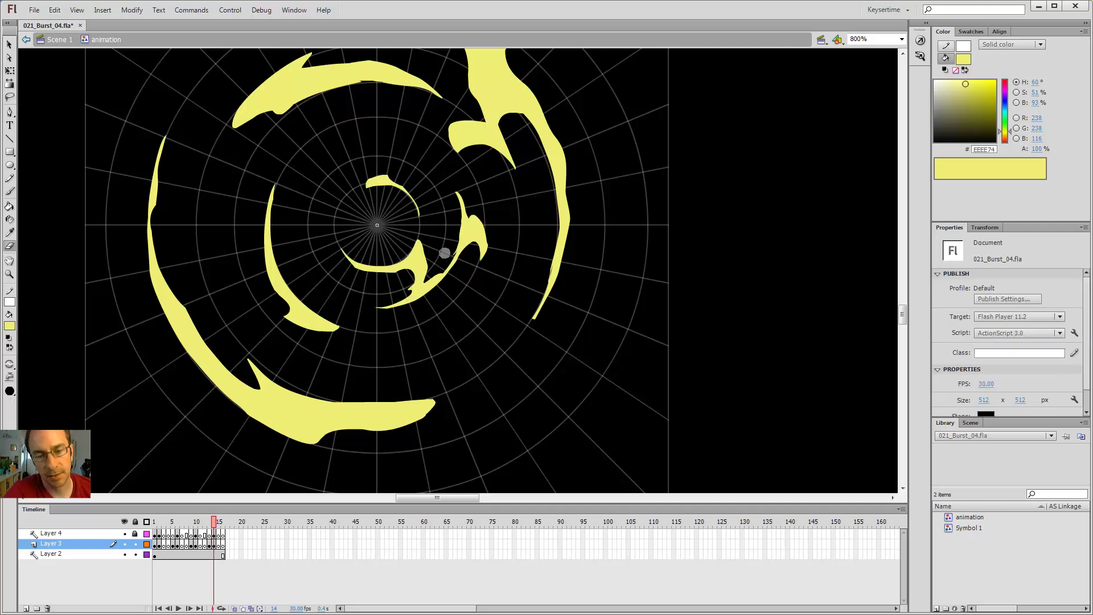
key("ctrl+minus")
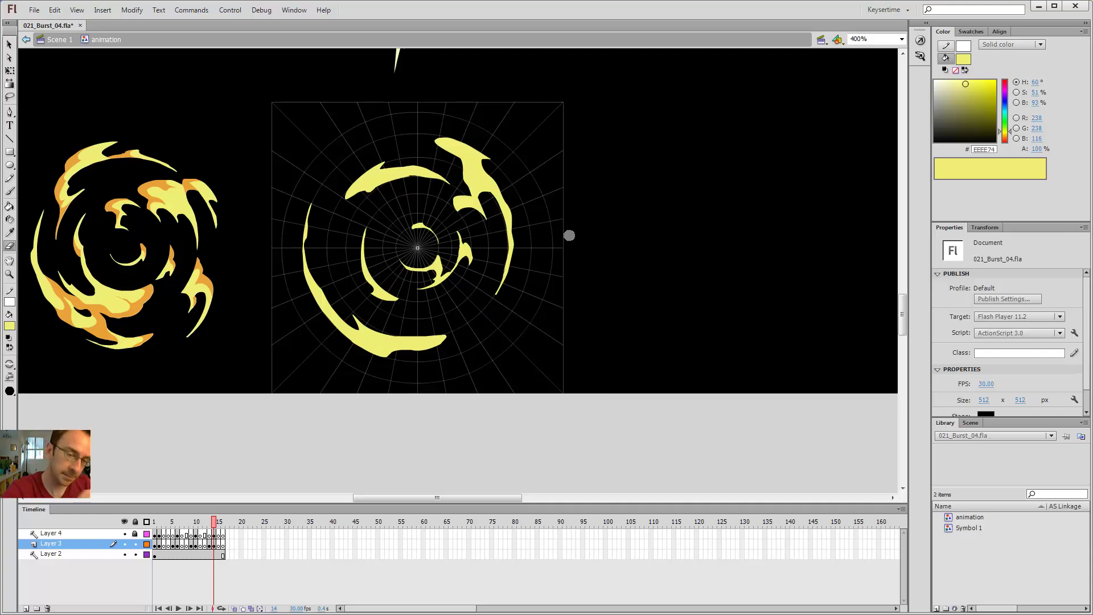
Step: Brush and fill a yellow pointed spike between the hook and the outer arm of the upper-right flame
key("b")
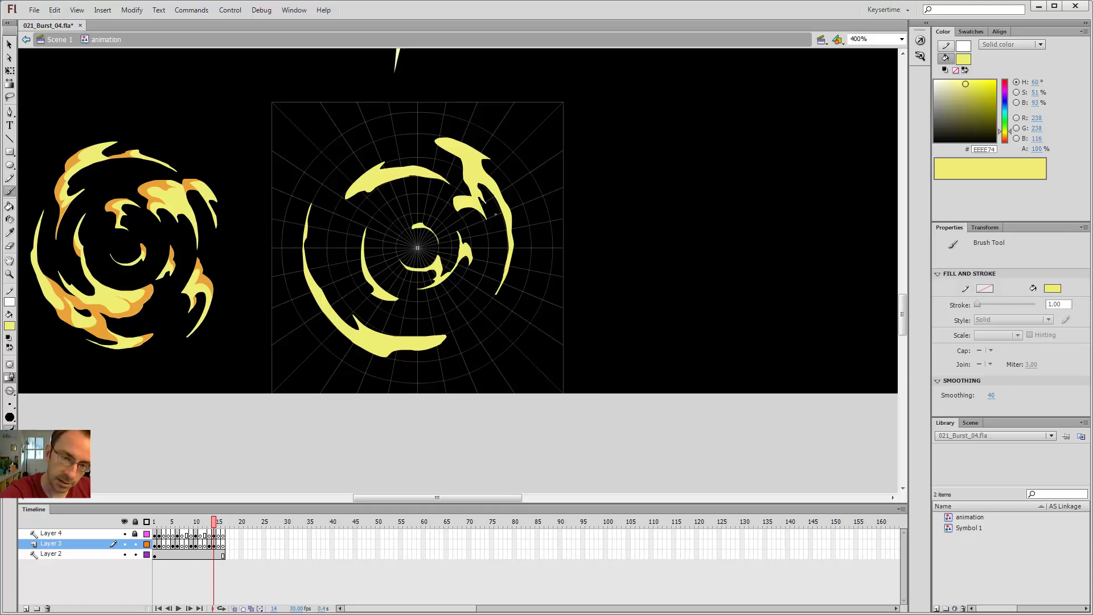
key("k")
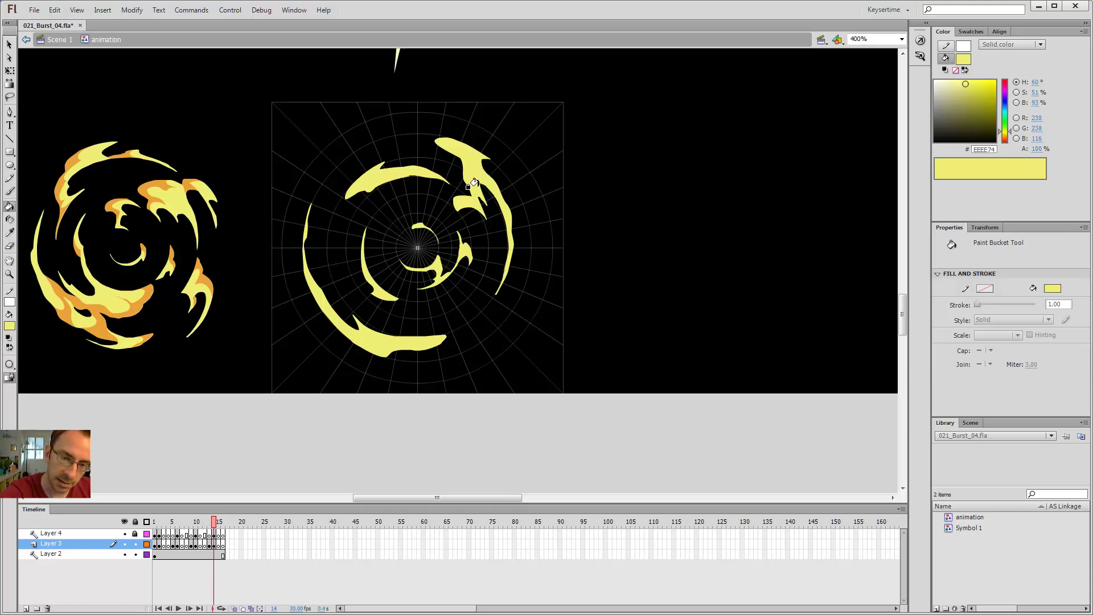
key("ctrl+=")
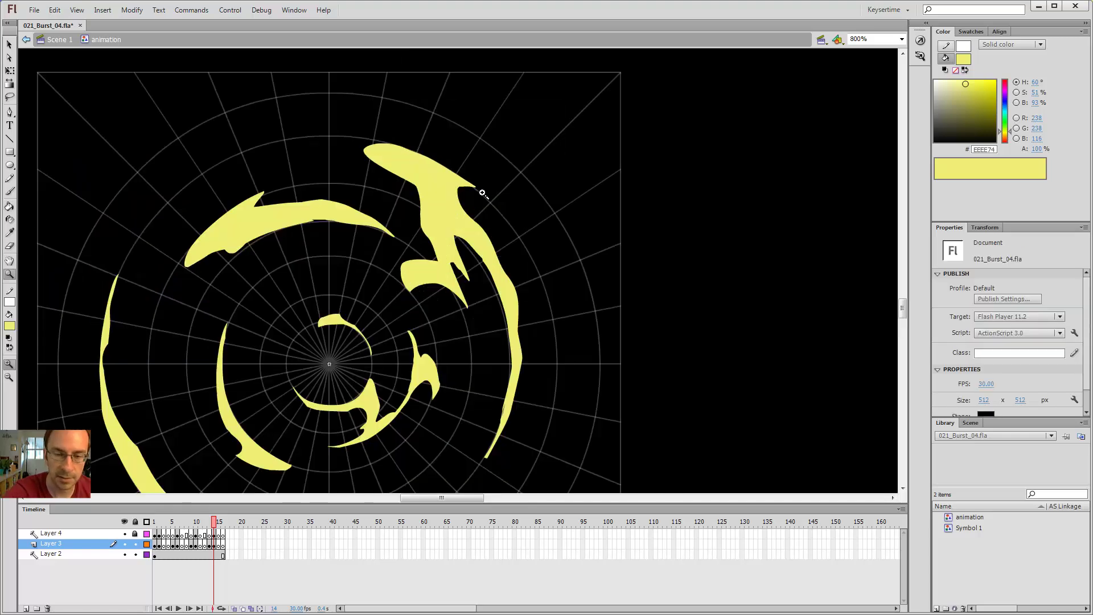
key("b")
left_click_drag(476, 302, 461, 279)
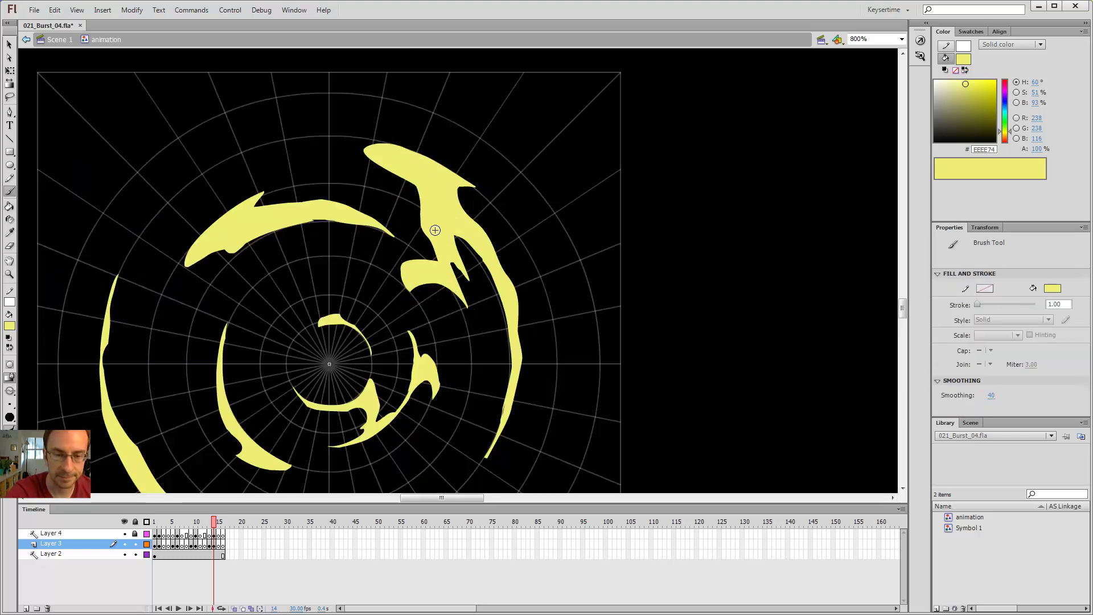
mouse_move(510, 227)
left_mouse_down()
mouse_move(622, 195)
mouse_move(729, 143)
left_mouse_up()
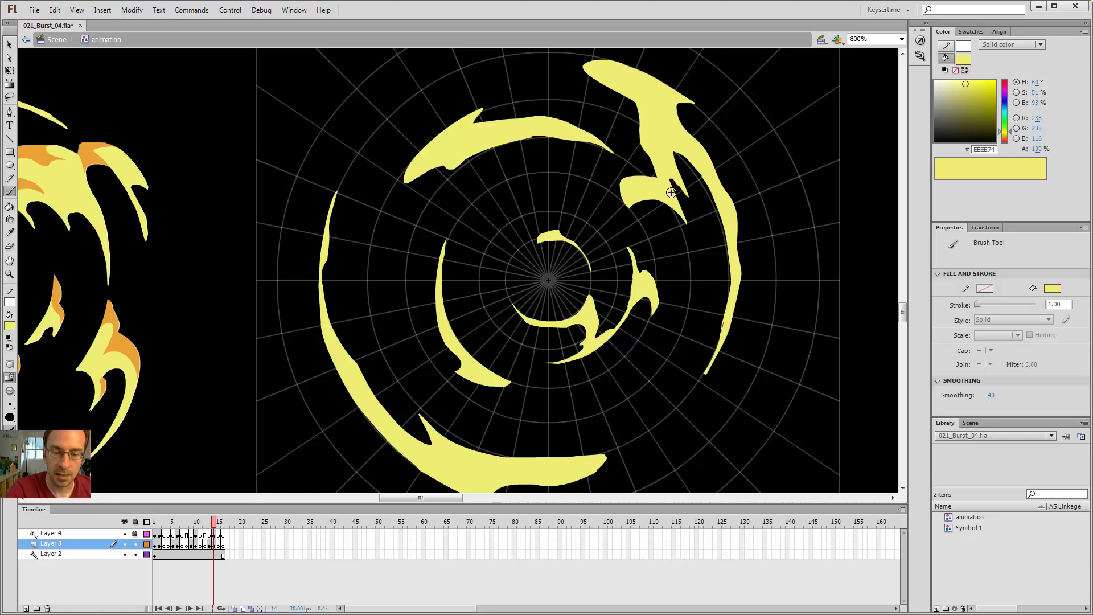
key("ctrl+minus")
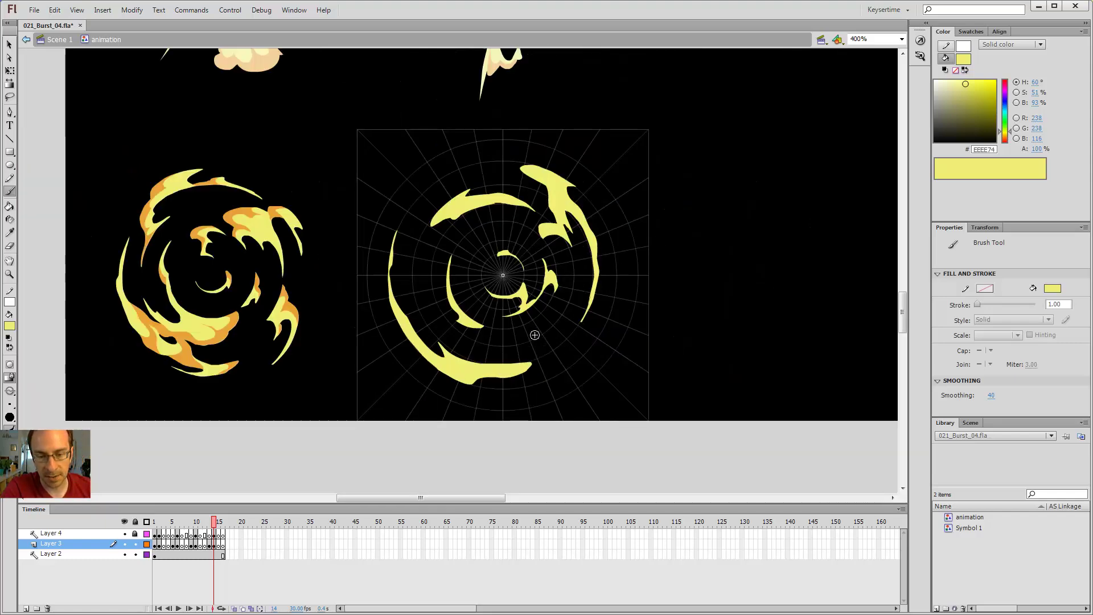
Step: Reshape the spike on the inner edge of the large bottom-left arc with the Eraser and brush
key("e")
mouse_move(532, 355)
left_mouse_down()
mouse_move(470, 362)
mouse_move(454, 348)
left_mouse_up()
key("b")
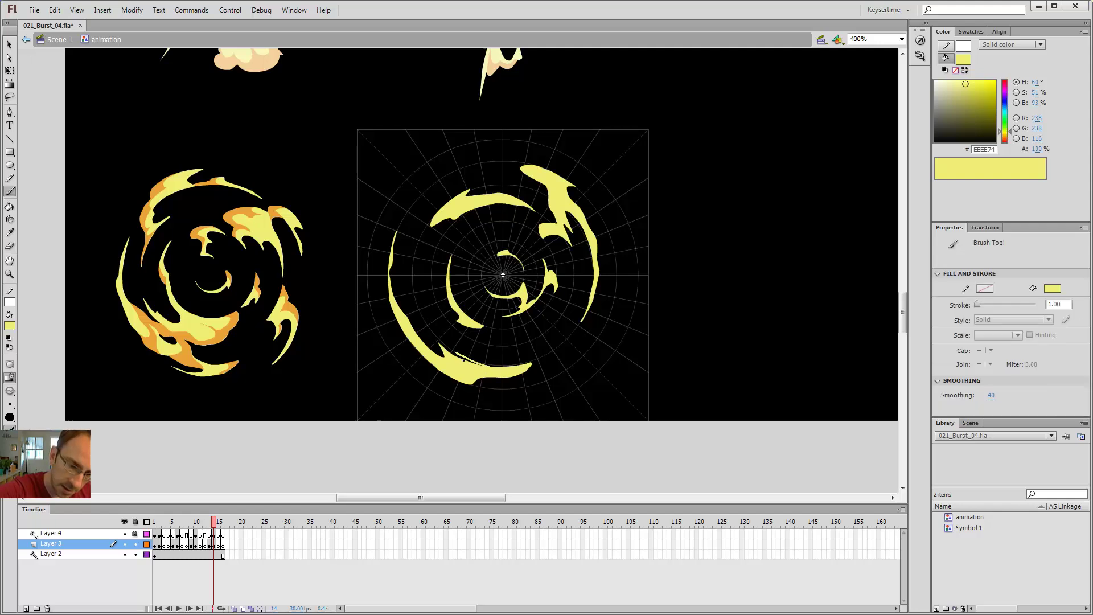
left_click_drag(454, 358, 453, 356)
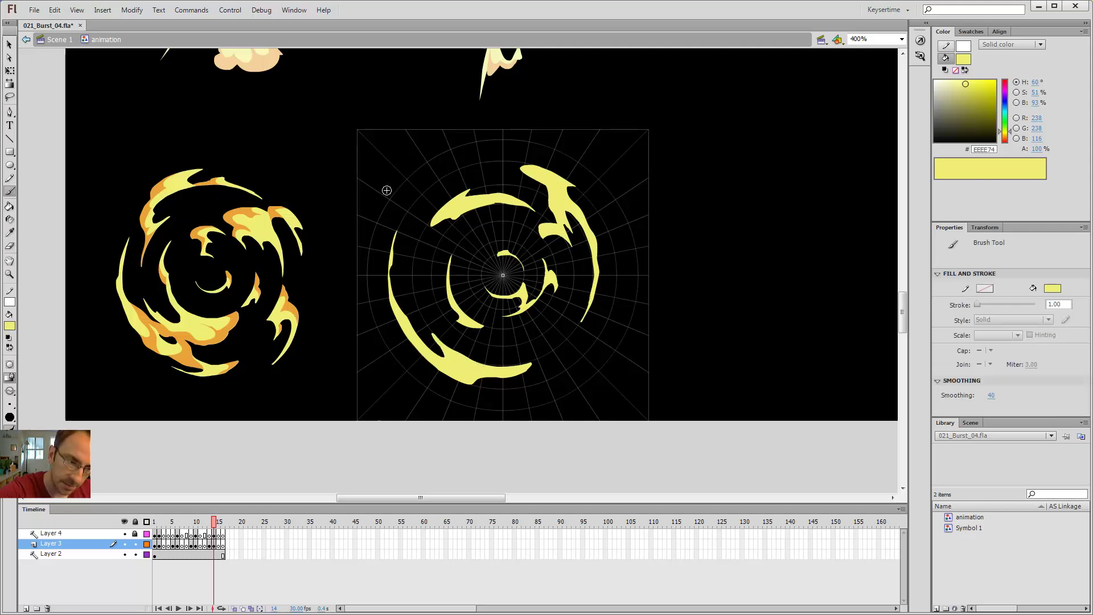
key("v")
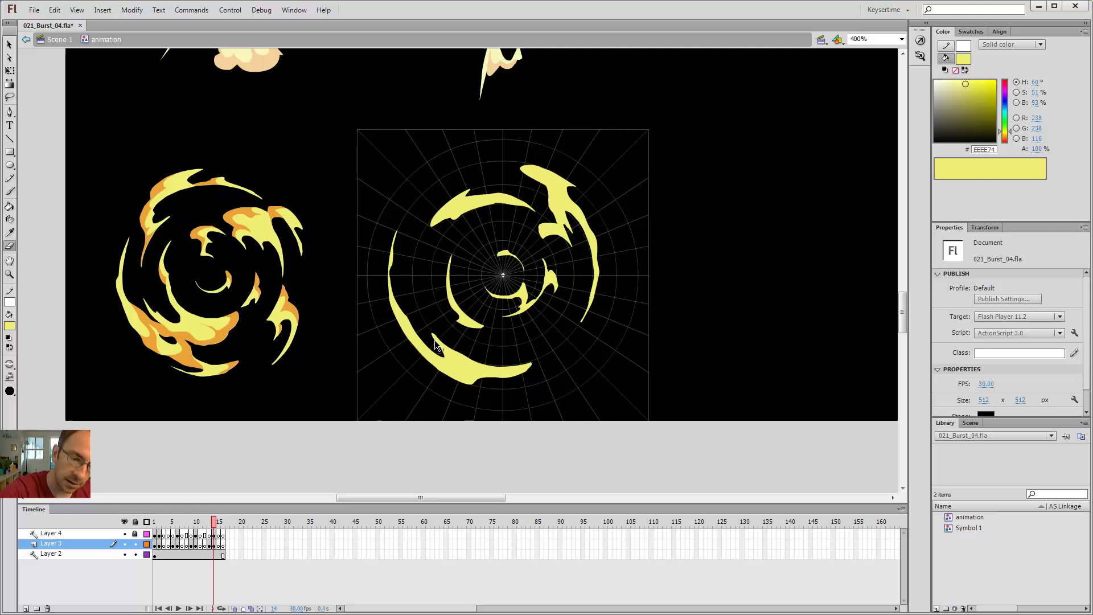
key("b")
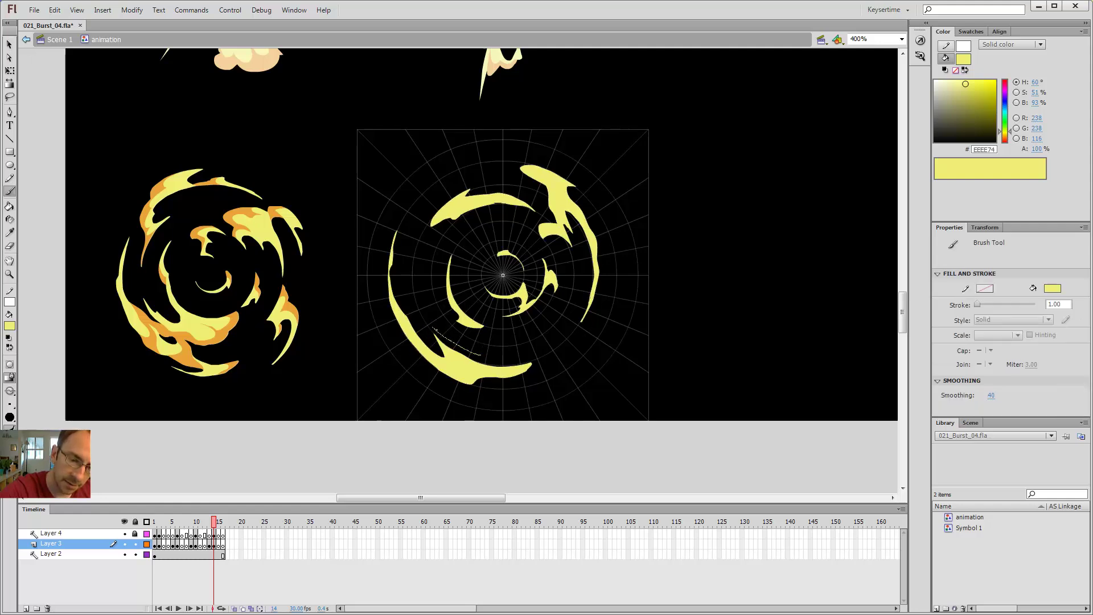
left_click_drag(442, 311, 490, 358)
key("ctrl+z")
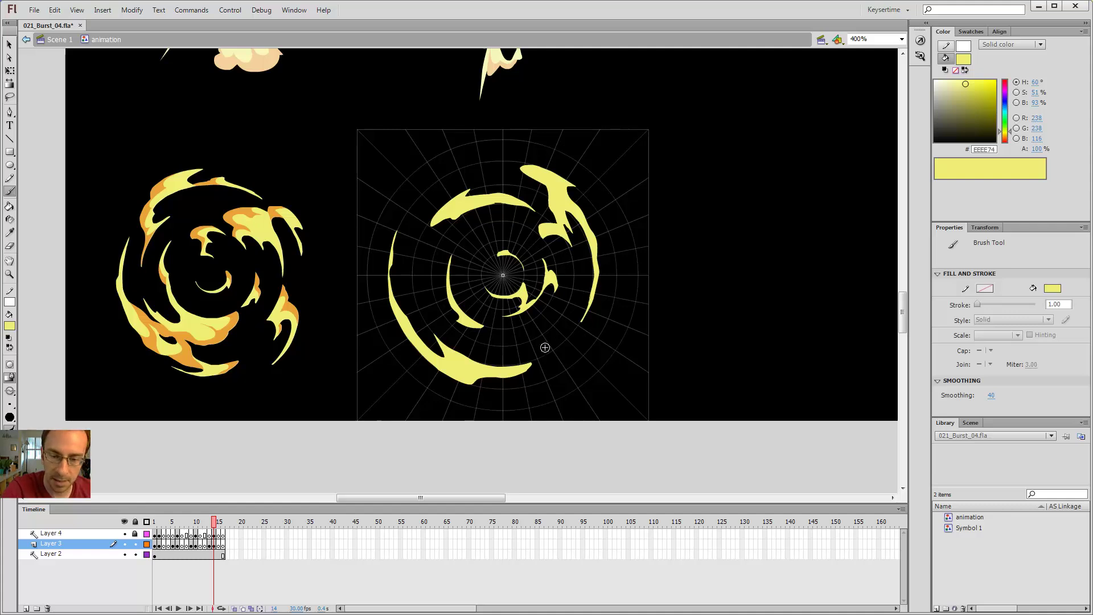
Step: Brush a series of short curved strokes following the grid rings at the lower right of the swirl
mouse_move(575, 324)
left_mouse_down()
mouse_move(539, 348)
mouse_move(550, 347)
mouse_move(537, 365)
mouse_move(561, 355)
left_mouse_up()
mouse_move(515, 385)
left_mouse_down()
mouse_move(555, 374)
mouse_move(555, 390)
left_mouse_up()
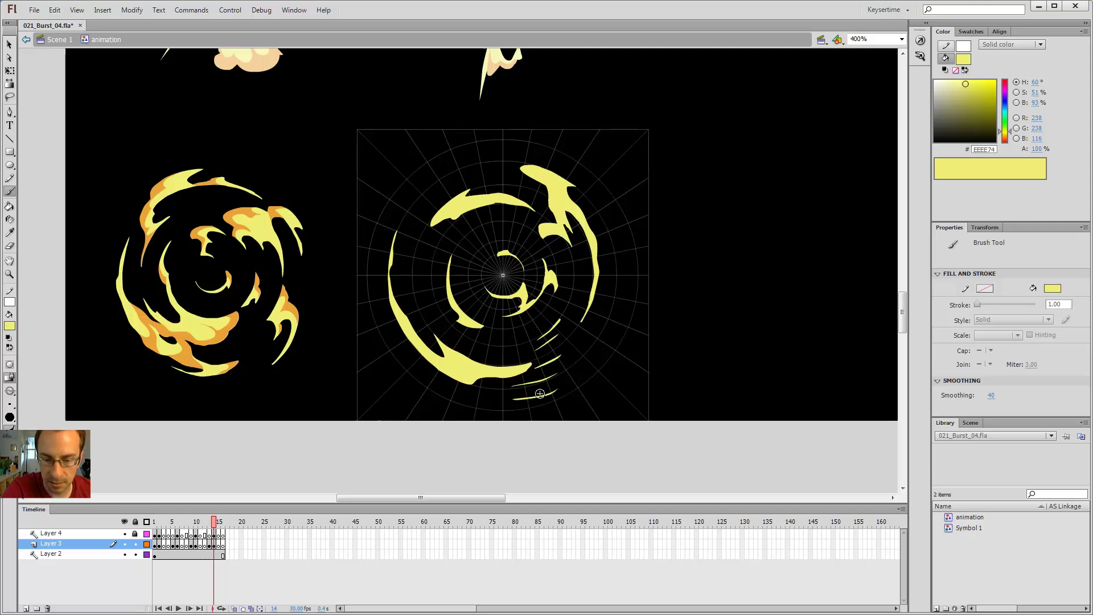
left_click_drag(483, 402, 539, 406)
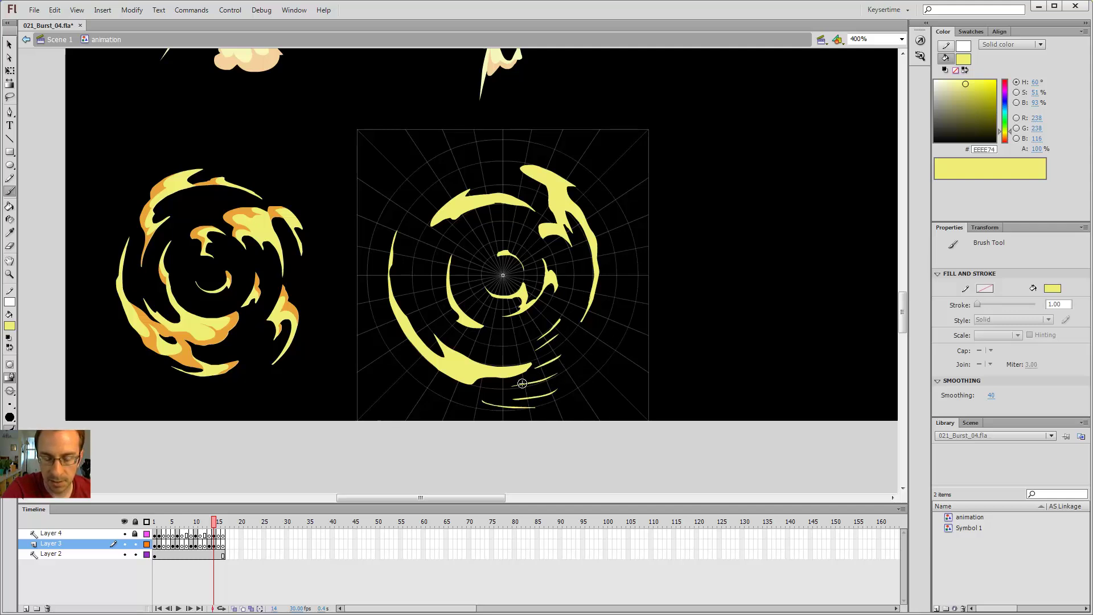
key("v")
left_click(534, 401)
key("Delete")
key("ctrl+z")
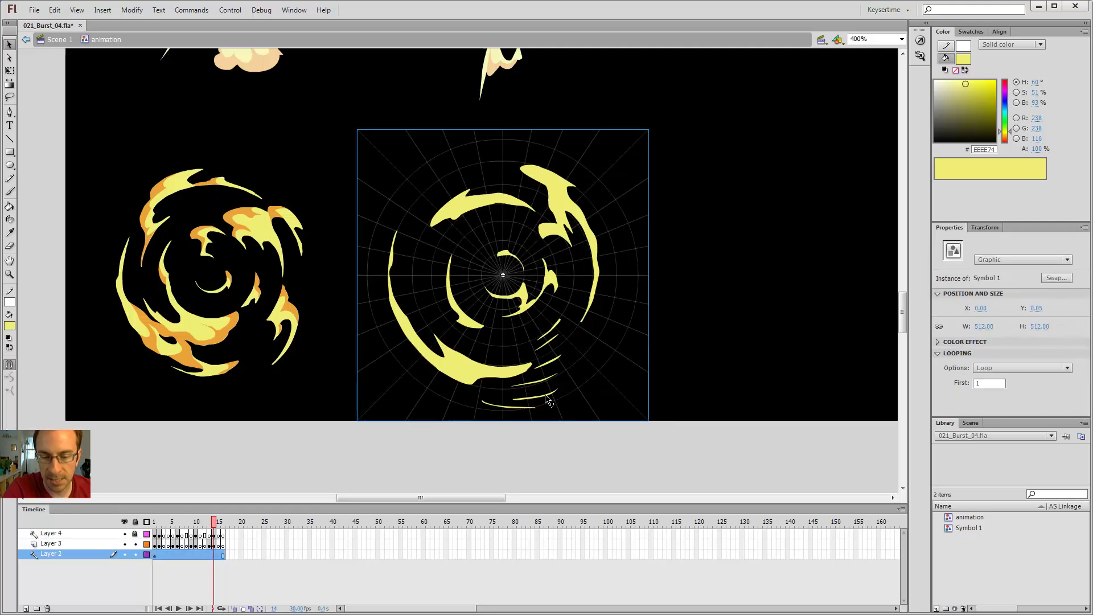
Step: Lock Layer 2 so the polar grid cannot be selected while editing the flame artwork
left_click(408, 464)
left_click(550, 378)
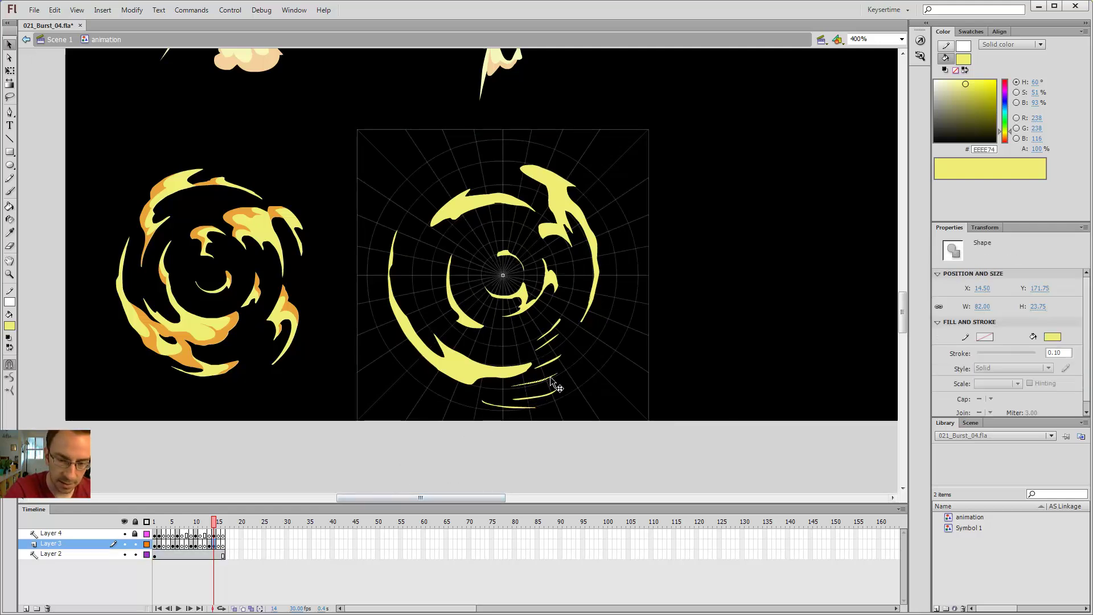
left_click(124, 554)
left_click(125, 553)
left_click(125, 555)
left_click(125, 555)
left_click(136, 555)
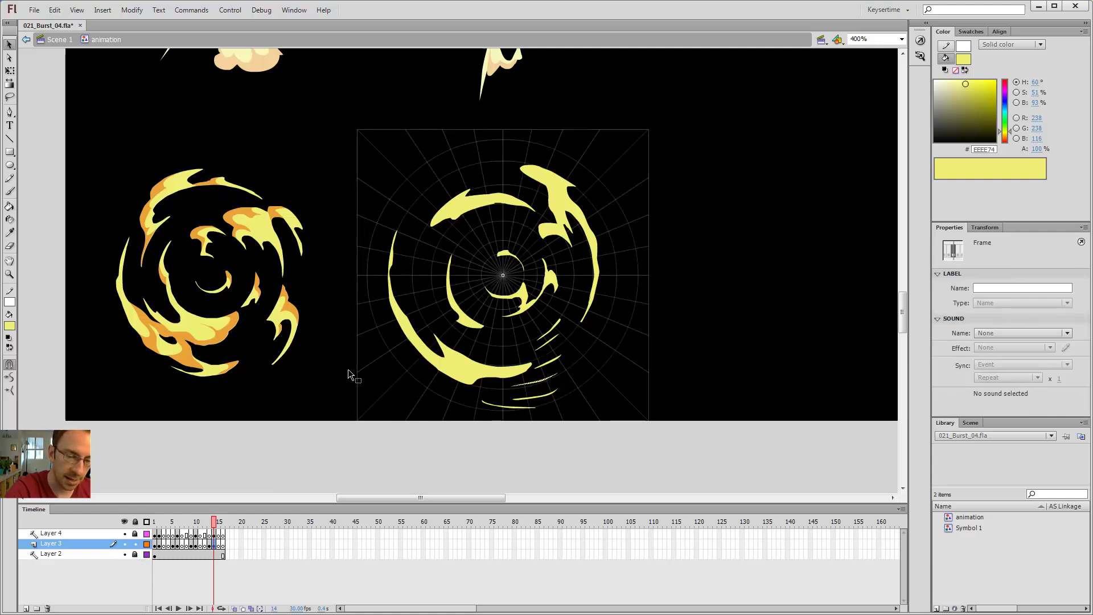
Step: Delete the short curved test strokes at the lower right of the swirl one by one
left_click(555, 324)
key("Delete")
left_click(551, 338)
key("Delete")
left_click(548, 361)
key("Delete")
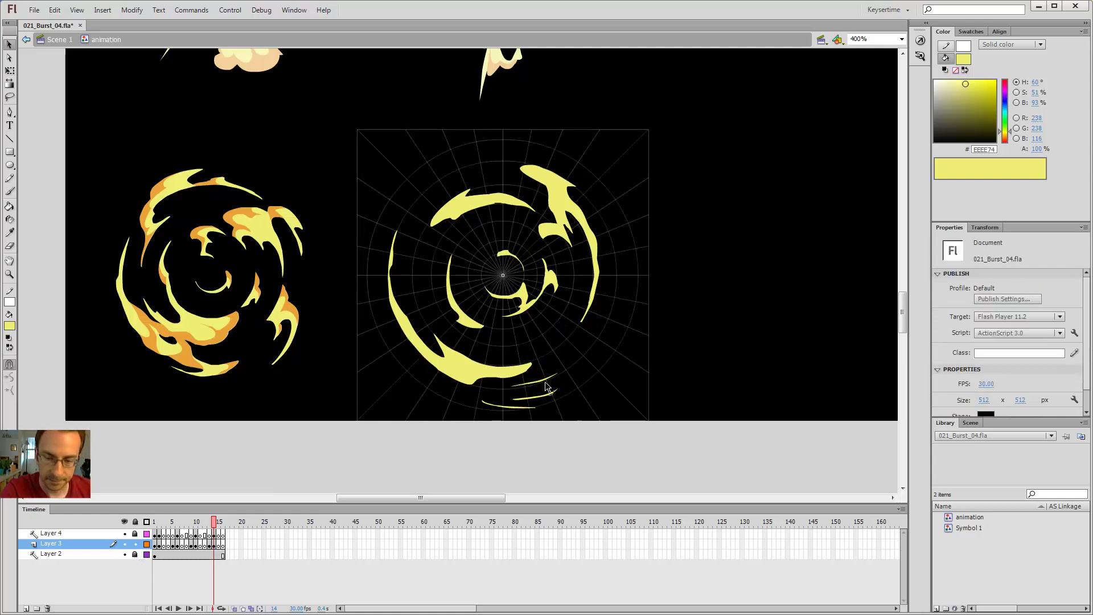
left_click(545, 379)
key("Delete")
left_click(539, 396)
key("Delete")
left_click(532, 407)
key("Delete")
Step: Reshape the small hook of the upper-right flame with the Eraser
key("b")
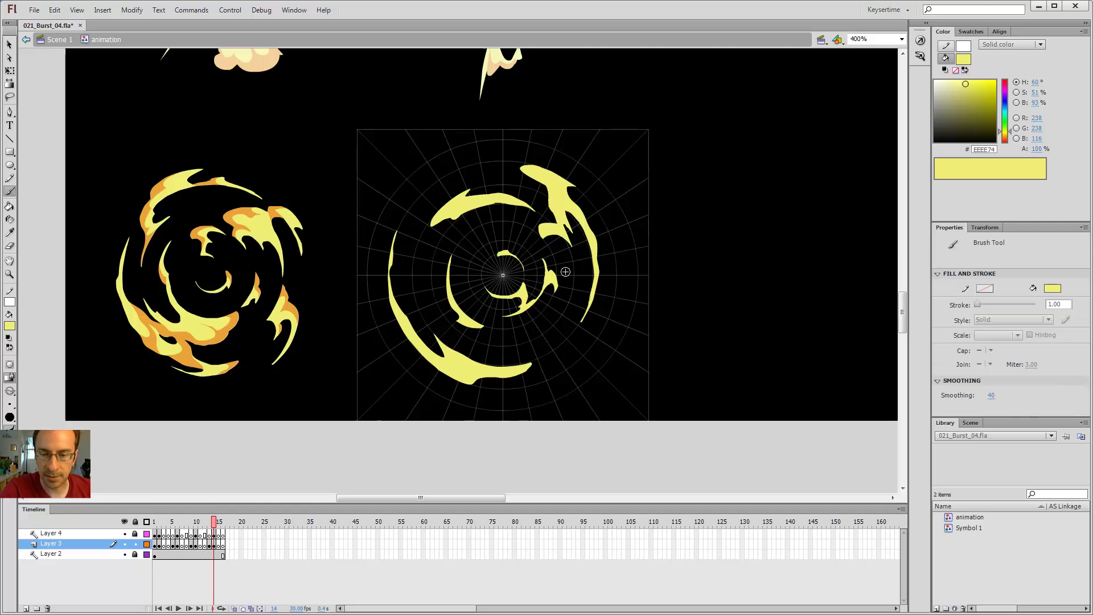
mouse_move(557, 341)
left_mouse_down()
mouse_move(575, 364)
mouse_move(600, 320)
left_mouse_up()
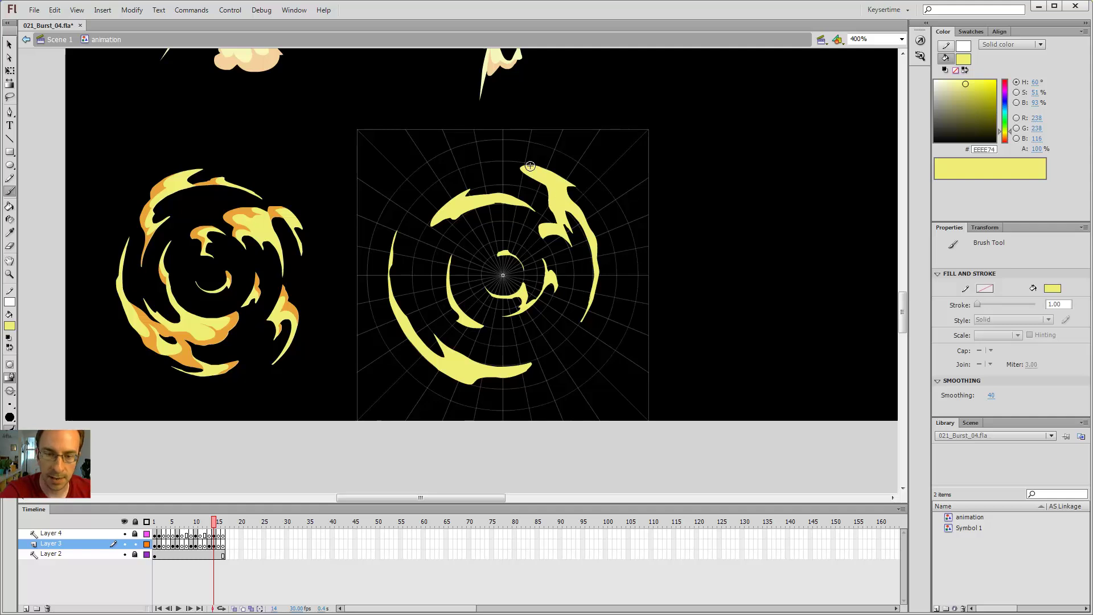
key("z")
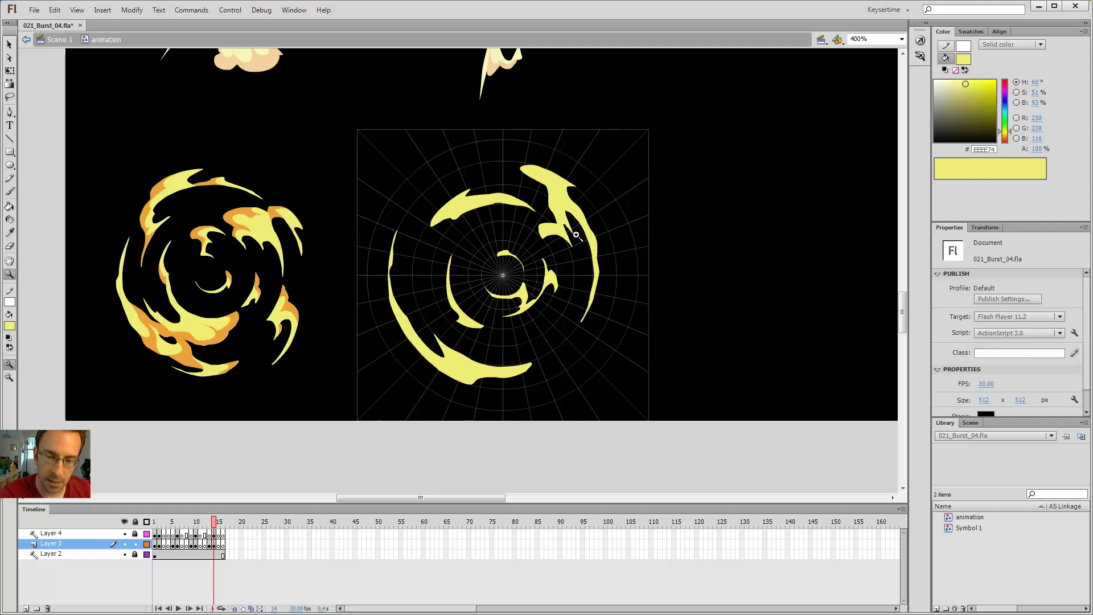
key("e")
key("b")
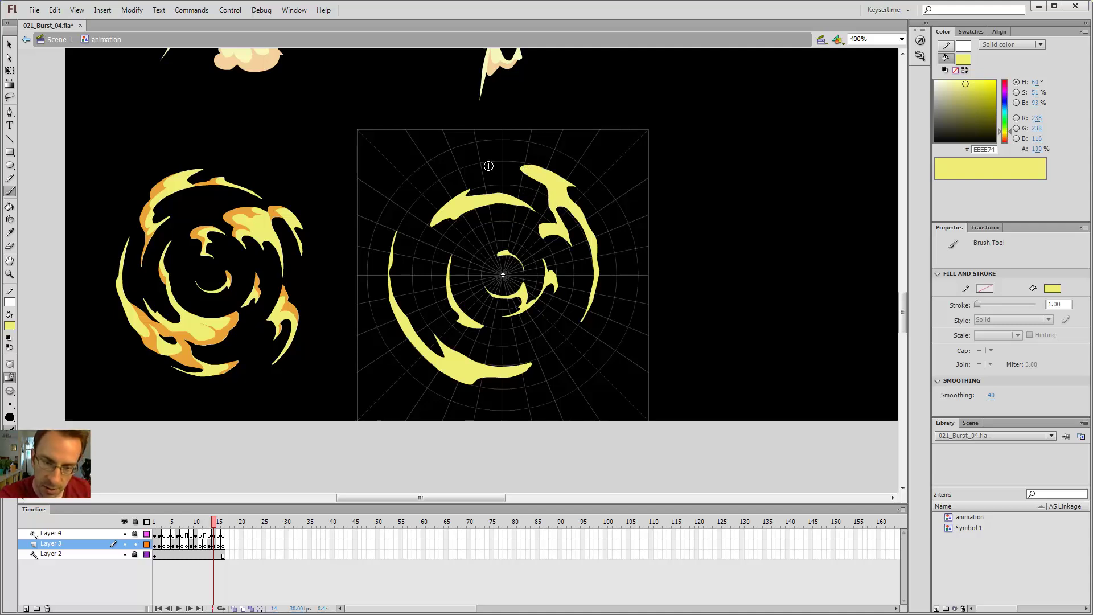
left_click_drag(453, 219, 431, 250)
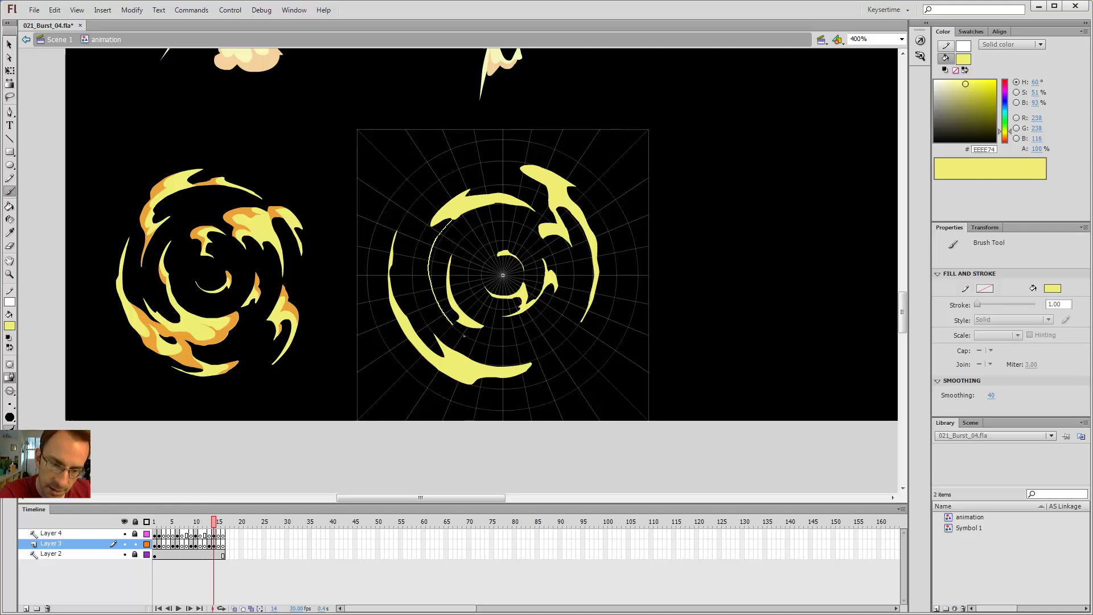
left_click_drag(465, 336, 482, 325)
Step: Move the upper-left arc straight down toward the grid centre to Y -117.10
key("v")
left_click(512, 197)
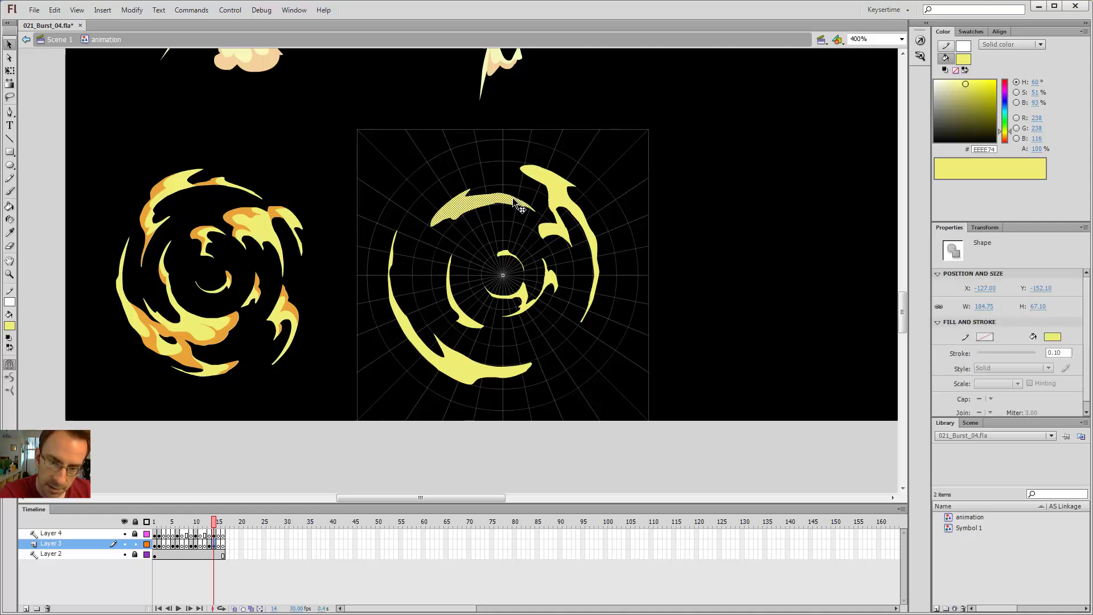
left_click_drag(513, 197, 515, 219)
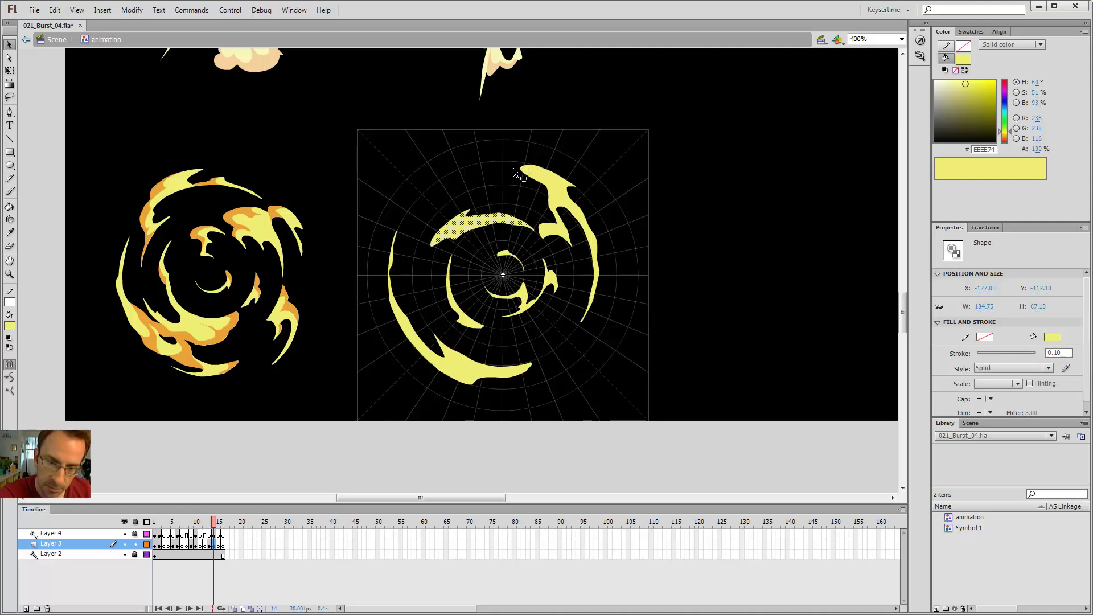
Step: Deselect the upper-left inner arc and thin its underside with the Eraser
left_click(510, 174)
key("e")
mouse_move(469, 239)
left_mouse_down()
mouse_move(495, 226)
mouse_move(532, 239)
mouse_move(485, 227)
mouse_move(462, 244)
left_mouse_up()
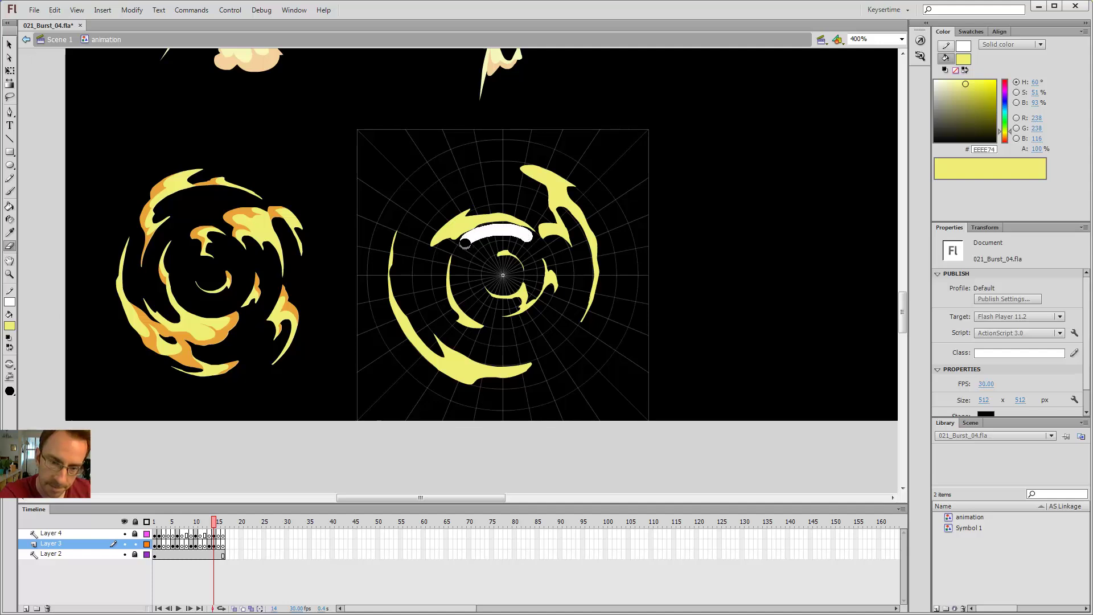
Step: Brush a forked, drooping tongue onto the left end of the upper inner arc and fill it with the same yellow
key("b")
key("k")
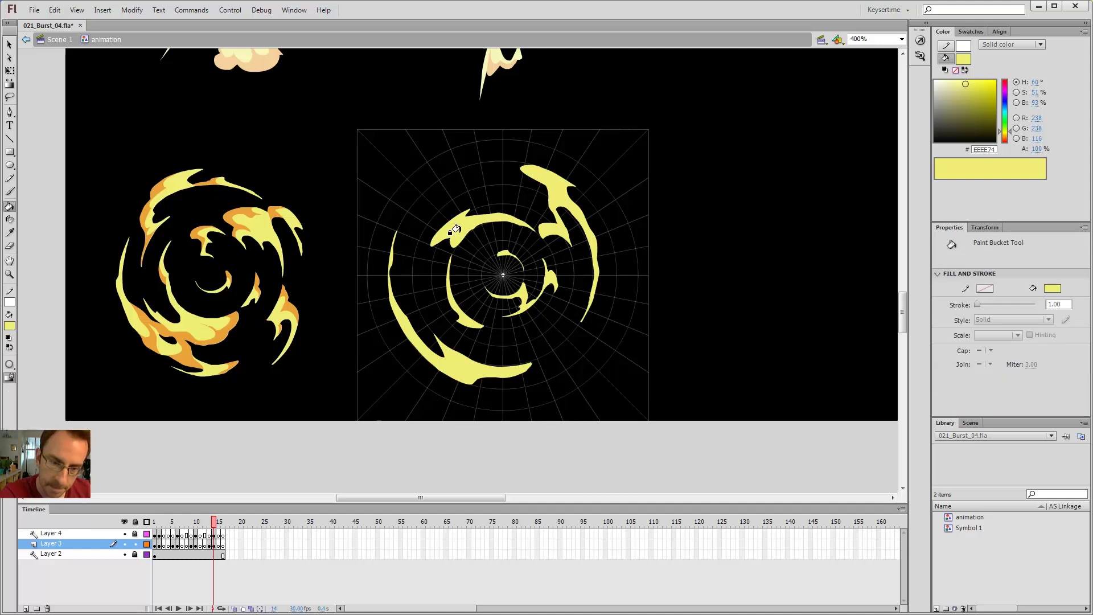
key("b")
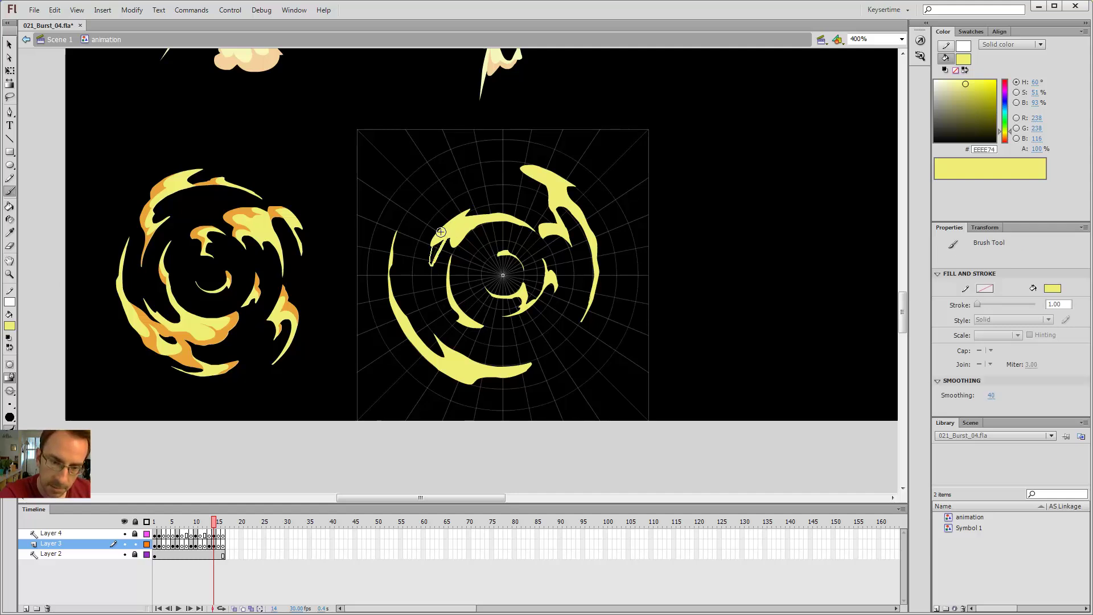
left_click_drag(440, 232, 442, 230)
key("e")
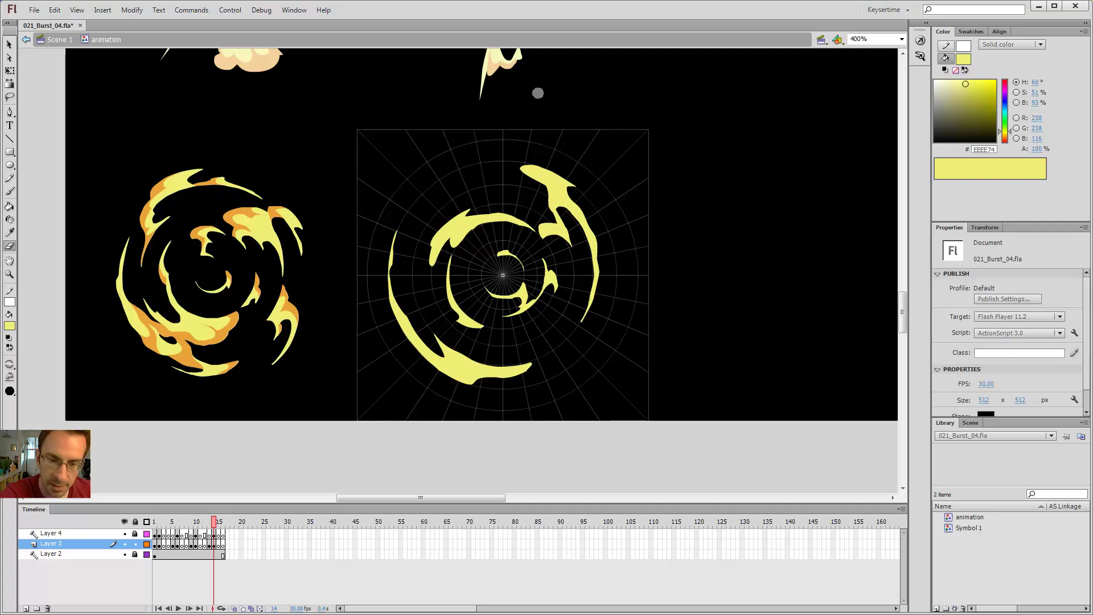
key("b")
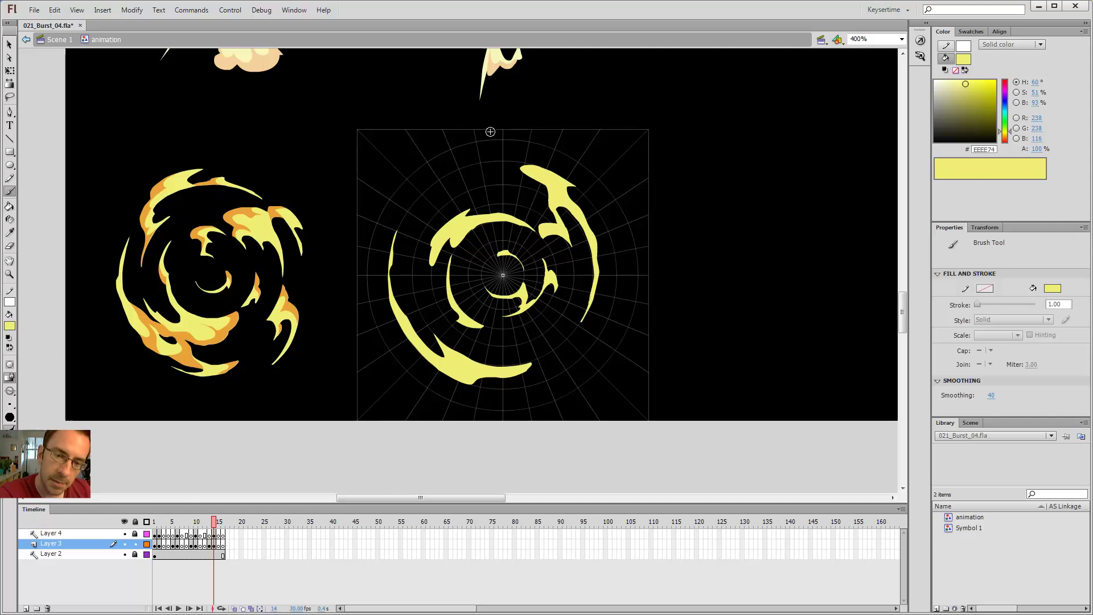
left_click_drag(459, 211, 419, 238)
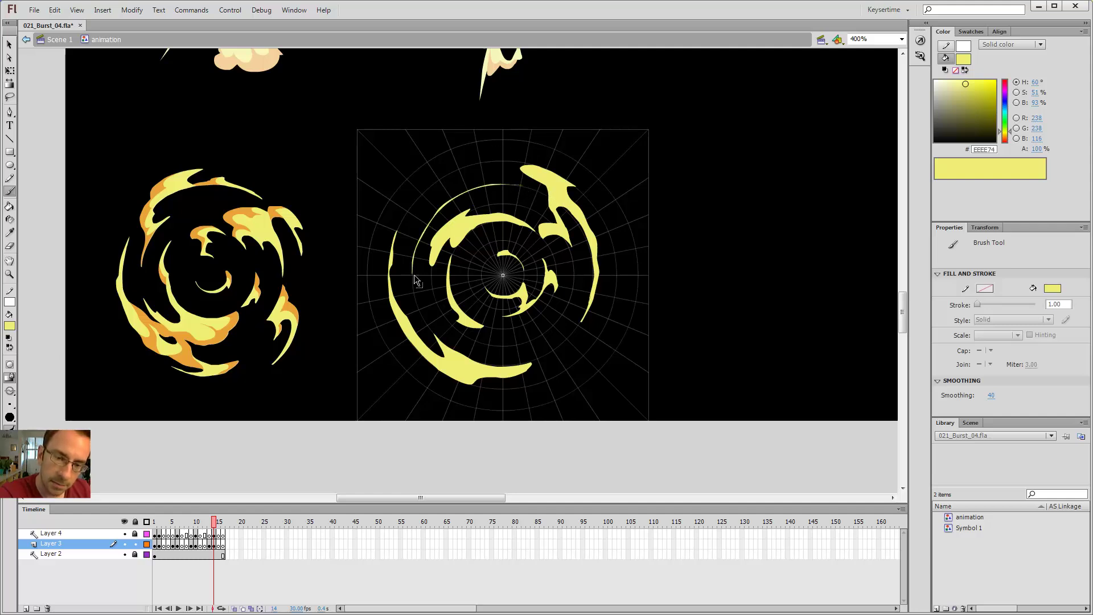
key("ctrl+z")
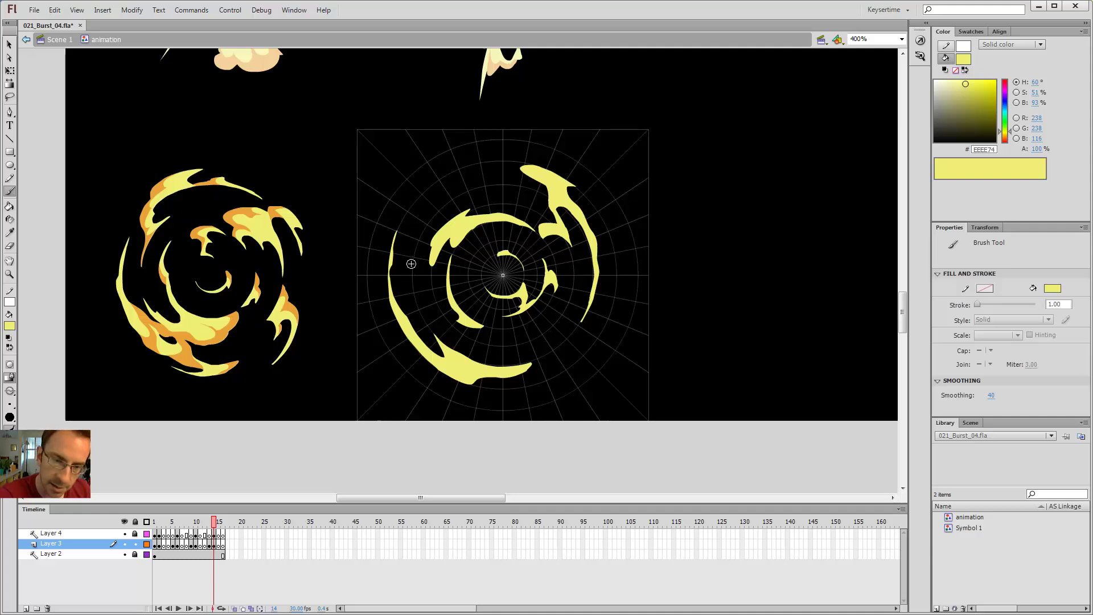
left_click_drag(426, 226, 500, 181)
key("ctrl+z")
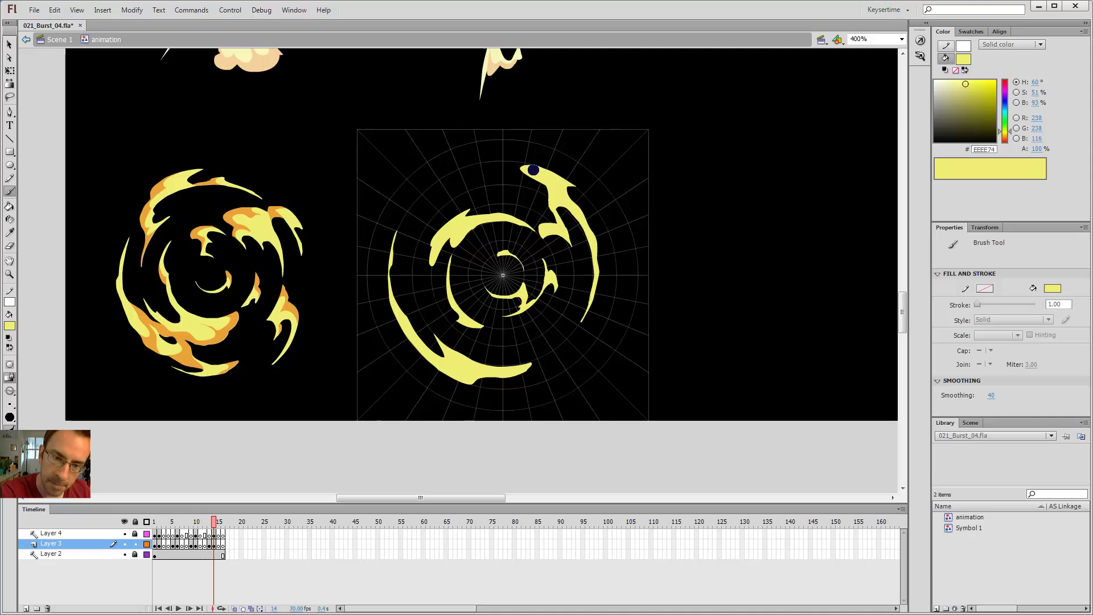
Step: Erase the pointed upper tip of the upper-right flame back to a short head
key("e")
left_click_drag(543, 191, 533, 174)
key("b")
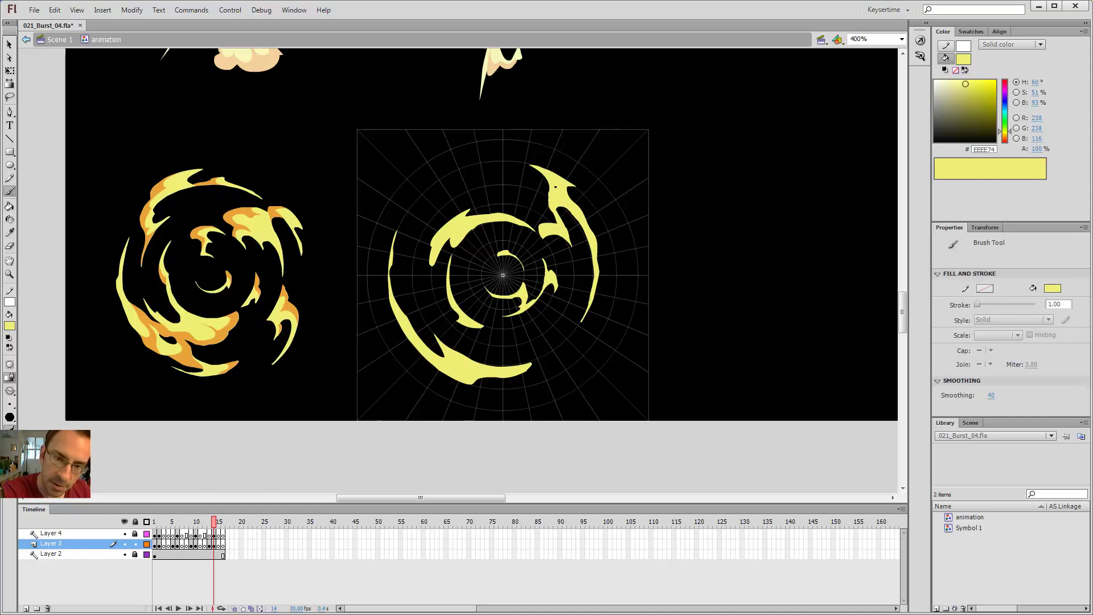
key("e")
mouse_move(549, 185)
left_mouse_down()
mouse_move(535, 168)
mouse_move(582, 184)
left_mouse_up()
Step: Brush a long flame arc along the top outer ring, forked at its left end and reaching the upper-right flame, and fill it yellow
key("b")
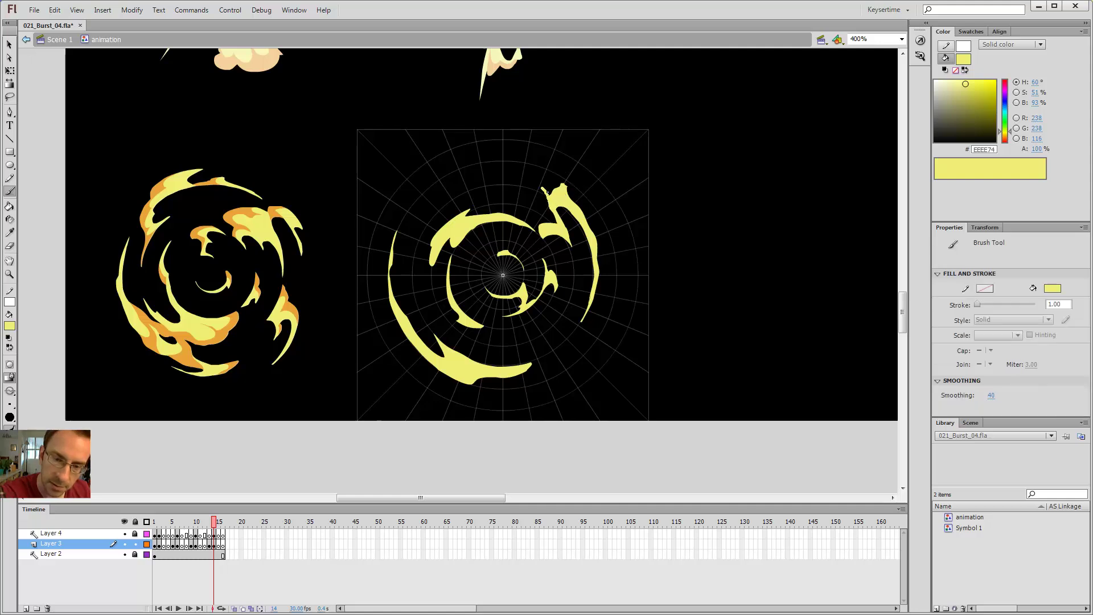
mouse_move(500, 160)
left_mouse_down()
mouse_move(584, 195)
mouse_move(569, 173)
left_mouse_up()
key("ctrl+z")
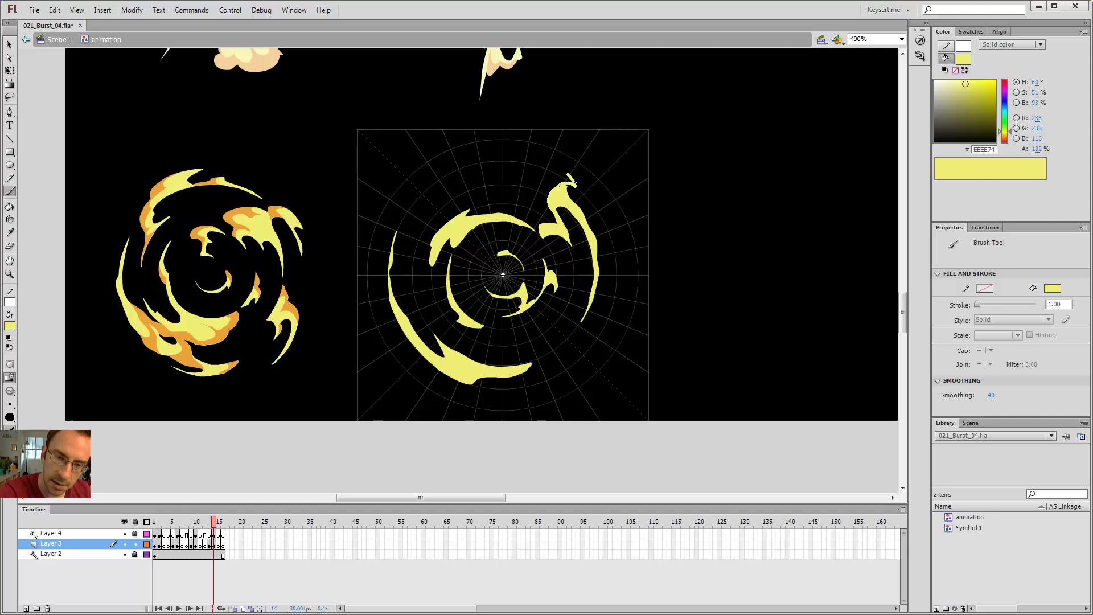
mouse_move(495, 159)
left_mouse_down()
mouse_move(448, 172)
mouse_move(483, 153)
mouse_move(499, 160)
left_mouse_up()
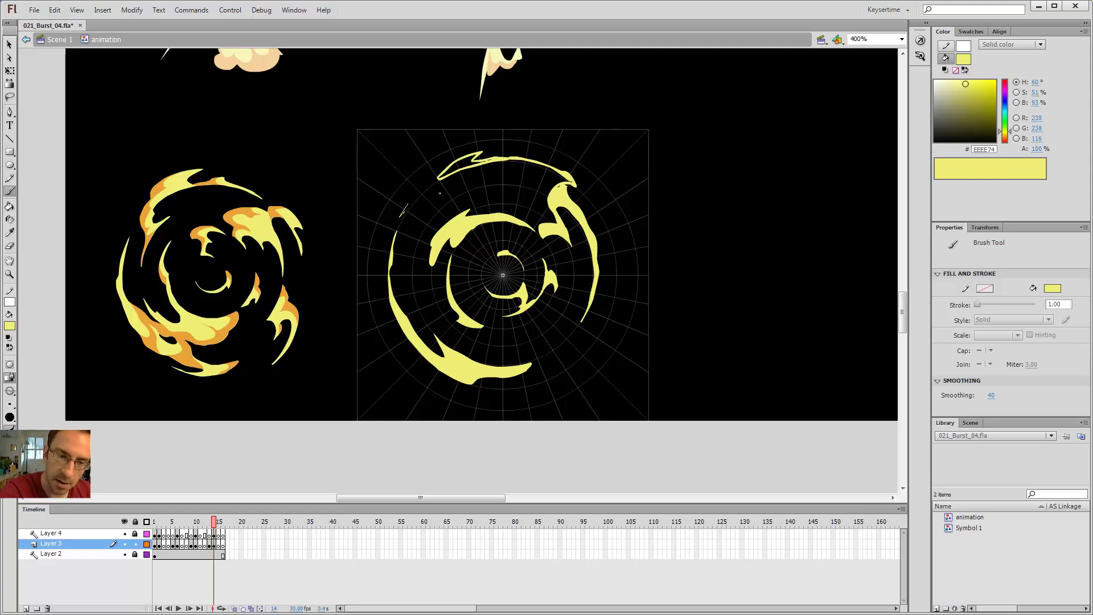
key("k")
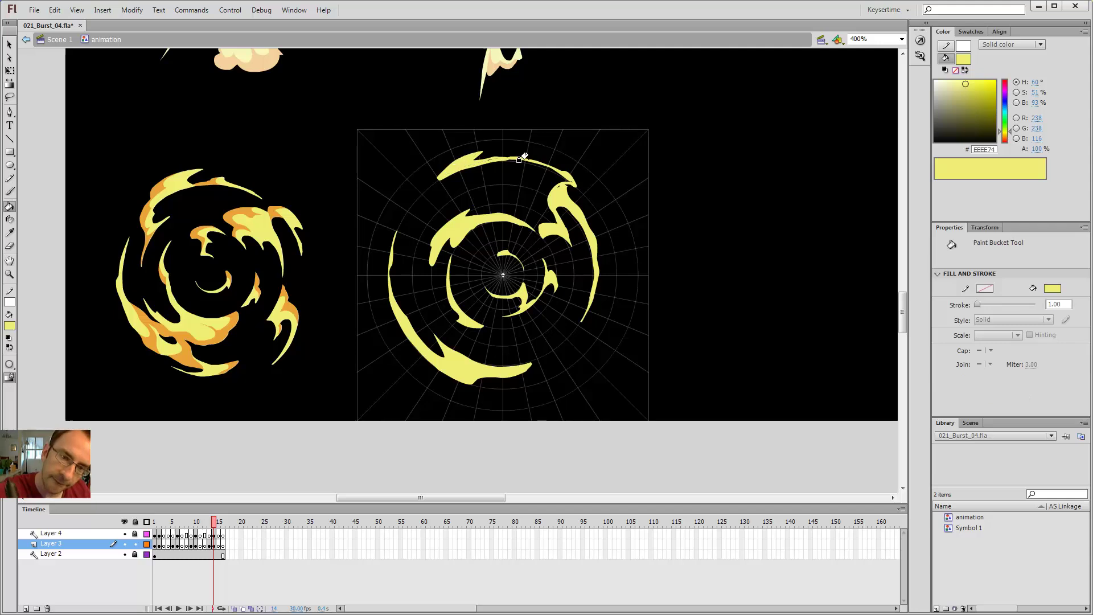
Step: Join the top arc to the upper-right flame with a brushed outer tongue and fill the gap between them
key("b")
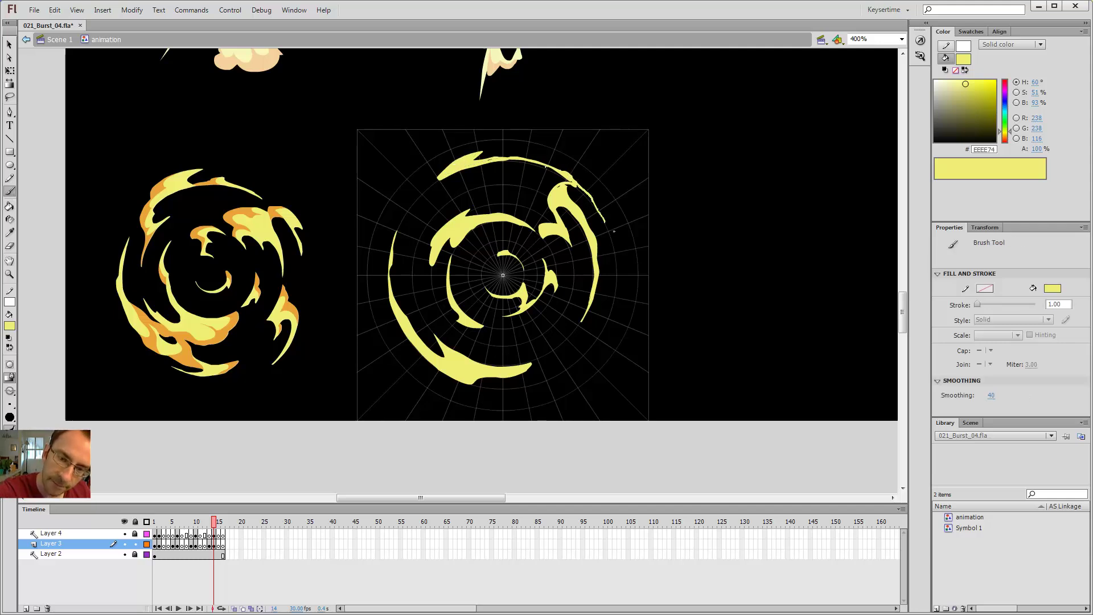
left_click_drag(585, 197, 573, 185)
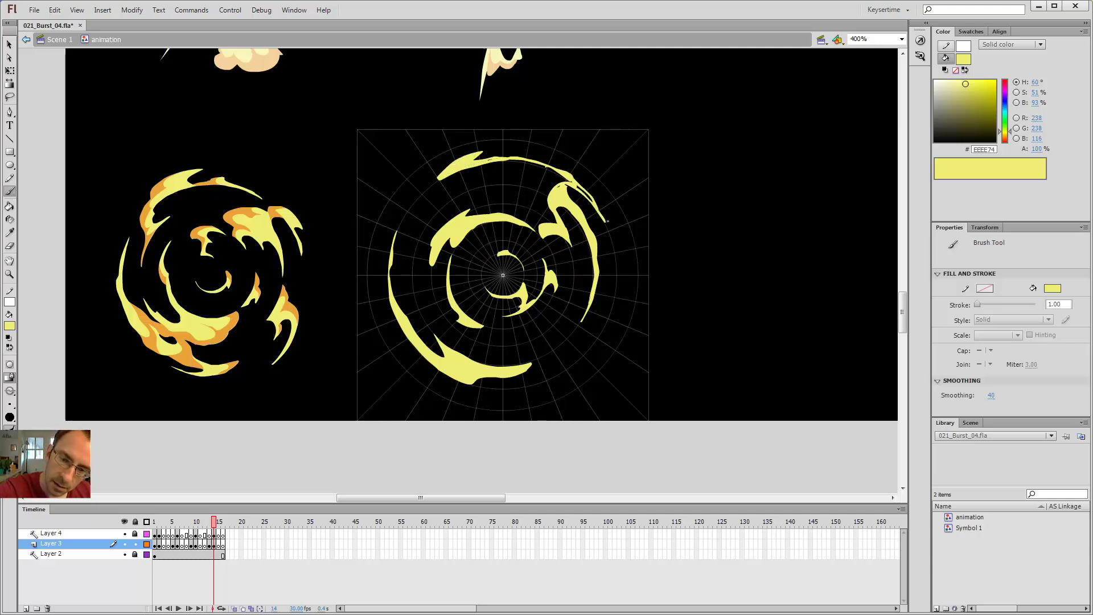
key("k")
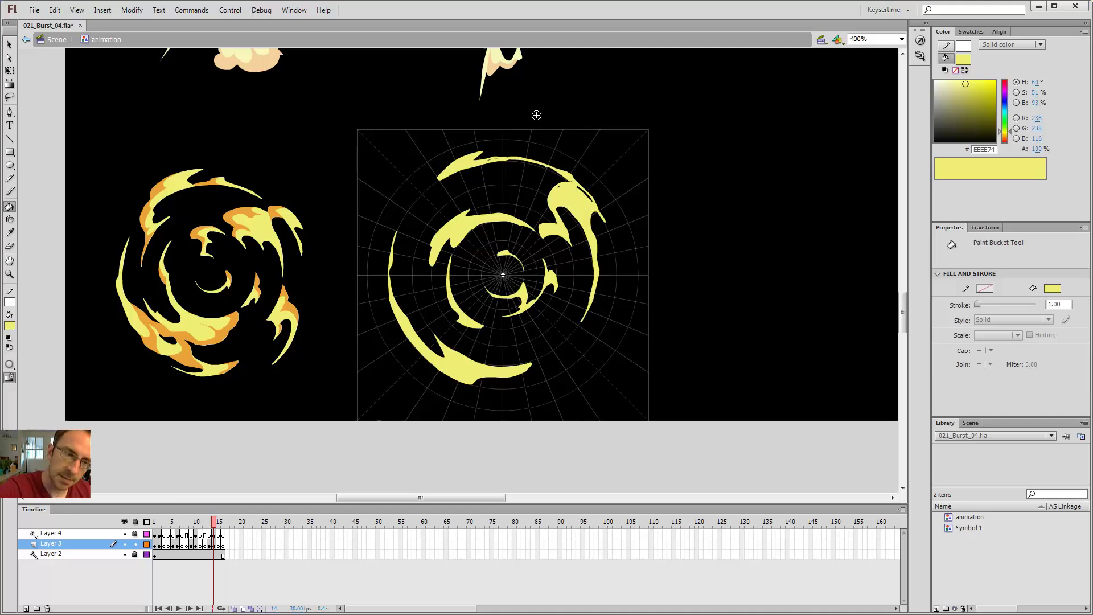
key("b")
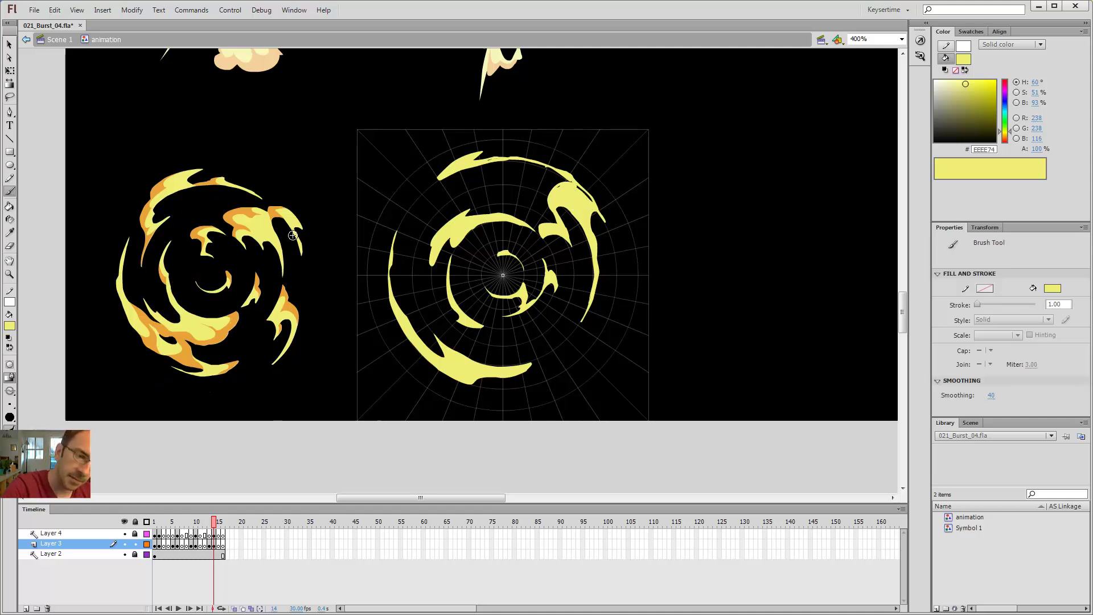
key("k")
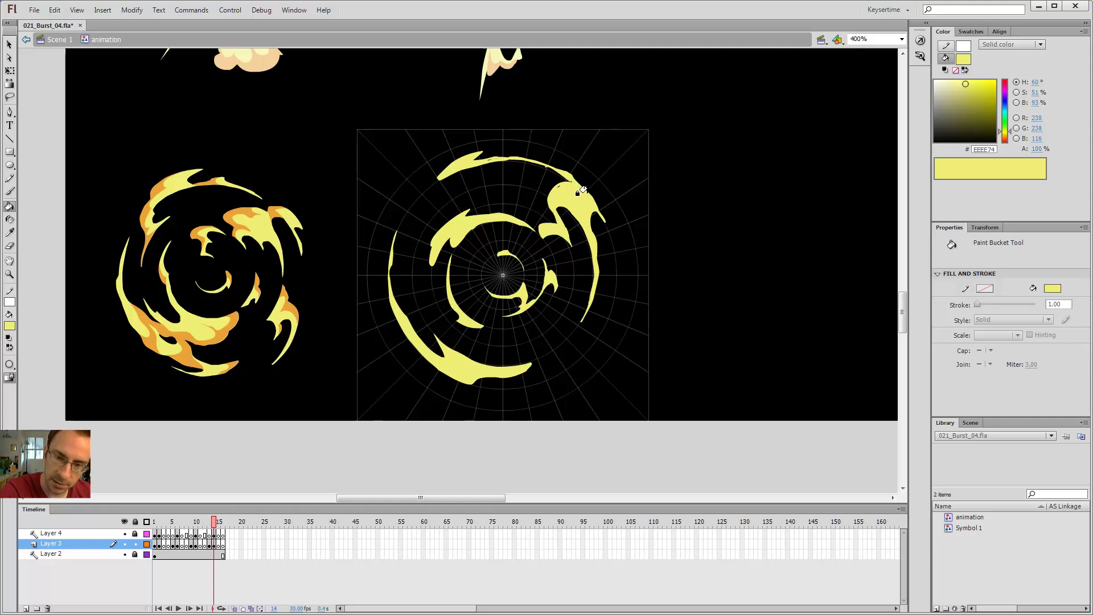
Step: Extend the upper-right flame's outer tongue further down the right side to a pointed tip and fill it
key("b")
mouse_move(602, 218)
left_mouse_down()
mouse_move(597, 231)
mouse_move(604, 223)
left_mouse_up()
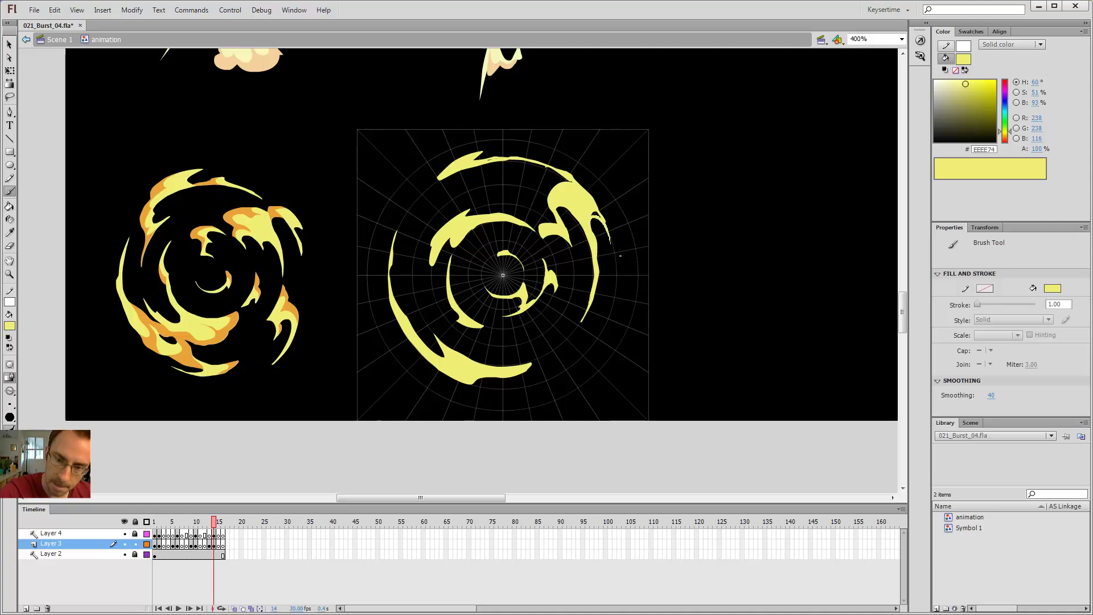
left_click_drag(608, 219, 600, 217)
key("k")
key("b")
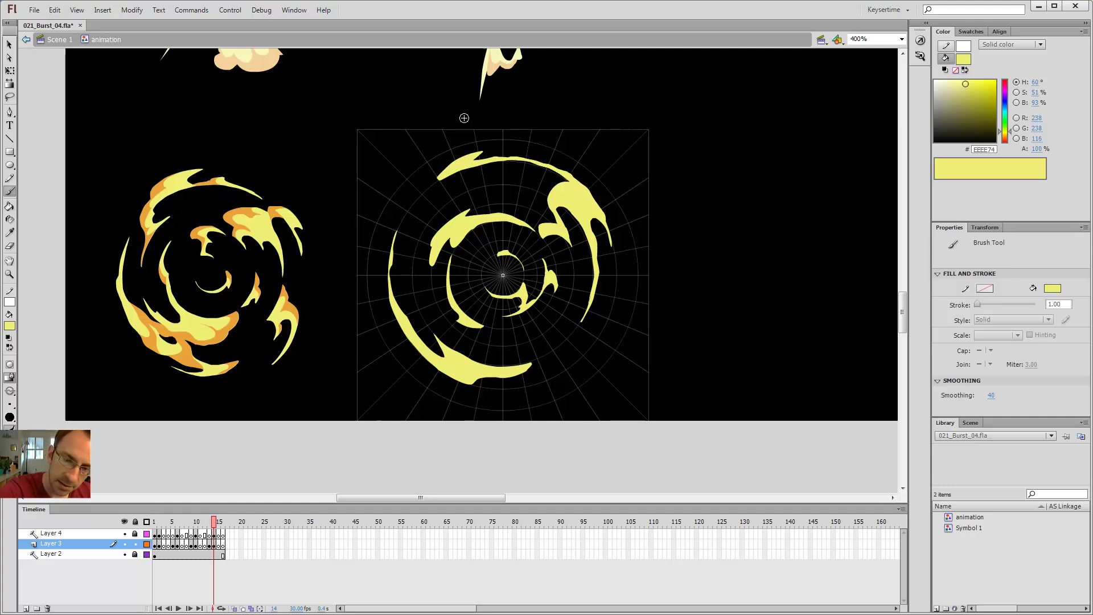
Step: Stretch the top arc's left tip down and outward, and smooth the upper-right flame's outer edge with the Brush
key("v")
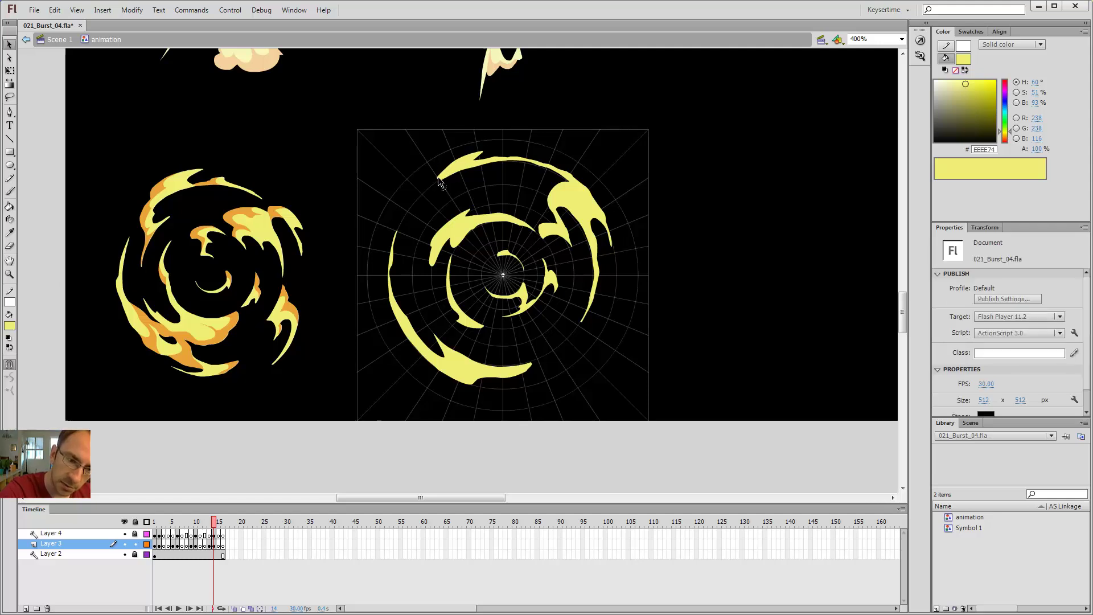
left_click_drag(439, 179, 425, 190)
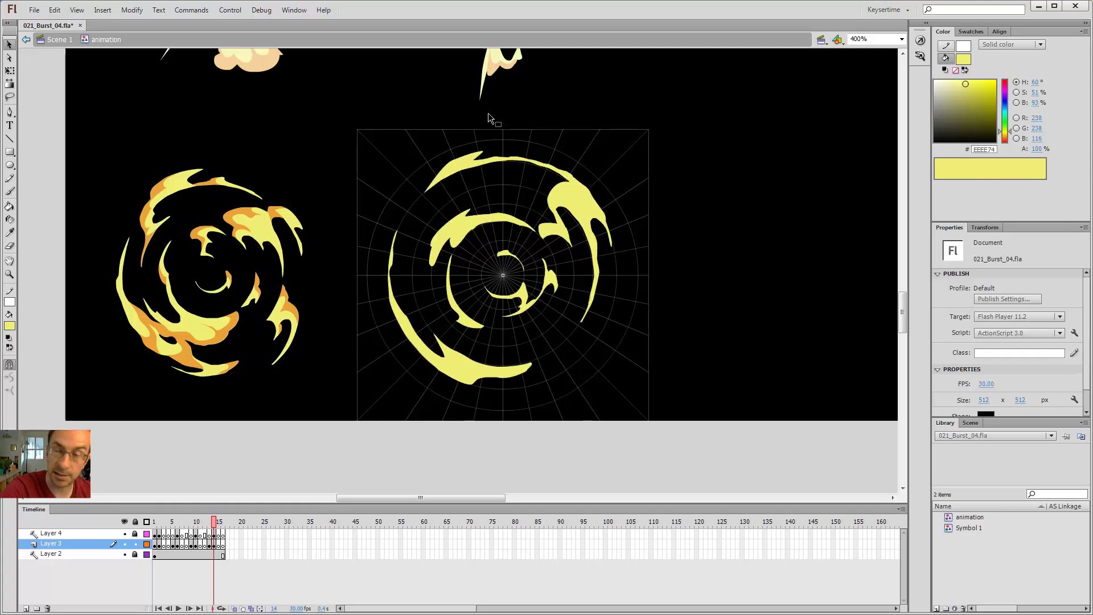
key("b")
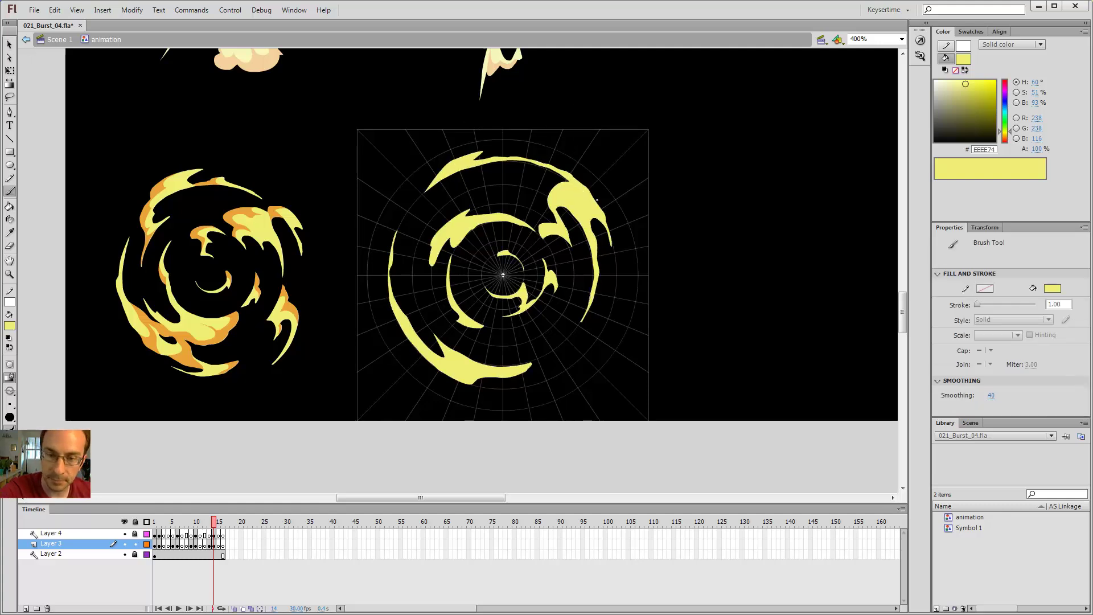
mouse_move(580, 182)
left_mouse_down()
mouse_move(547, 171)
mouse_move(580, 185)
left_mouse_up()
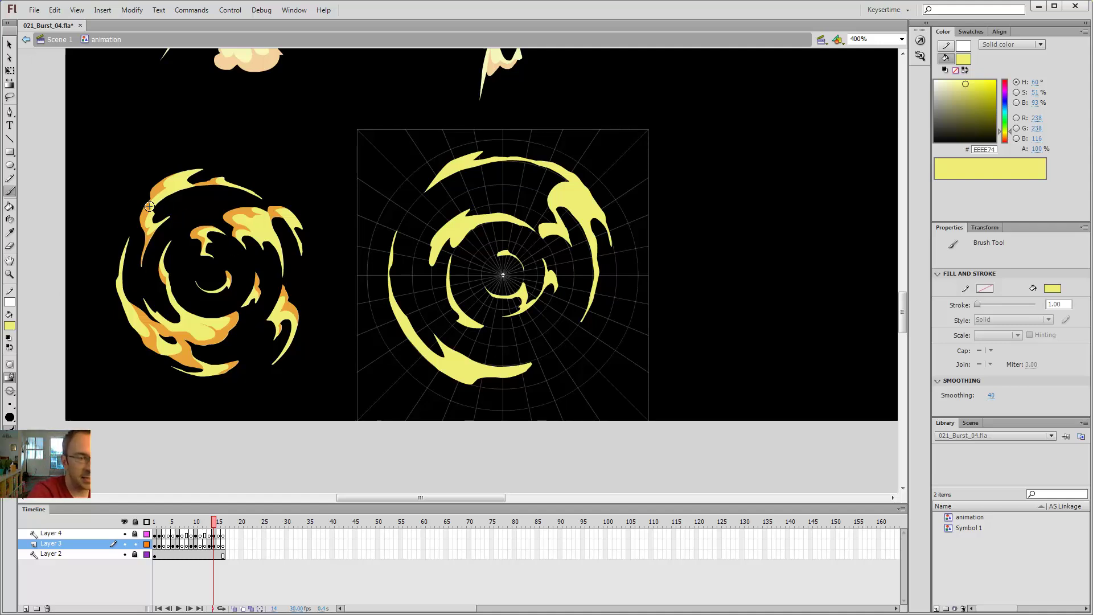
mouse_move(157, 173)
left_mouse_down()
mouse_move(153, 252)
mouse_move(142, 185)
mouse_move(156, 170)
mouse_move(155, 227)
left_mouse_up()
key("ctrl+z")
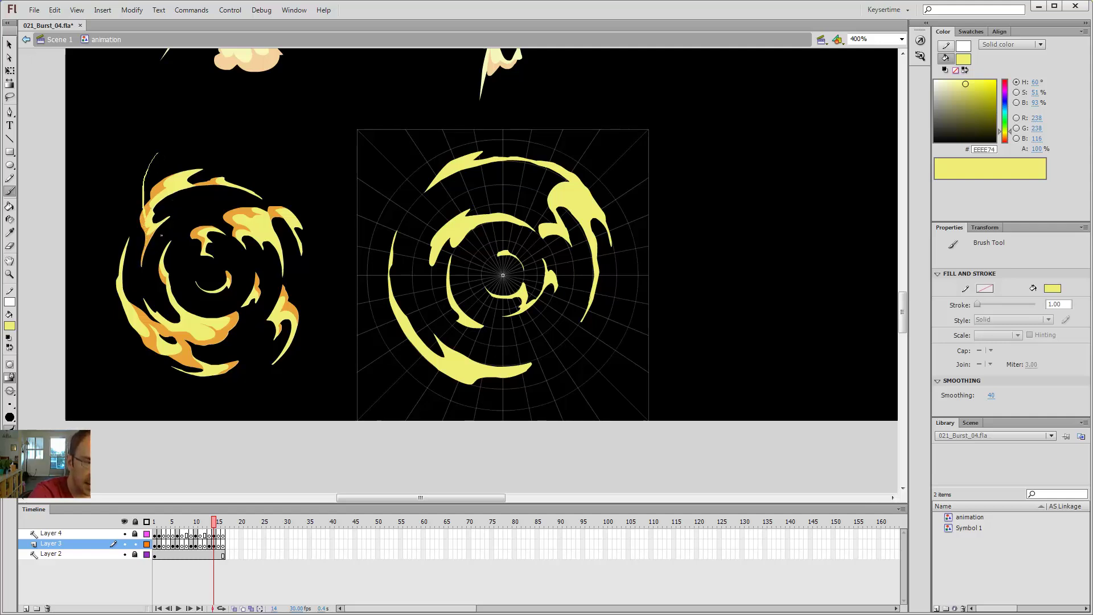
key("ctrl+z")
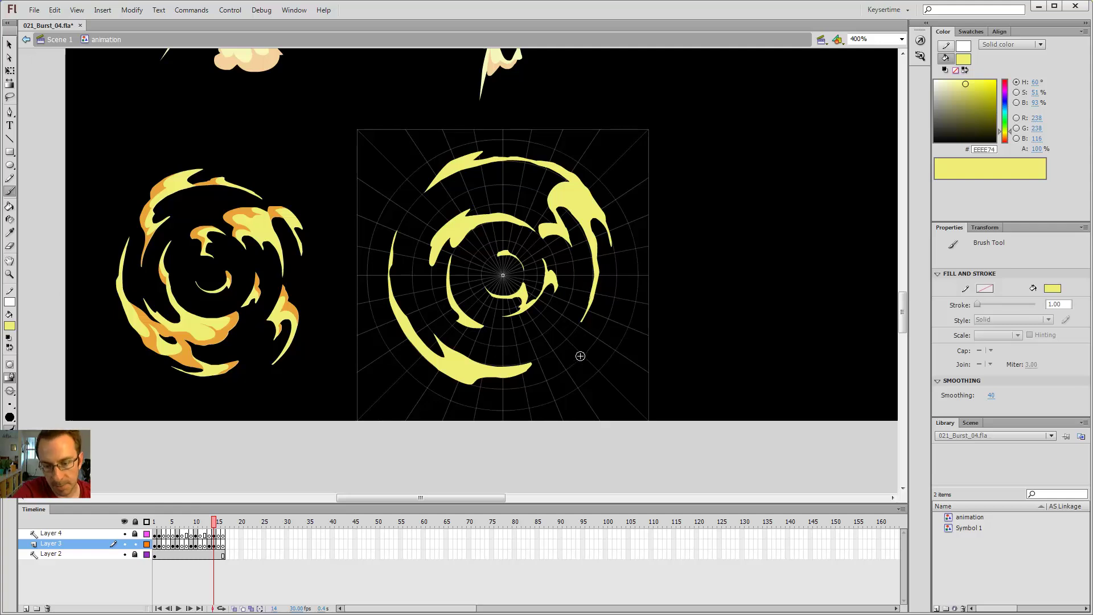
Step: Paint a forked flame in the lower-right outer ring, with a thin tail curving up along the right side
mouse_move(604, 349)
left_mouse_down()
mouse_move(585, 347)
mouse_move(603, 336)
mouse_move(605, 348)
left_mouse_up()
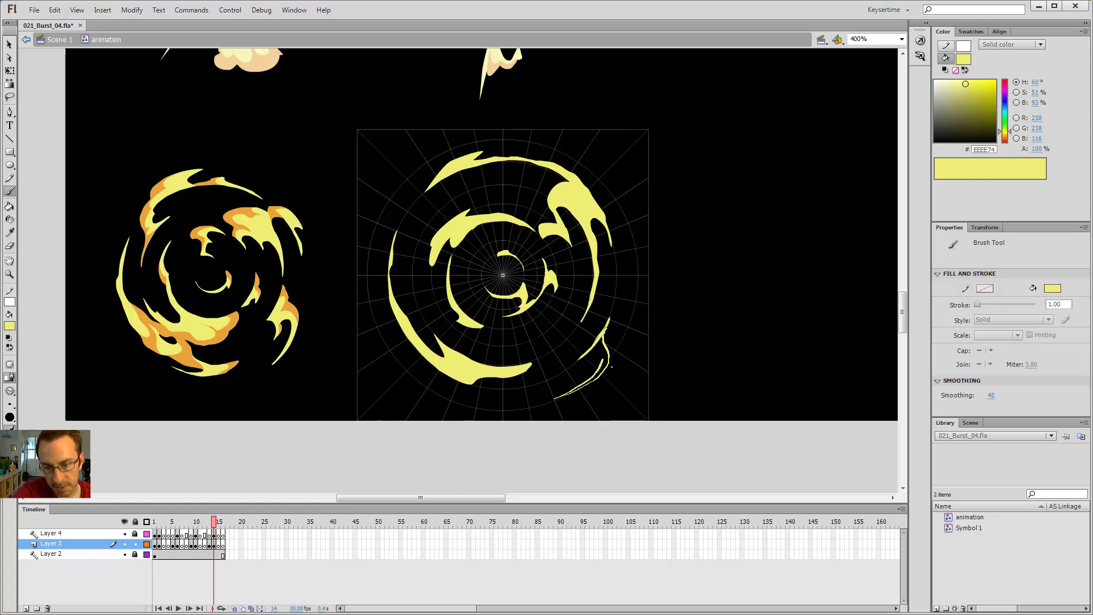
left_click_drag(554, 397, 554, 397)
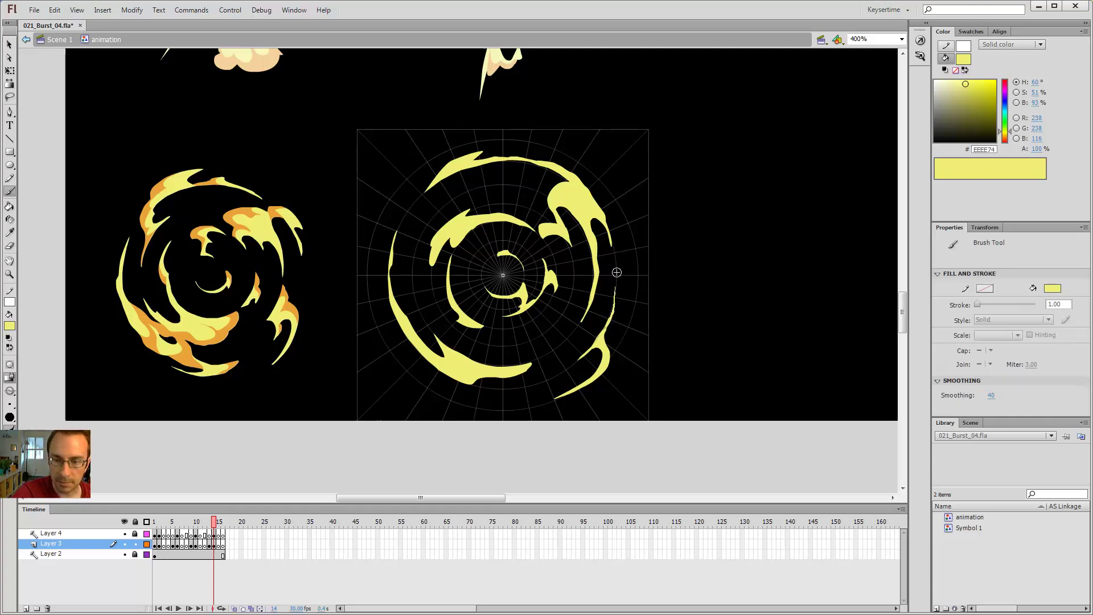
left_click_drag(616, 277, 612, 316)
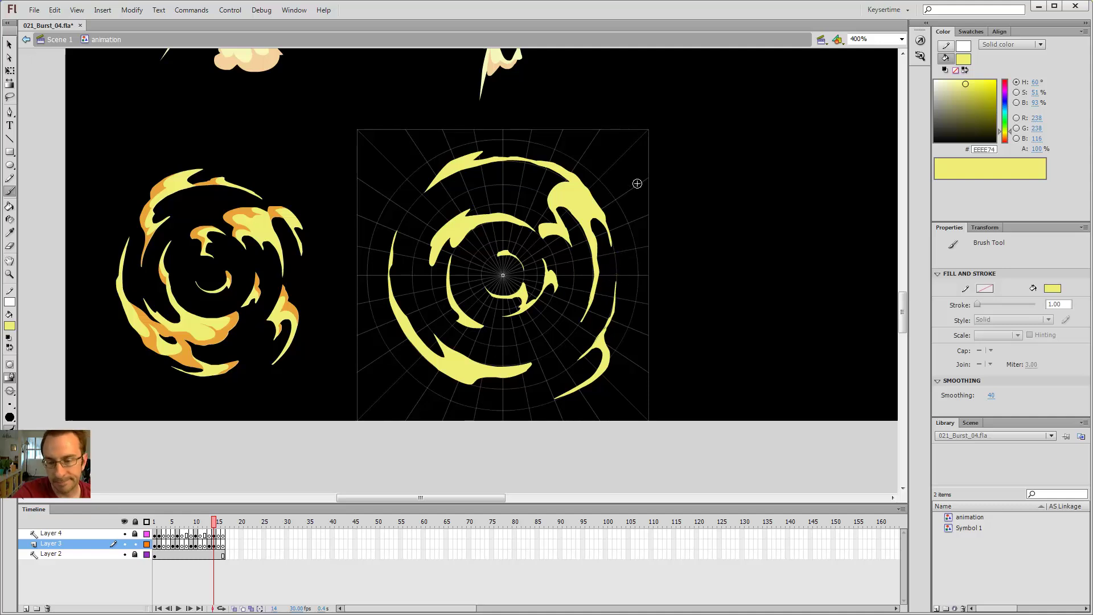
Step: Erase the thin upper spur of the small hooked flame just right of the grid centre
key("e")
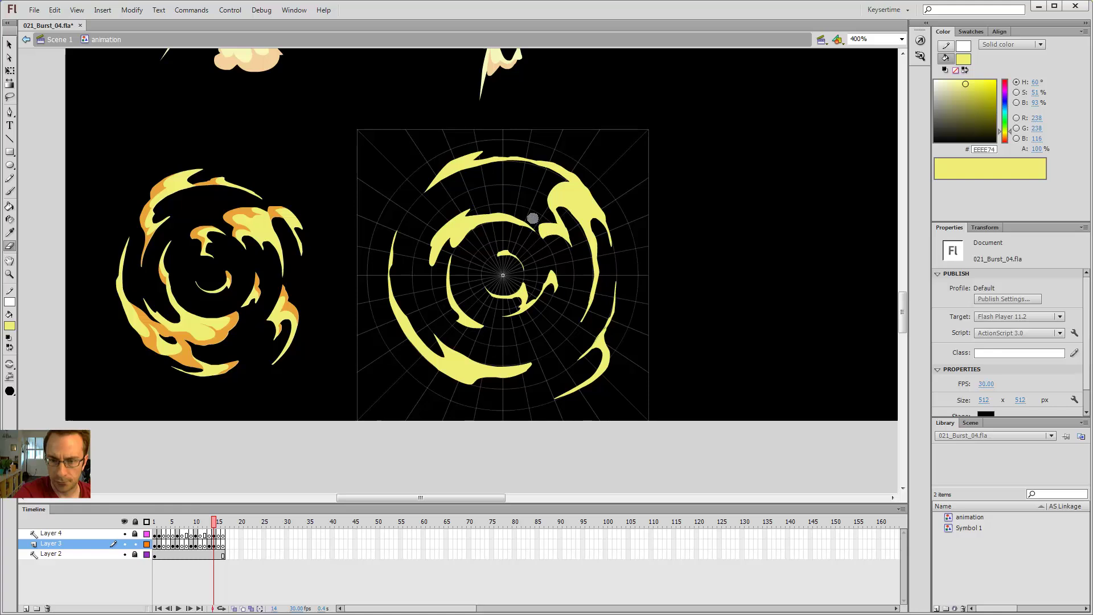
key("b")
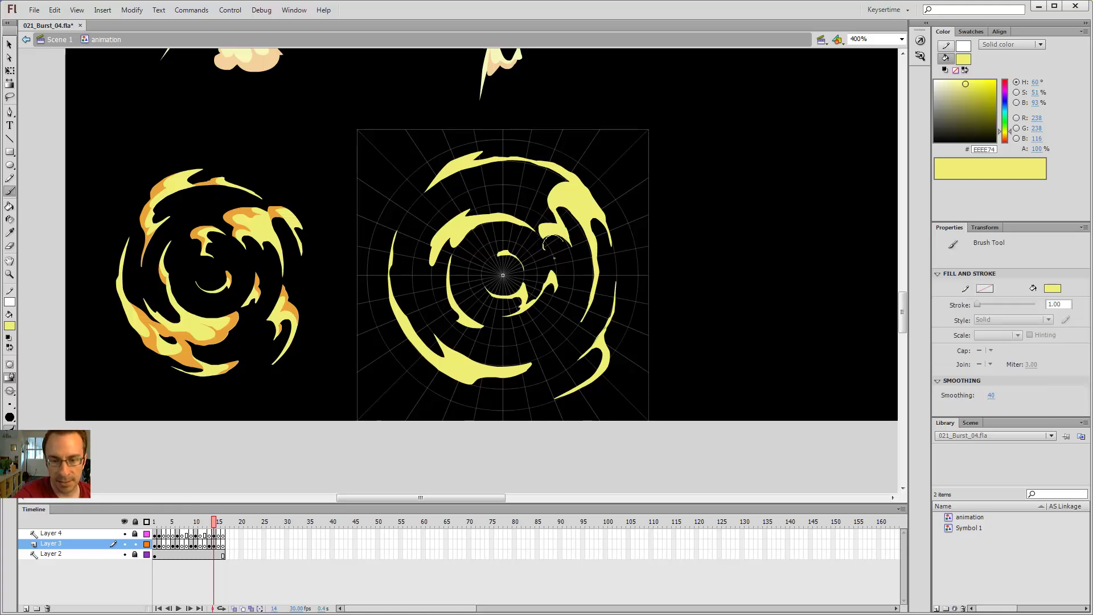
key("ctrl+equal")
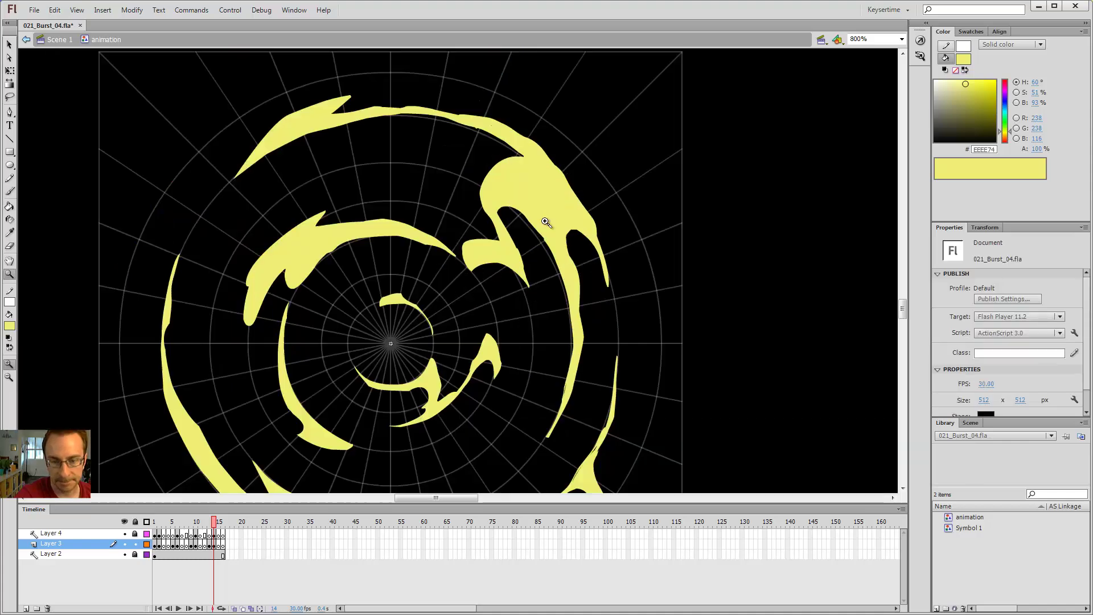
left_click_drag(471, 274, 470, 307)
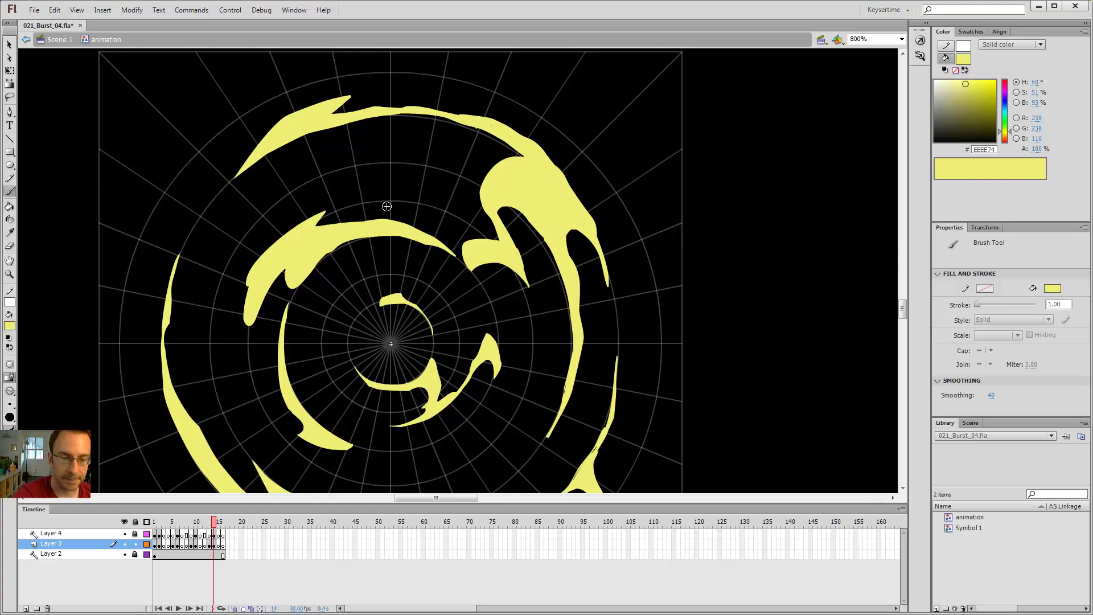
Step: Shorten and taper the right tail of the upper inner arc with the Eraser
key("e")
mouse_move(356, 244)
left_mouse_down()
mouse_move(418, 240)
mouse_move(458, 261)
mouse_move(376, 201)
left_mouse_up()
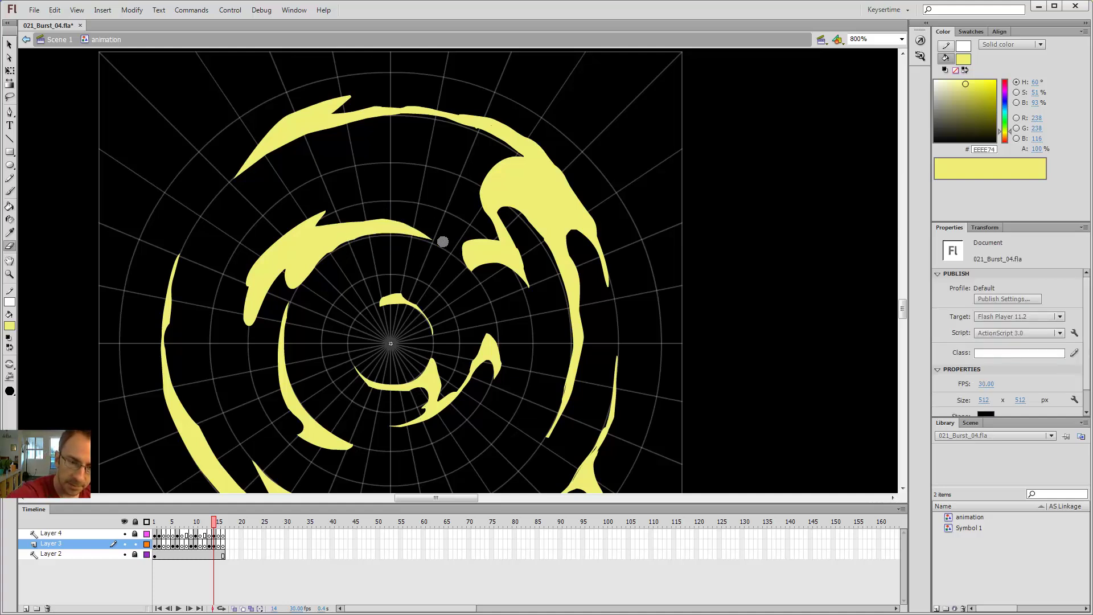
mouse_move(447, 244)
left_mouse_down()
mouse_move(403, 221)
mouse_move(339, 213)
left_mouse_up()
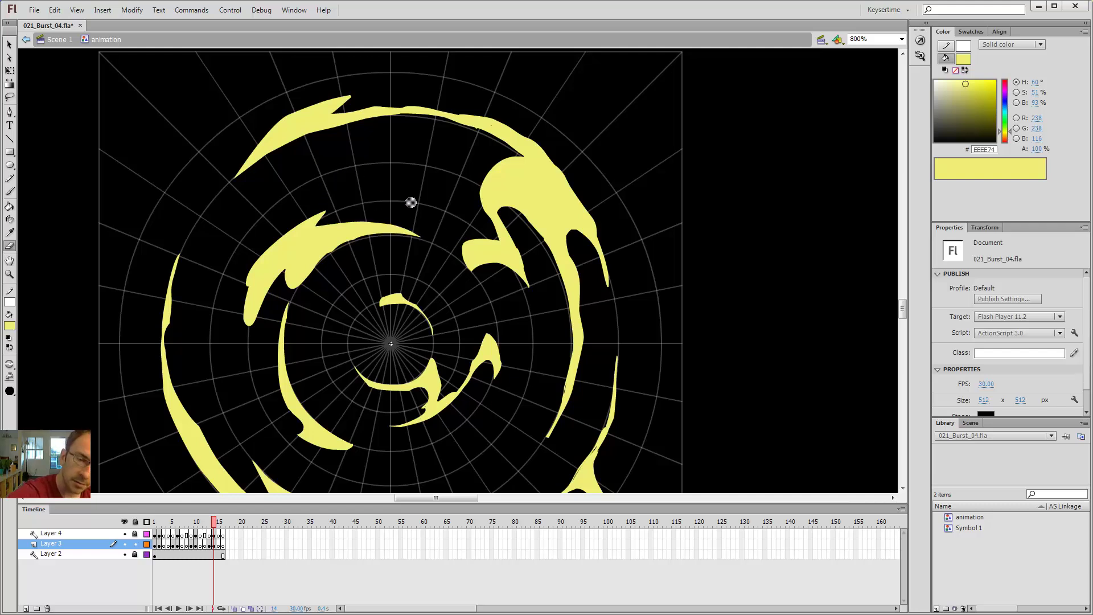
Step: Extend the small flame below the upper-right mass with a thin pointed left tip using the Brush, and fill it
key("b")
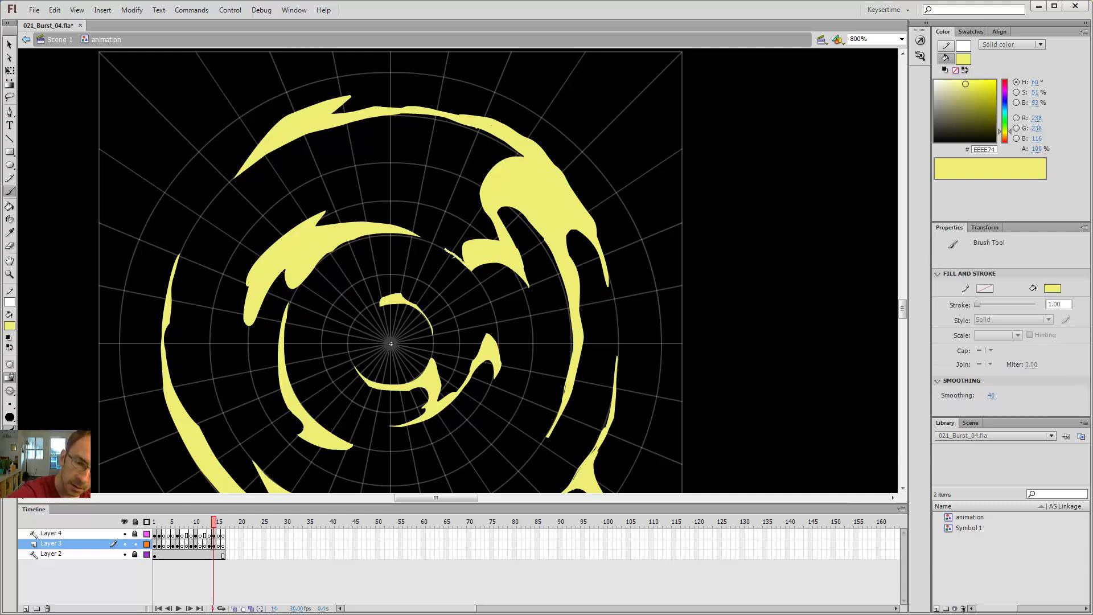
key("k")
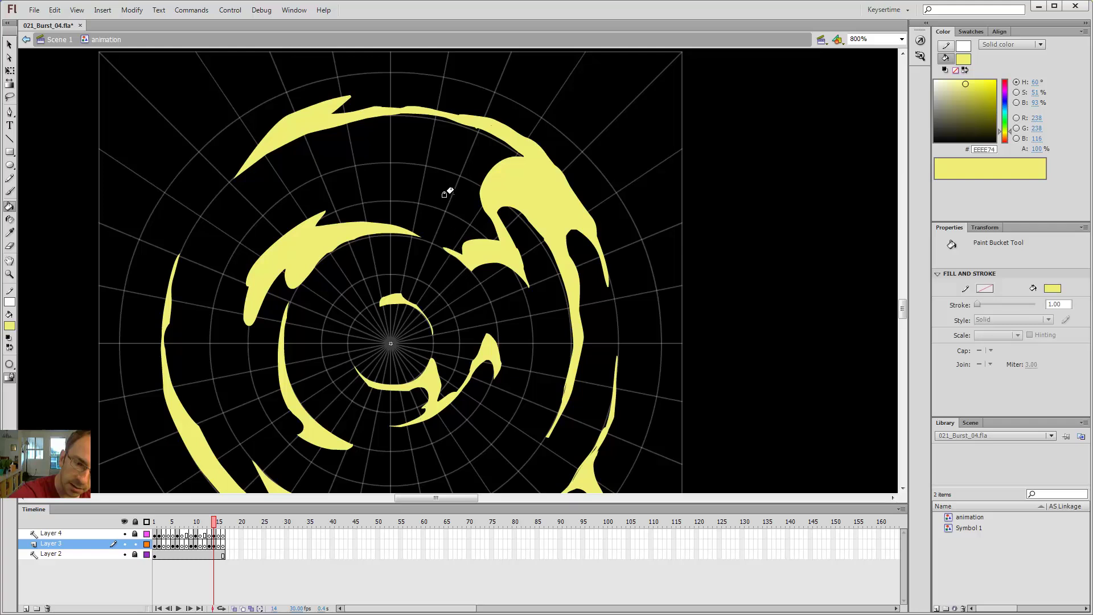
key("e")
key("b")
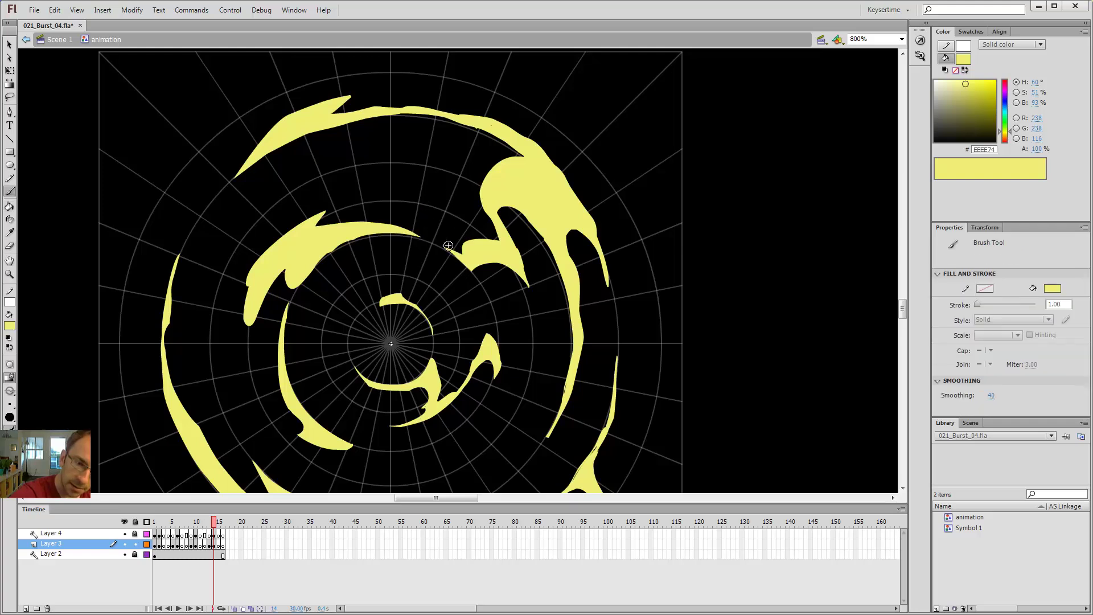
left_click_drag(468, 243, 497, 234)
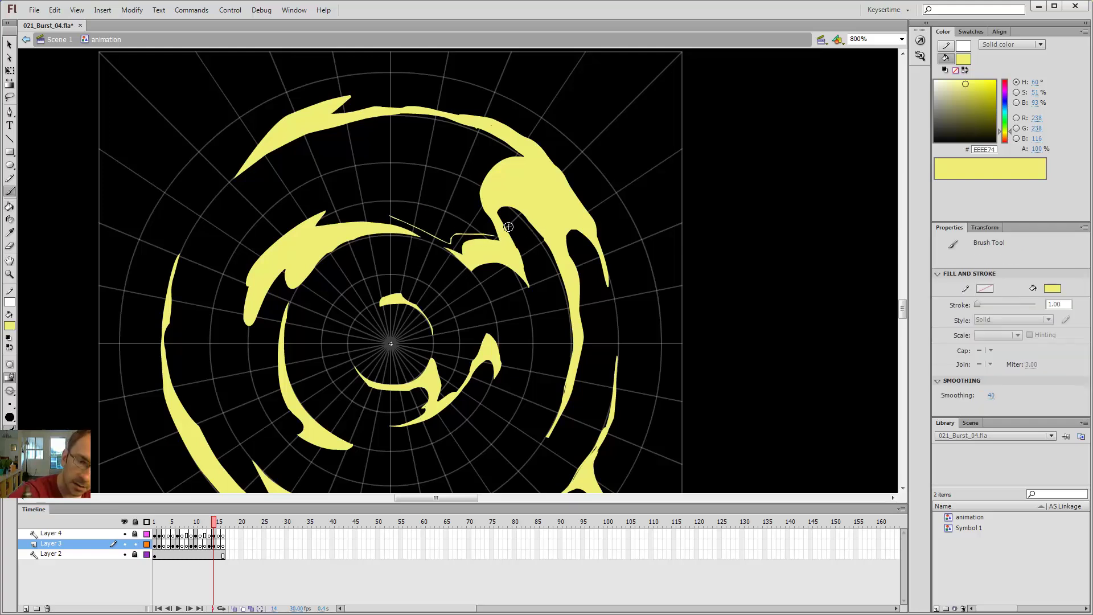
key("ctrl+z")
left_click_drag(401, 243, 443, 263)
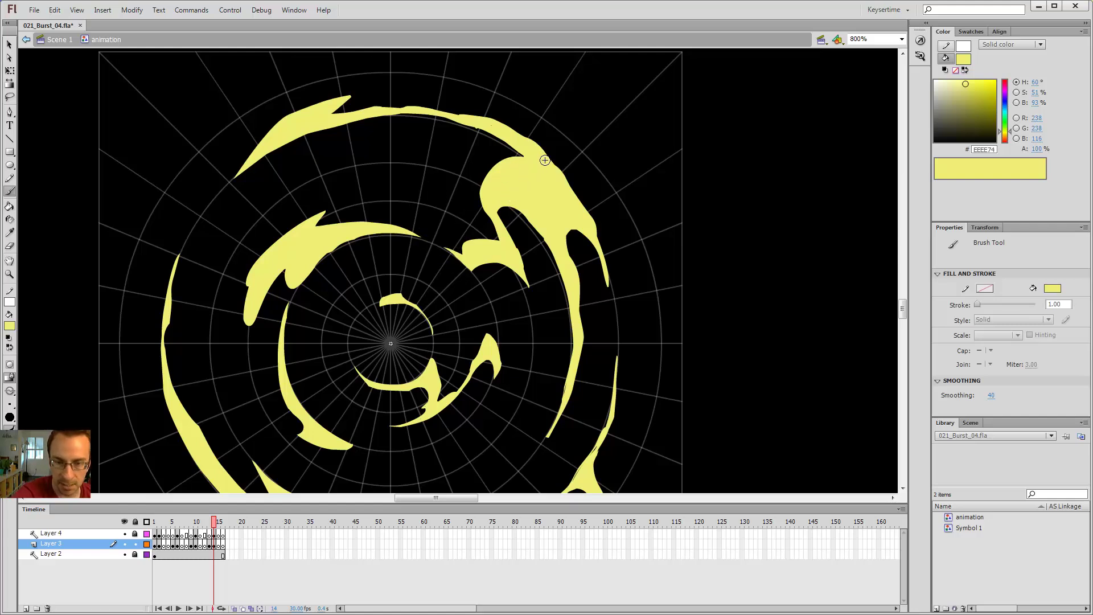
left_click_drag(528, 279, 549, 236)
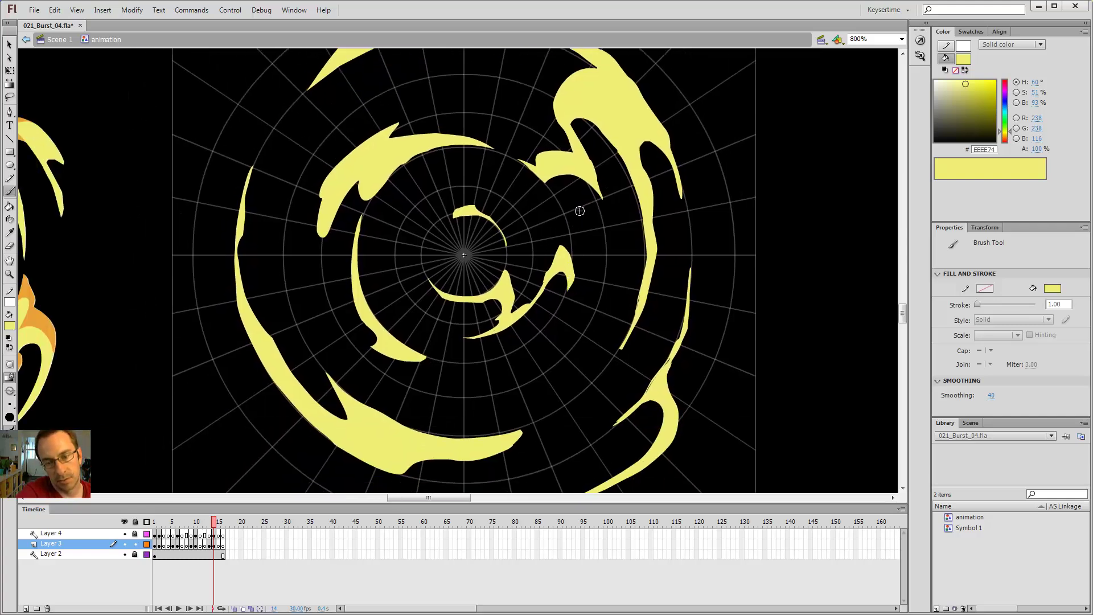
Step: Select the hooked flame lower right of the grid centre separately from the inner arc and scale it outward about the grid centre
key("l")
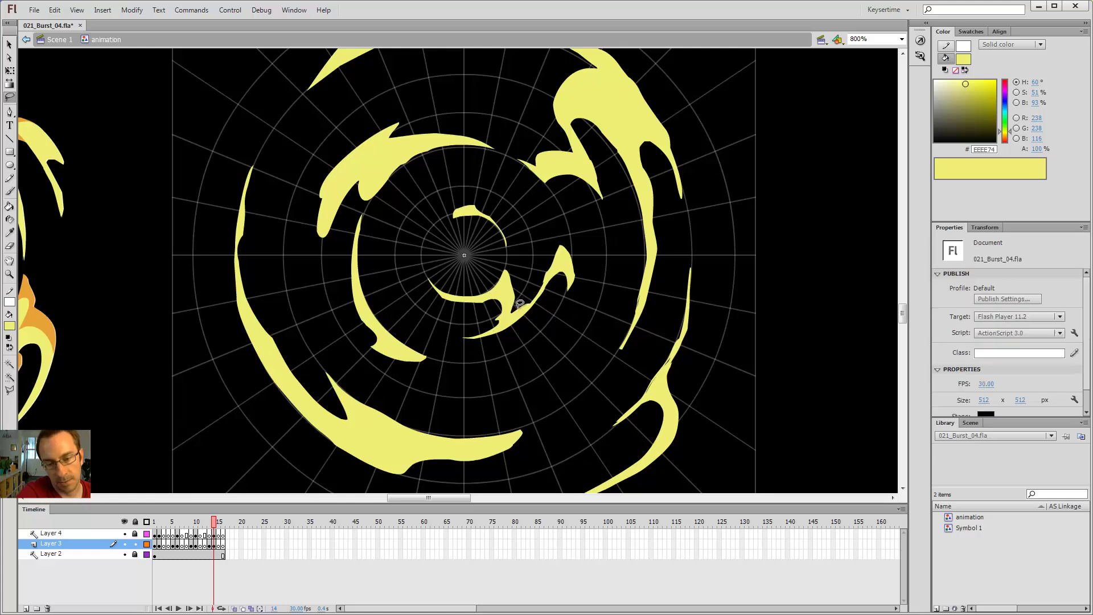
left_click_drag(593, 230, 548, 220)
key("v")
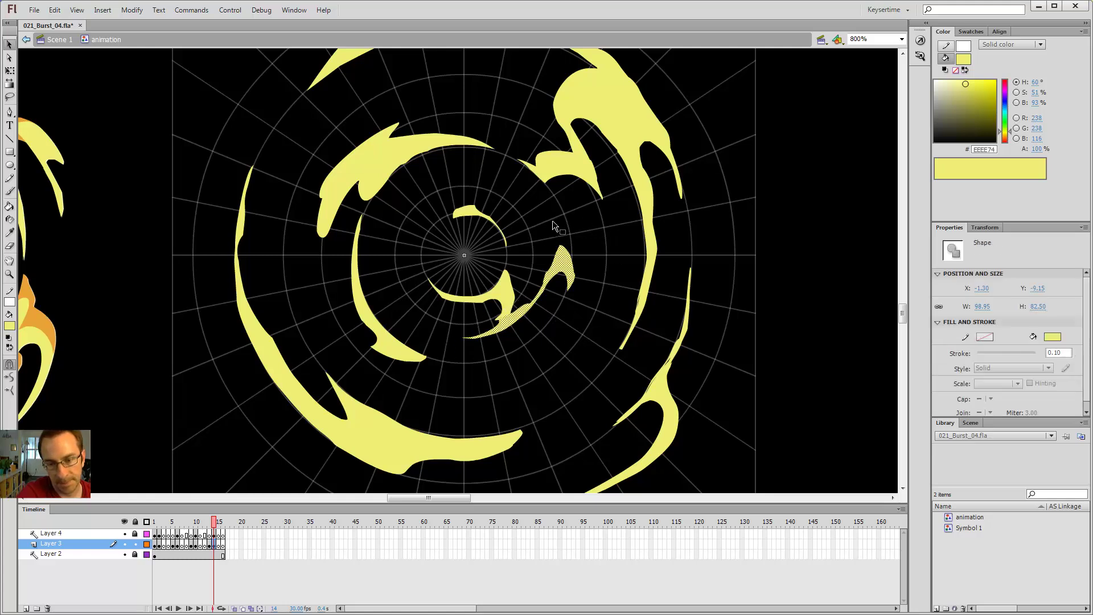
mouse_move(558, 264)
left_mouse_down()
mouse_move(573, 281)
mouse_move(564, 263)
left_mouse_up()
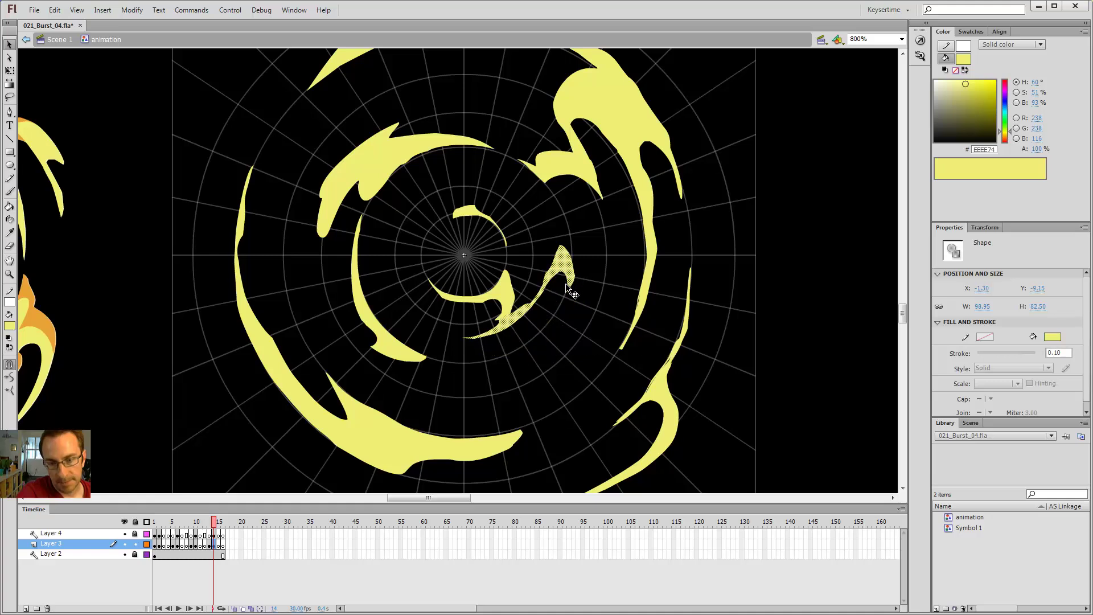
key("q")
left_click_drag(518, 291, 465, 254)
left_click_drag(575, 340, 609, 375)
left_click(629, 258)
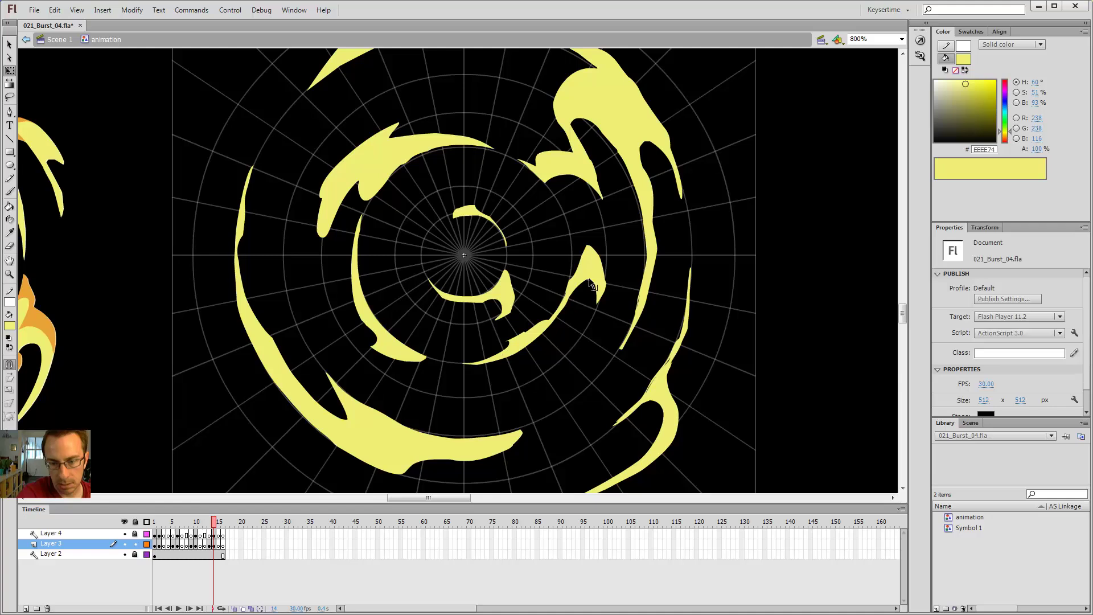
Step: Cut the hooked head off the enlarged flame with the Lasso and move it inward and up from its tail
key("l")
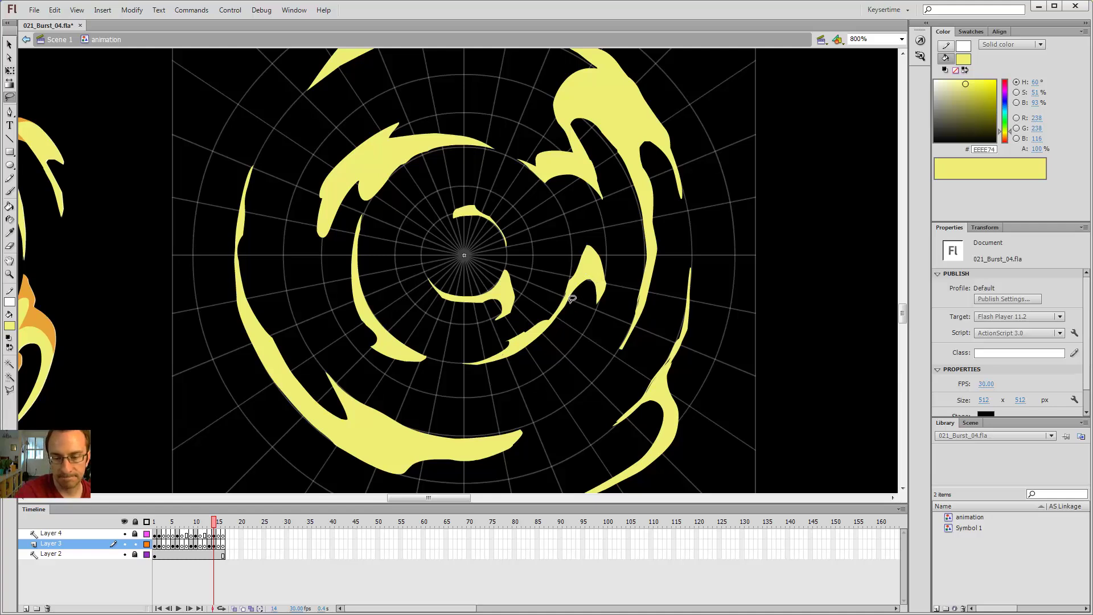
mouse_move(572, 299)
left_mouse_down()
mouse_move(620, 268)
mouse_move(603, 281)
mouse_move(589, 267)
left_mouse_up()
key("v")
left_click(591, 240)
key("e")
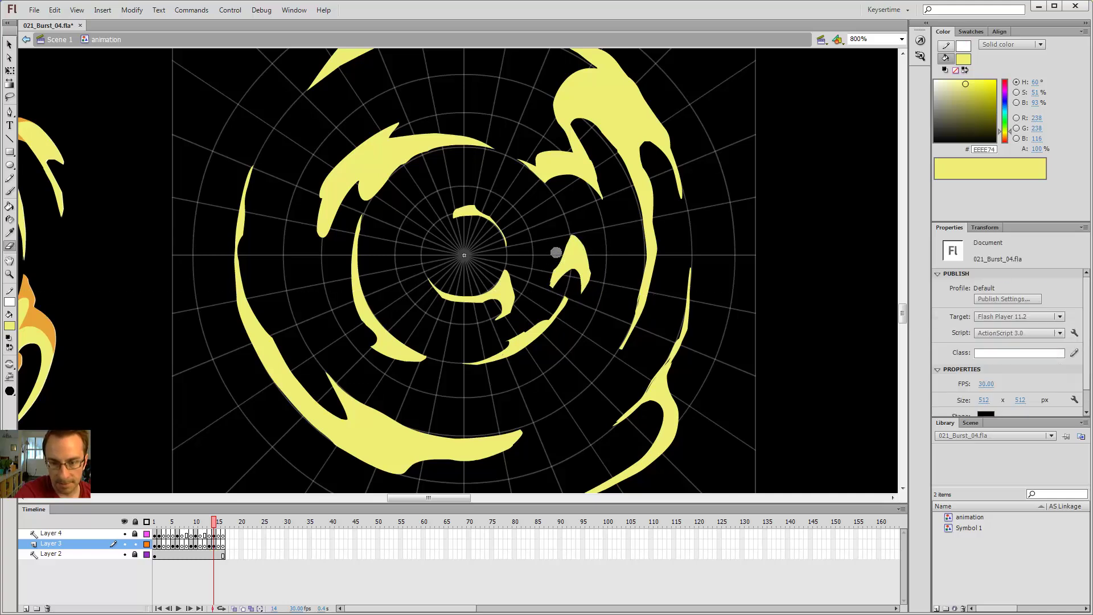
Step: Rotate the detached hooked head slightly counter-clockwise so it lines up above the end of its tail
key("v")
key("q")
left_click(587, 275)
key("n")
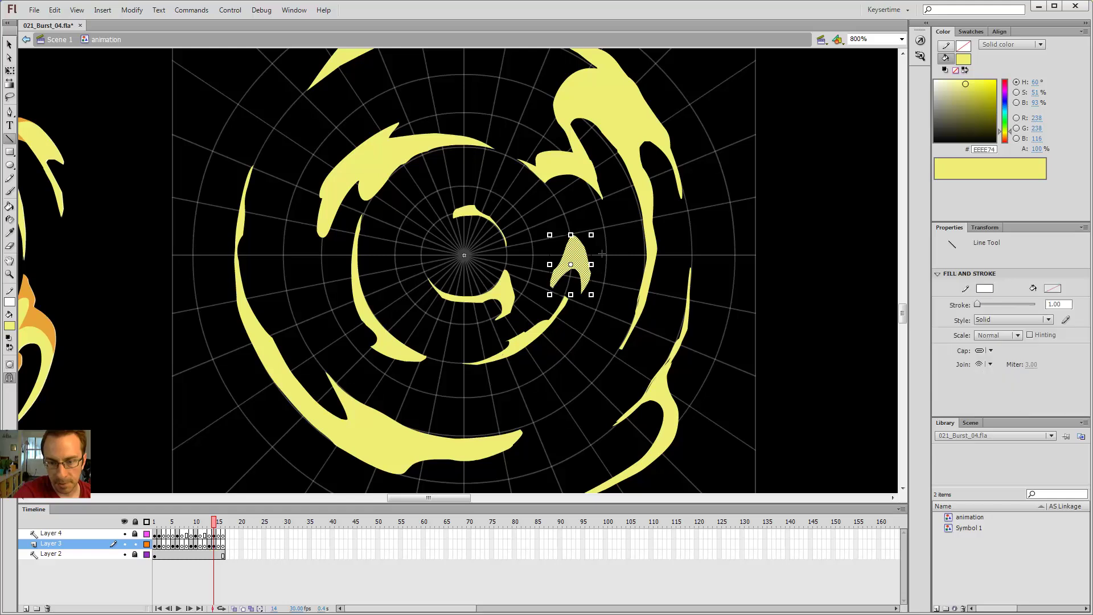
left_click(601, 253)
key("v")
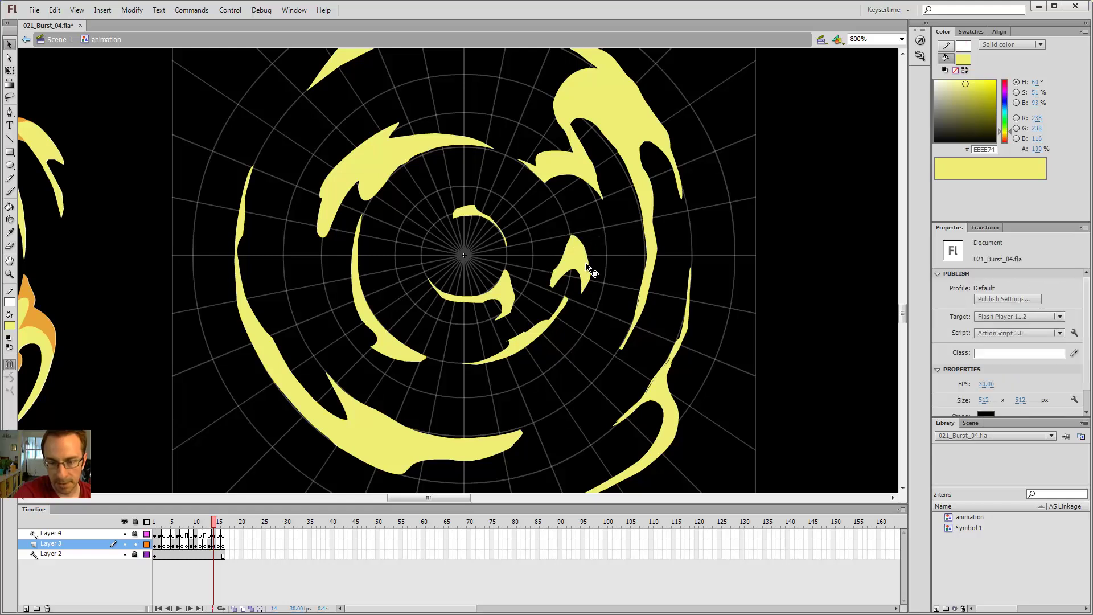
left_click(591, 268)
key("q")
left_click_drag(603, 232, 596, 272)
key("v")
key("q")
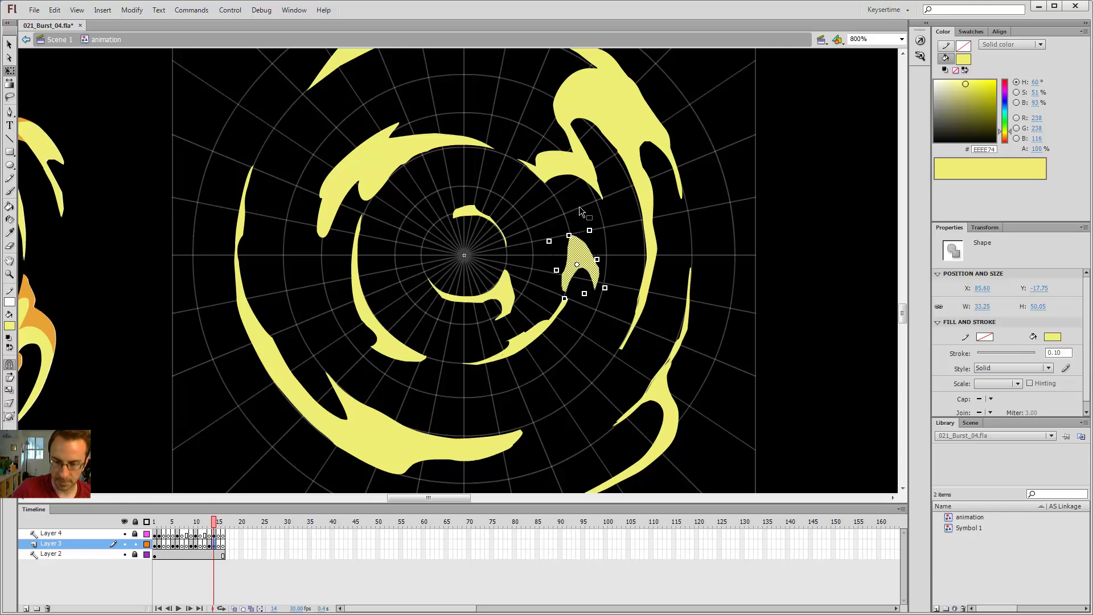
Step: Nudge the hooked head down 8 px to rejoin it with its tail
key("Down")
key("Down")
key("Down")
key("Down")
key("Down")
key("Down")
key("Down")
key("Down")
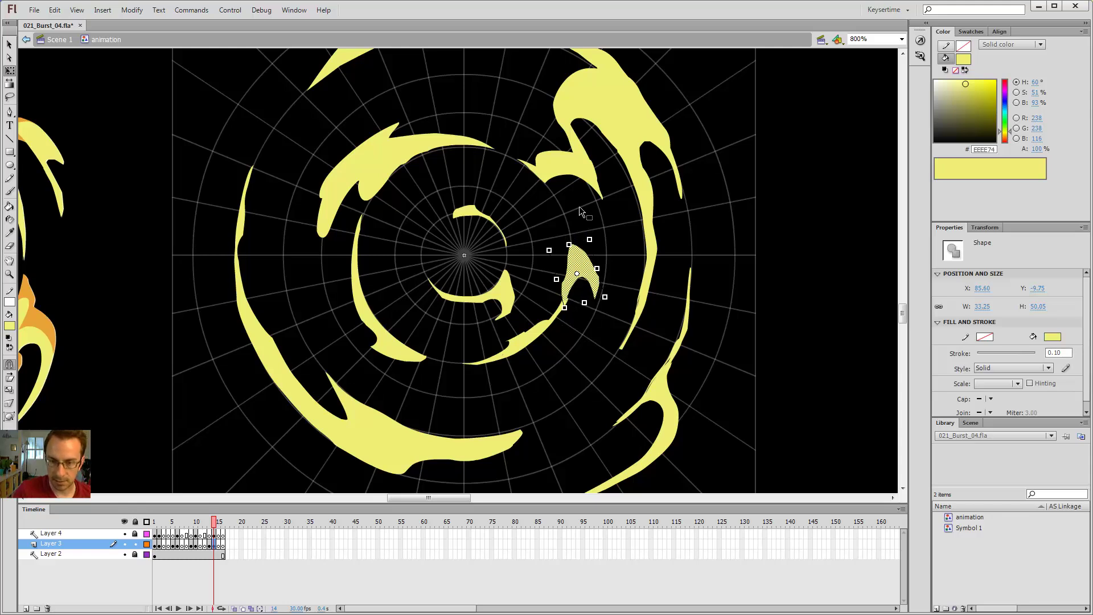
key("v")
Step: Smooth the joint and inner edge of the hooked flame's tail with the Brush and Eraser
key("e")
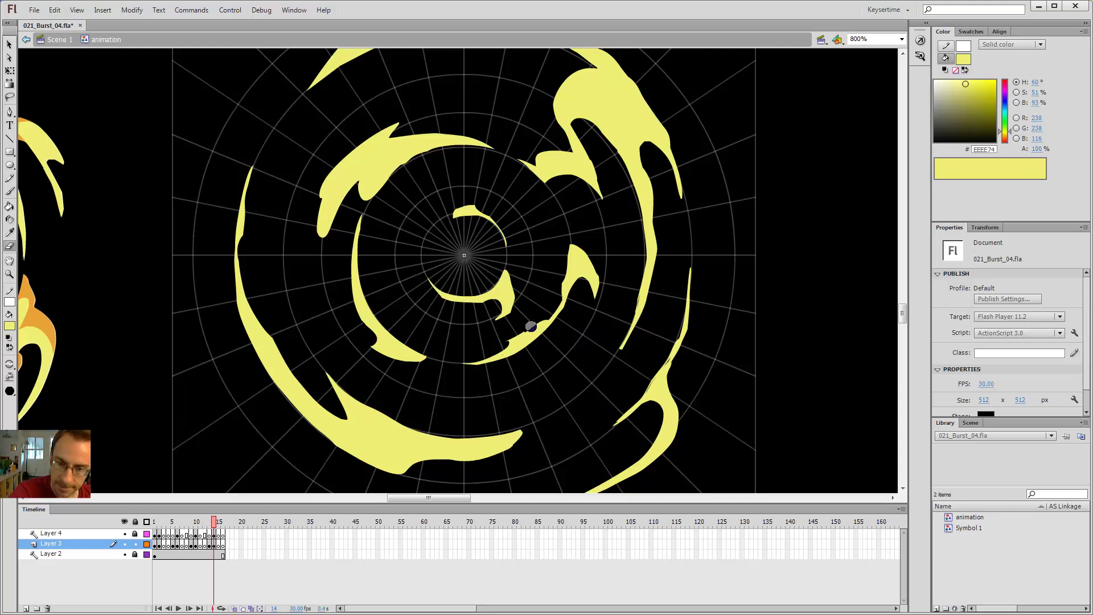
key("b")
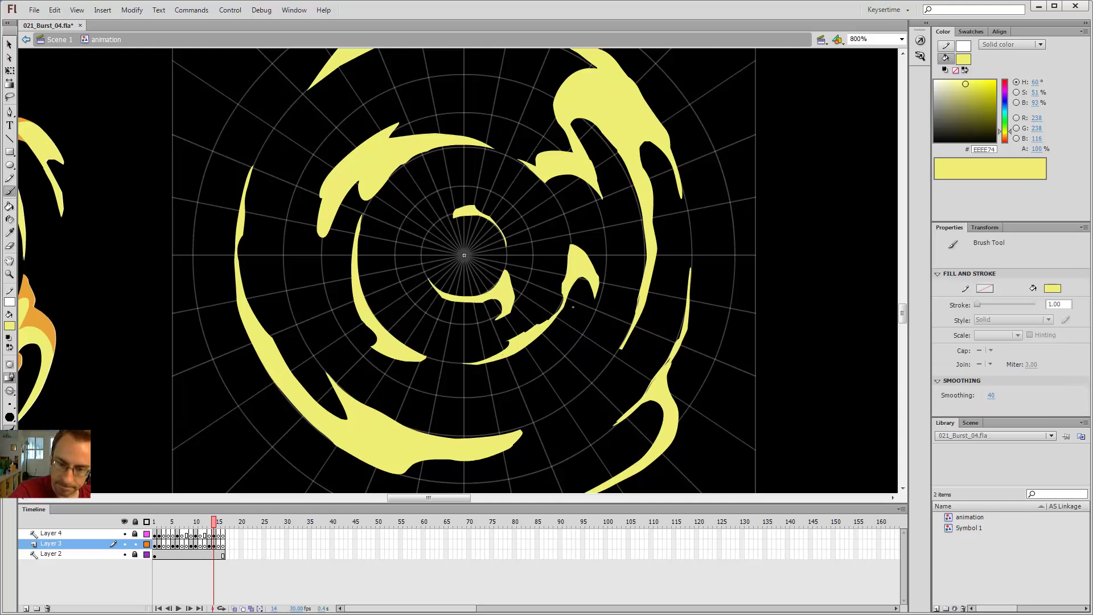
key("e")
left_click_drag(548, 308, 483, 328)
key("ctrl+s")
Step: Scale the hooked flame slightly outward about the grid centre to 121.70 × 107.40 px
key("ctrl+minus")
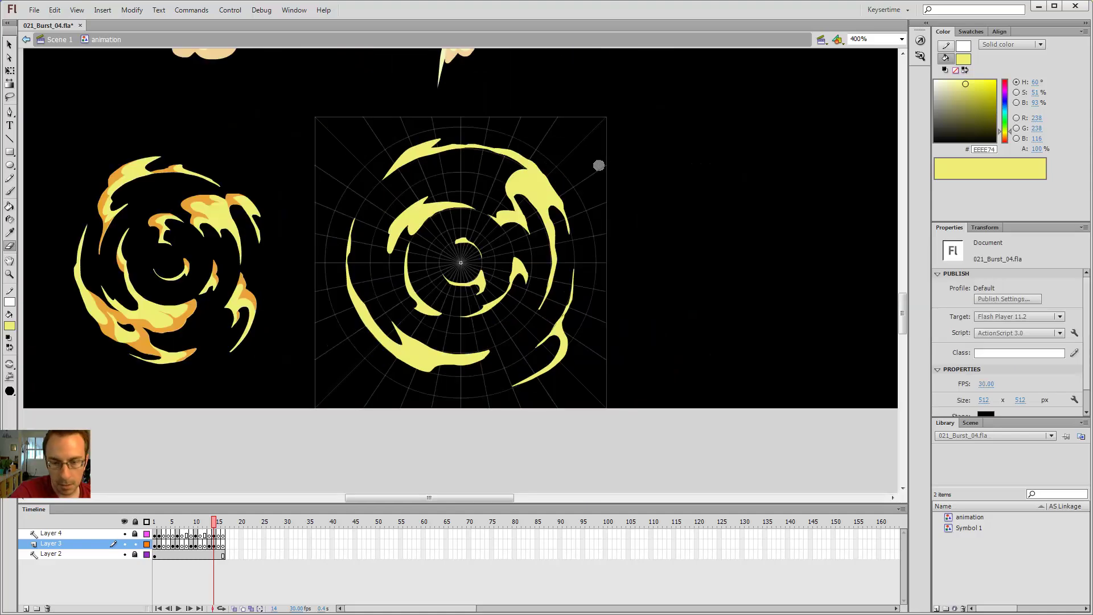
key("z")
left_click(528, 230)
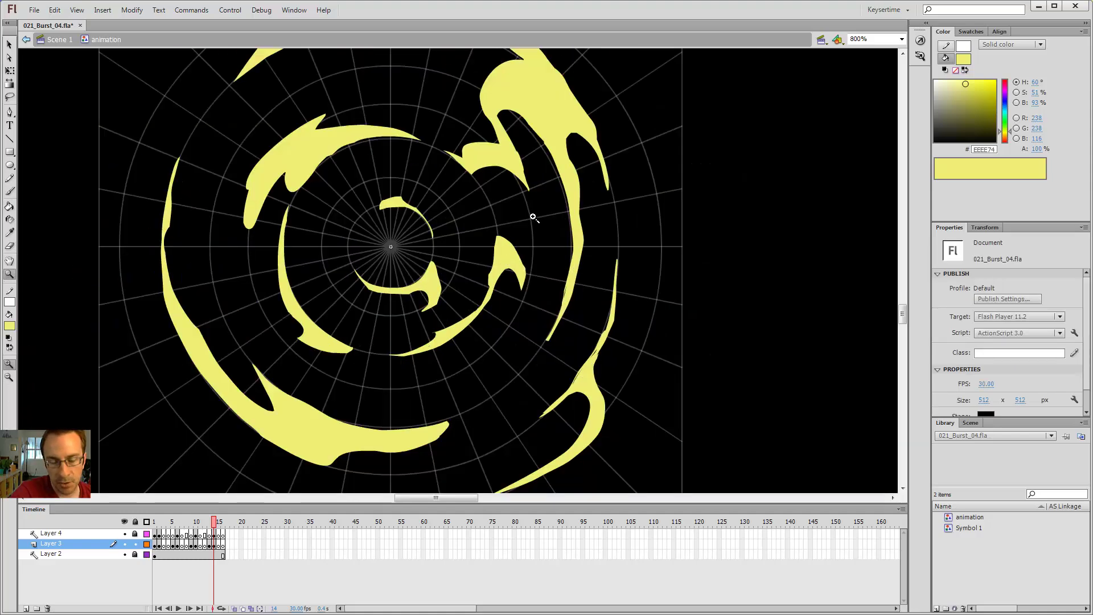
key("ctrl+s")
key("ctrl+minus")
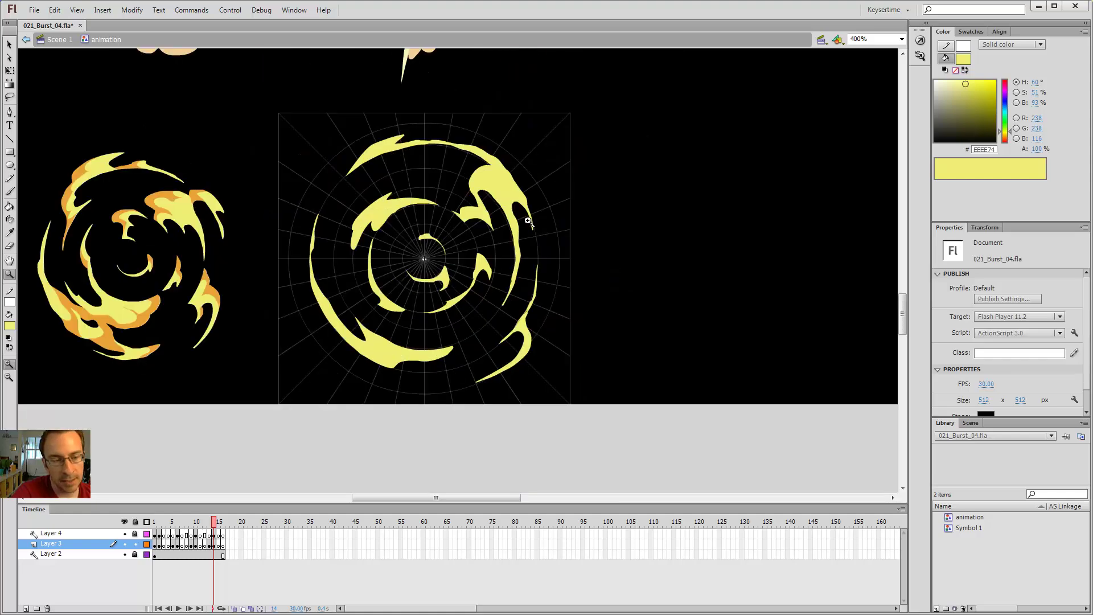
left_click(482, 262)
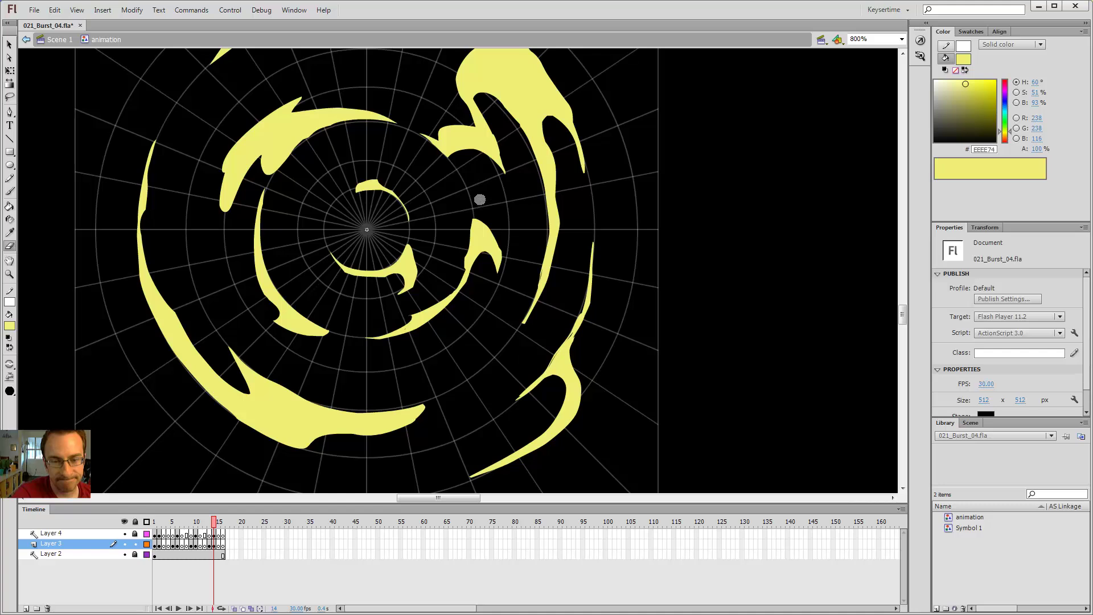
key("v")
left_click(484, 242)
key("q")
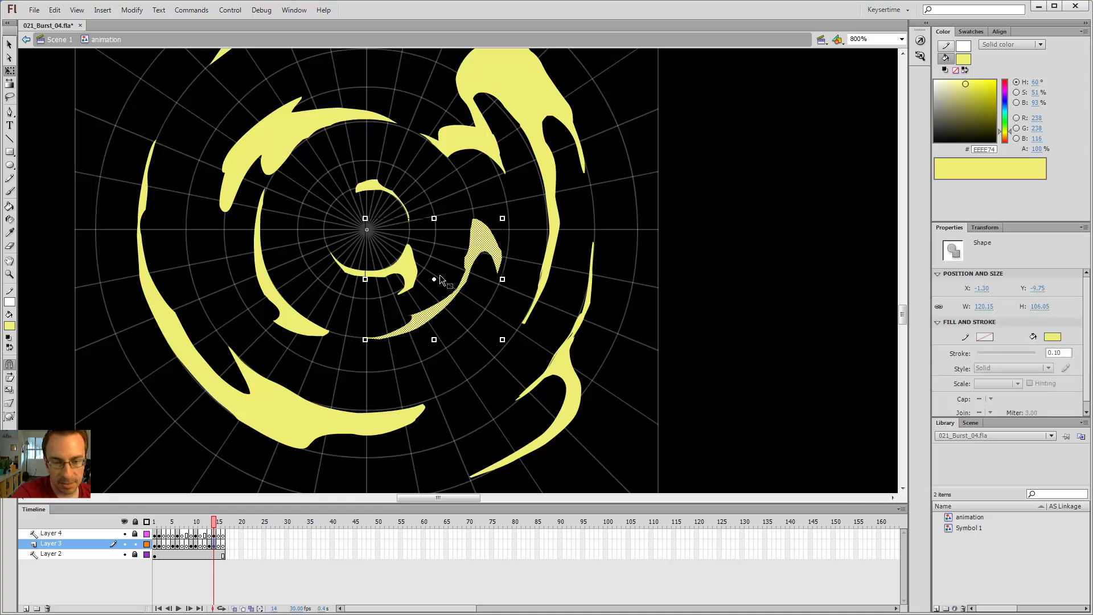
left_click_drag(435, 278, 366, 230)
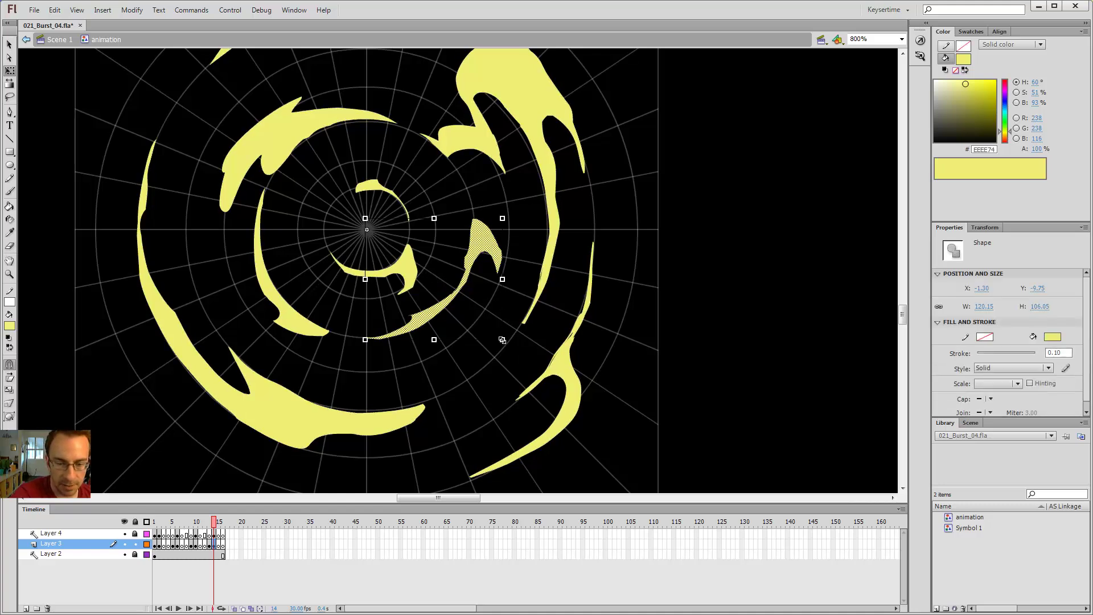
left_click_drag(502, 339, 510, 346)
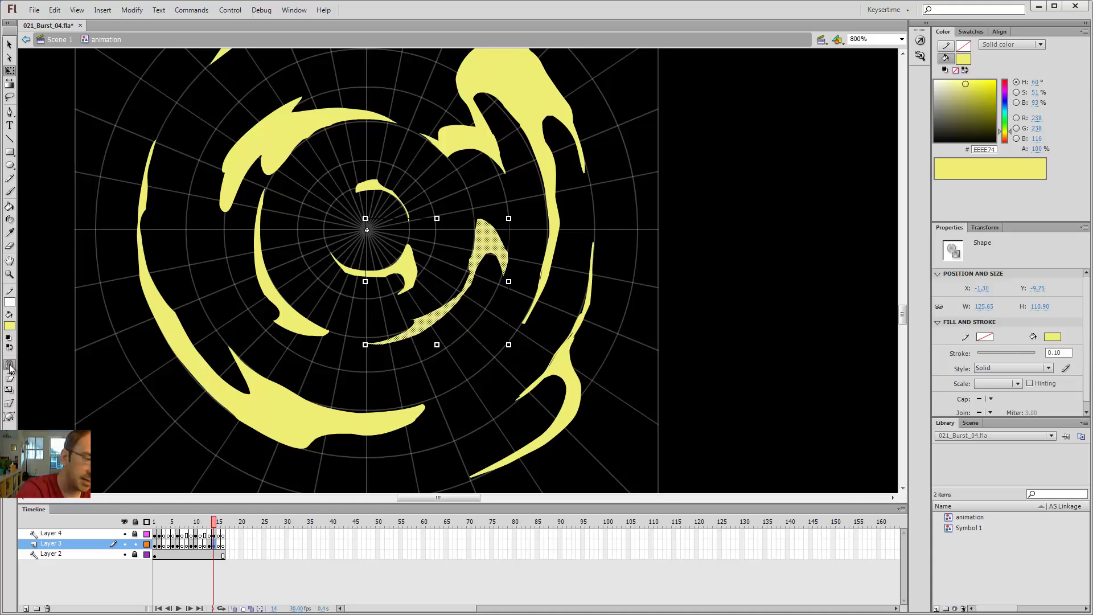
left_click_drag(508, 345, 505, 341)
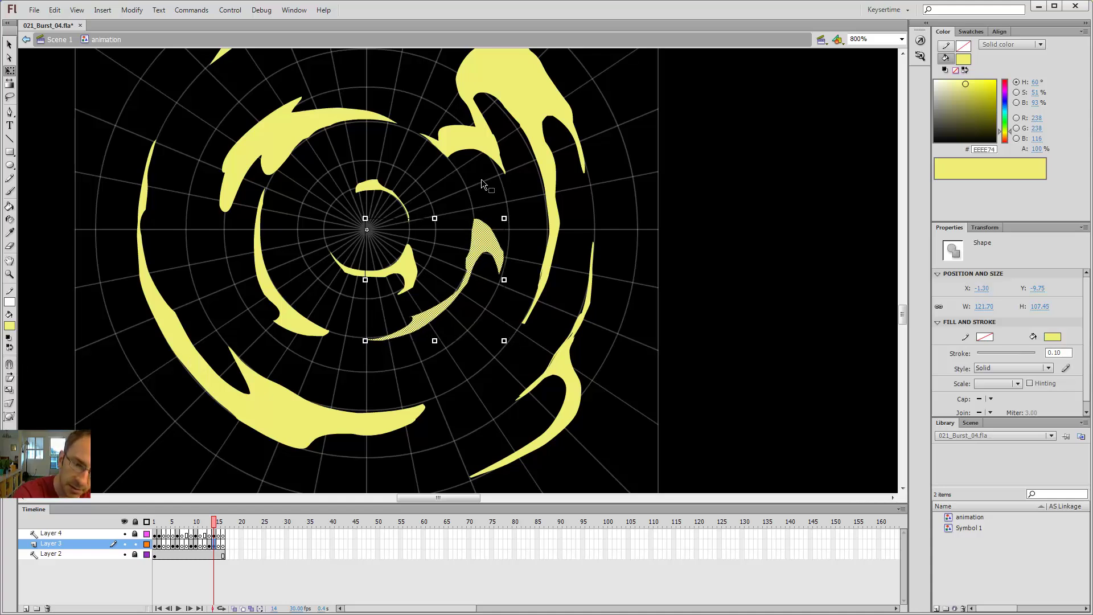
Step: Erase the bump along the inner edge of the hooked flame's tail and start brushing a small spur on its outer edge
key("e")
mouse_move(468, 216)
left_mouse_down()
mouse_move(444, 297)
mouse_move(409, 323)
mouse_move(369, 332)
left_mouse_up()
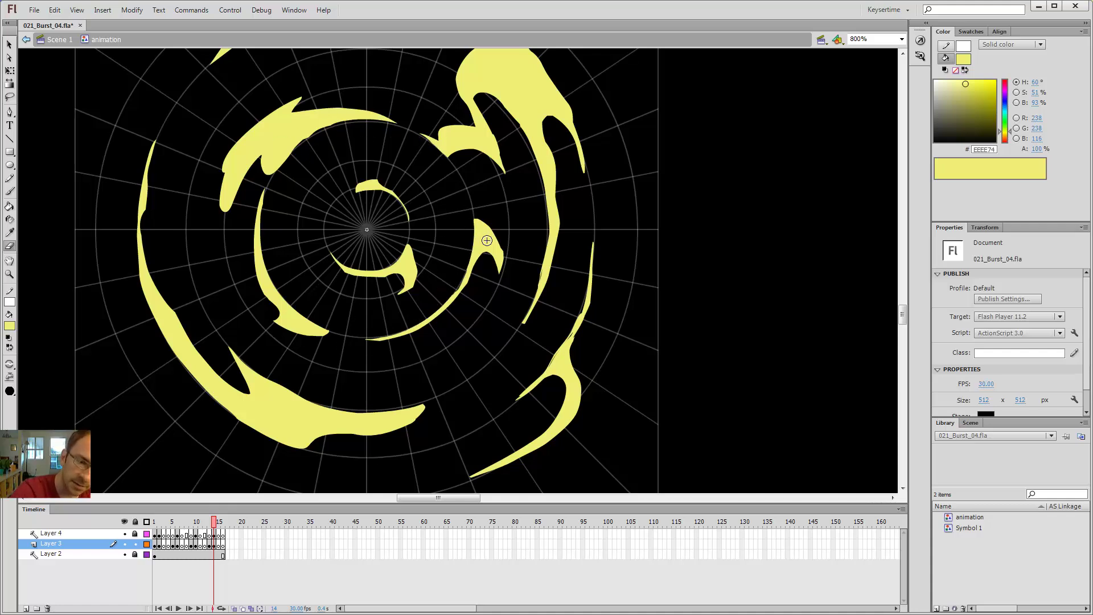
key("b")
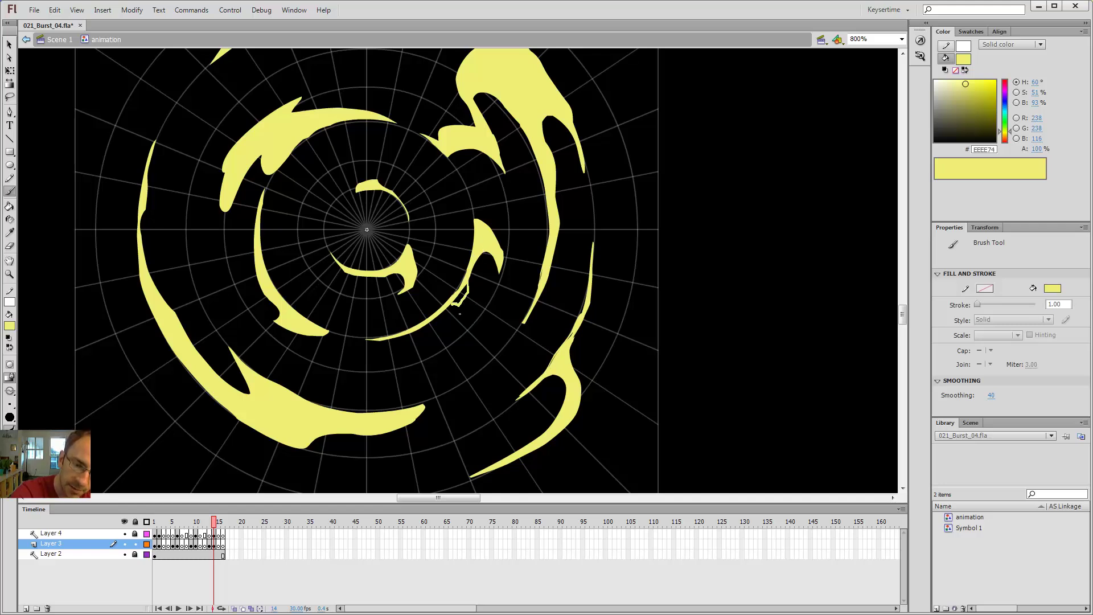
Step: Fill the outlined barb on the underside of the arc right of the swirl's centre with yellow and clean its edge with the eraser
key("k")
left_click(458, 295)
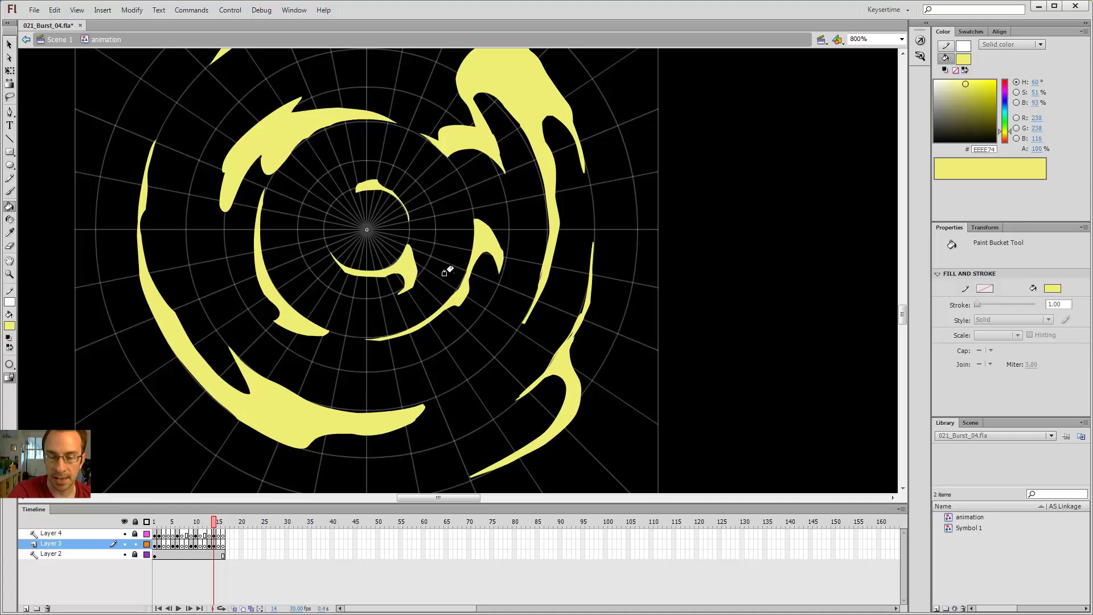
key("e")
left_click_drag(476, 281, 478, 302)
key("b")
Step: Erase the underside and thin tail of the arc right of the centre to shorten it to a tapered point
key("ctrl+minus")
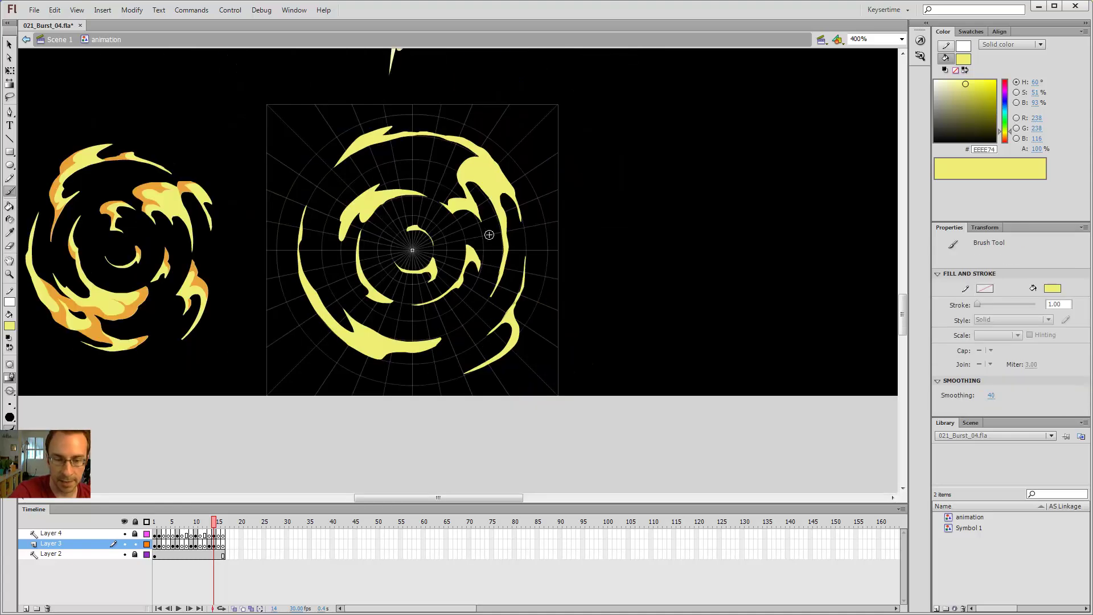
key("z")
left_click(436, 301)
key("e")
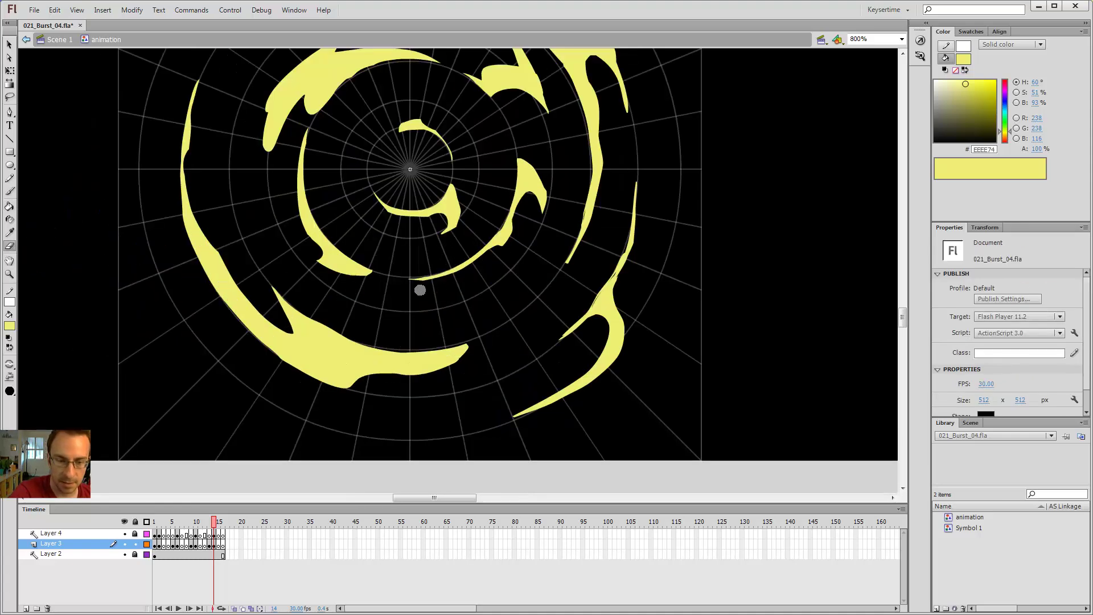
mouse_move(432, 288)
left_mouse_down()
mouse_move(399, 284)
mouse_move(488, 266)
left_mouse_up()
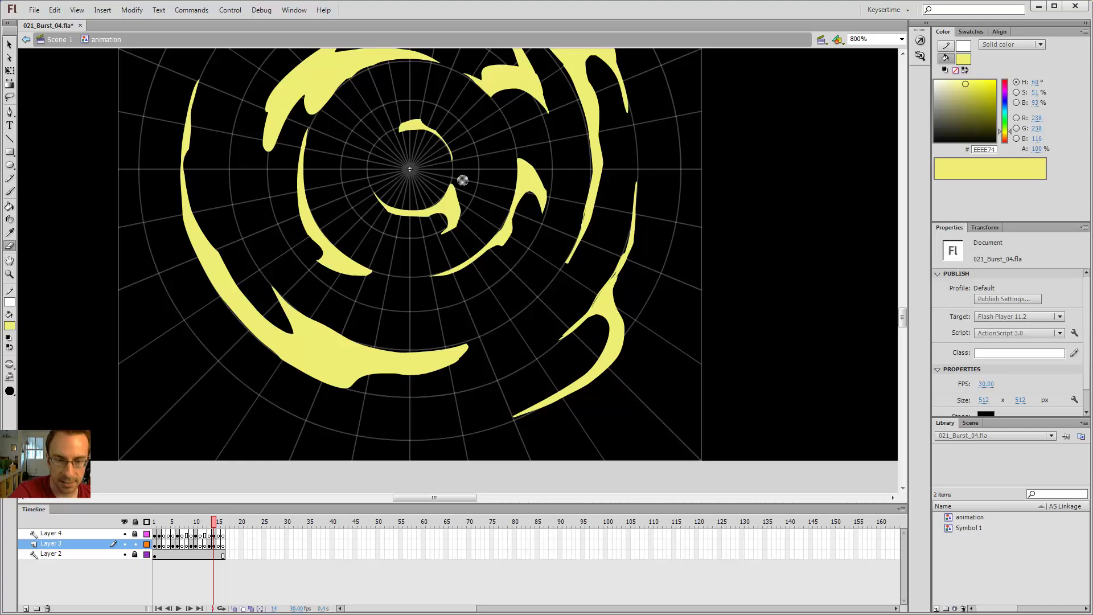
Step: Hide the Layer 2 guide grid temporarily and compare the yellow swirl's shape with the neighbouring finished bursts
key("ctrl+minus")
key("ctrl+minus")
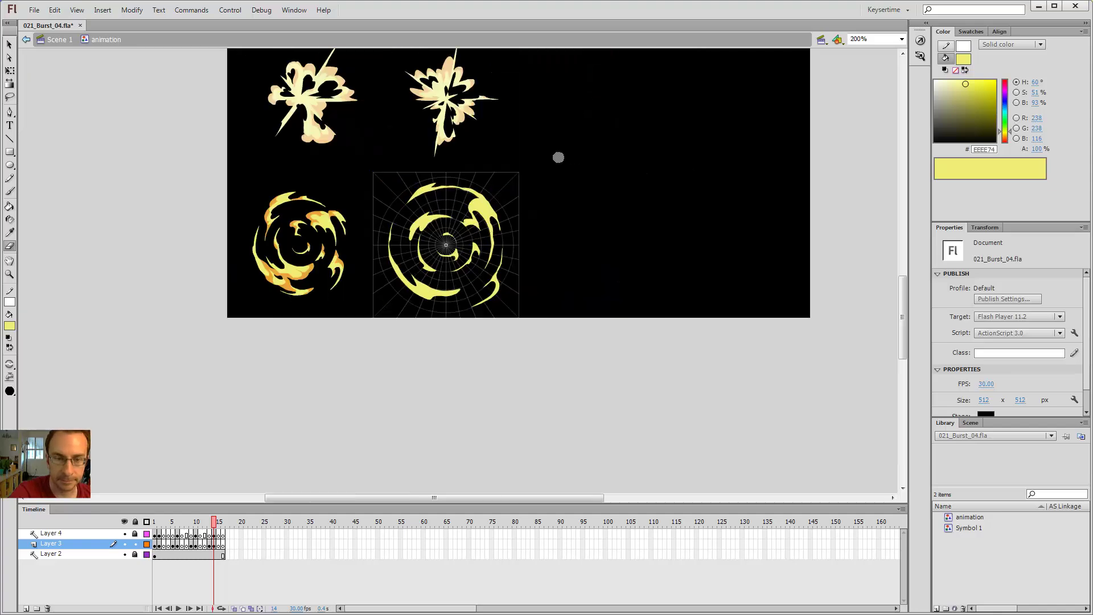
key("v")
left_click(125, 554)
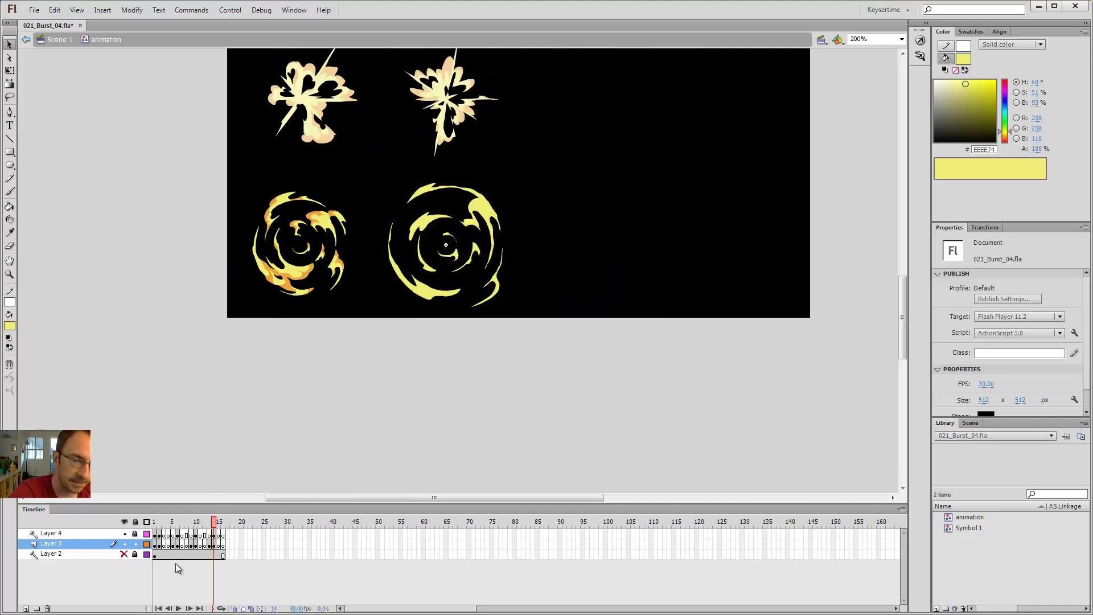
key("z")
left_click(528, 212)
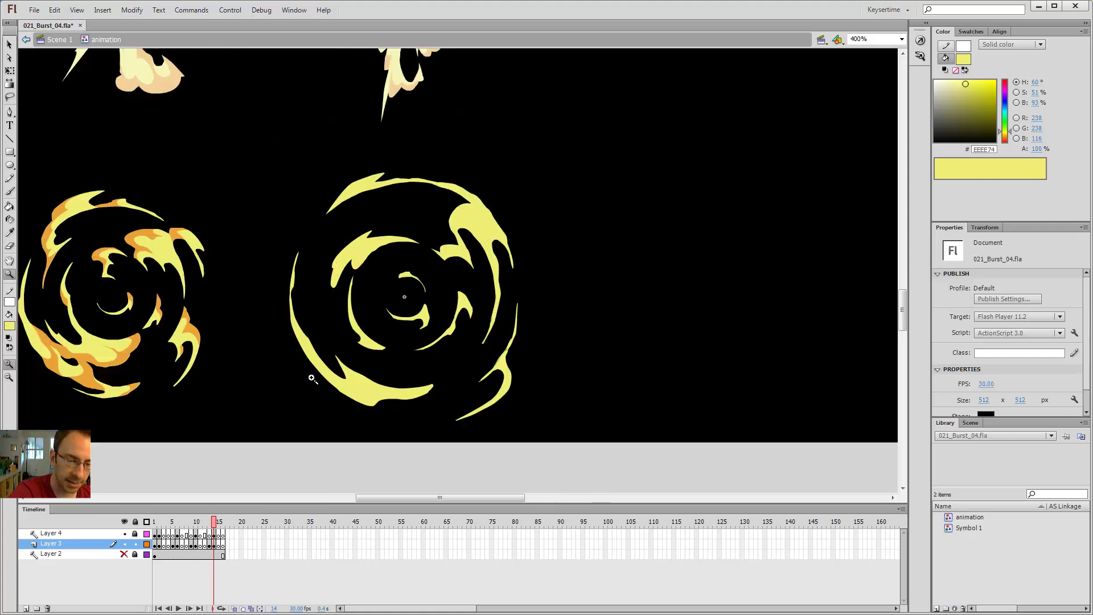
key("b")
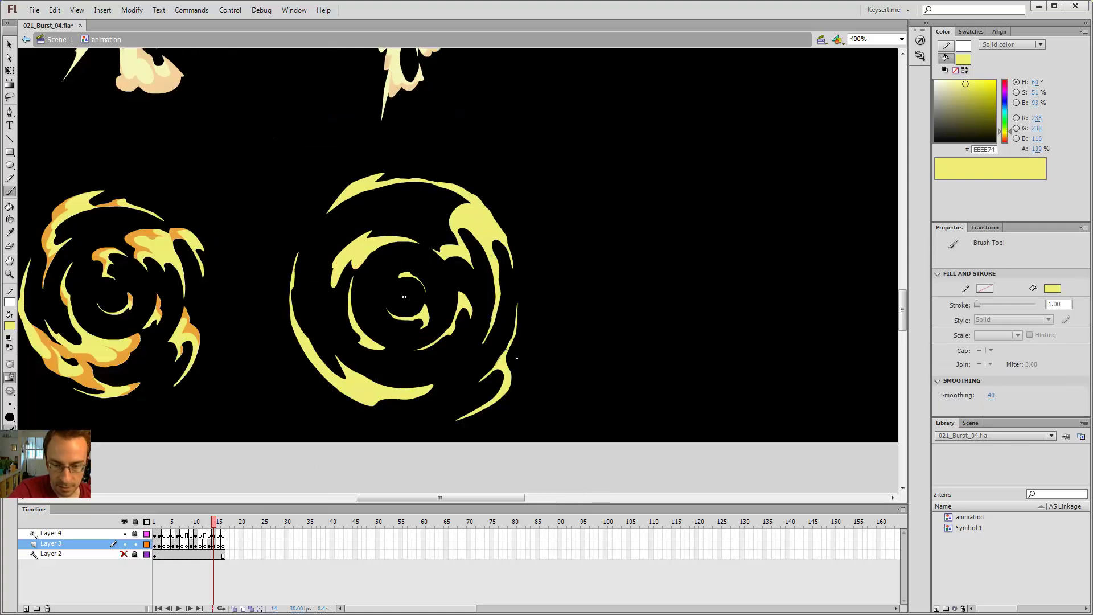
key("ctrl+minus")
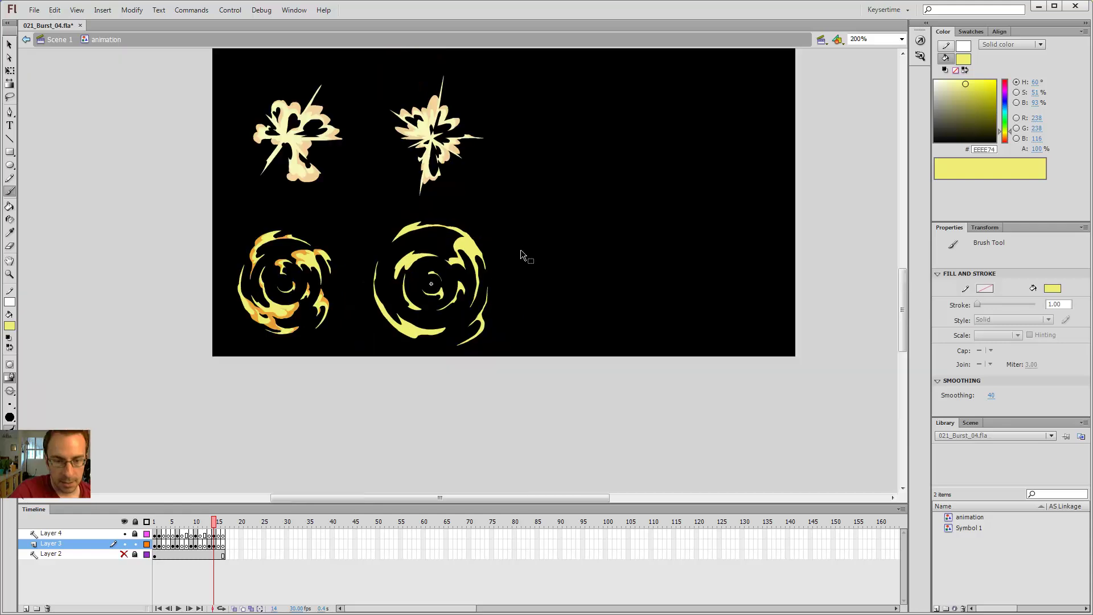
key("ctrl+minus")
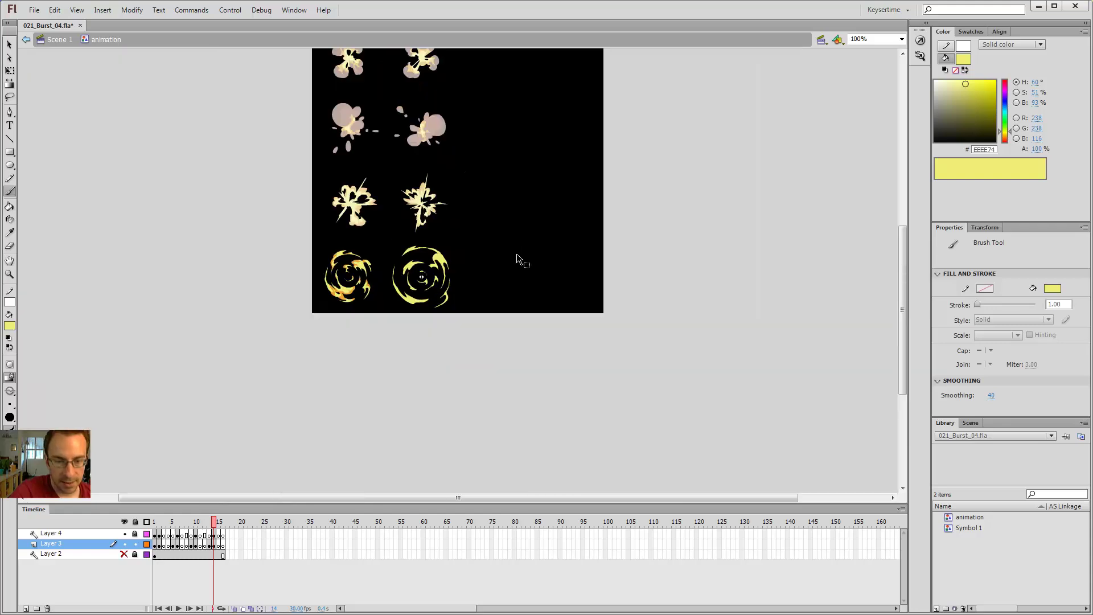
key("ctrl+equal")
key("ctrl+equal")
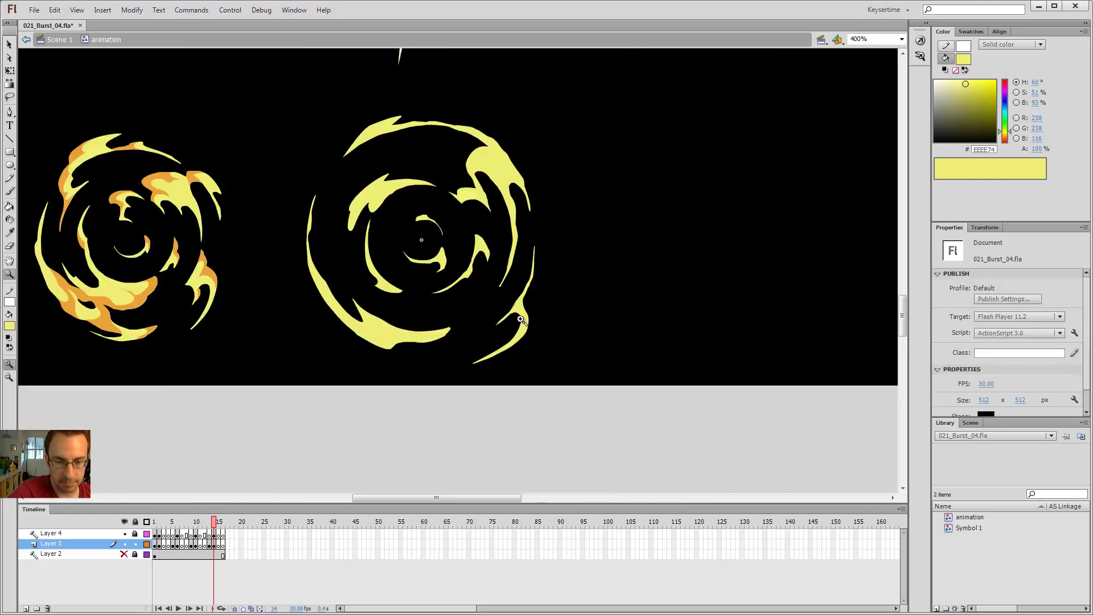
key("ctrl+z")
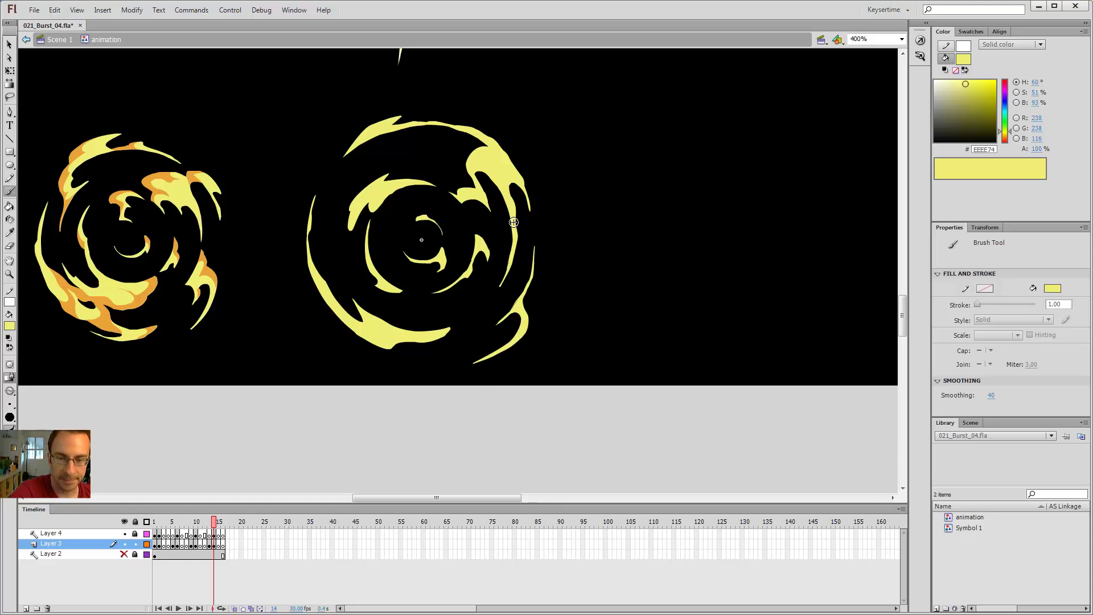
left_click(124, 553)
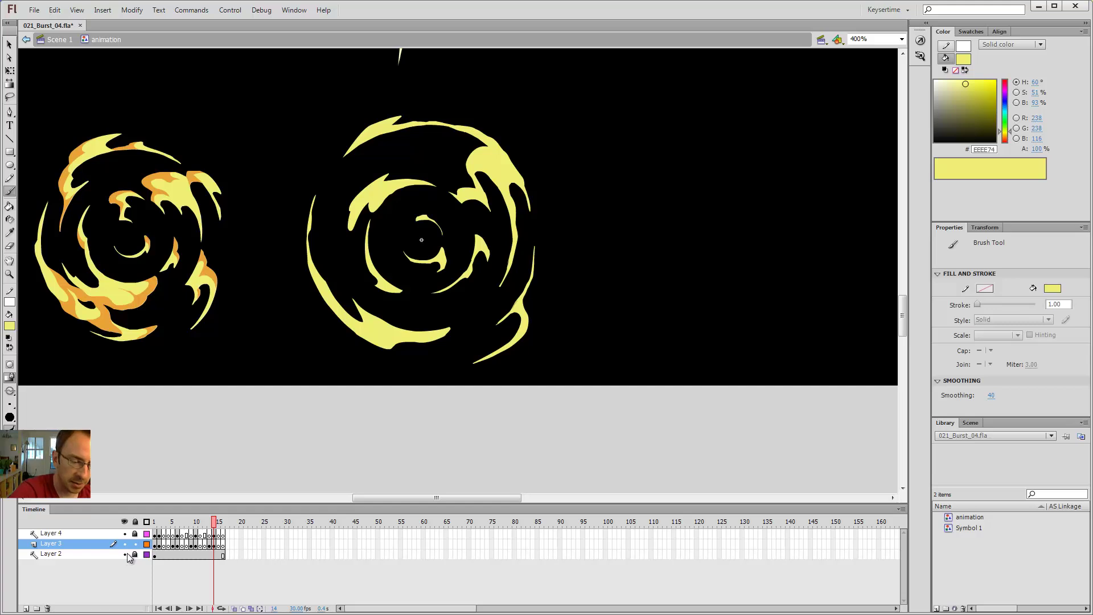
Step: Delete the detached flame shape at the lower right of the yellow swirl's outer ring
key("v")
left_click(530, 326)
key("Delete")
Step: Brush and fill a hooked yellow flame with an upward barb off the outer side of the right-hand arc
key("b")
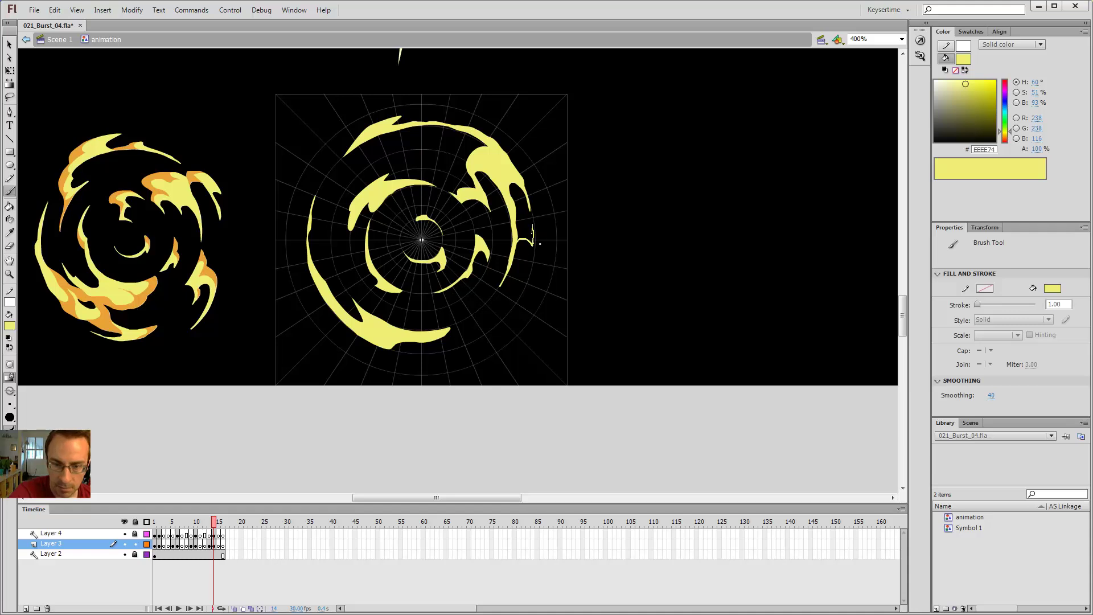
left_click_drag(532, 240, 530, 236)
key("k")
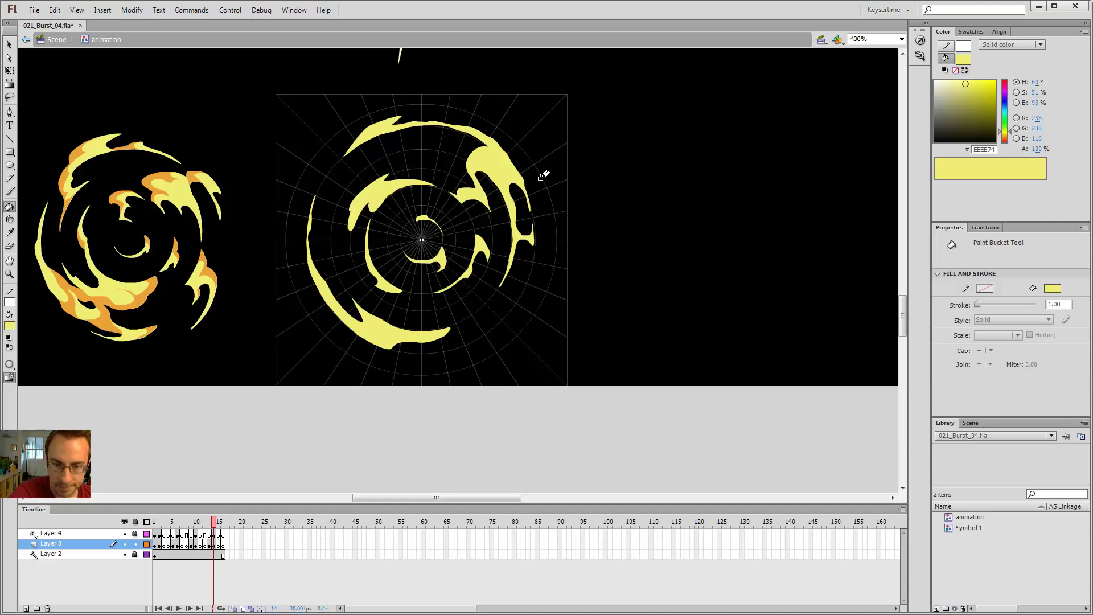
key("b")
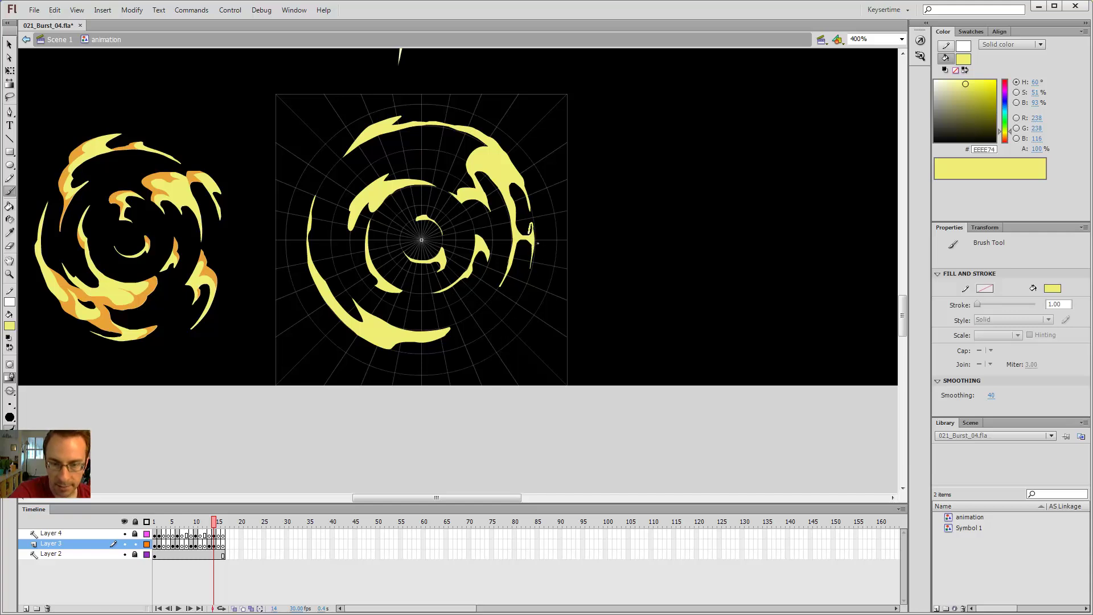
key("k")
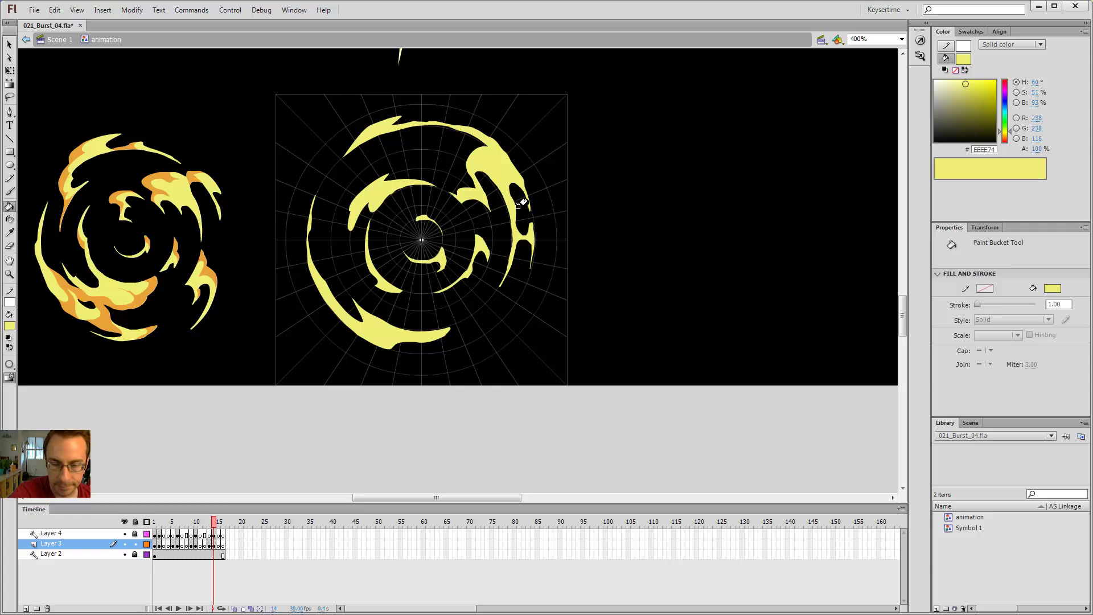
Step: Brush and fill a second upward barb between the right-hand arc and the new hooked flame
key("z")
left_click(519, 203)
key("b")
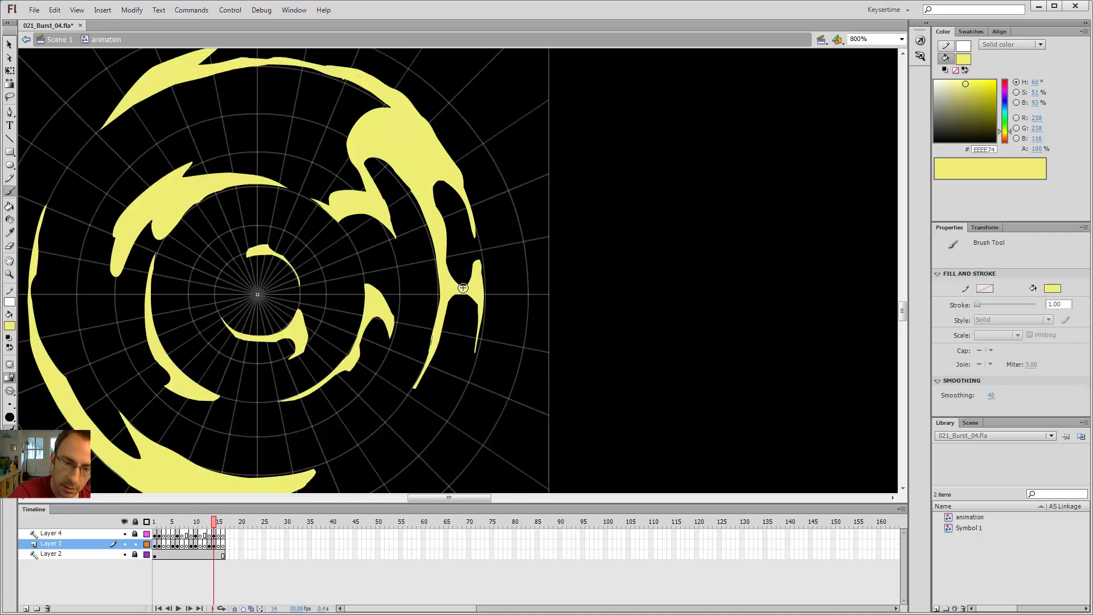
left_click_drag(471, 295, 461, 258)
key("k")
key("v")
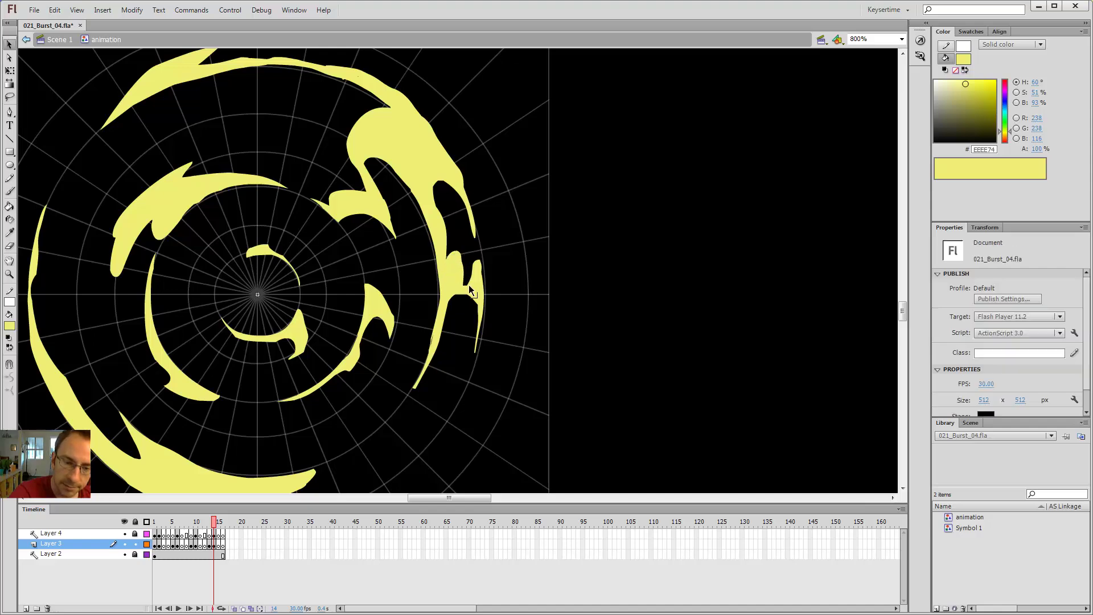
Step: Reshape the edges of the notch between the two barbs and the outer barb's tip with the Selection tool
left_click_drag(466, 285, 489, 308)
key("ctrl+z")
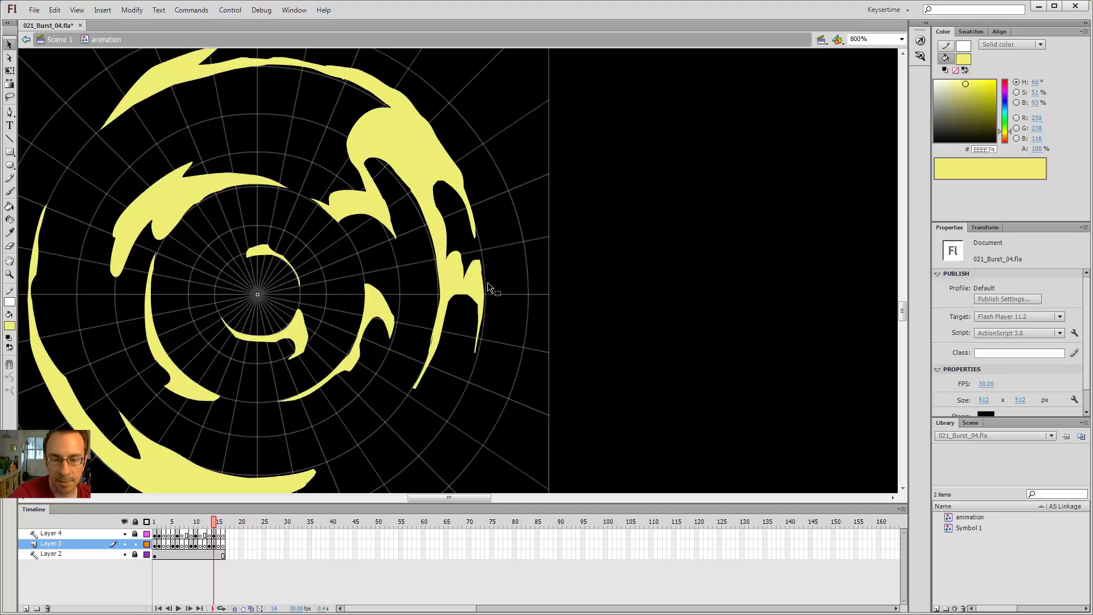
mouse_move(479, 263)
left_mouse_down()
mouse_move(490, 302)
mouse_move(485, 271)
left_mouse_up()
key("ctrl+z")
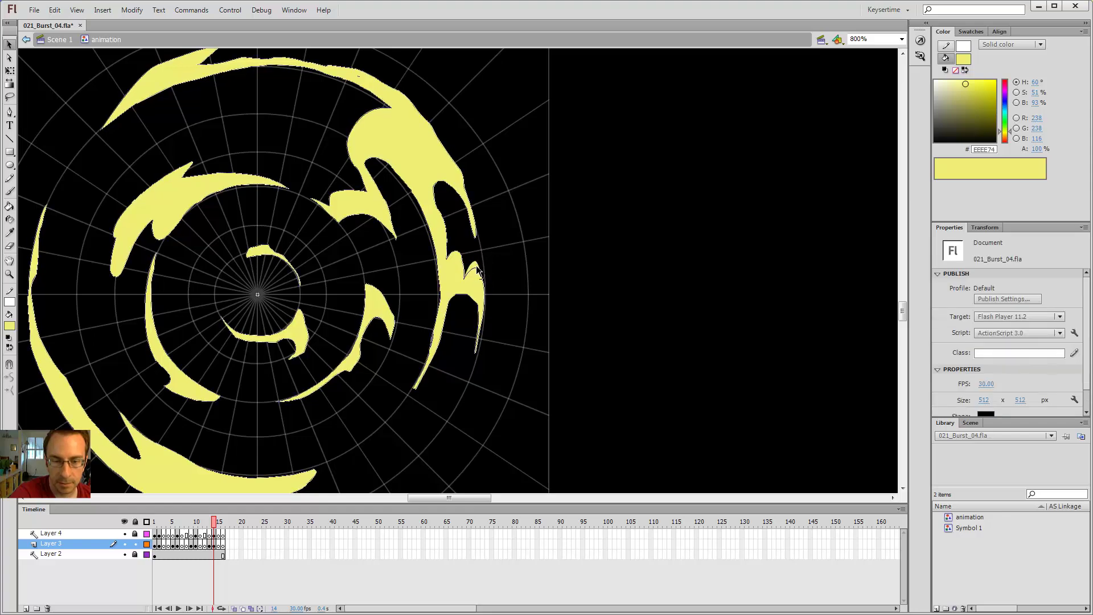
Step: Erase through the hooked flame on the right-hand arc to detach its outer prong from the inner barb
key("ctrl+minus")
key("ctrl+minus")
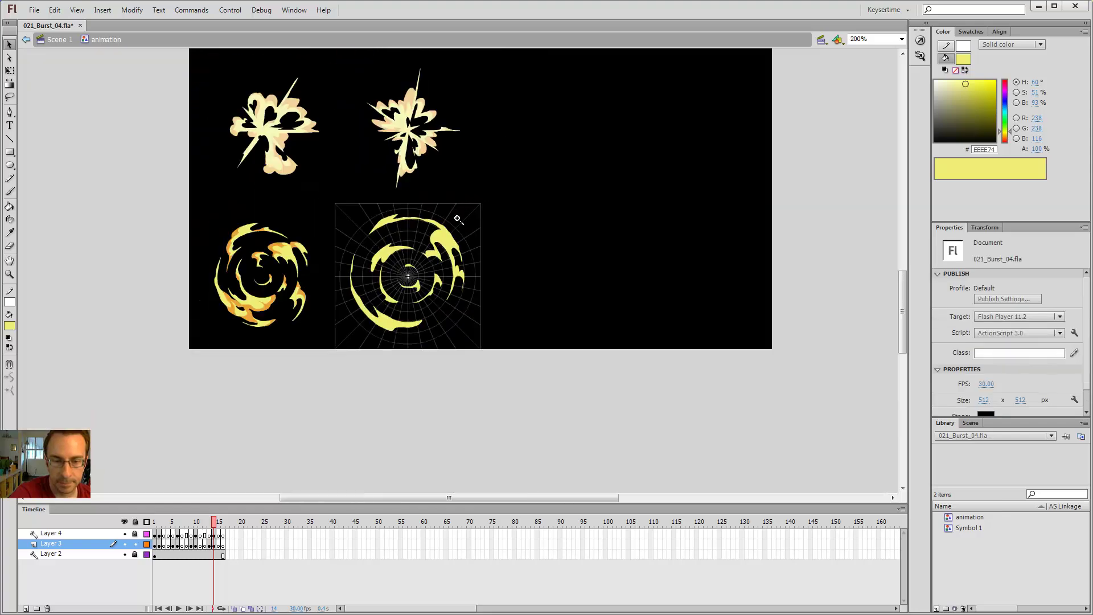
left_click(460, 257, "ctrl")
left_click(449, 299, "ctrl")
mouse_move(472, 240)
left_mouse_down()
mouse_move(478, 253)
mouse_move(468, 237)
left_mouse_up()
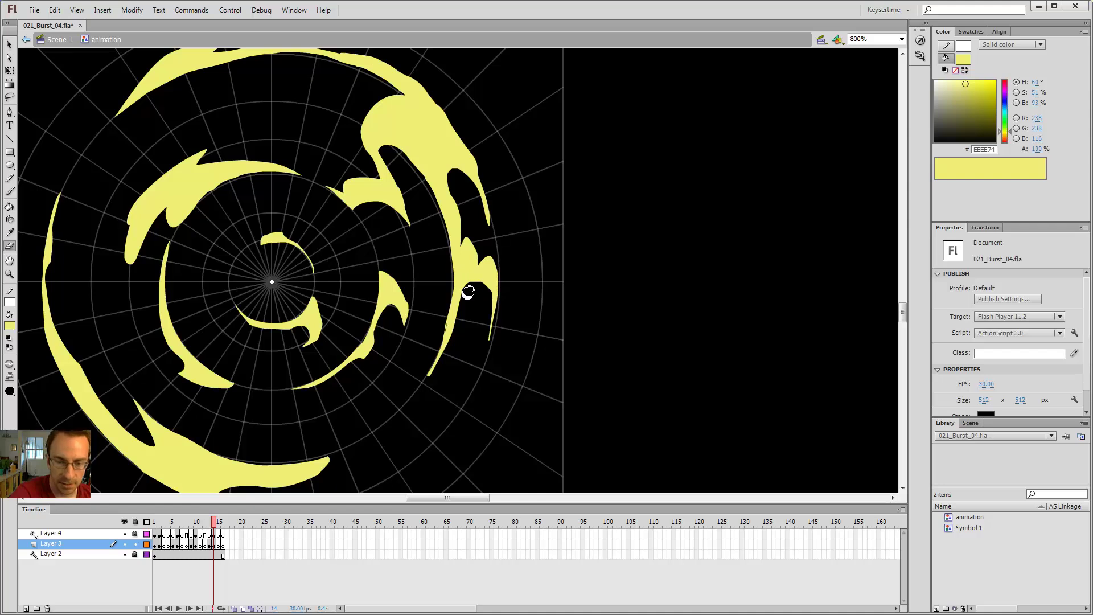
key("b")
key("e")
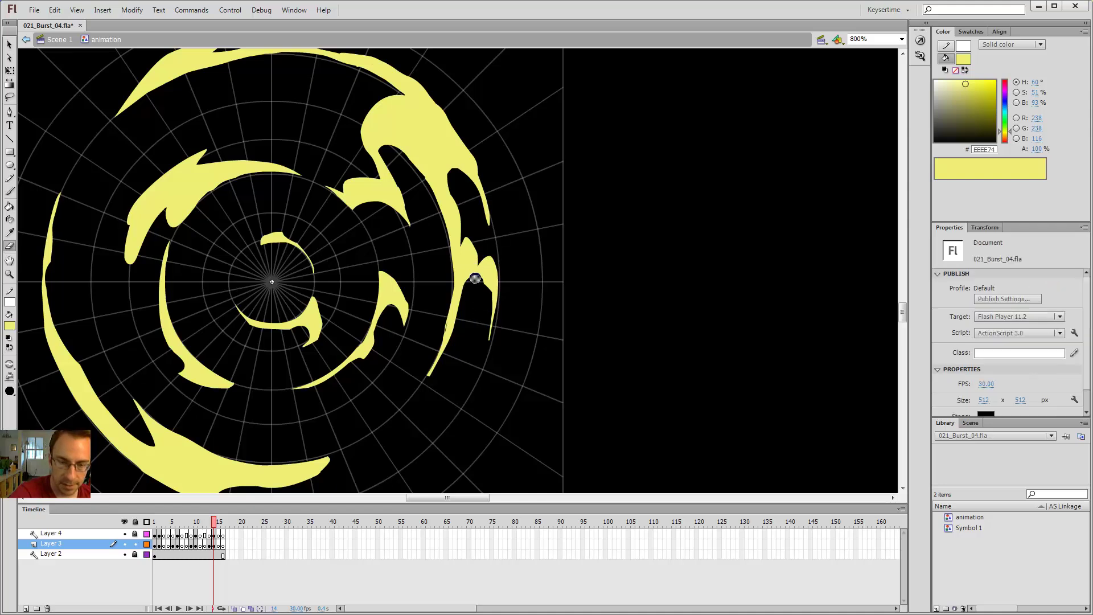
left_click_drag(482, 246, 483, 337)
Step: Brush and fill a downward point on the remaining inner barb, and delete the detached outer sliver
key("b")
mouse_move(476, 277)
left_mouse_down()
mouse_move(480, 299)
mouse_move(479, 254)
mouse_move(493, 305)
left_mouse_up()
key("k")
left_click(474, 265)
key("v")
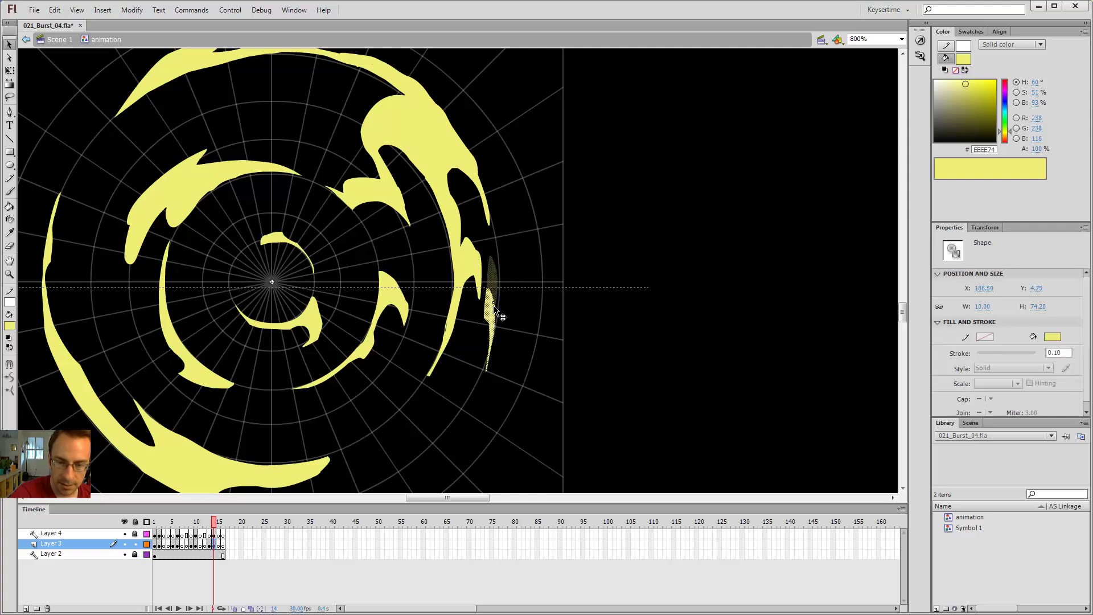
key("b")
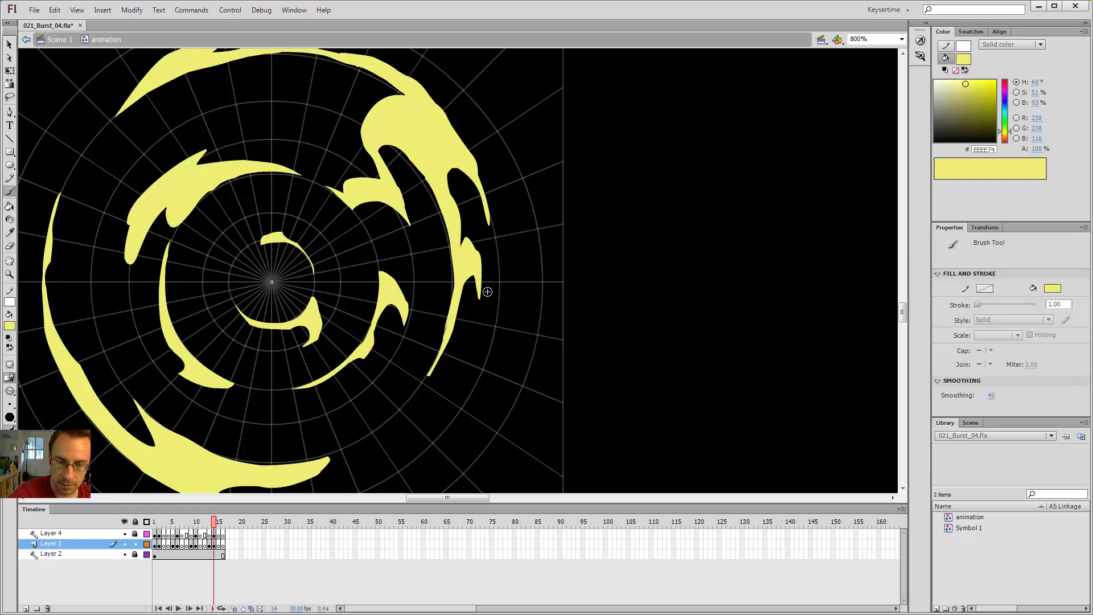
Step: Erase the lower end of the outer right-hand arc to shorten and taper it
key("ctrl+minus")
left_click(479, 265)
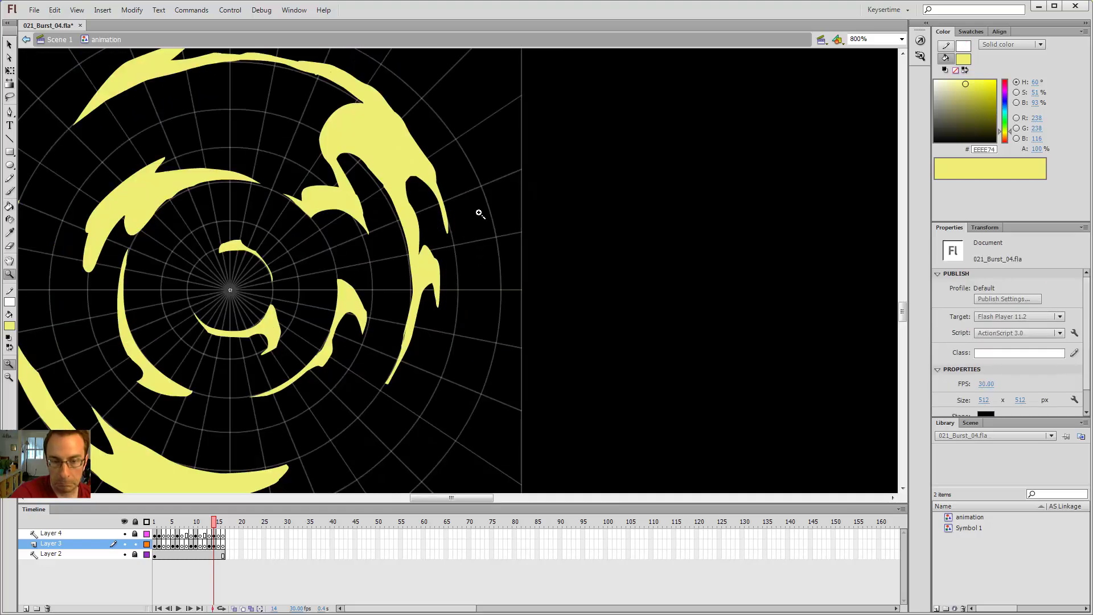
key("ctrl+minus")
left_click(460, 270)
key("e")
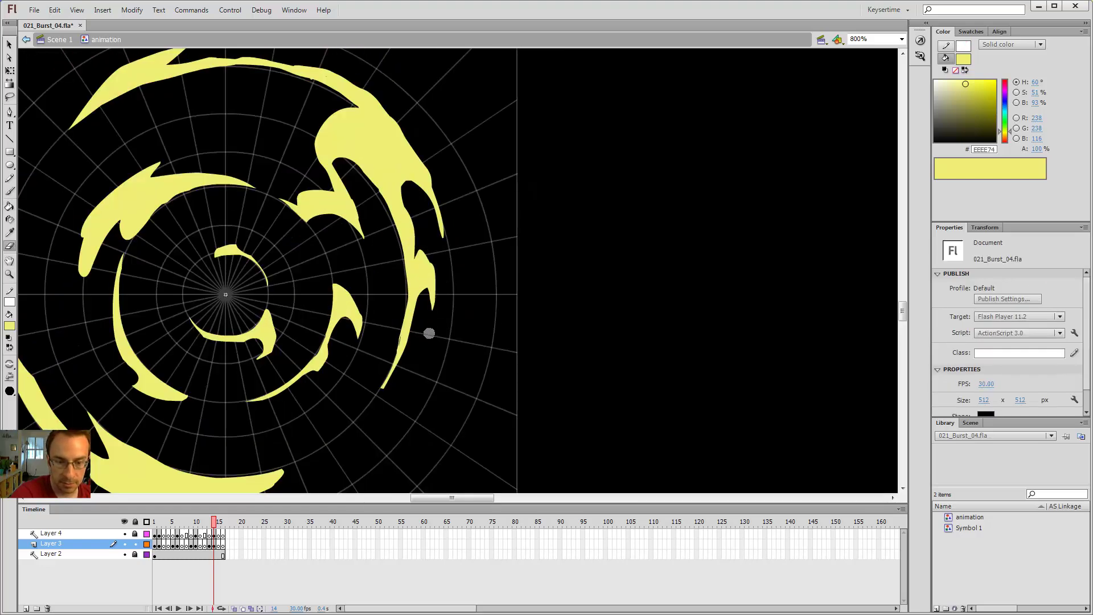
left_click_drag(392, 387, 402, 365)
key("ctrl+minus")
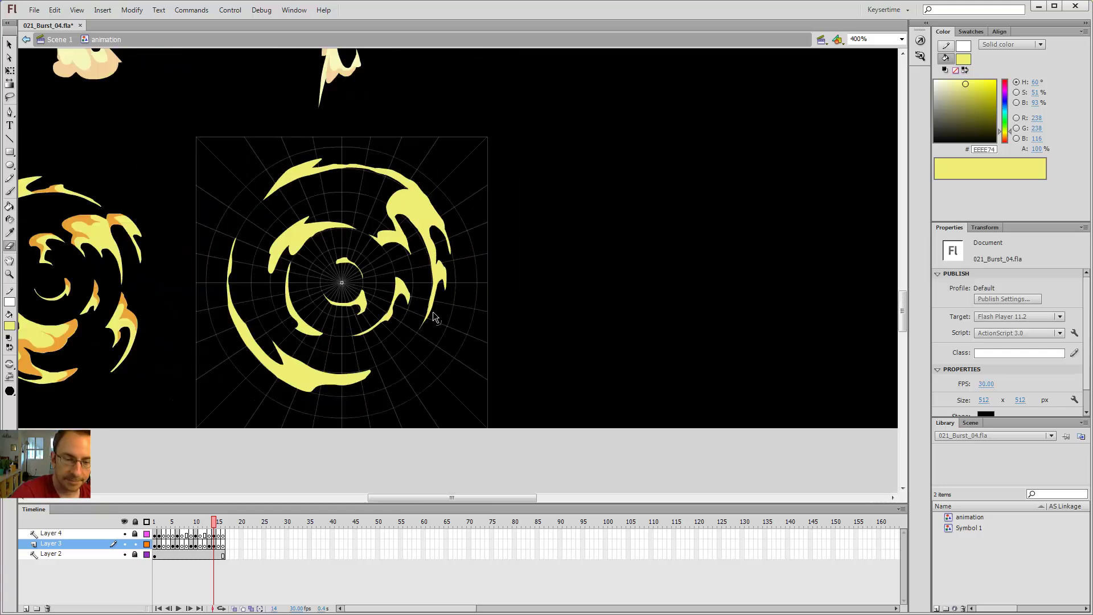
Step: Brush a short, thin yellow flame sliver just below the lower end of the outer right-hand arc
key("b")
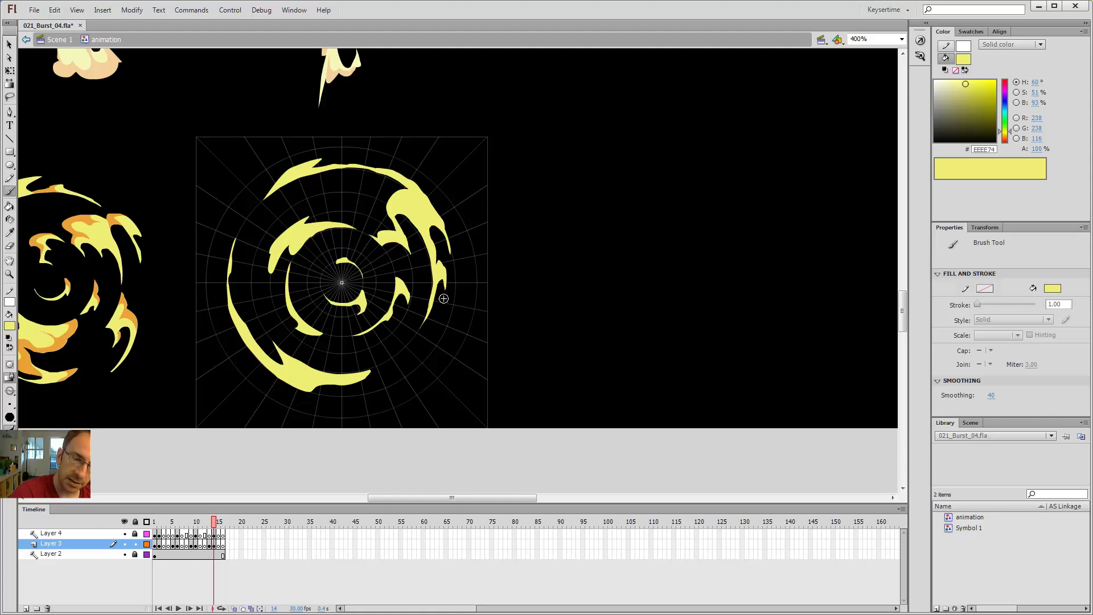
key("ctrl+minus")
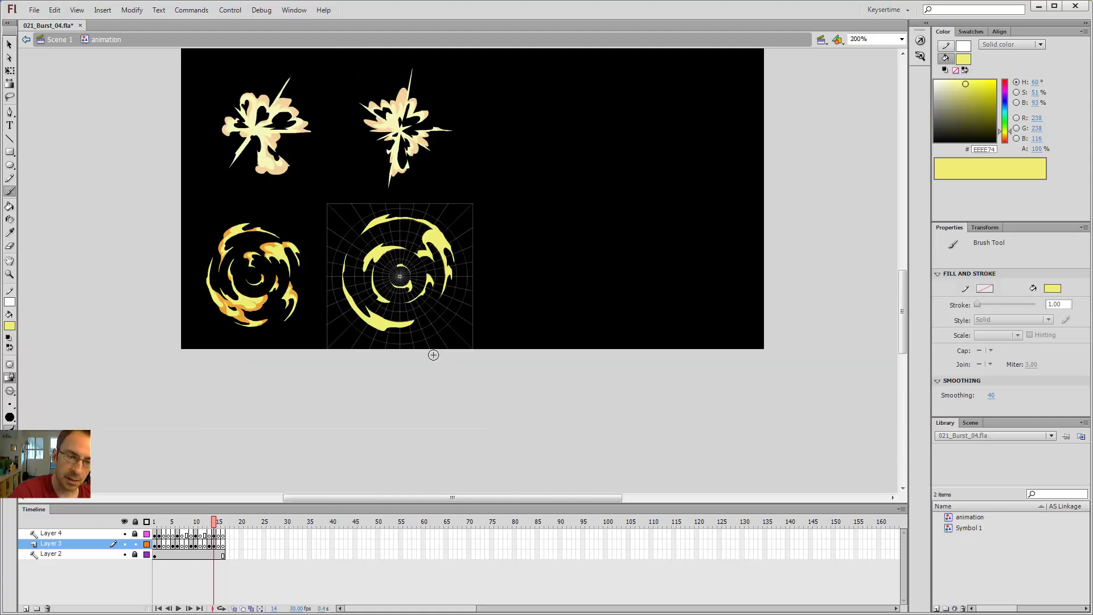
key("ctrl+equal")
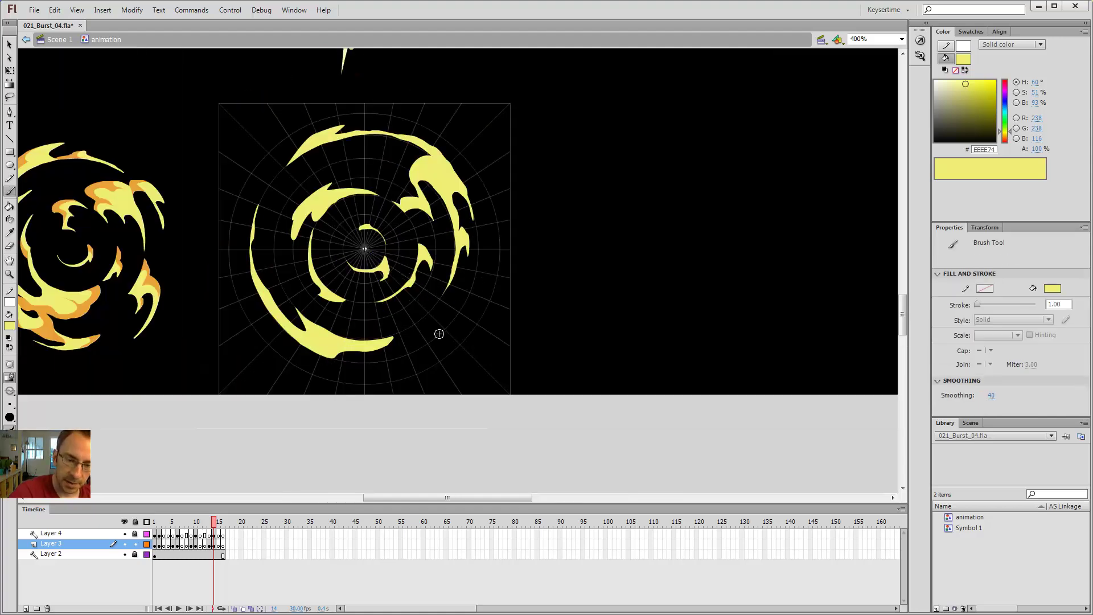
left_click_drag(439, 333, 457, 312)
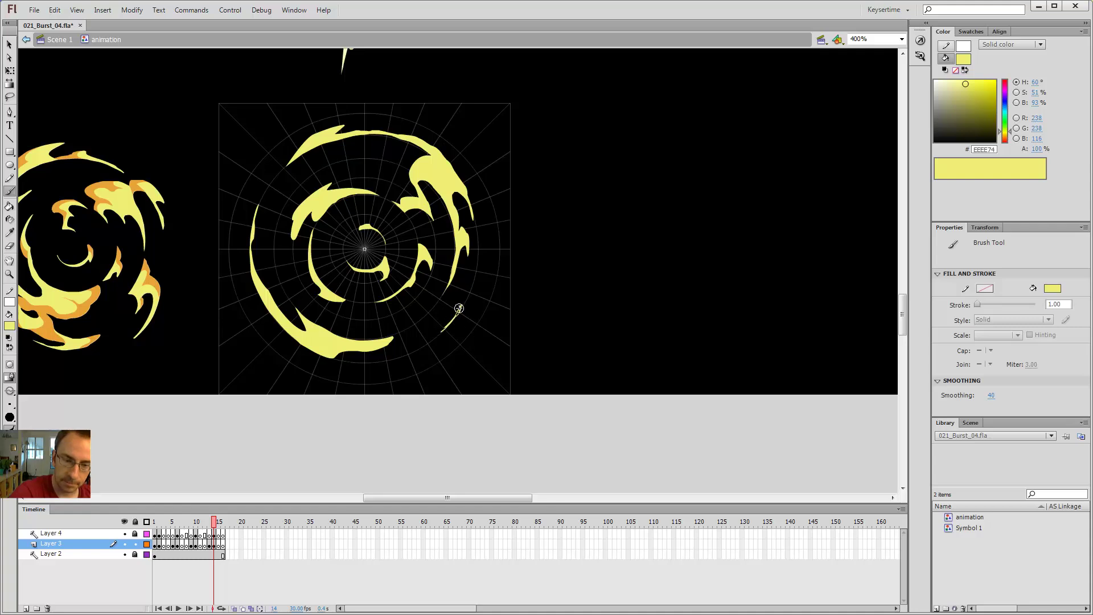
key("k")
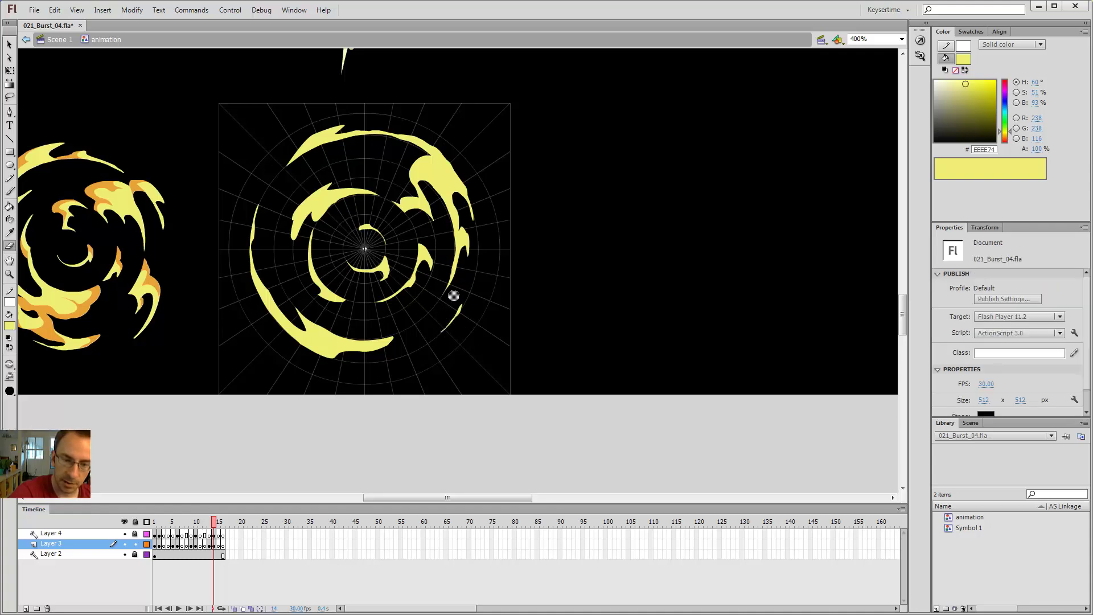
Step: Thin the new sliver with the Eraser, and brush and fill a barbed outer edge on it in yellow
key("z")
left_click(472, 281)
key("e")
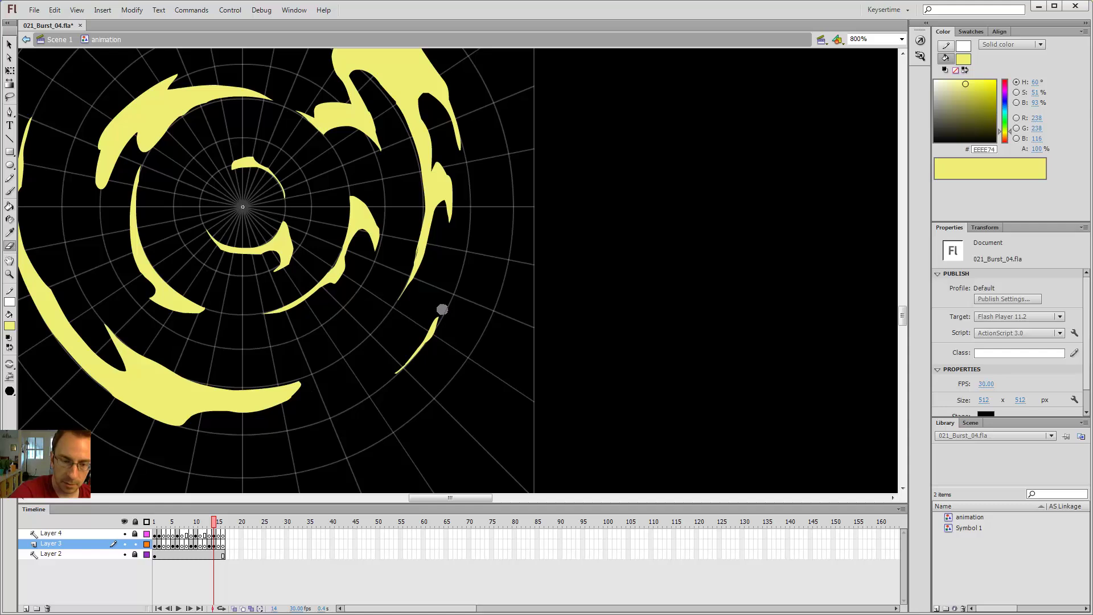
mouse_move(442, 309)
left_mouse_down()
mouse_move(427, 331)
mouse_move(436, 324)
left_mouse_up()
key("b")
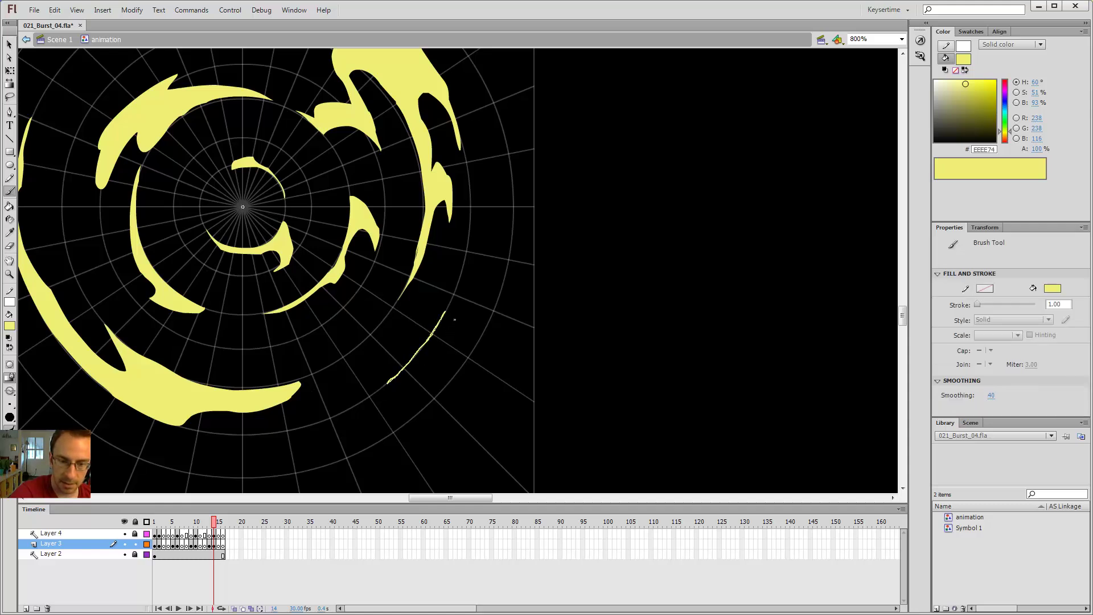
left_click_drag(446, 310, 440, 340)
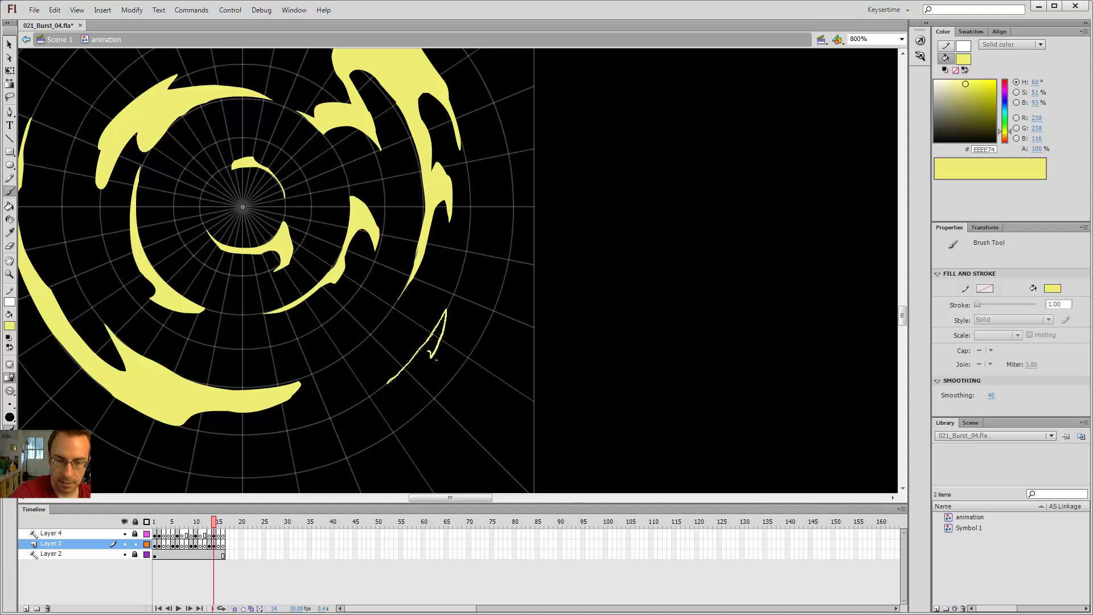
left_click_drag(414, 378, 401, 373)
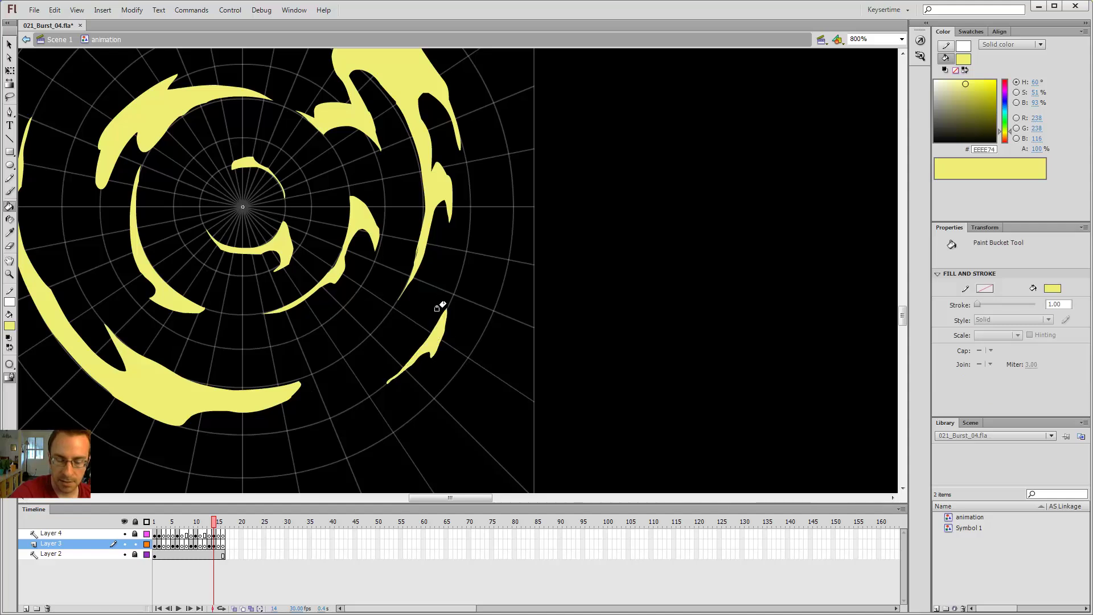
Step: Trim the inner right-hand hook's outer edge with the Eraser and thicken the narrow top stretch of the outer arc with the Brush
key("e")
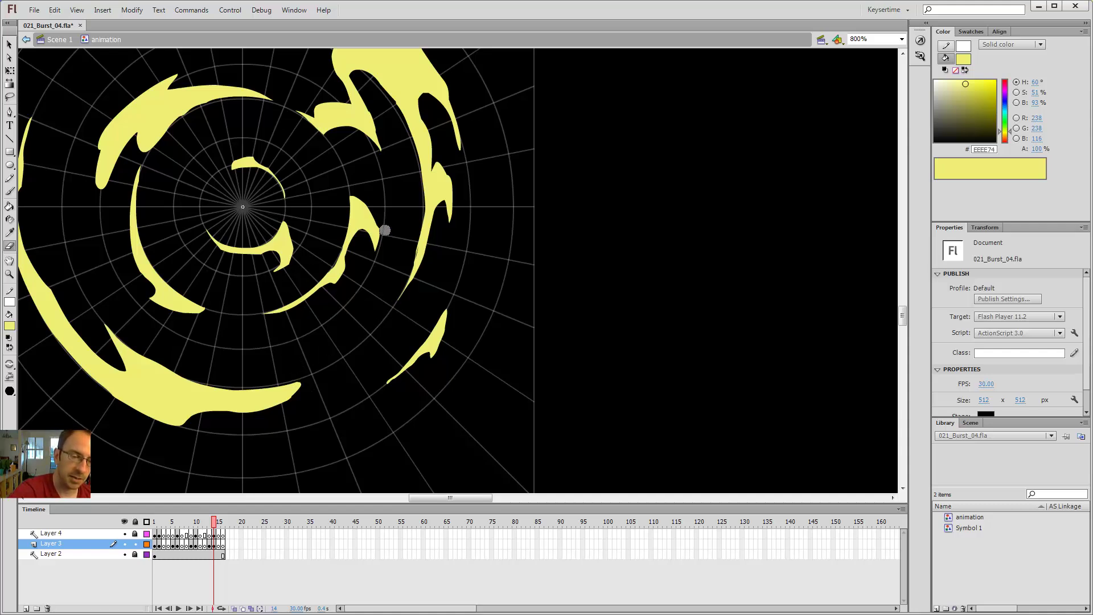
key("ctrl+minus")
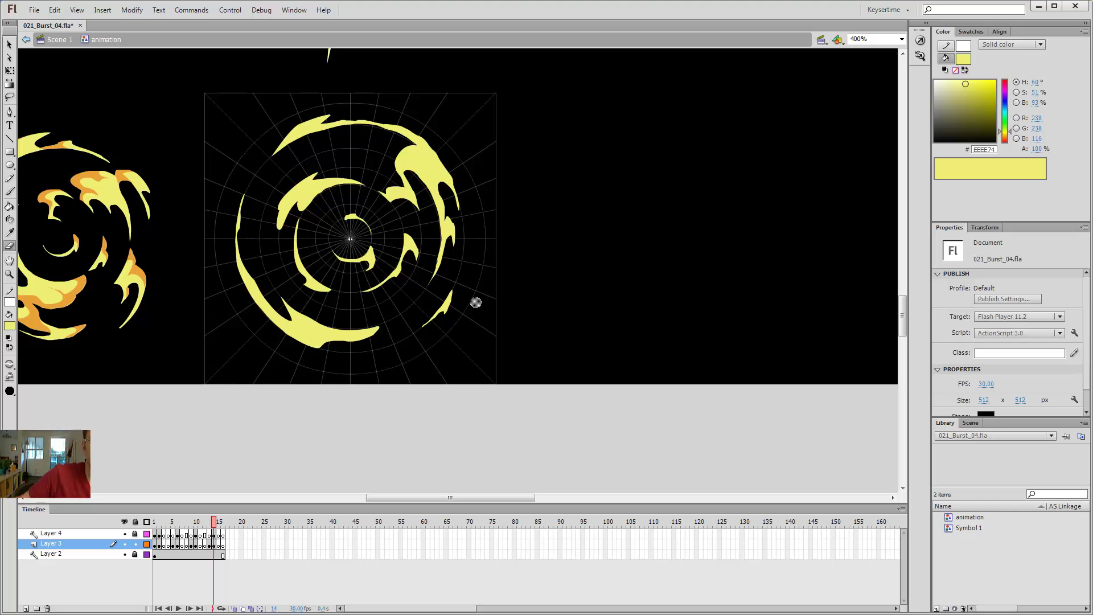
key("z")
left_click(308, 202)
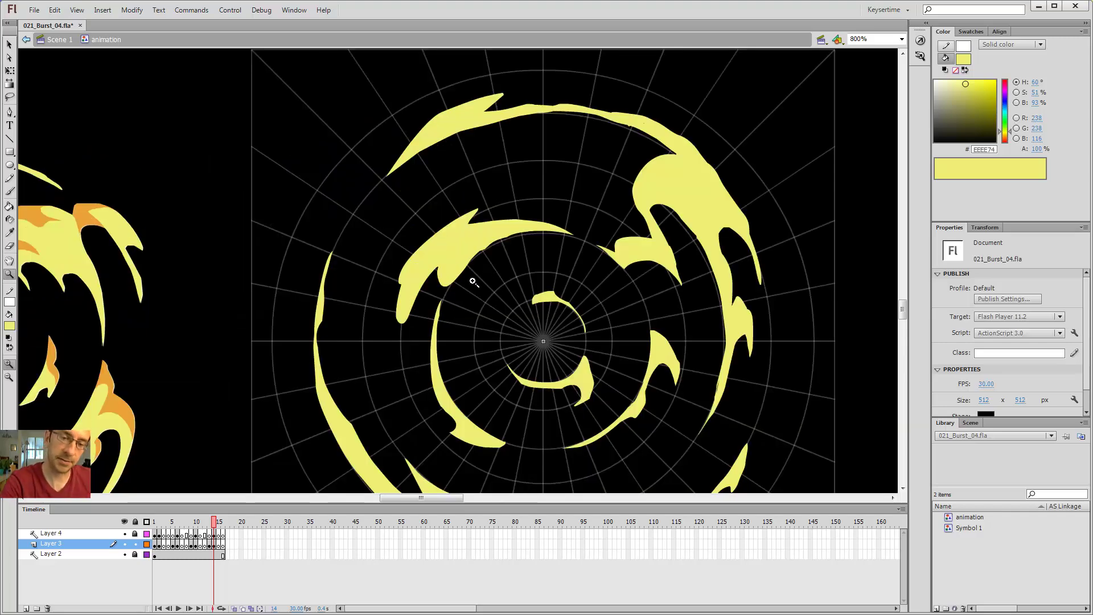
key("b")
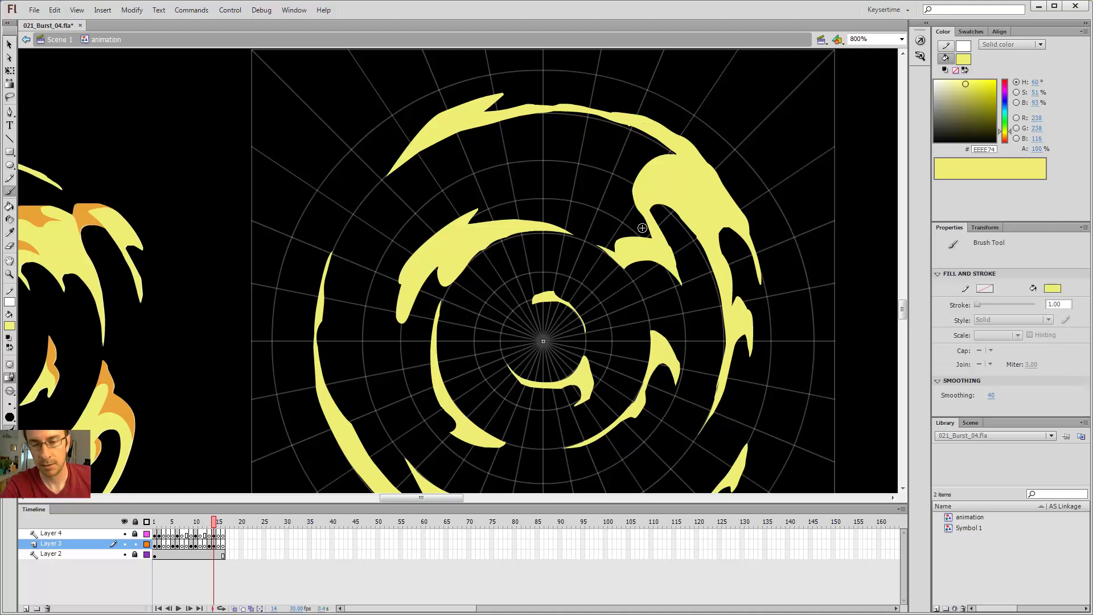
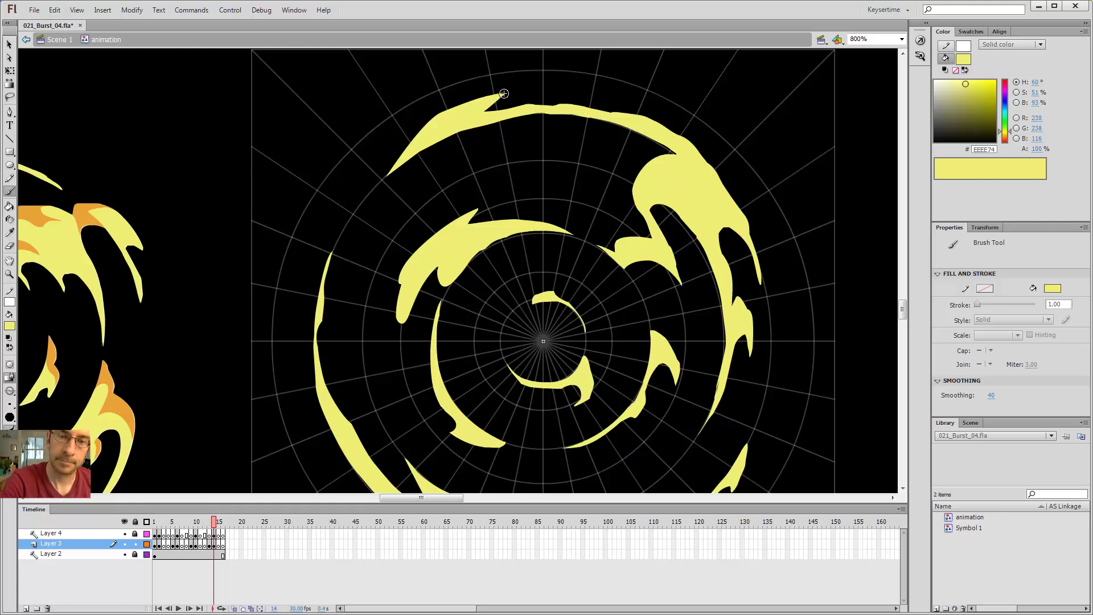
key("v")
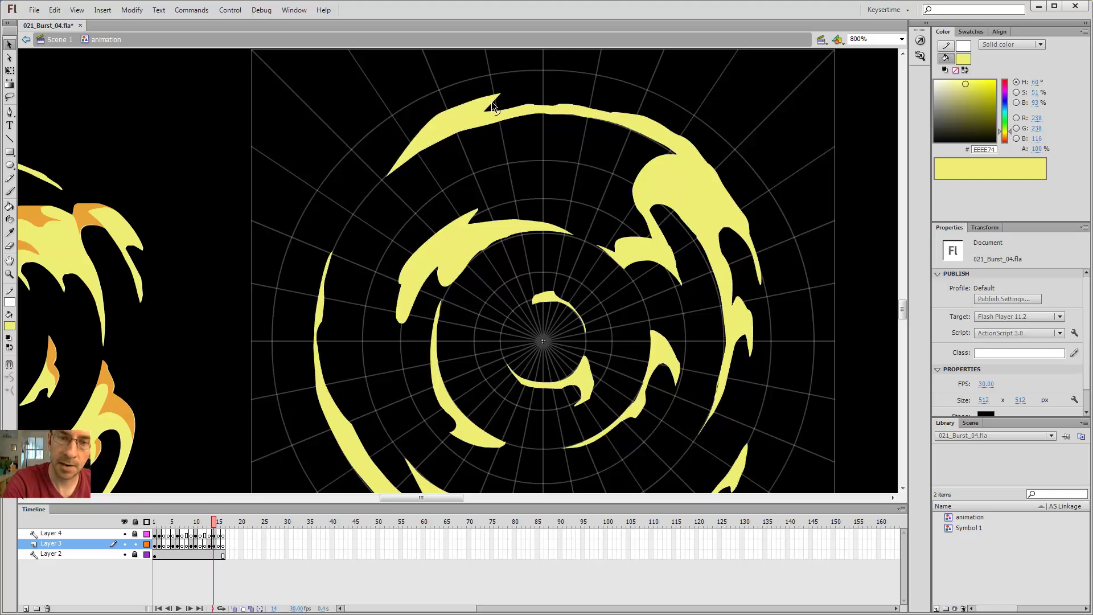
Step: Sample the orange shading colour E9A235 from the previous swirl drawing as the fill colour
key("space")
left_click_drag(267, 216, 488, 193)
key("i")
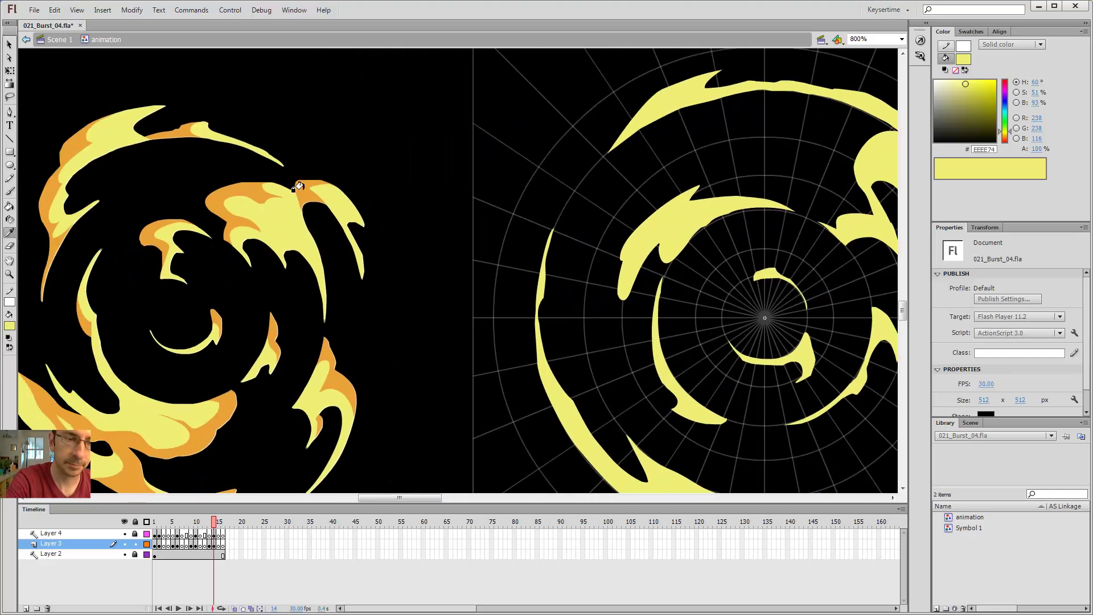
left_click(298, 188)
Step: Pencil a jagged shading boundary across the upper-left inner flame and compare the swirl with the earlier burst drawings
key("space")
left_click_drag(662, 250, 531, 160)
key("y")
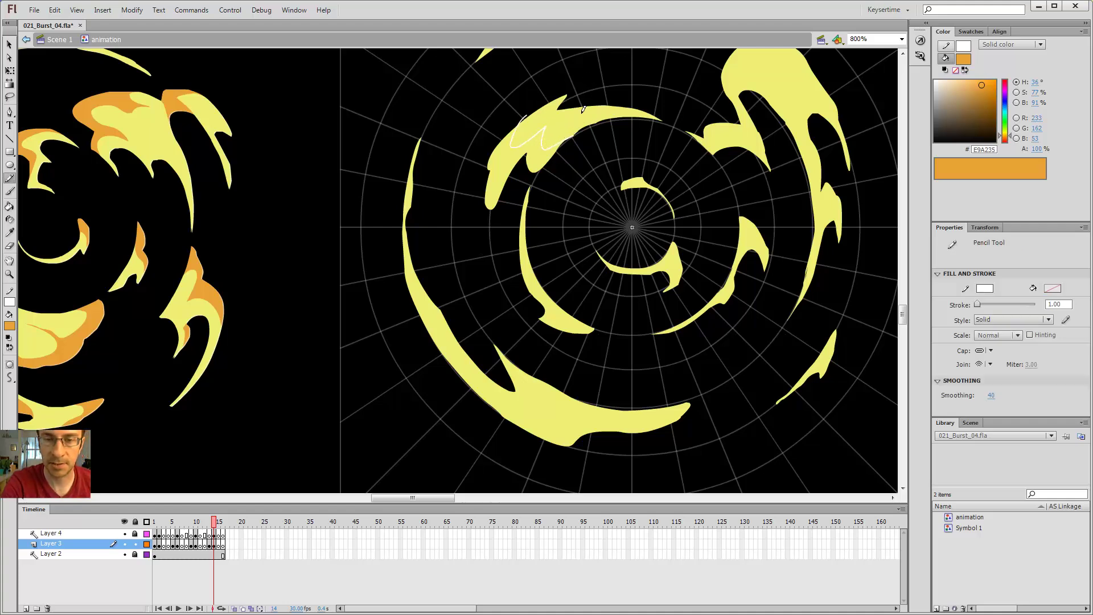
key("ctrl+minus")
key("space")
left_click_drag(592, 65, 597, 381)
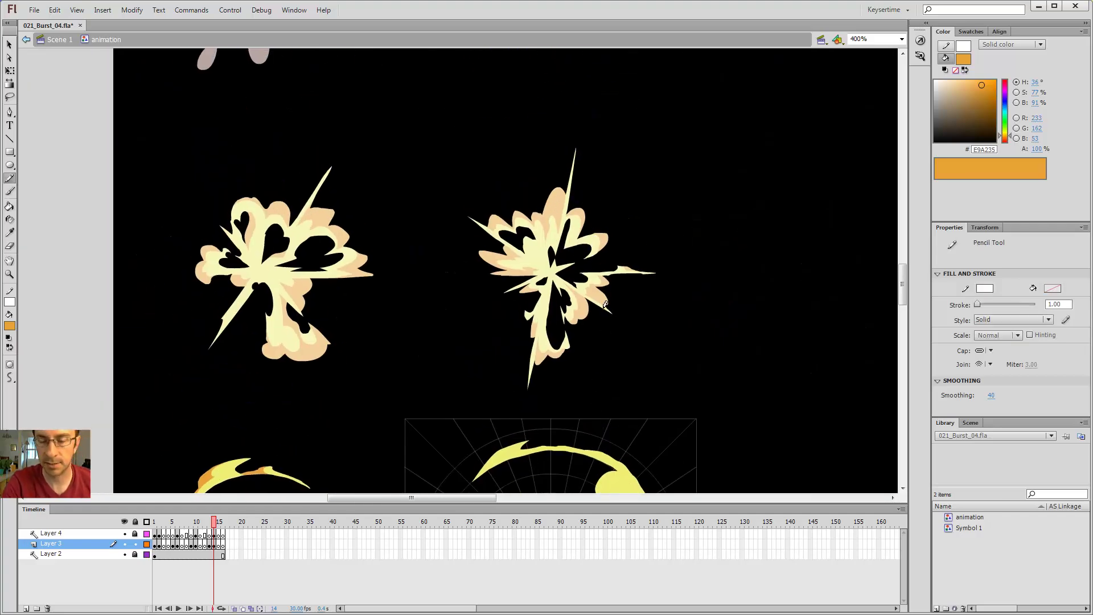
left_click_drag(603, 309, 670, 132)
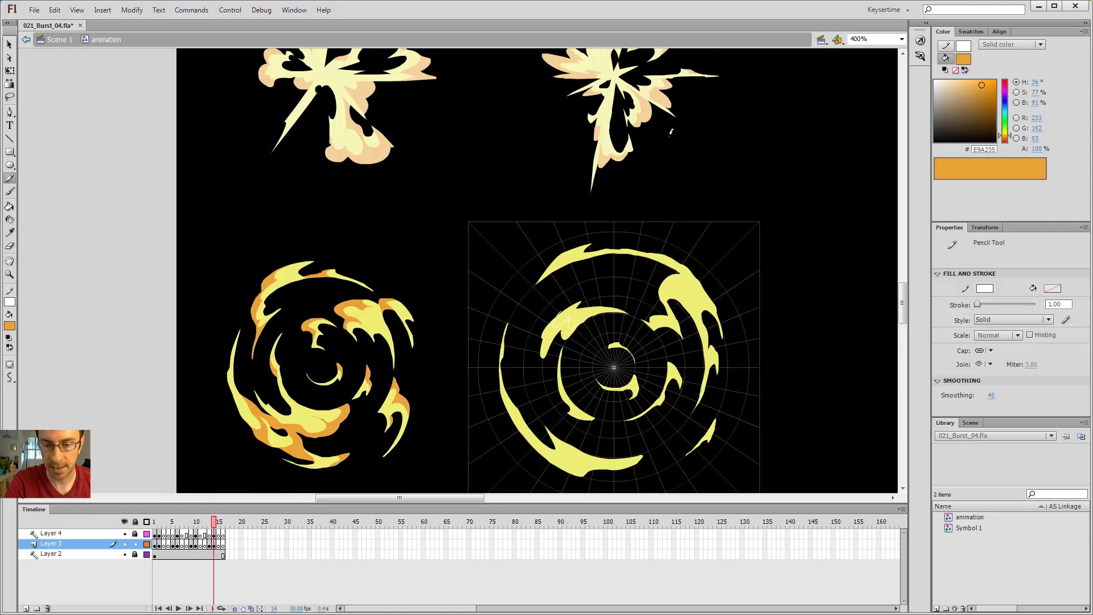
Step: Fill the lower-left part of the upper-left inner flame with orange and delete the pencilled boundary line
key("k")
left_click(555, 336)
key("v")
left_click(575, 326)
left_click(582, 329)
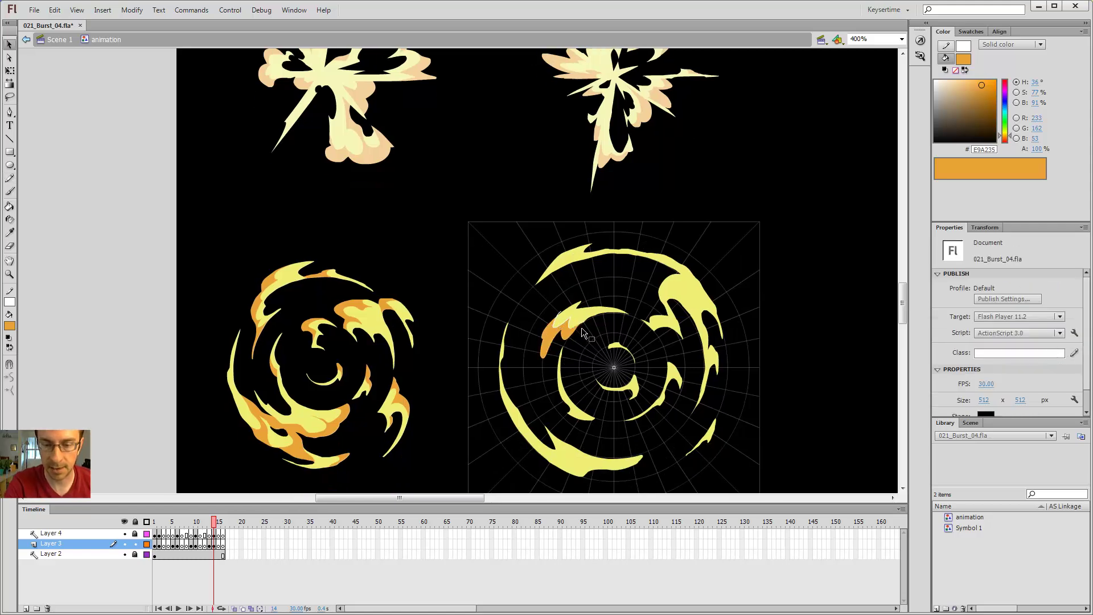
mouse_move(568, 326)
left_mouse_down()
mouse_move(591, 309)
mouse_move(632, 217)
left_mouse_up()
double_click(578, 330)
key("Delete")
Step: Pencil a shading boundary on the hooked flame just below the grid centre, fill its outer side orange, and delete the line
key("z")
left_click(631, 218)
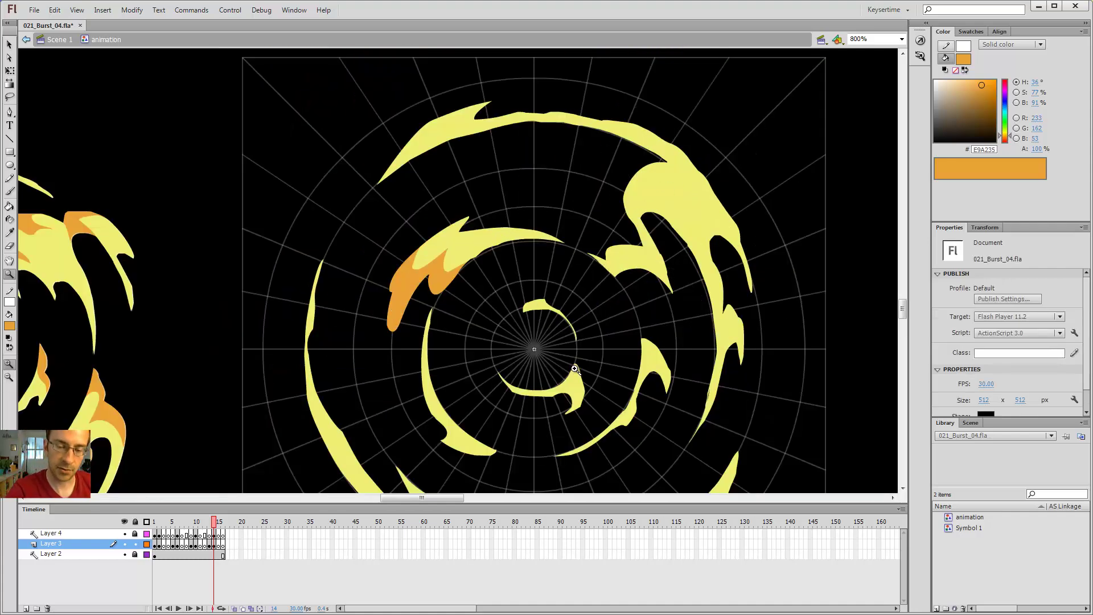
key("y")
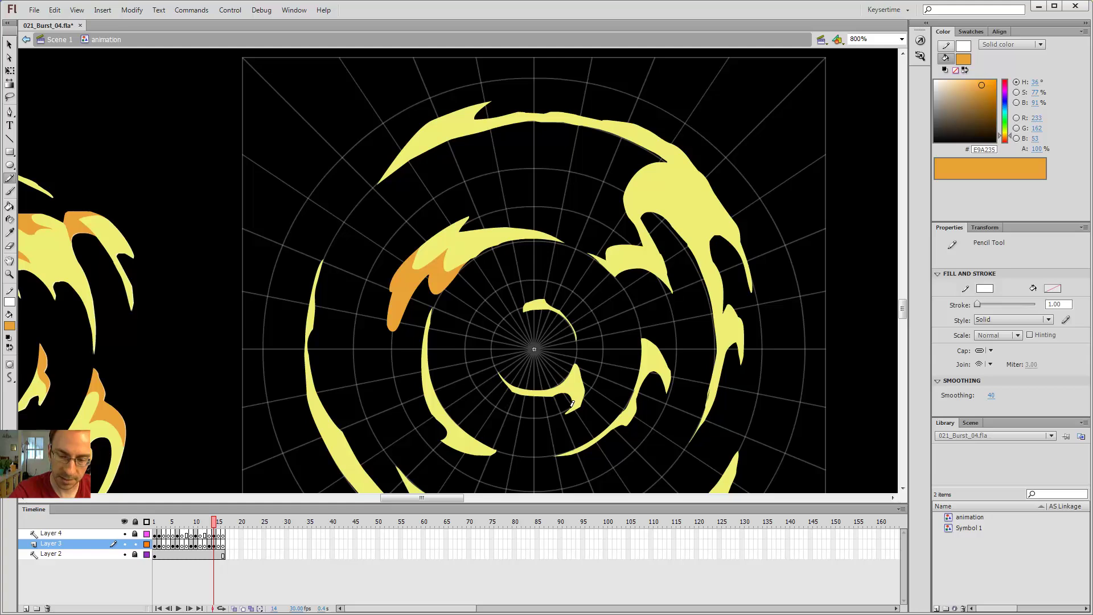
key("k")
left_click(574, 376)
key("v")
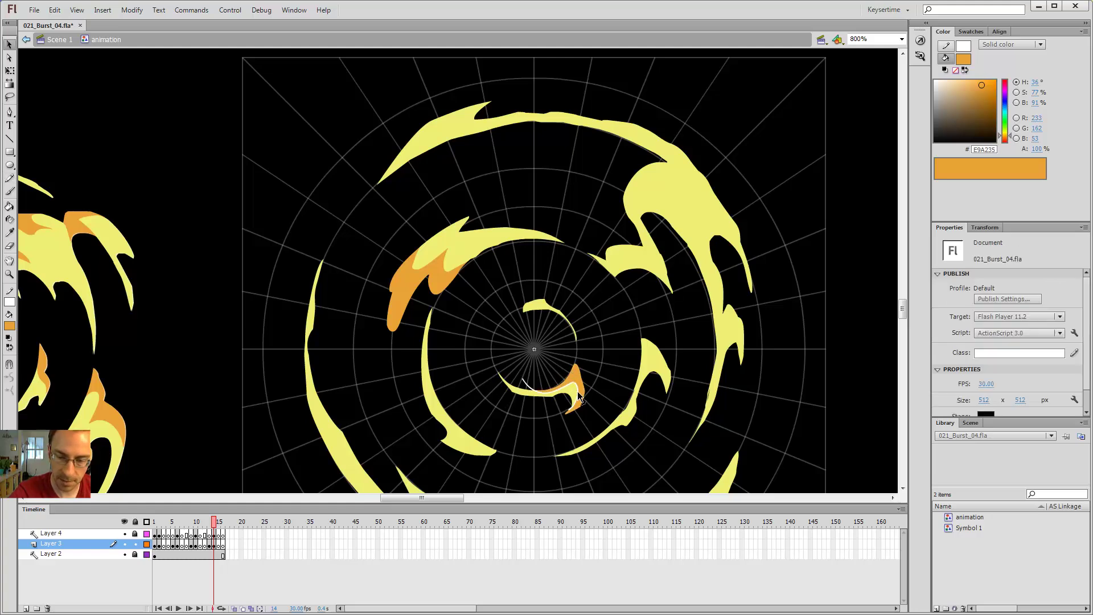
double_click(576, 392)
key("Delete")
Step: Shade the blunt left end of the small arc above the grid centre orange using a temporary pencil boundary
key("y")
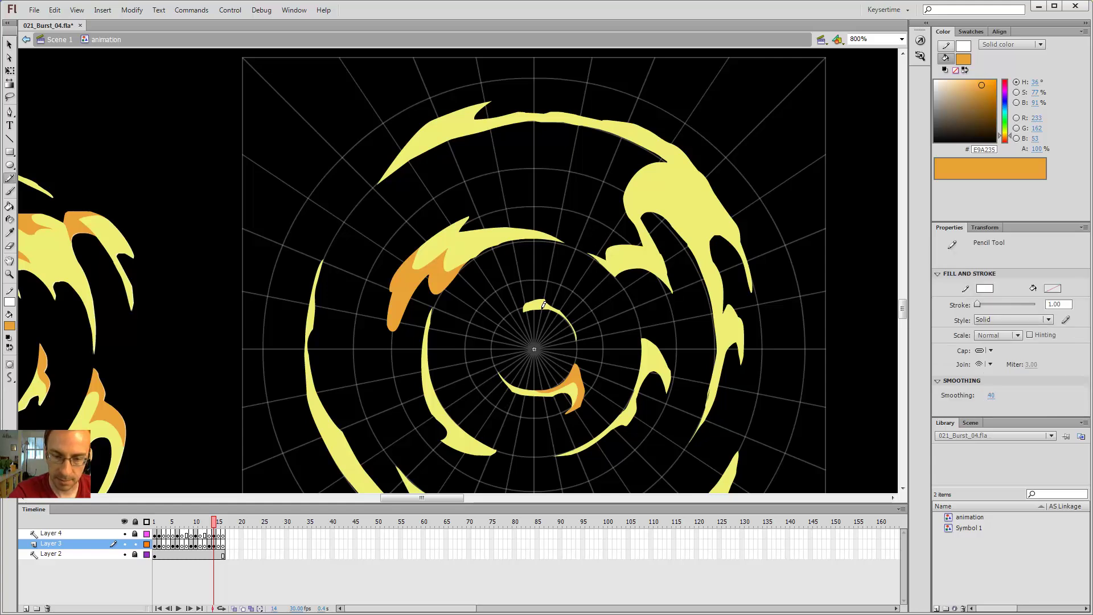
key("k")
left_click(531, 305)
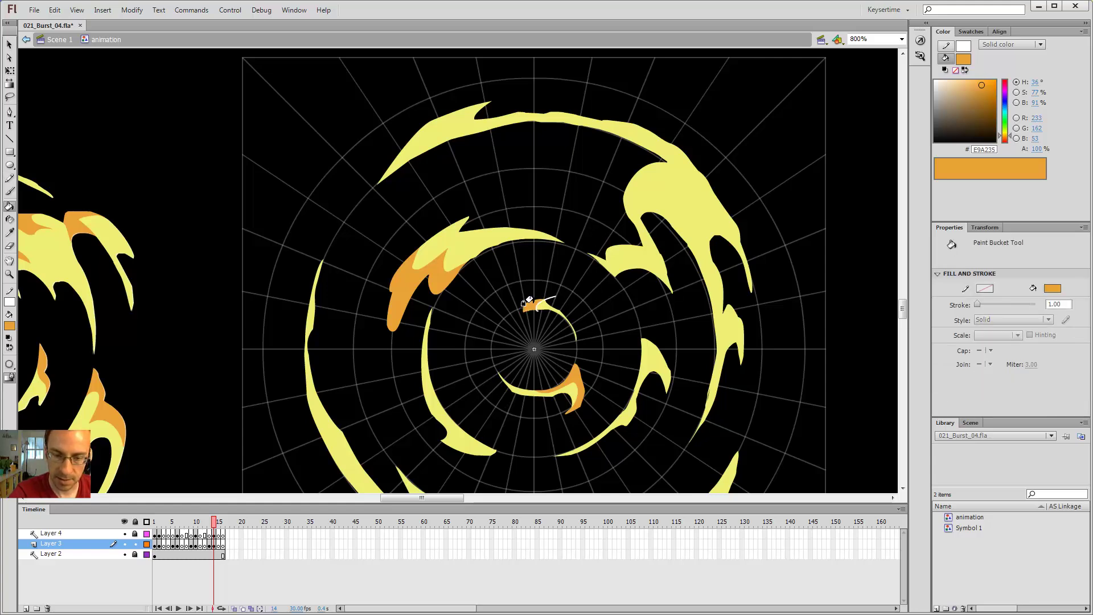
key("v")
double_click(538, 306)
key("Delete")
Step: Set the Pencil stroke to 0.10 and shade the upper-left edge of the small upper-right inner barb orange
key("y")
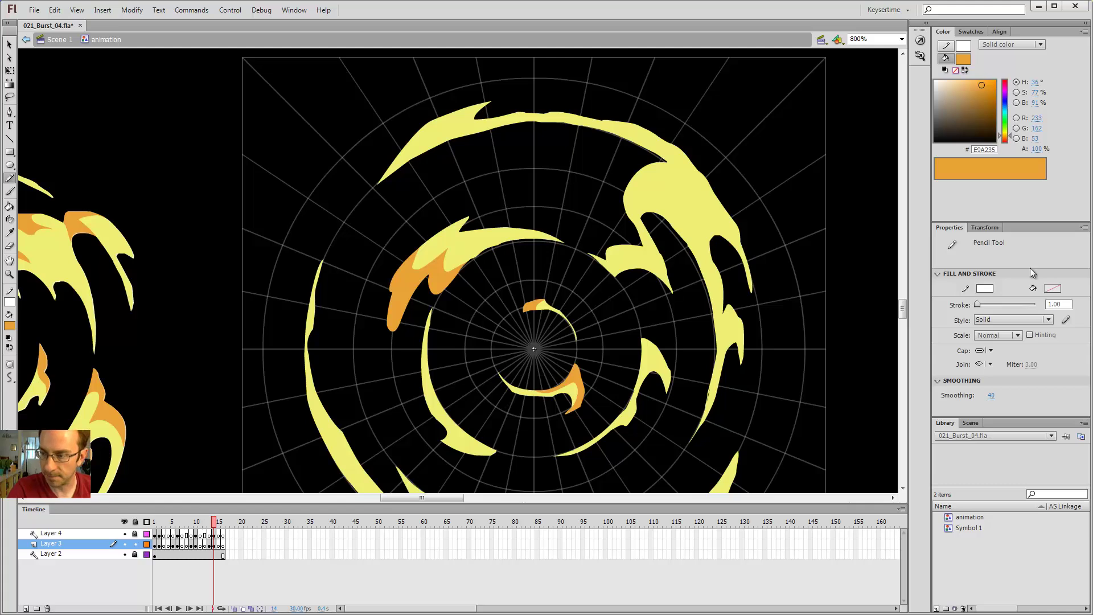
left_click_drag(976, 306, 968, 306)
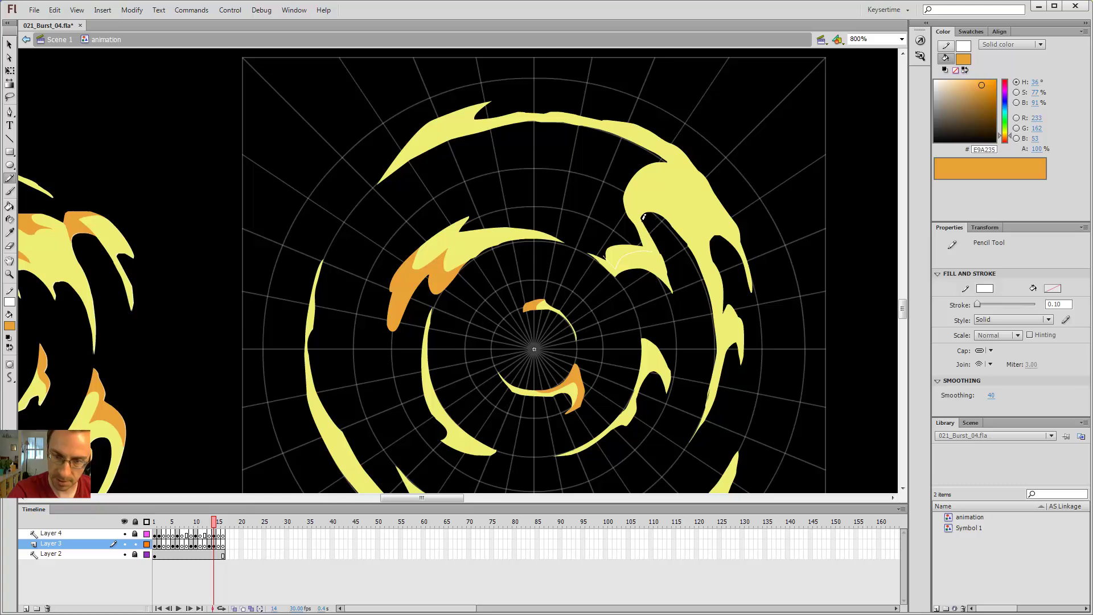
key("k")
left_click(631, 246)
key("v")
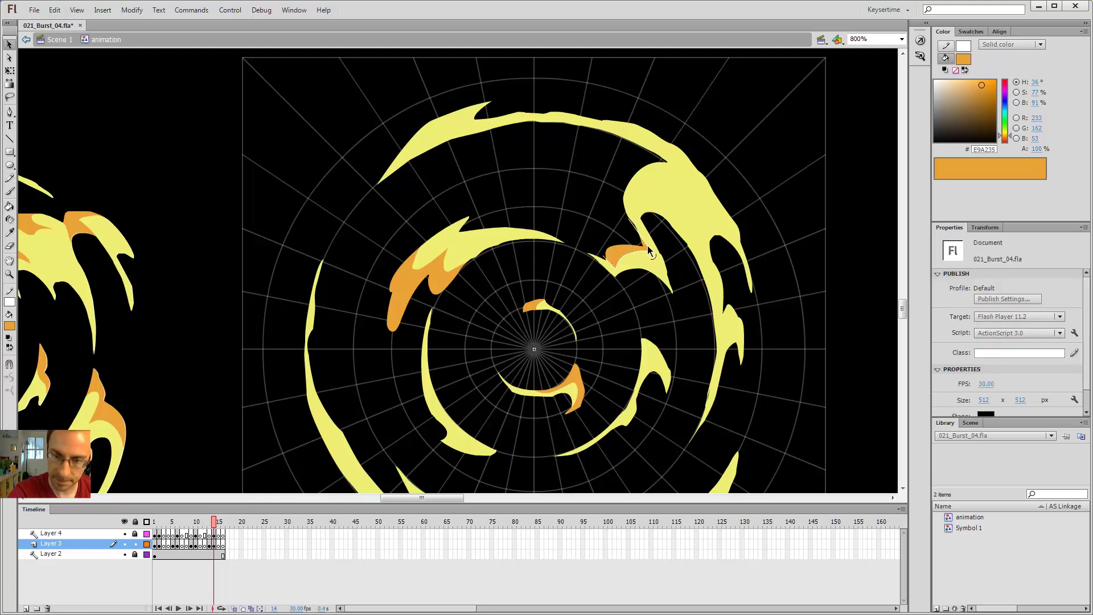
Step: Pencil a curved boundary through the large upper-right flame lobe, fill its upper part orange, and delete the line
key("y")
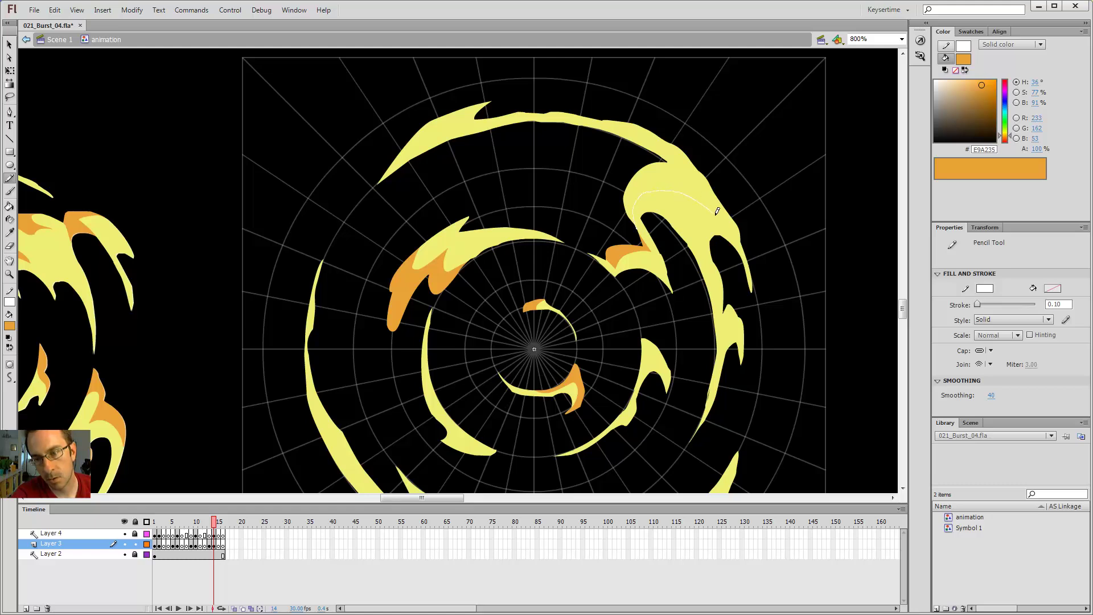
key("k")
left_click(686, 189)
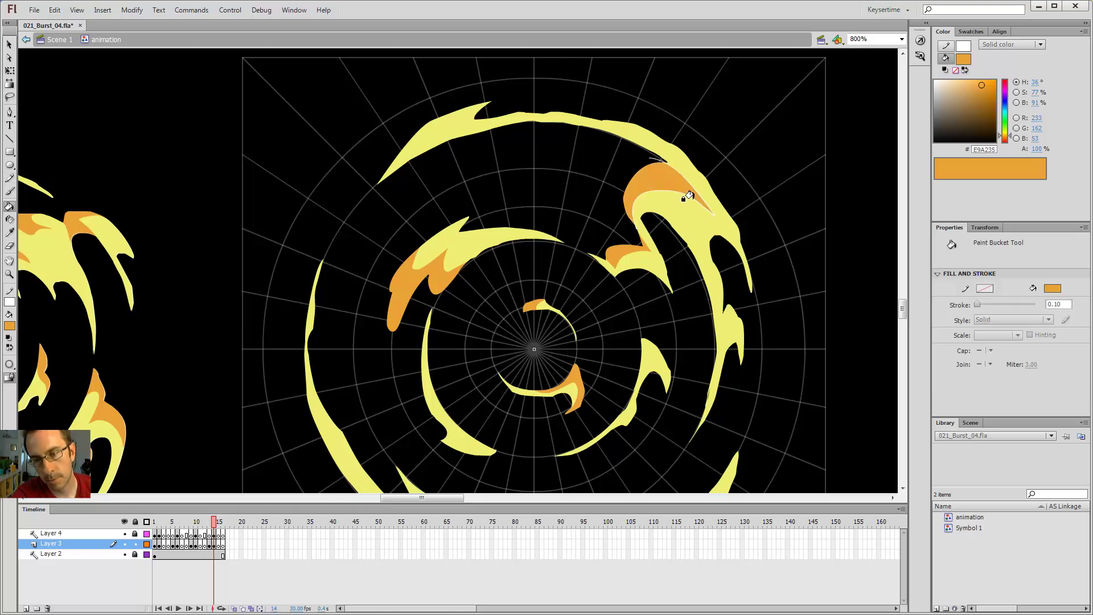
key("v")
double_click(690, 197)
key("Delete")
Step: Shade the lower tip of the left inner arc orange using a pencilled boundary, and delete the boundary line
key("y")
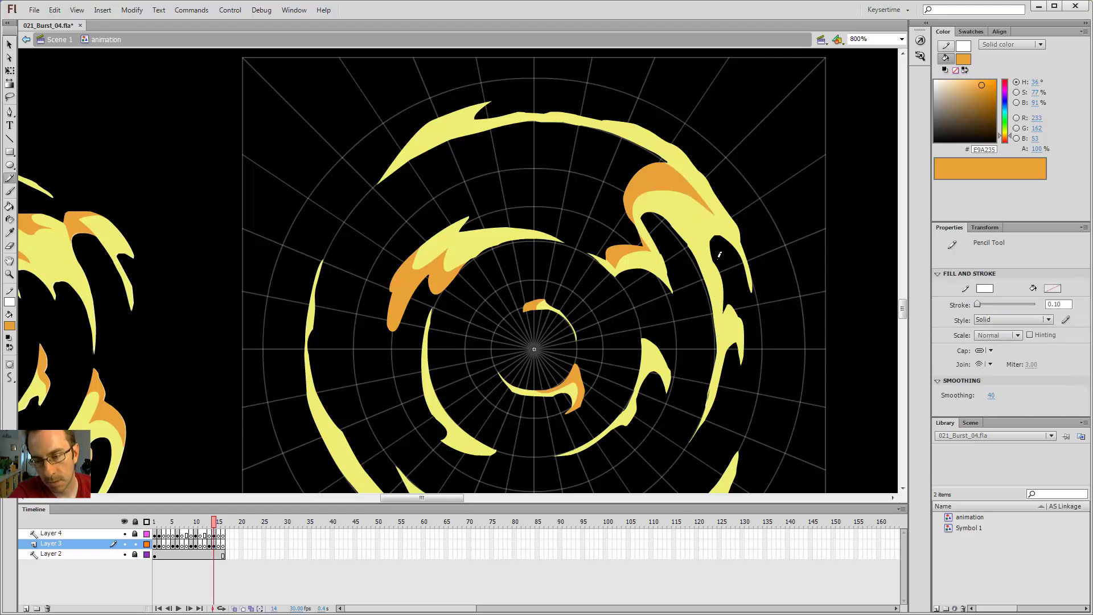
key("space")
left_click_drag(615, 207, 705, 129)
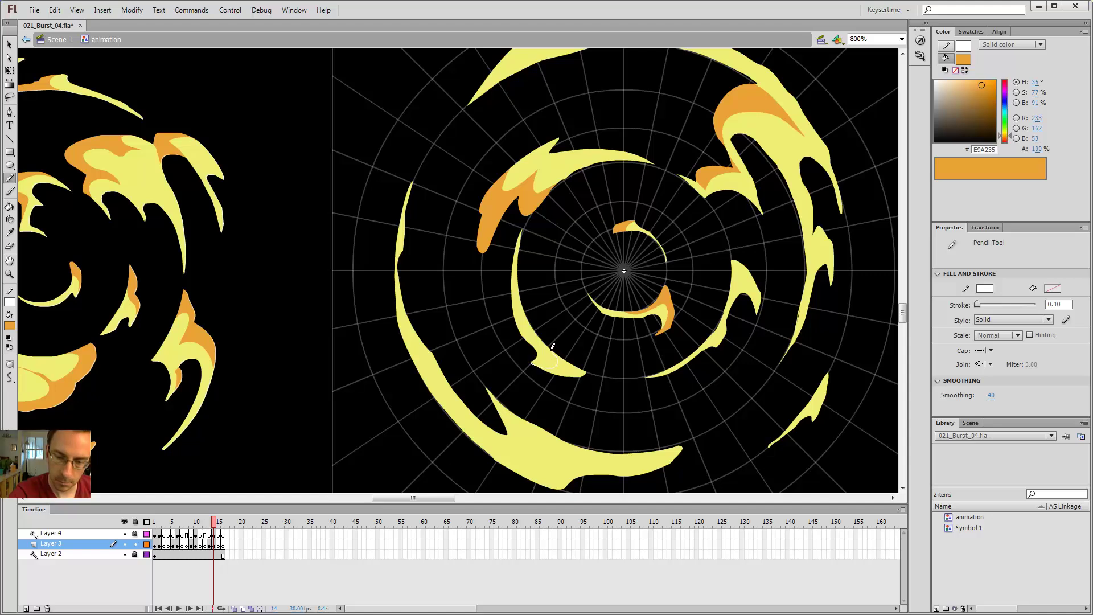
left_click_drag(535, 326, 533, 322)
key("k")
left_click(560, 367)
key("v")
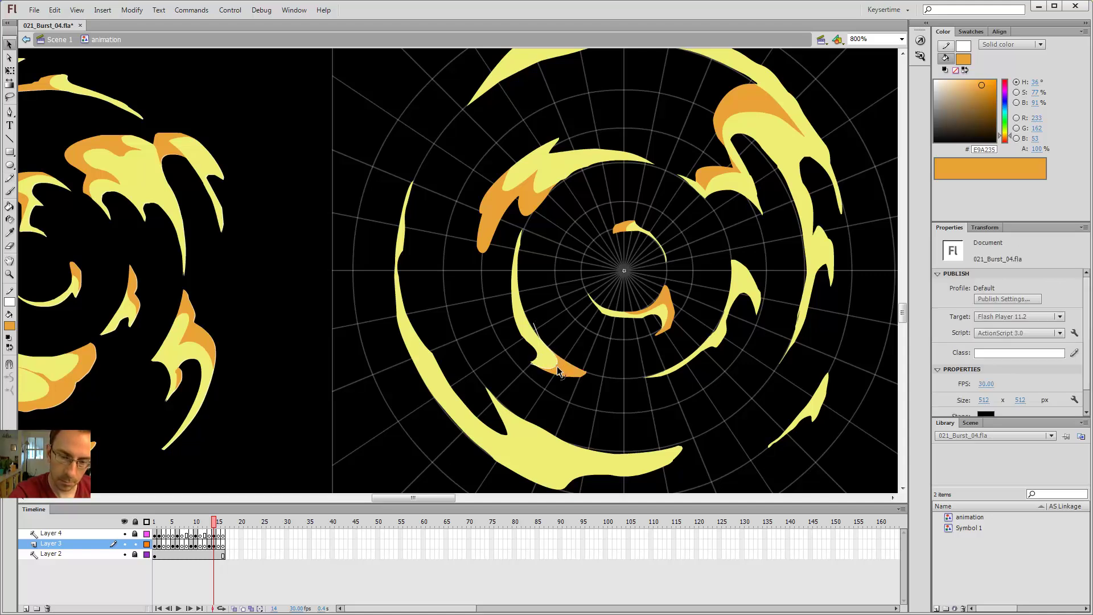
double_click(557, 362)
key("Delete")
Step: Pencil a boundary across the left end of the outer top arc, fill the tapered end orange, and remove the line
key("space")
mouse_move(654, 223)
left_mouse_down()
mouse_move(630, 299)
mouse_move(636, 367)
left_mouse_up()
key("y")
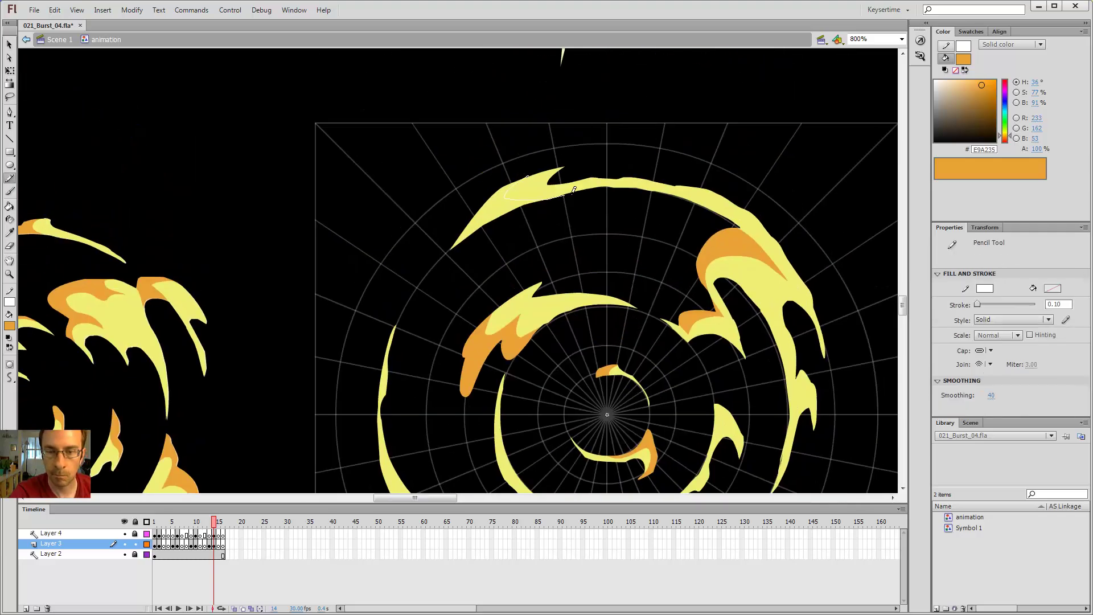
left_click_drag(525, 174, 585, 193)
key("k")
left_click(492, 208)
key("v")
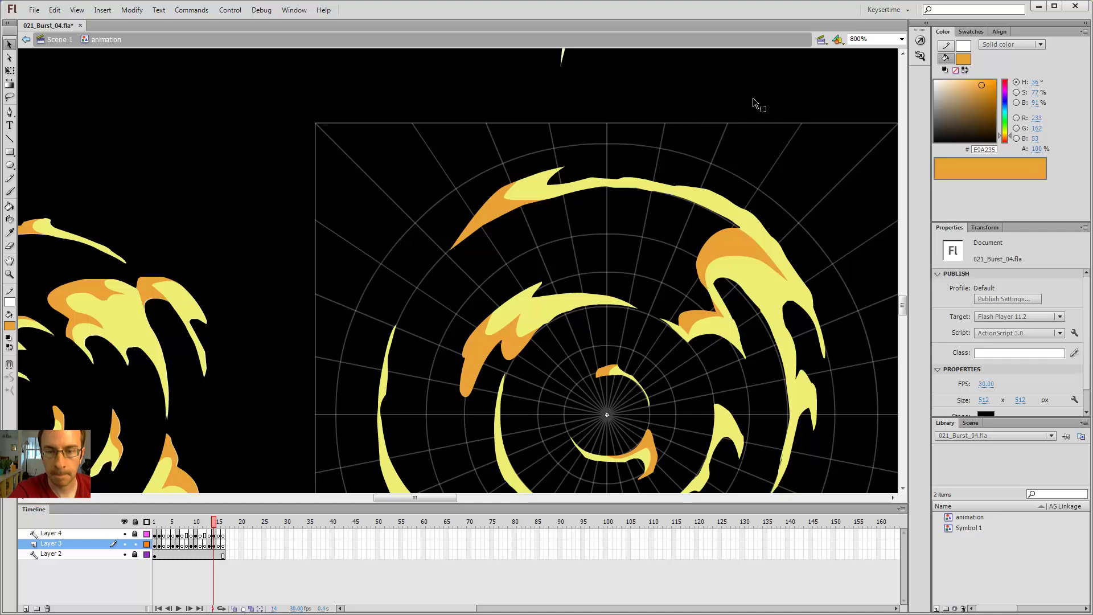
key("ctrl+minus")
key("space")
left_click_drag(666, 265, 682, 156)
key("z")
left_click(618, 135)
key("y")
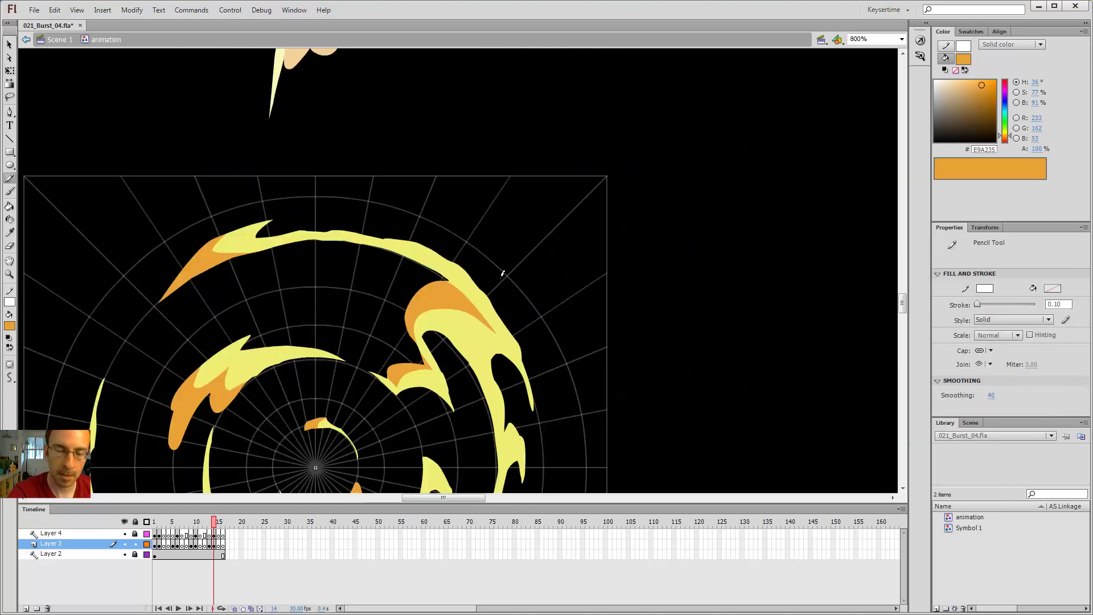
key("space")
left_click_drag(519, 204, 562, 118)
key("ctrl+minus")
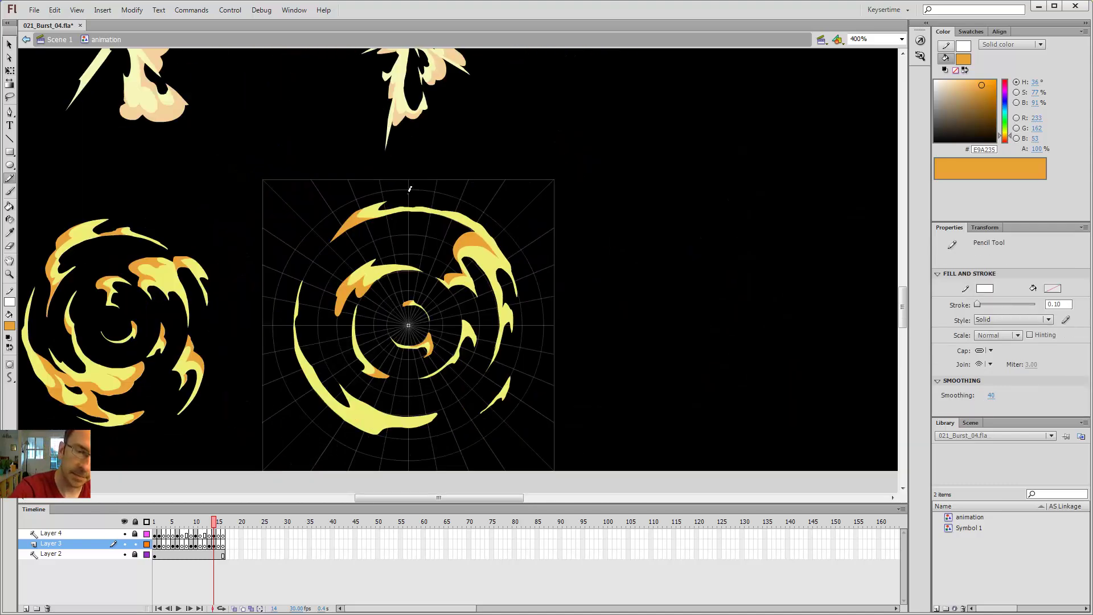
left_click_drag(360, 200, 393, 218)
key("ctrl+z")
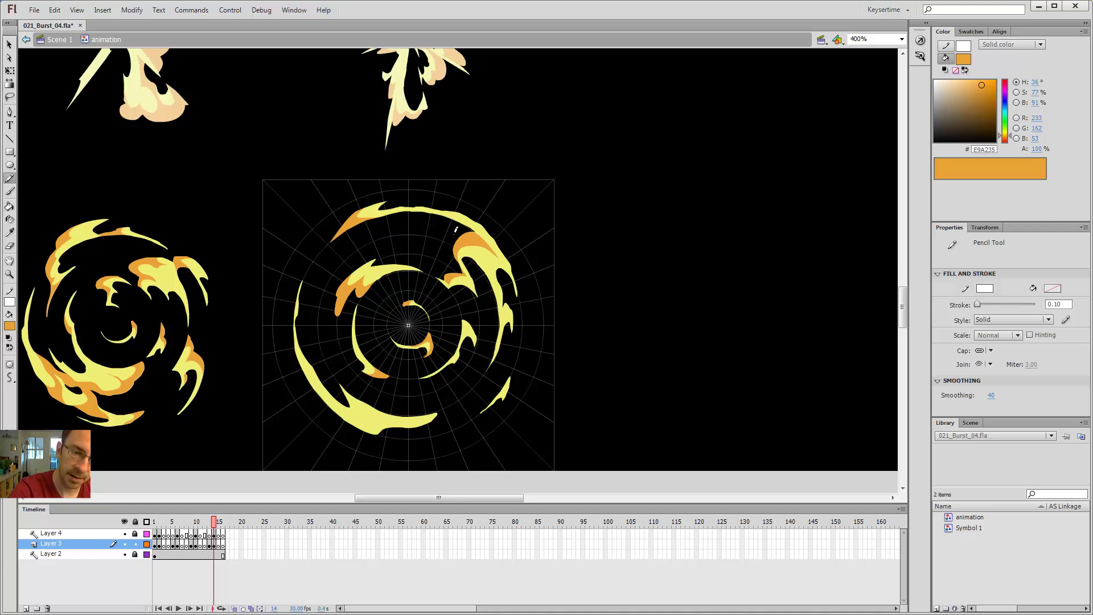
left_click_drag(474, 231, 446, 267)
key("ctrl+z")
mouse_move(486, 226)
left_mouse_down()
mouse_move(526, 287)
mouse_move(500, 268)
mouse_move(506, 330)
mouse_move(487, 383)
left_mouse_up()
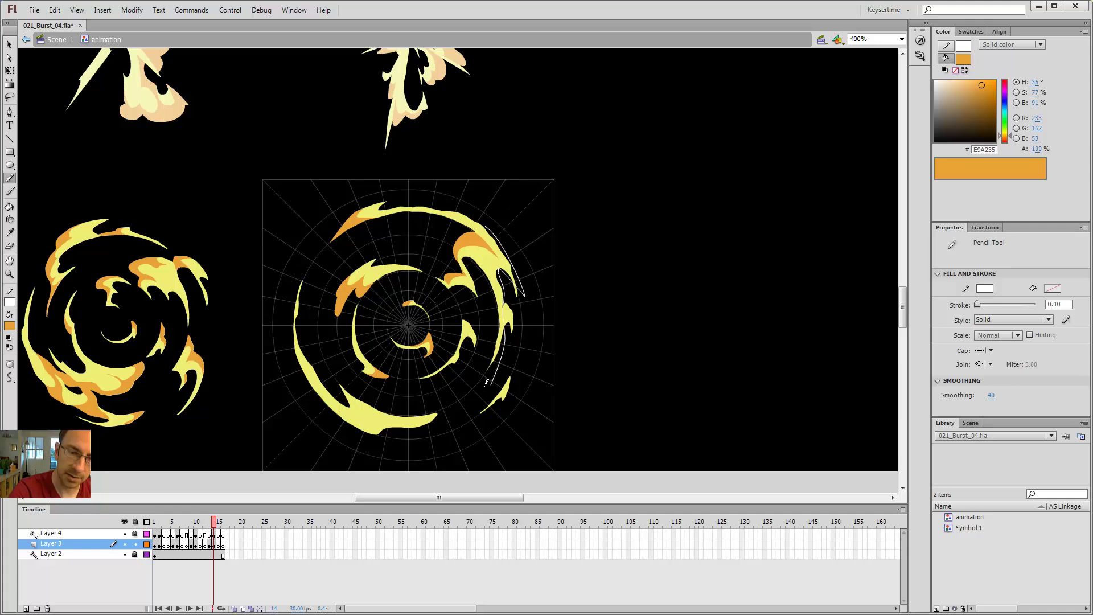
key("ctrl+z")
Step: Pencil a boundary along the outer top arc just before the large lobe, fill its outer edge orange, and delete the line
left_click(441, 206, "ctrl")
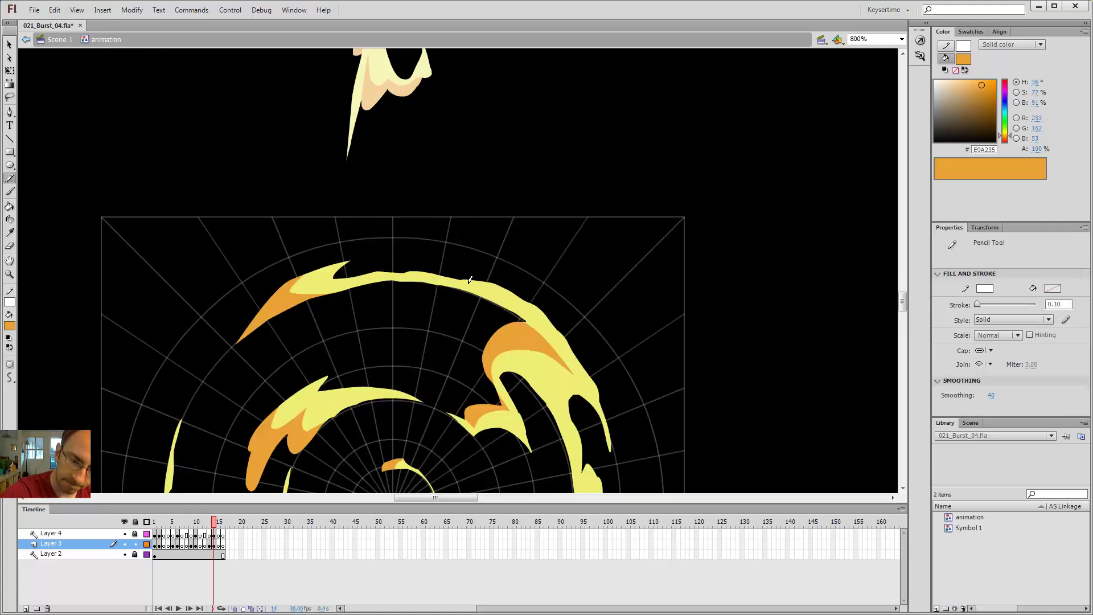
mouse_move(456, 271)
left_mouse_down()
mouse_move(548, 307)
mouse_move(461, 280)
left_mouse_up()
key("k")
left_click(492, 289)
key("v")
double_click(510, 298)
key("Delete")
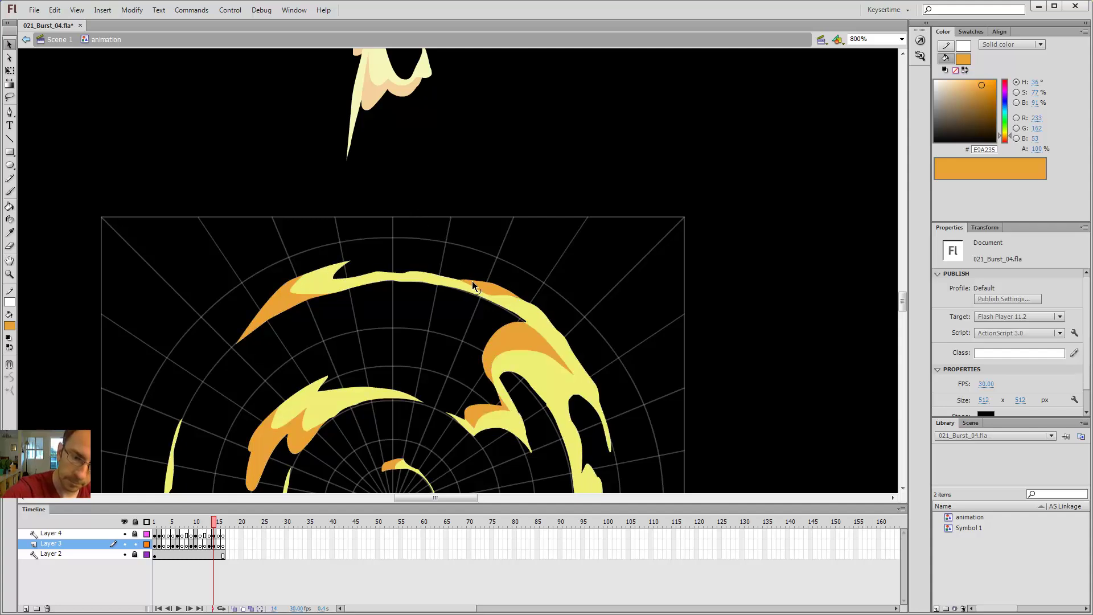
Step: Pencil a boundary across the small barb on the right outer arc and fill its upper part orange
left_click_drag(552, 269, 549, 263)
scroll(617, 312, "down", 5)
key("y")
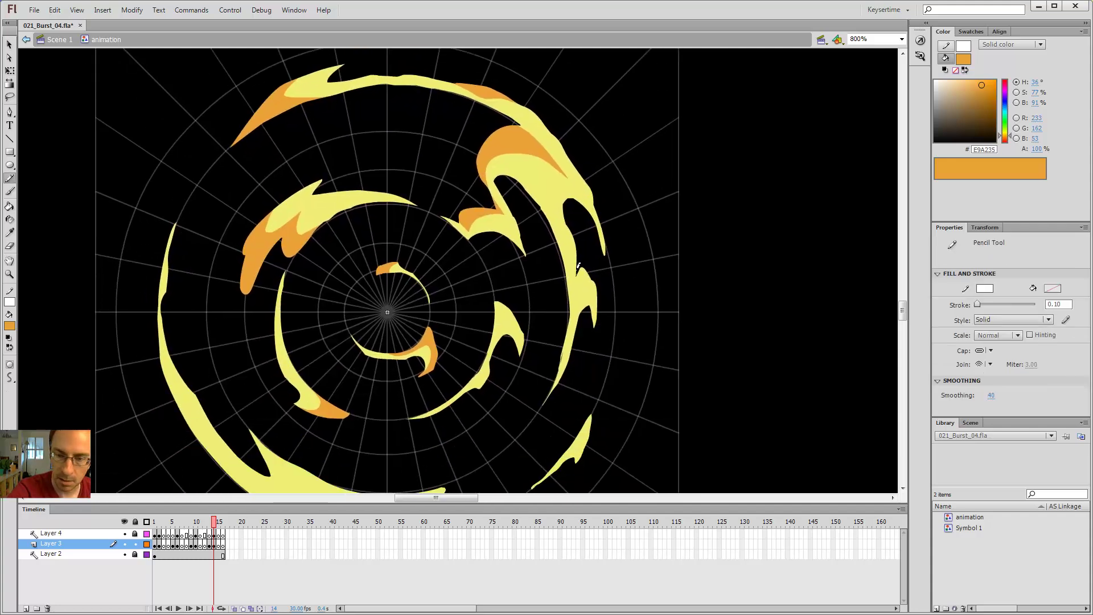
left_click_drag(597, 302, 598, 333)
key("k")
left_click(581, 280)
Step: Pencil a boundary through the small detached lower-right flame and fill its upper tip orange
left_click_drag(616, 266, 638, 137)
key("y")
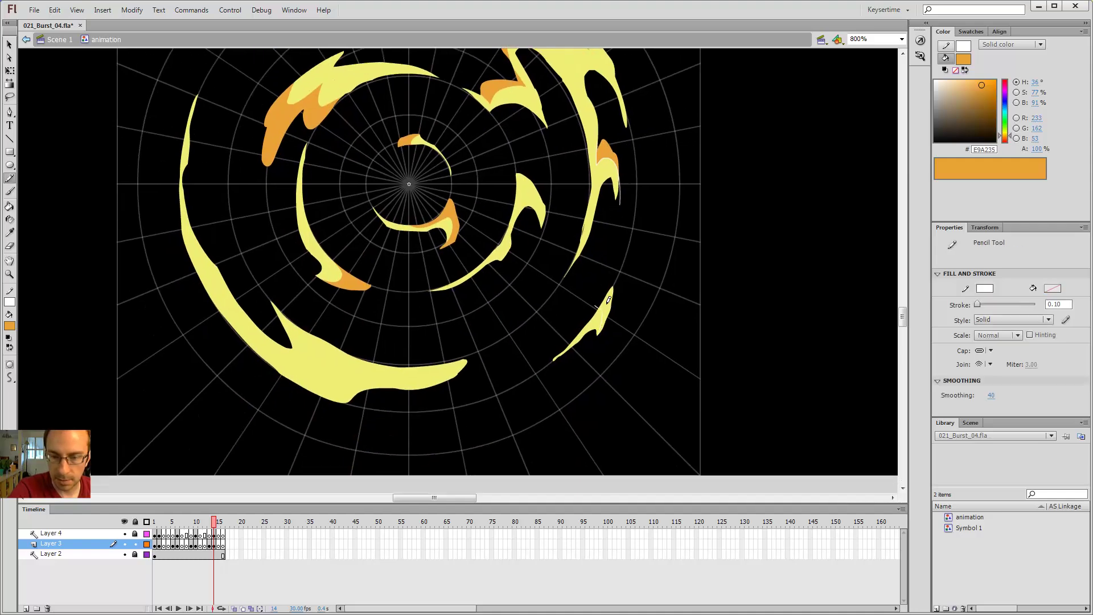
left_click_drag(603, 328, 603, 310)
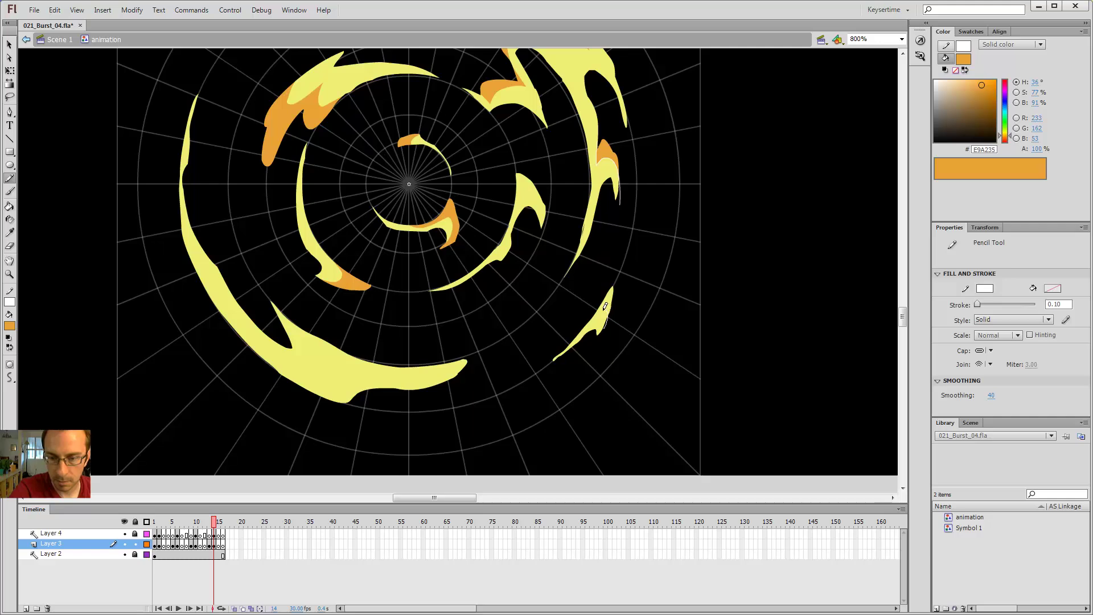
left_click_drag(560, 344, 558, 346)
key("k")
left_click(600, 304)
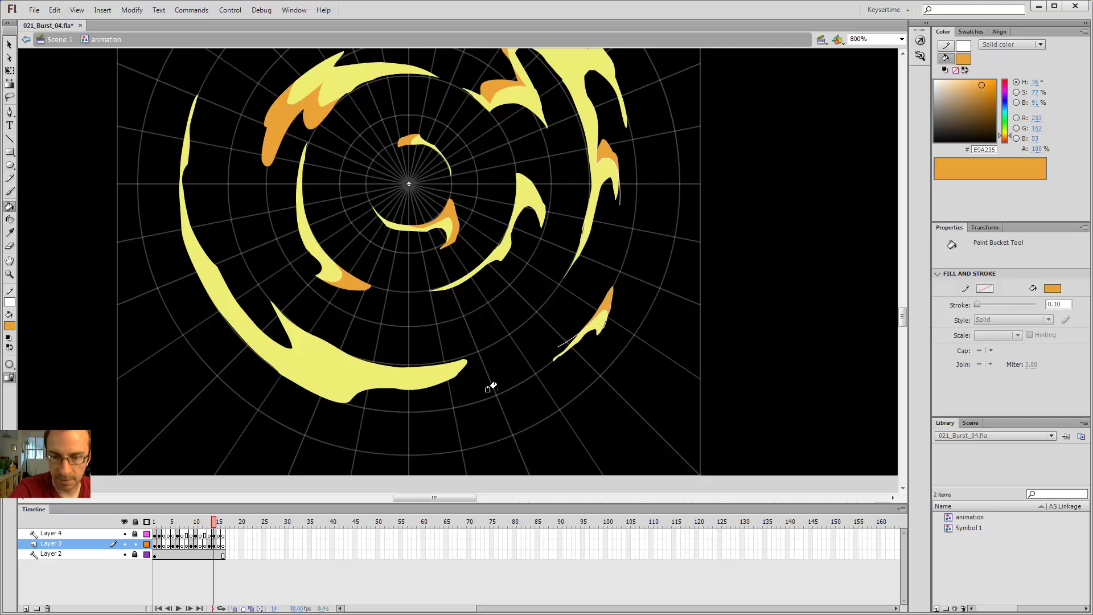
key("y")
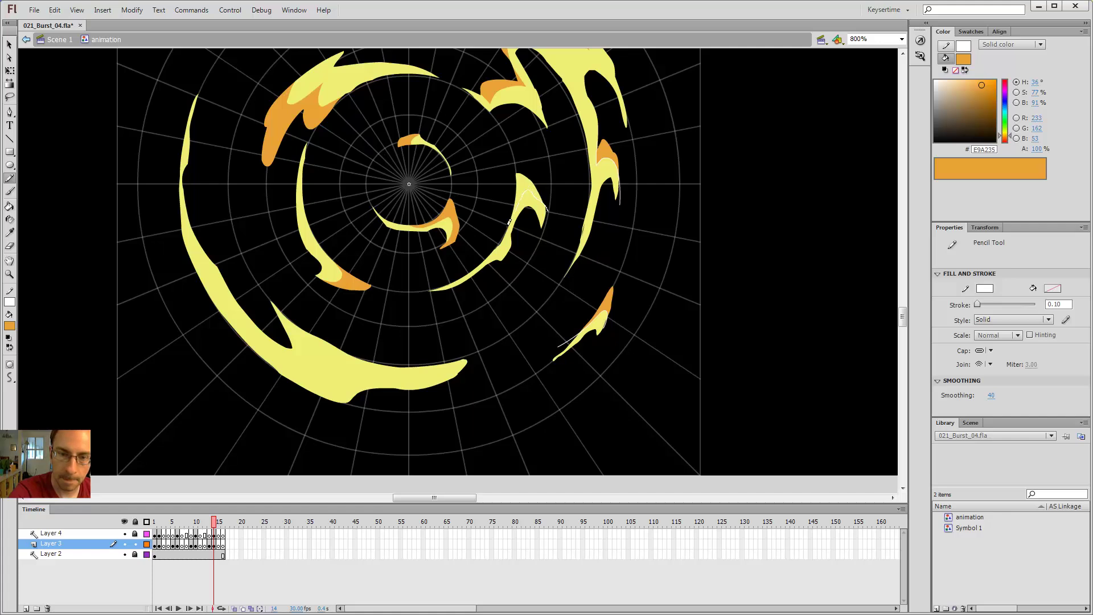
left_click_drag(510, 222, 490, 246)
key("k")
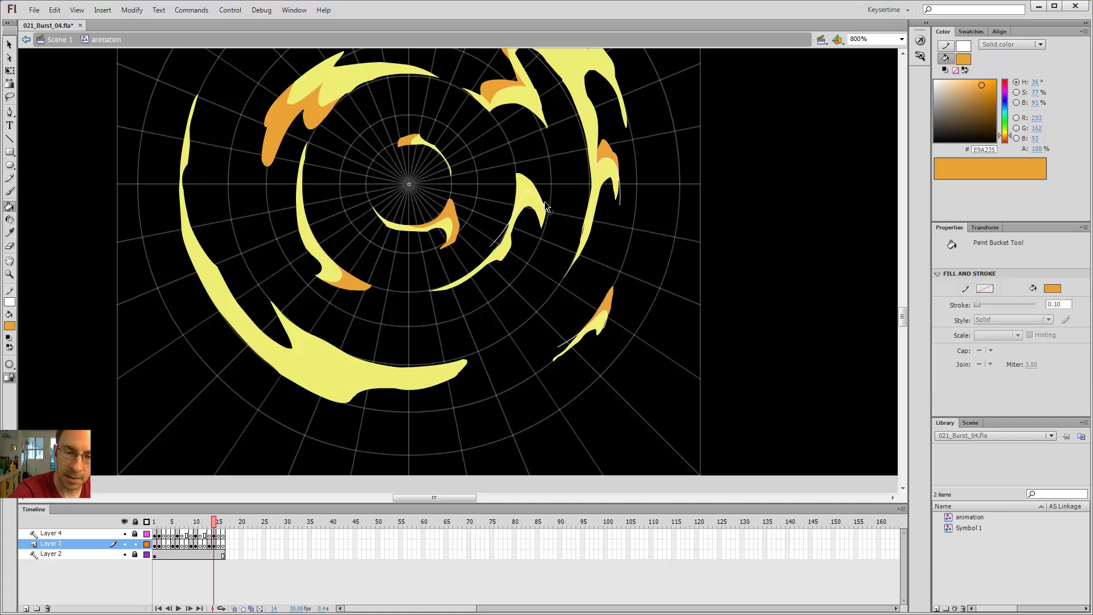
key("ctrl+z")
key("y")
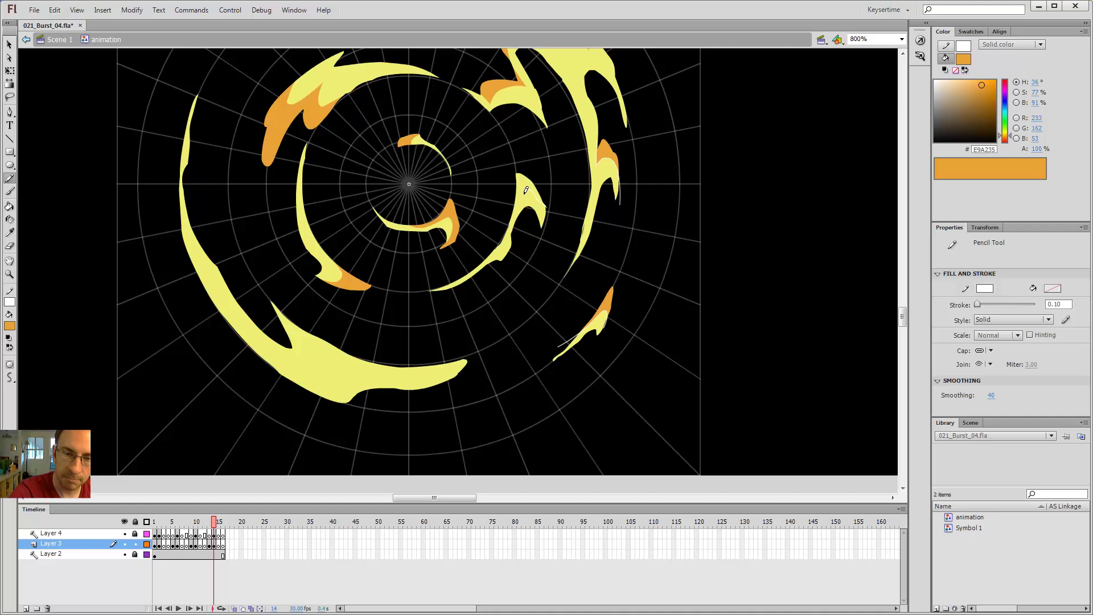
left_click_drag(493, 249, 490, 253)
key("k")
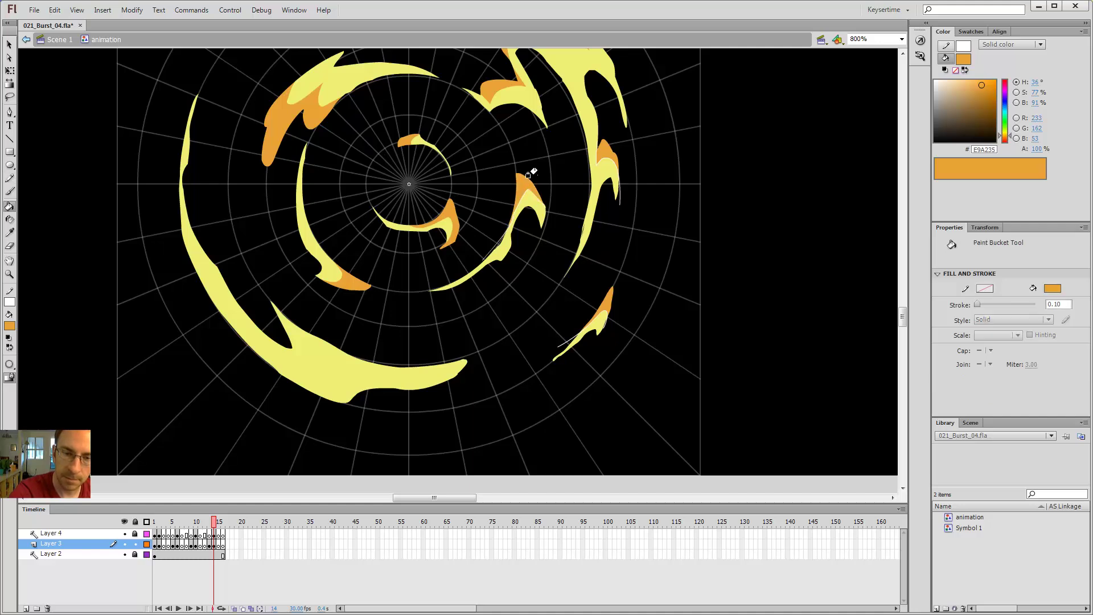
key("ctrl+z")
Step: Shade the top and outer edge of the right inner arc's barb orange using a pencilled boundary, and remove the line
key("y")
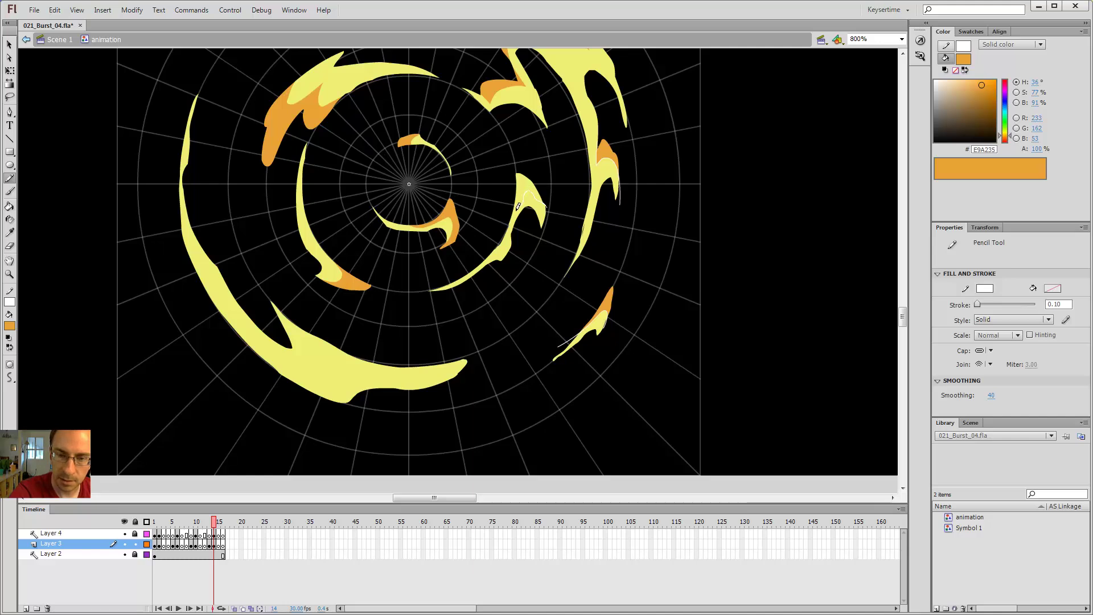
key("v")
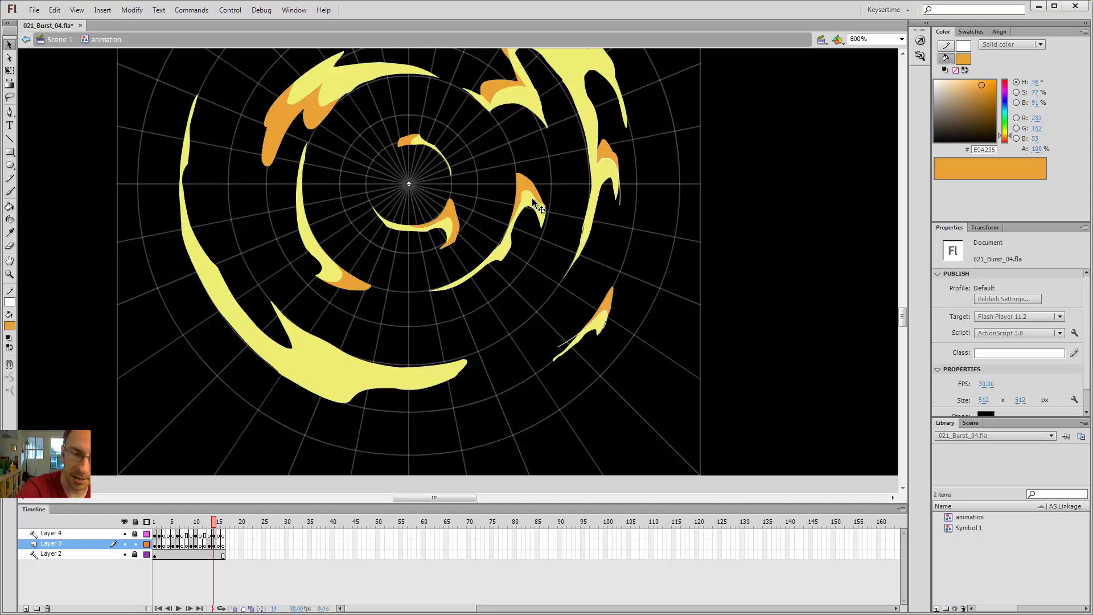
Step: Pencil a long boundary through the large lower-left outer arc and fill its lower, outer part orange
key("y")
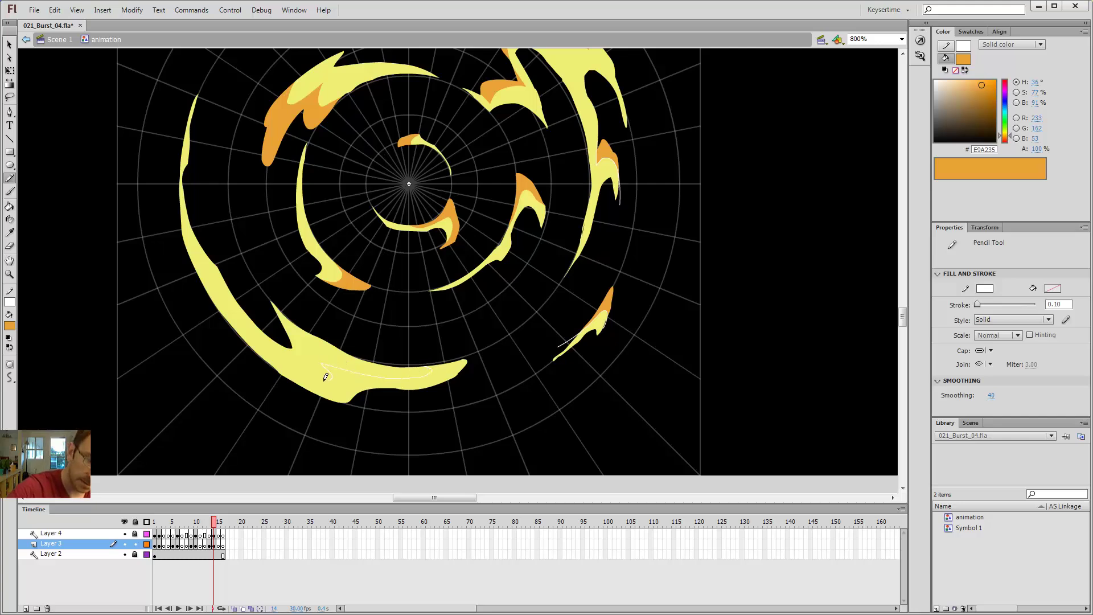
left_click_drag(199, 277, 193, 275)
key("k")
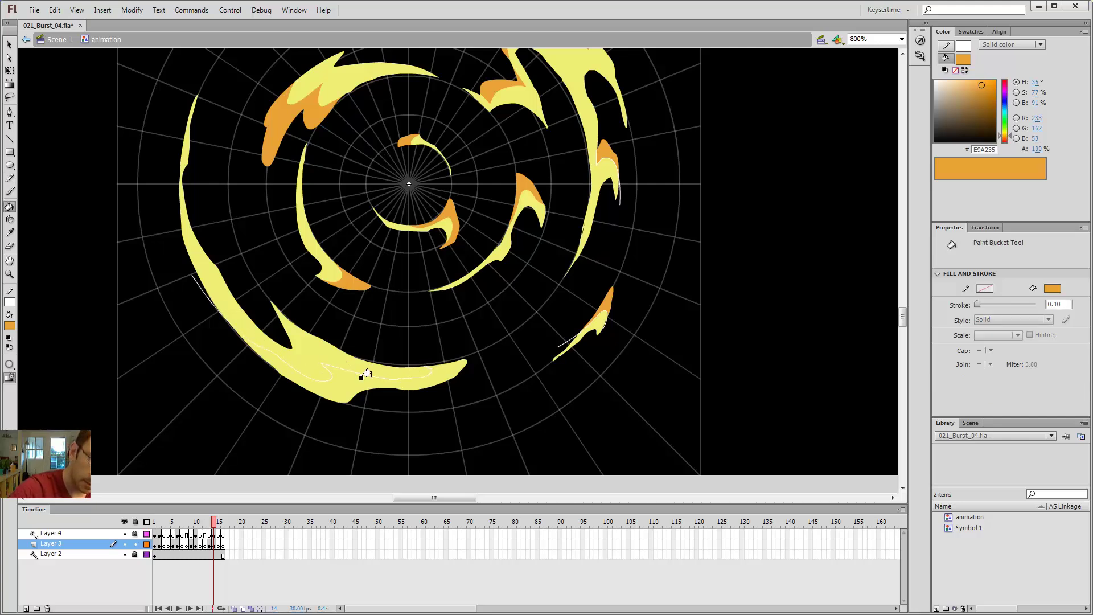
left_click(361, 373)
Step: Select all the artwork on the frame, set its stroke colour to none to remove the pencil lines, and deselect
key("y")
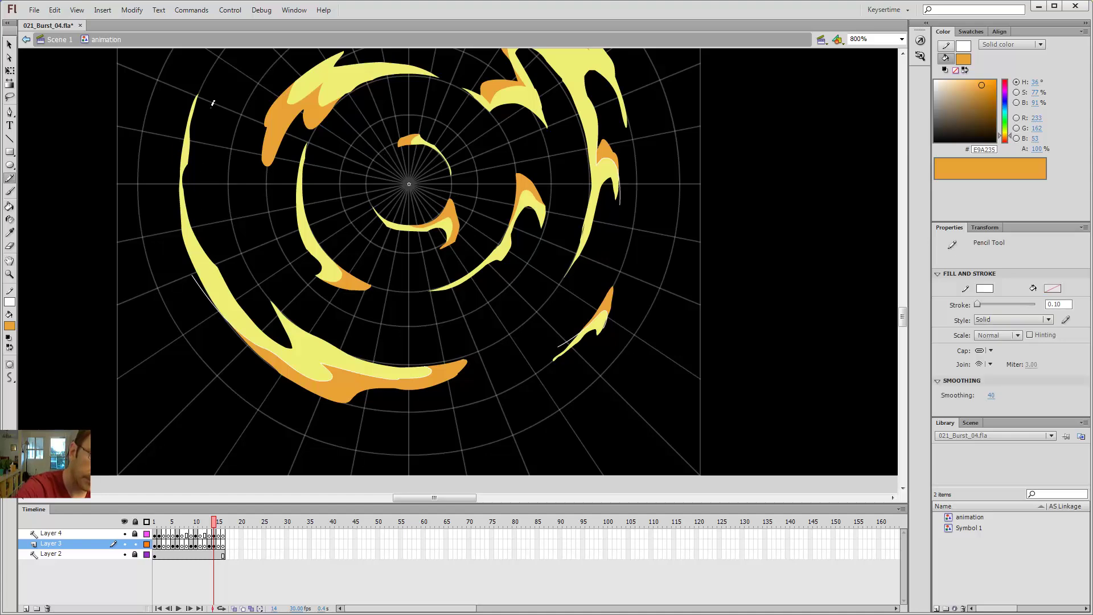
mouse_move(437, 131)
left_mouse_down()
mouse_move(466, 264)
mouse_move(579, 183)
mouse_move(637, 173)
left_mouse_up()
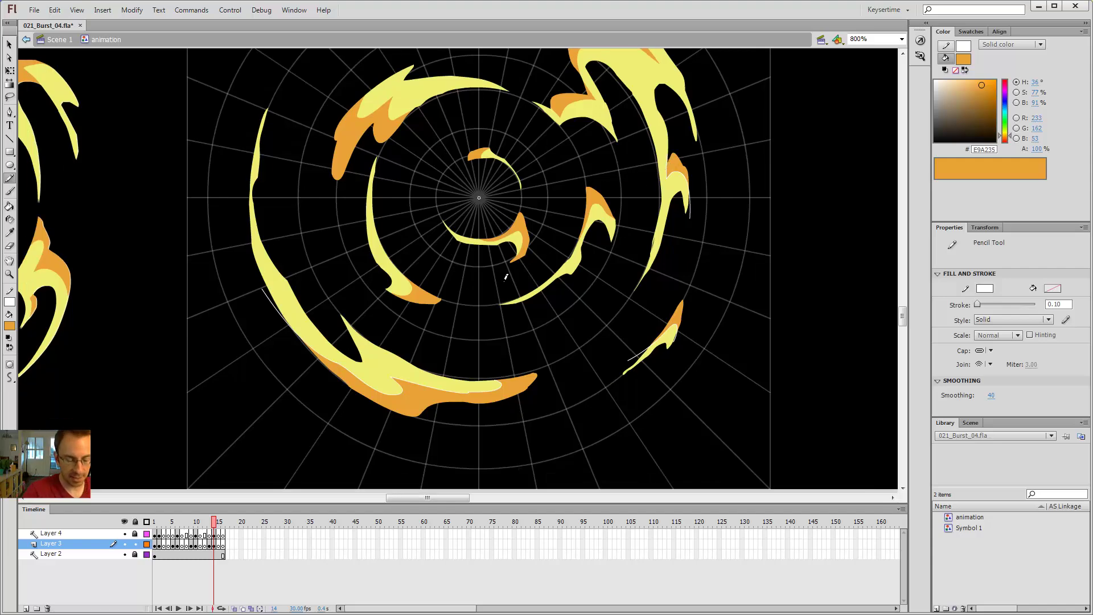
key("ctrl+a")
left_click(984, 336)
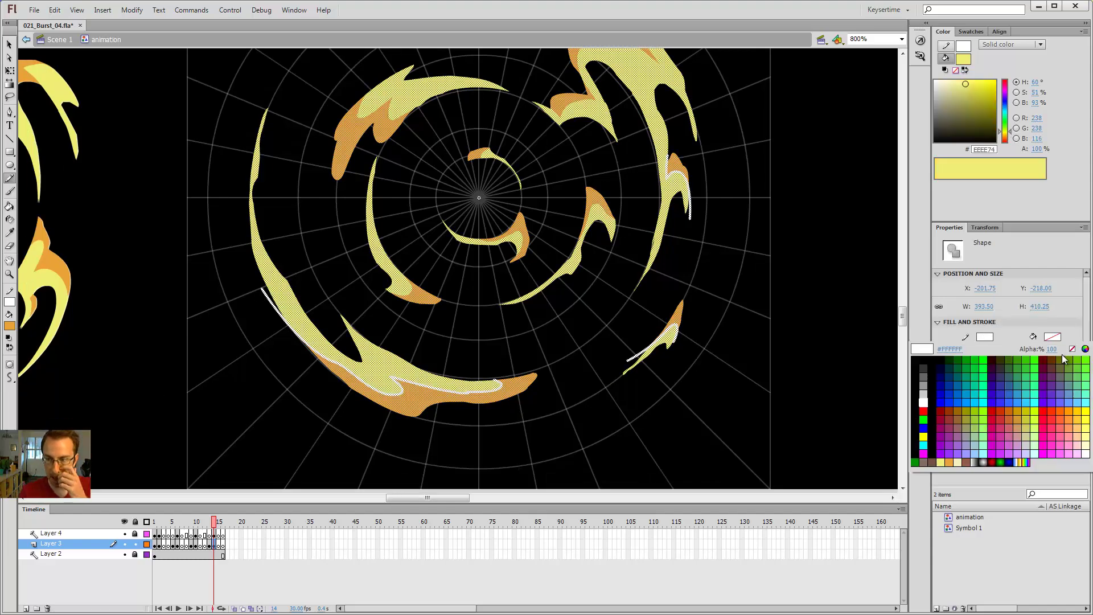
left_click(1065, 352)
key("v")
left_click(726, 302)
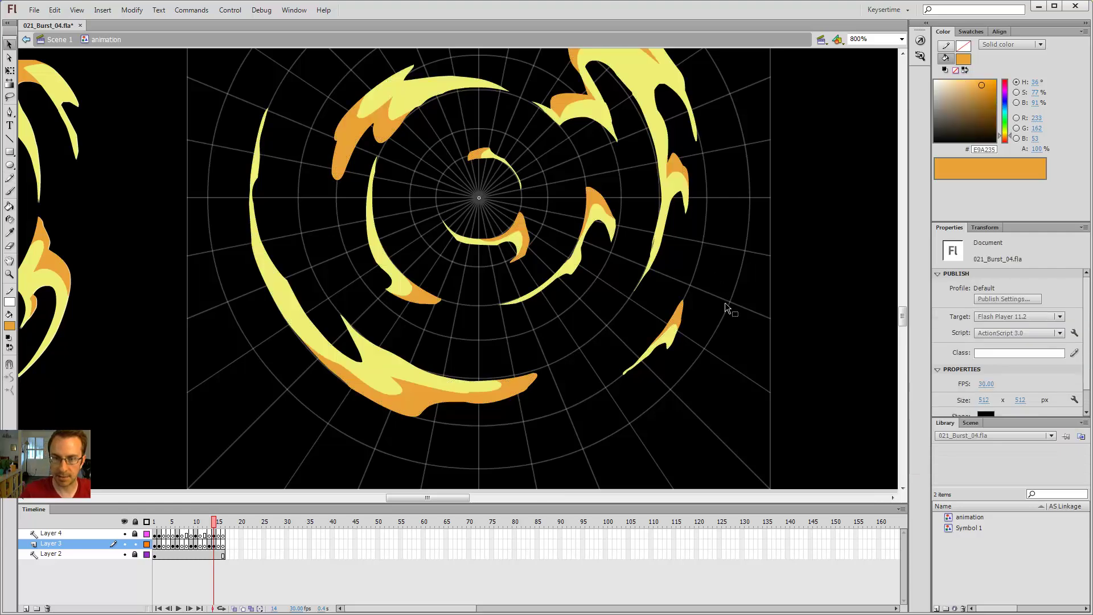
Step: Sample the yellow fill from the right outer arc and erase along the arc's rough inner edge
key("z")
left_click(654, 236)
left_click(459, 258)
key("i")
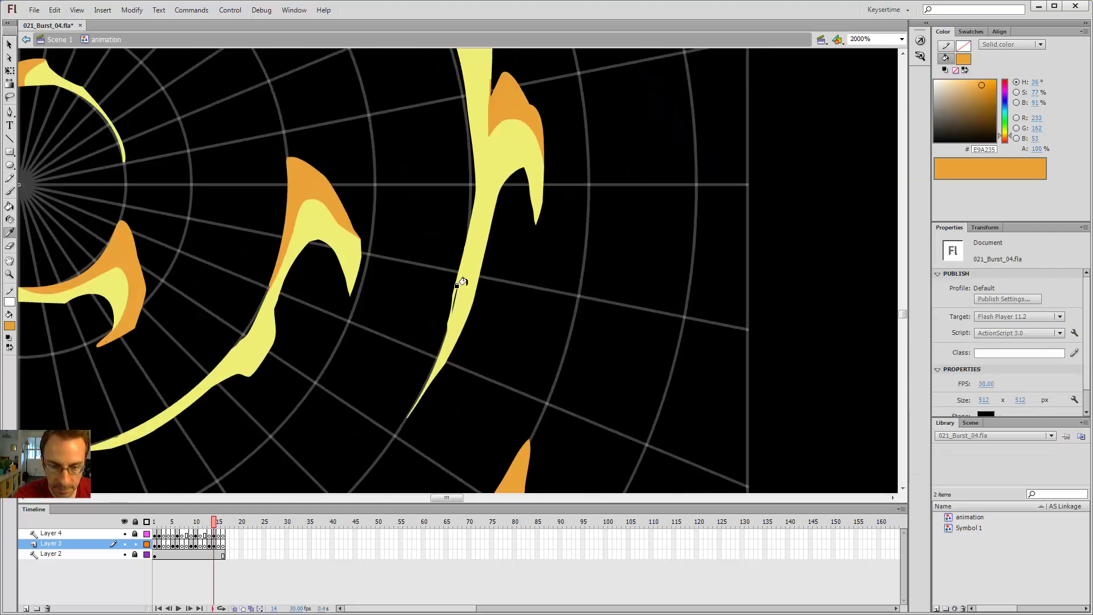
left_click(459, 280)
key("ctrl+minus")
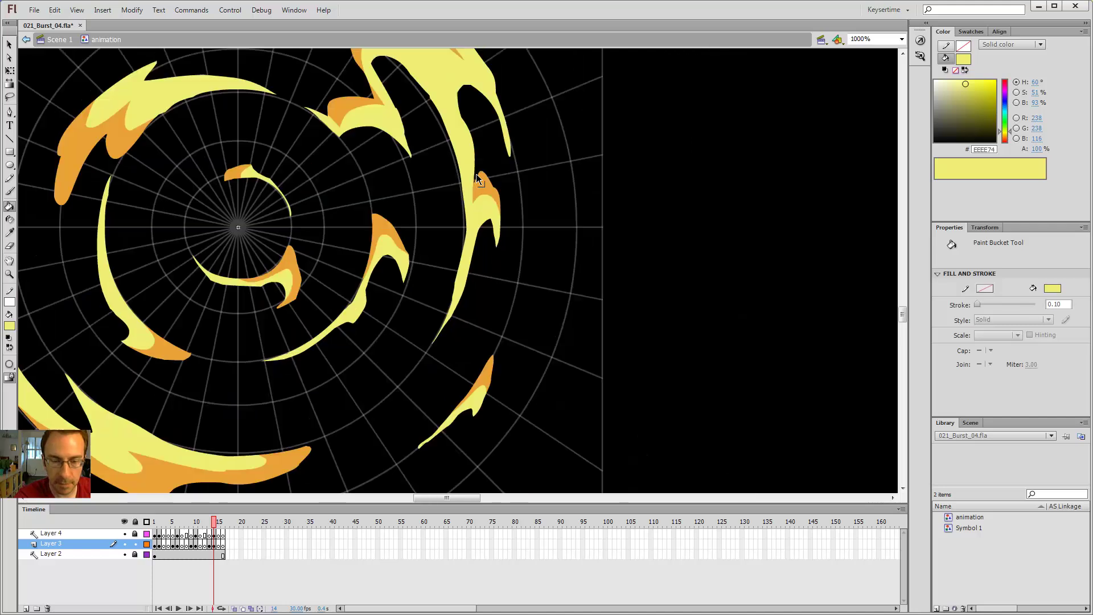
key("e")
left_click_drag(443, 308, 460, 239)
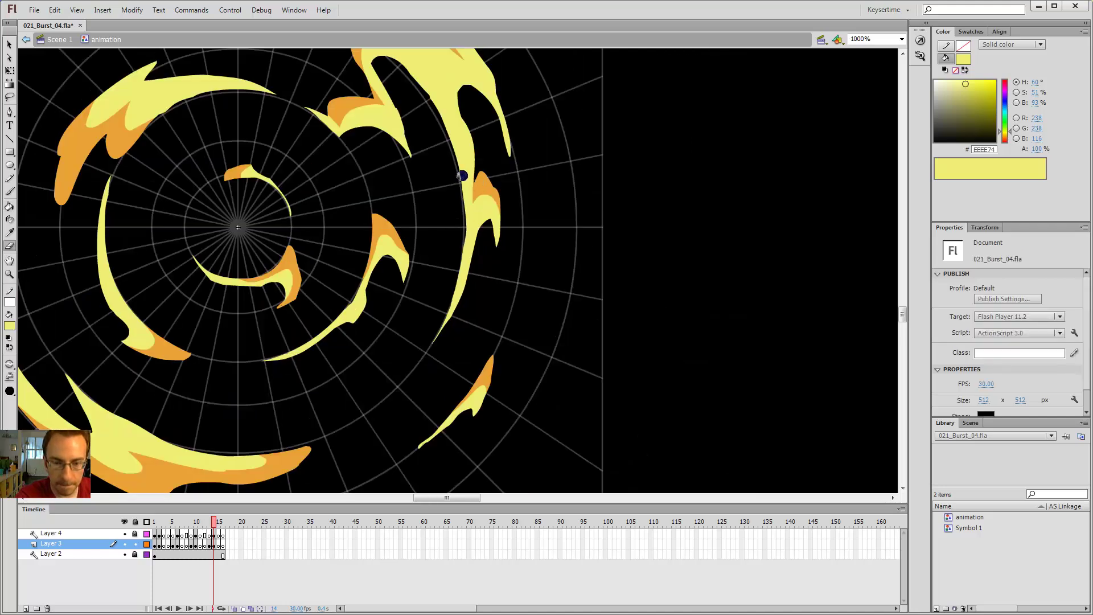
Step: Brush yellow along the inner edge of the right outer arc up into the large lobe to thicken and smooth it
key("b")
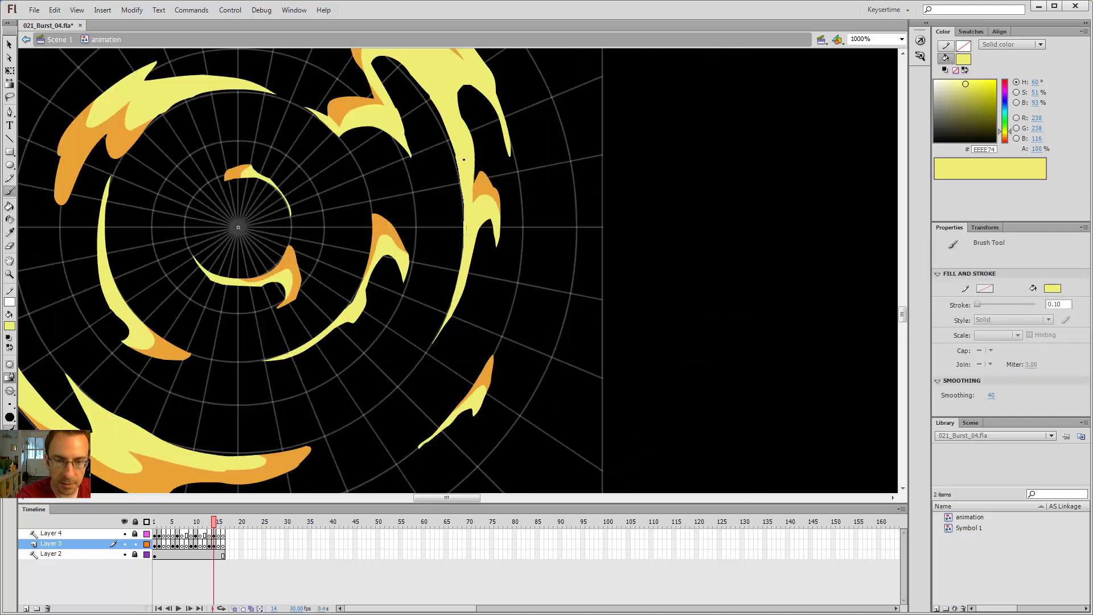
left_click_drag(464, 159, 401, 62)
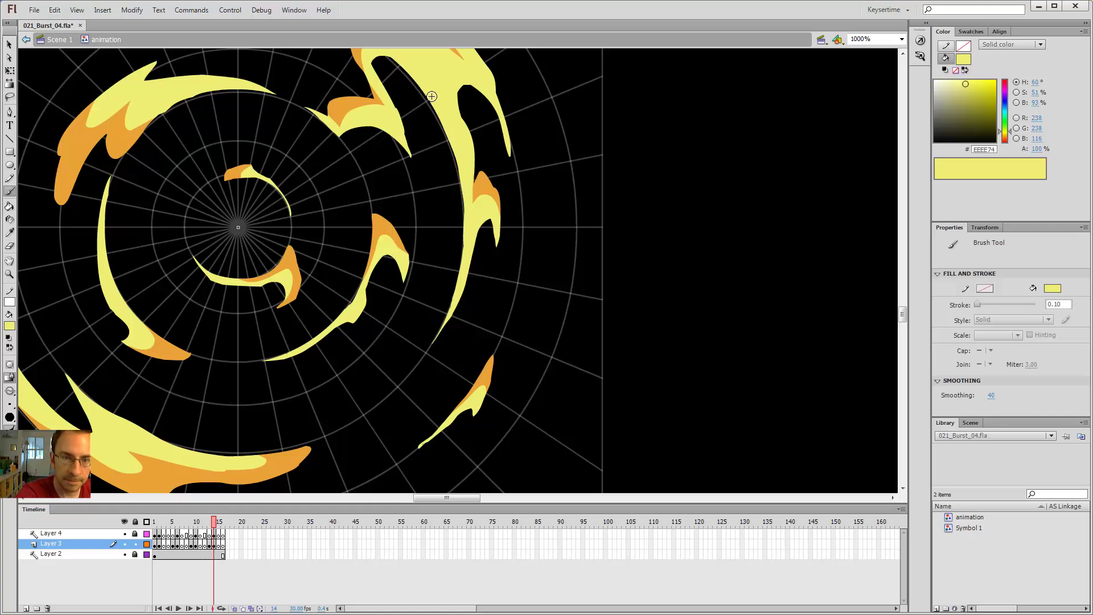
left_click_drag(444, 103, 466, 183)
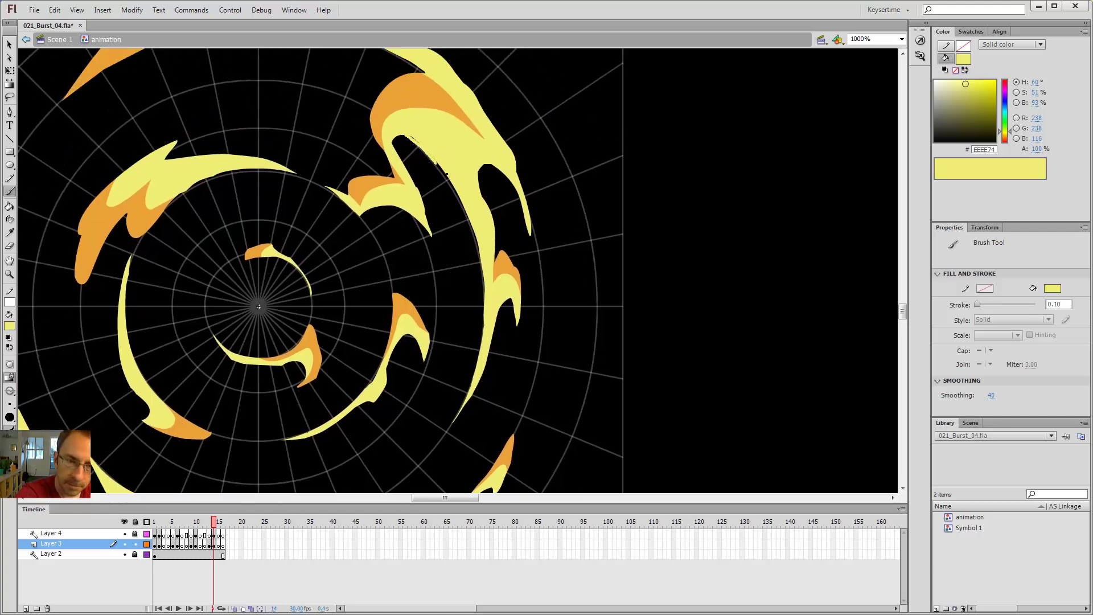
left_click_drag(410, 138, 426, 141)
left_click_drag(492, 276, 492, 279)
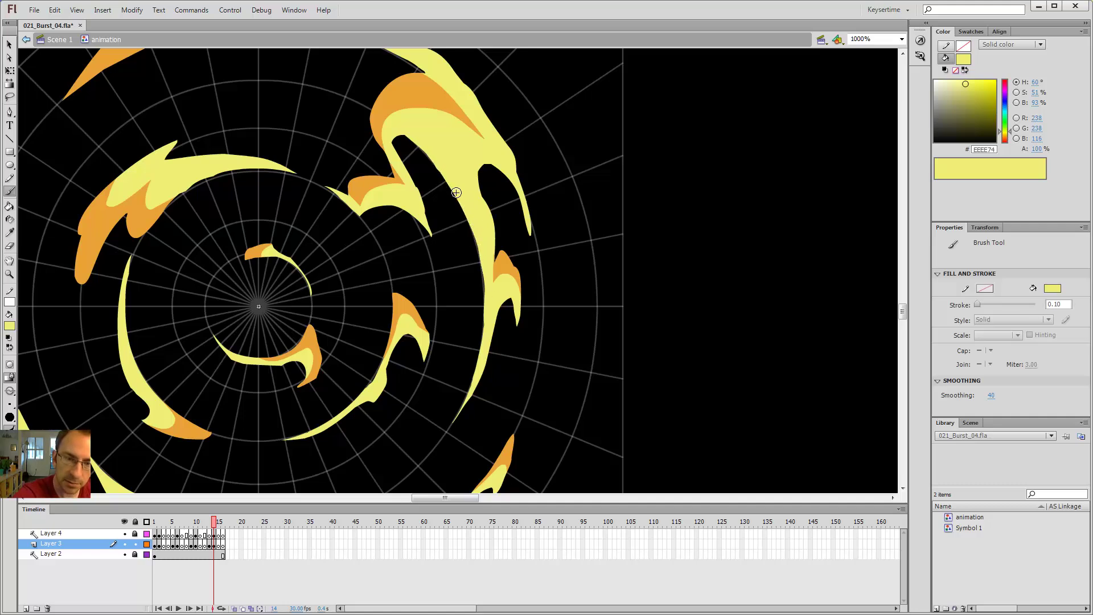
left_click_drag(423, 143, 450, 185)
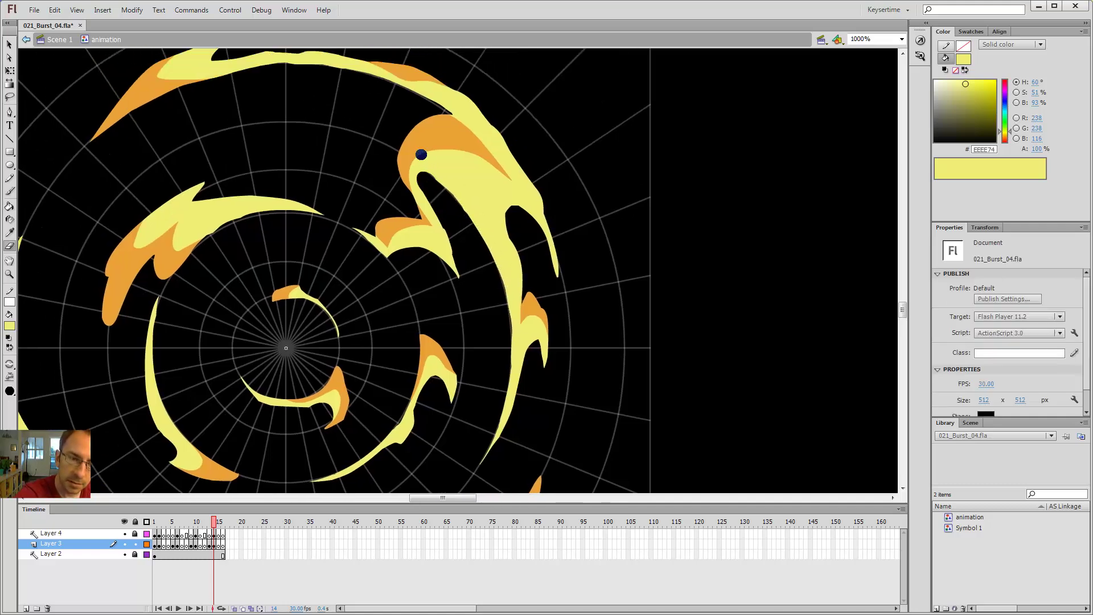
Step: Brush a curved yellow edge across the hollow below the large upper-right lobe and fill the enclosed gap yellow
key("ctrl+minus")
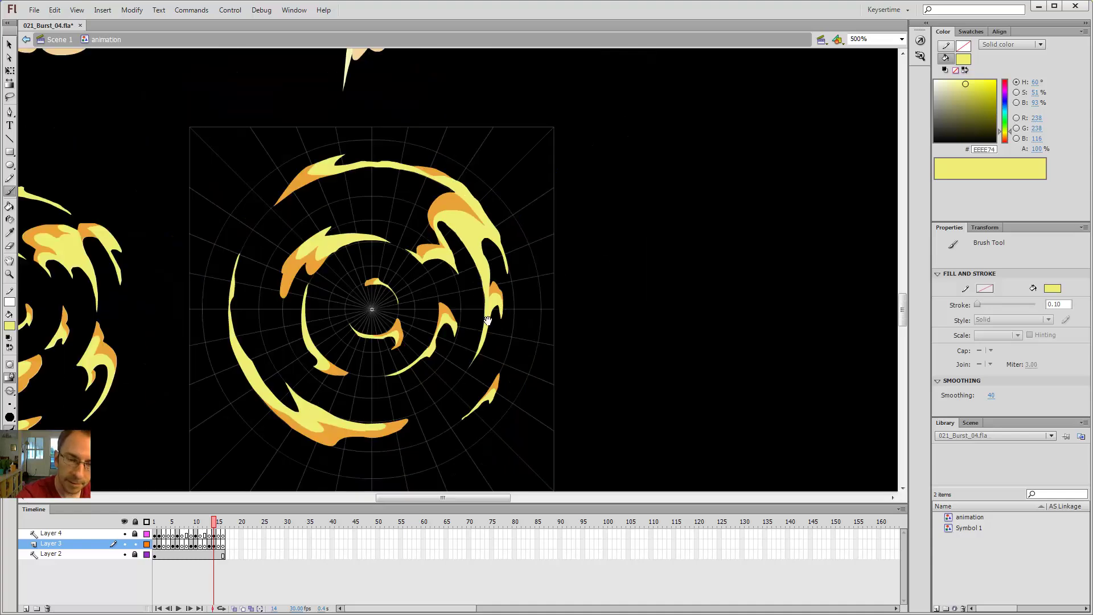
key("z")
left_click(562, 161)
key("v")
key("y")
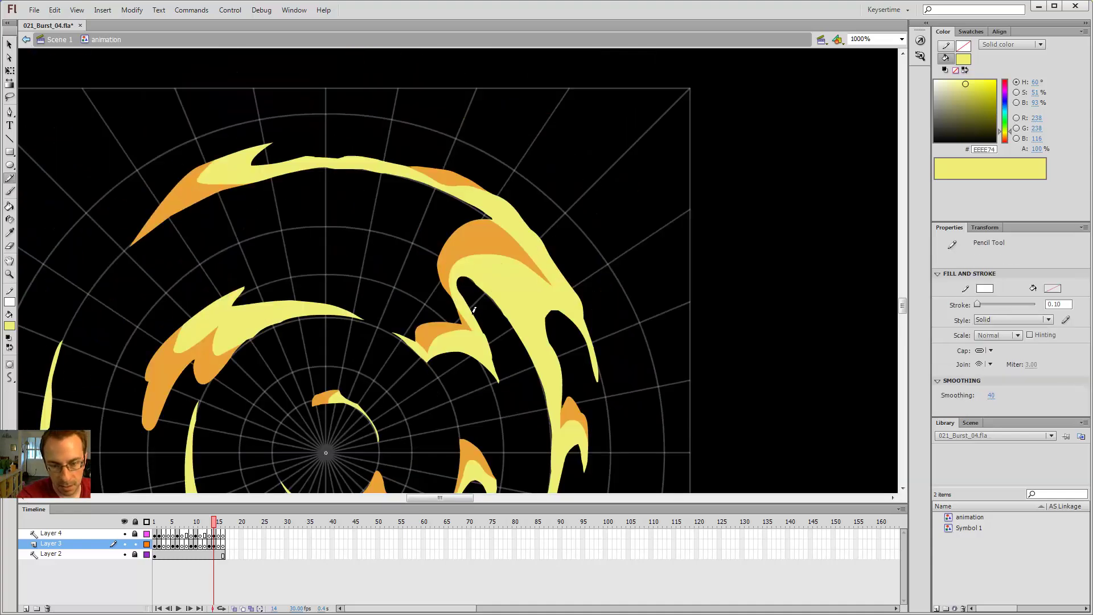
key("b")
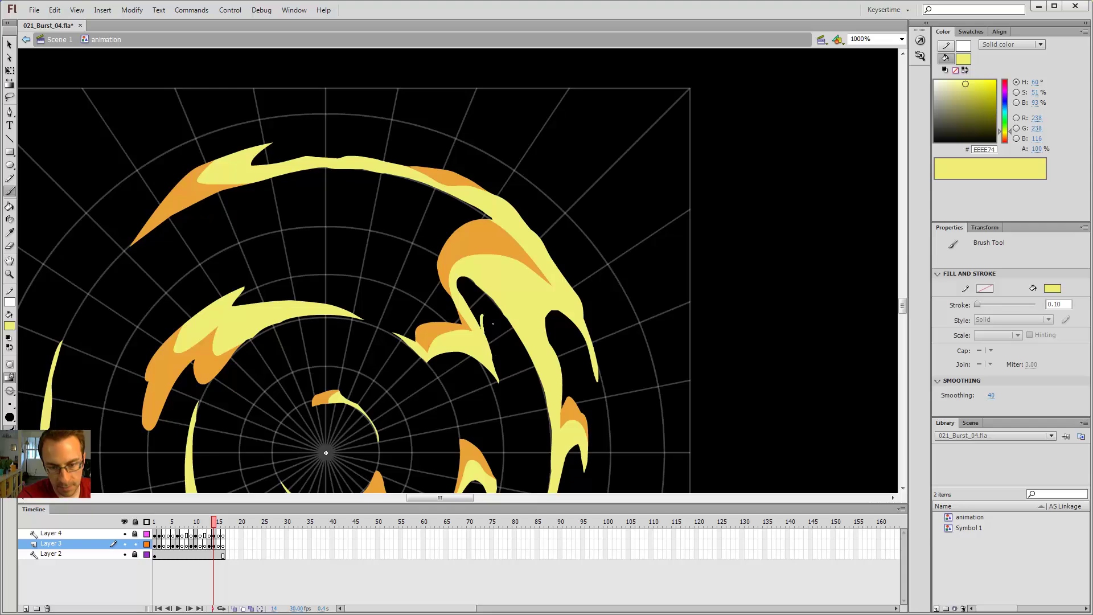
left_click_drag(514, 332, 520, 342)
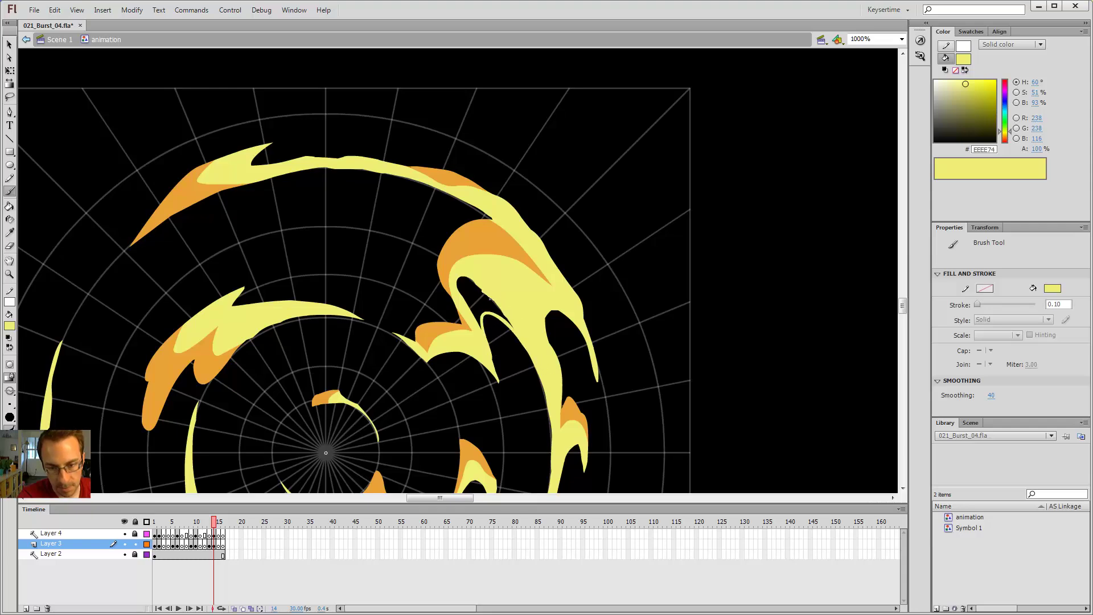
left_click_drag(480, 301, 485, 312)
key("k")
key("ctrl+minus")
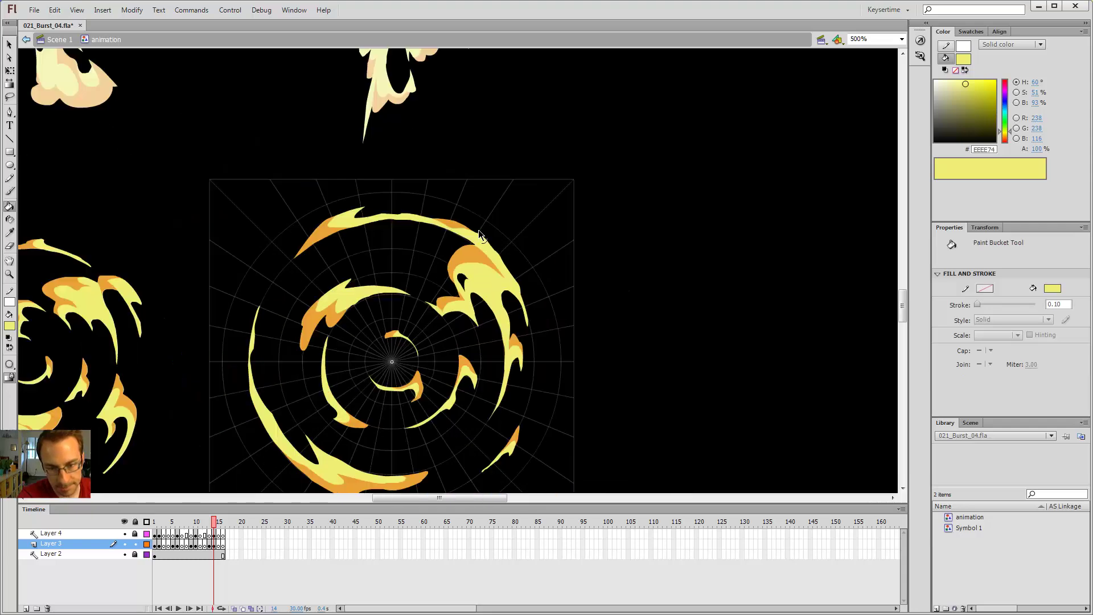
Step: Hide Layer 2 to remove the radial guide grid from view behind the frame 14 burst
key("ctrl+minus")
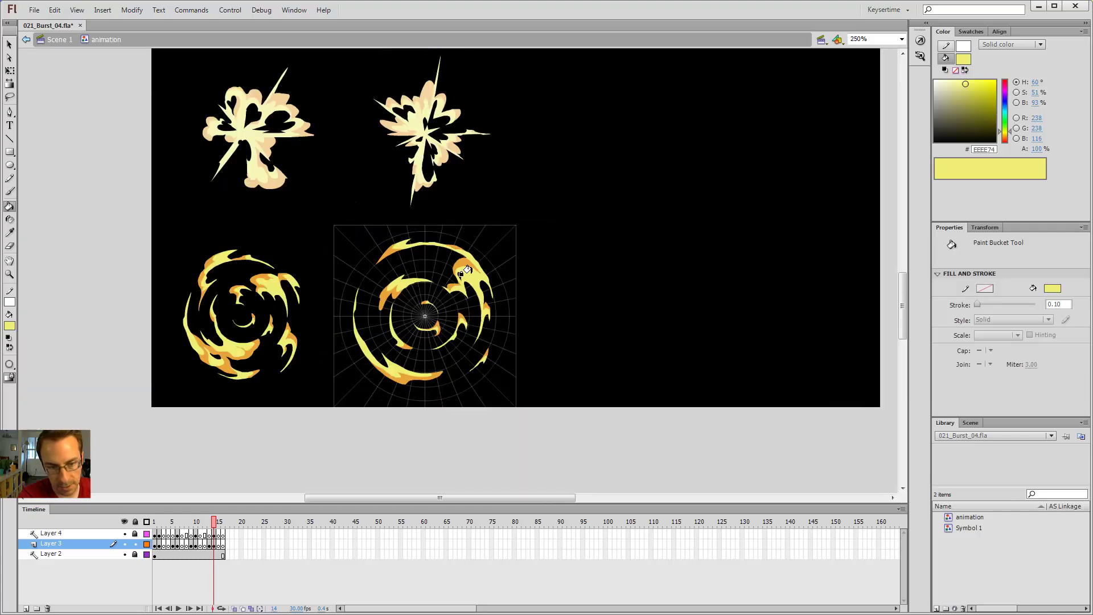
left_click_drag(561, 294, 724, 254)
key("z")
left_click(636, 246)
left_click_drag(508, 270, 741, 191)
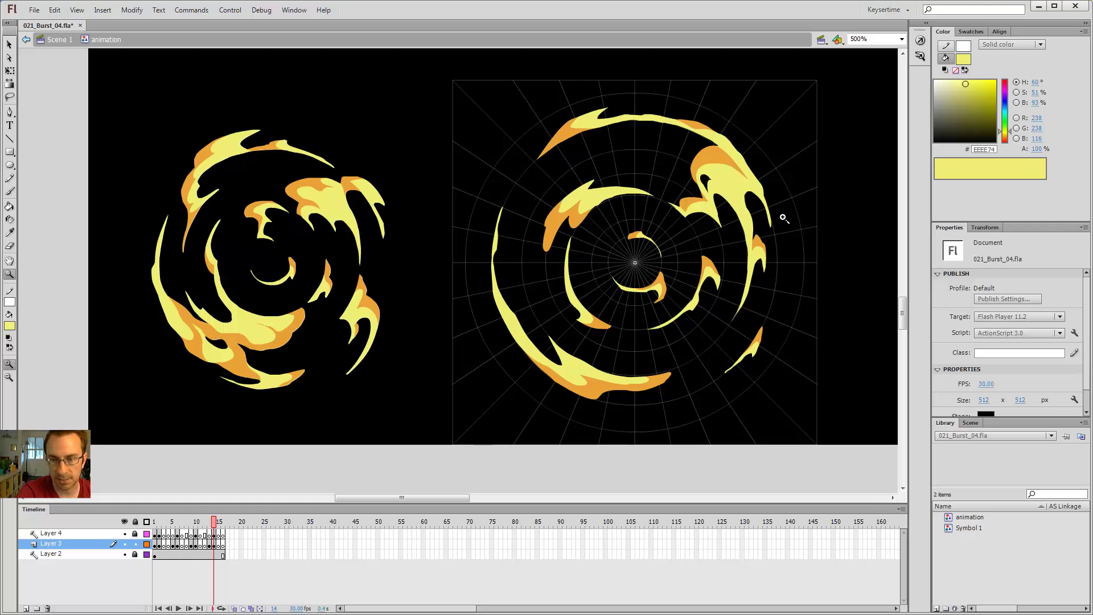
key("v")
left_click(125, 553)
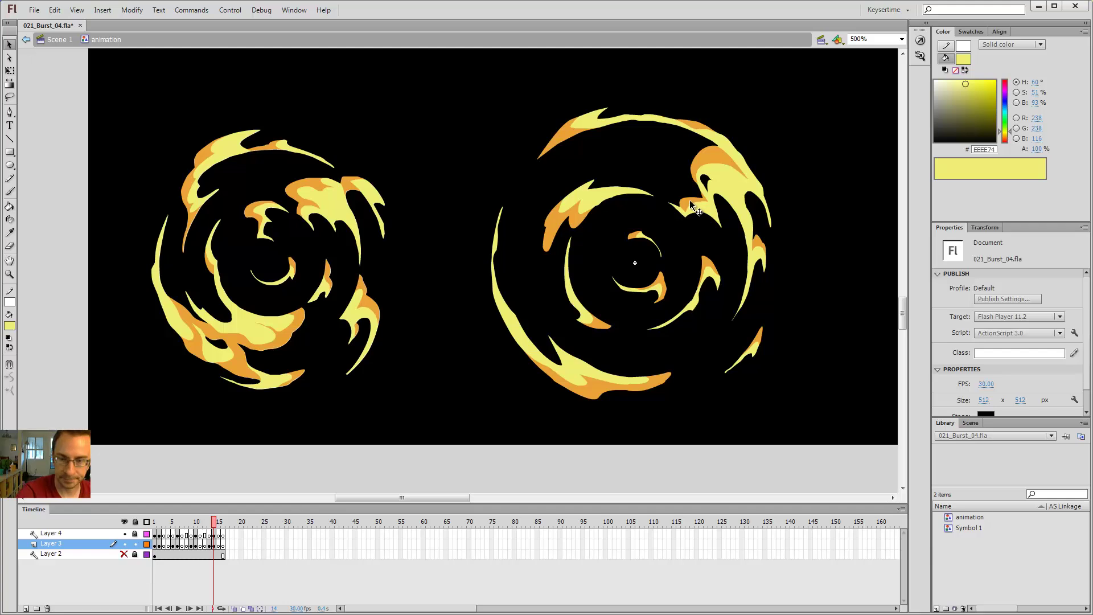
Step: Pencil a curved inner edge from the top outer arc to the large upper-right lobe and fill the enclosed gap with the sampled orange
key("ctrl+minus")
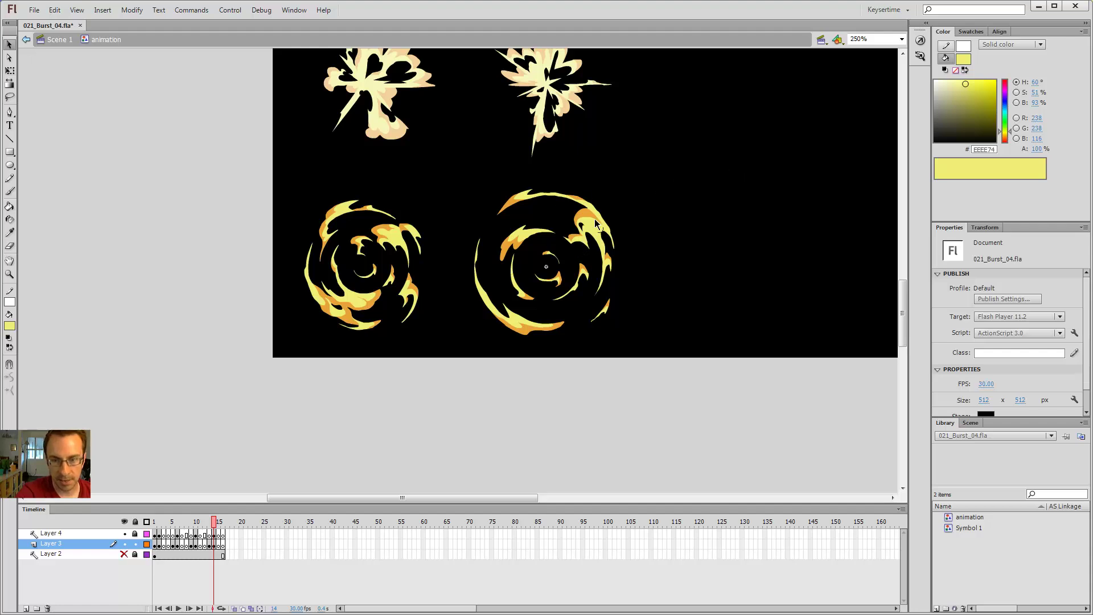
key("z")
left_click(595, 236)
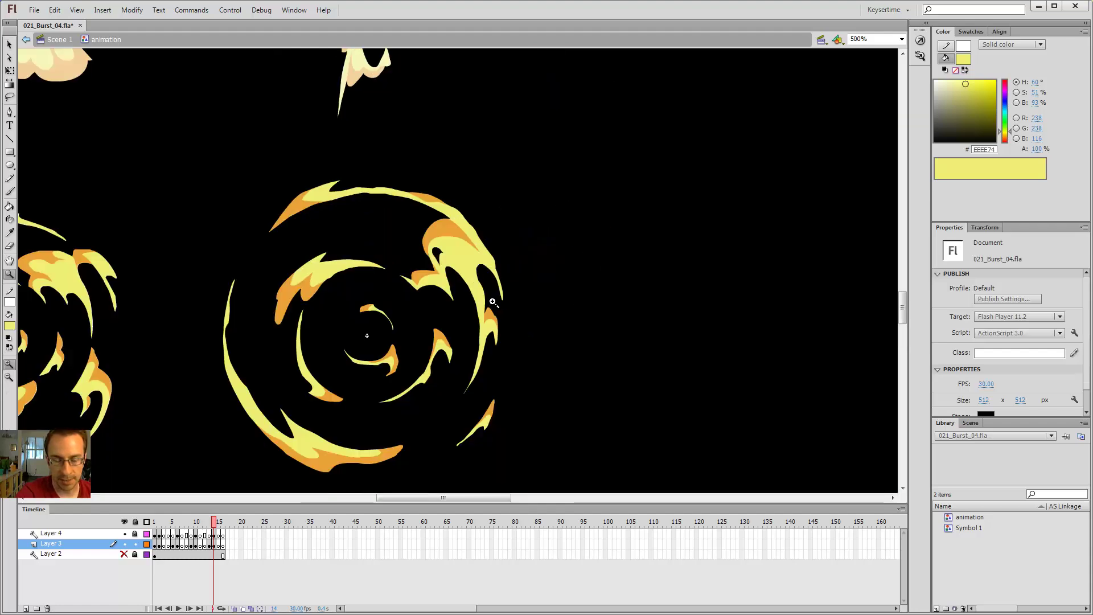
key("y")
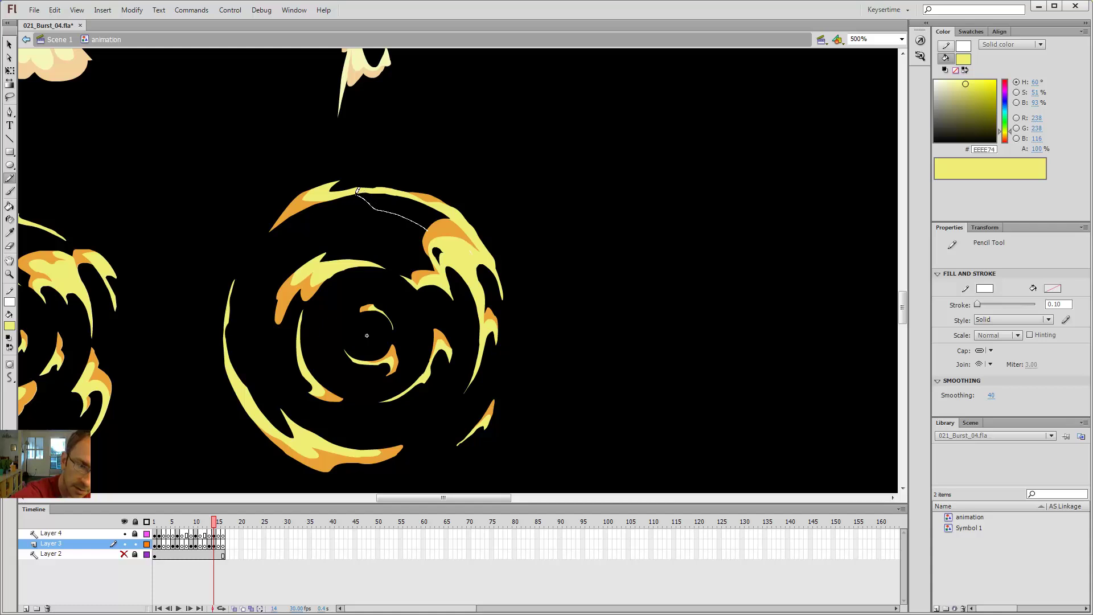
left_click_drag(355, 194, 349, 194)
key("i")
left_click(440, 225)
left_click(412, 213)
key("v")
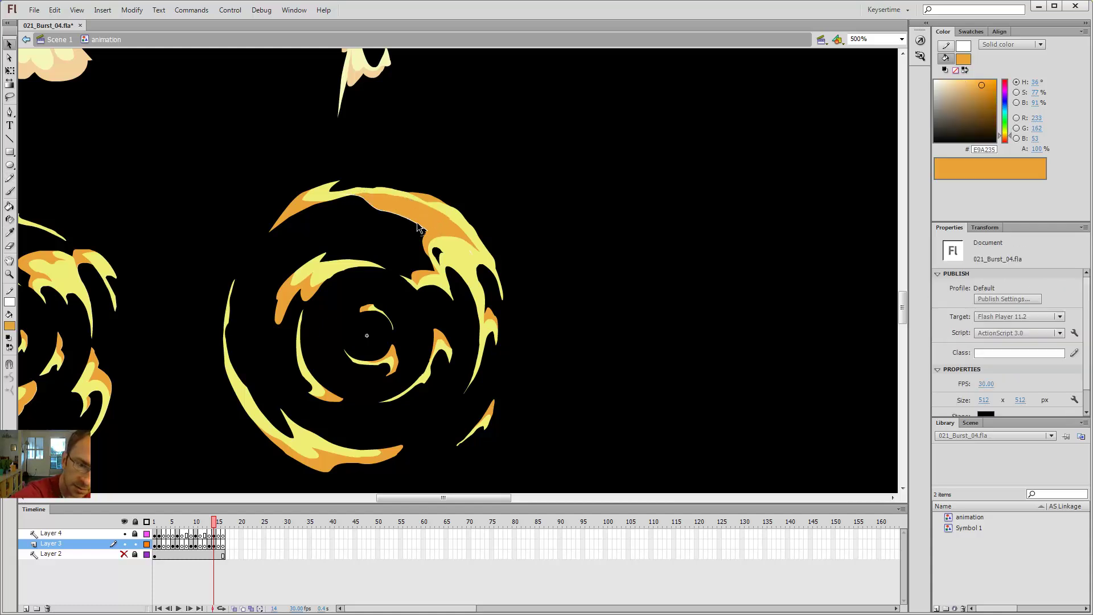
Step: Pencil a rounded highlight tongue inside the new orange band, fill it with the sampled yellow, and clear its outline
key("y")
left_click_drag(448, 214, 423, 203)
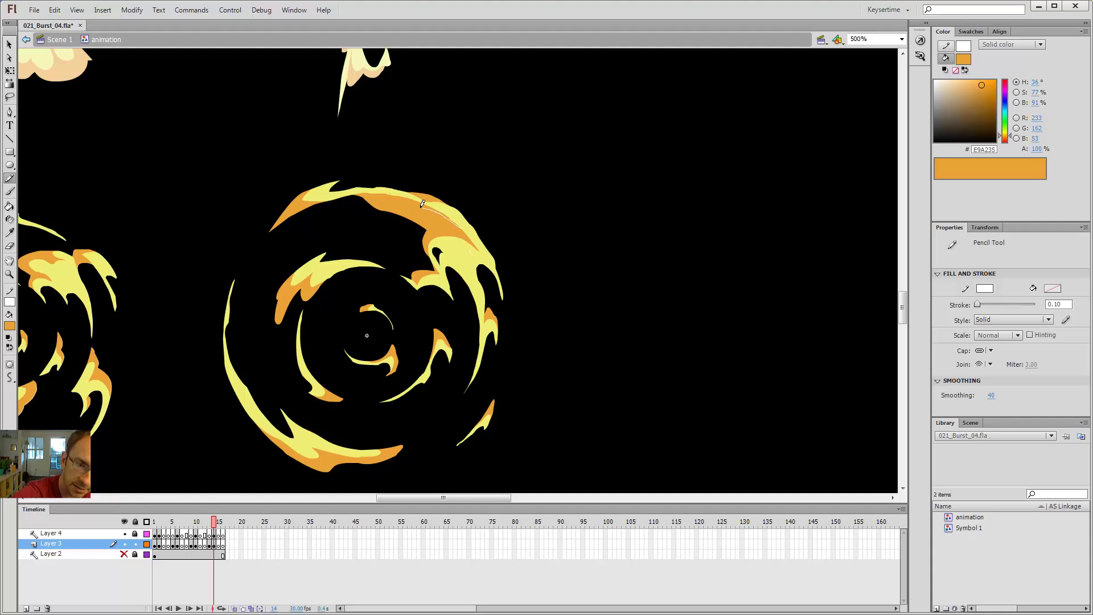
key("i")
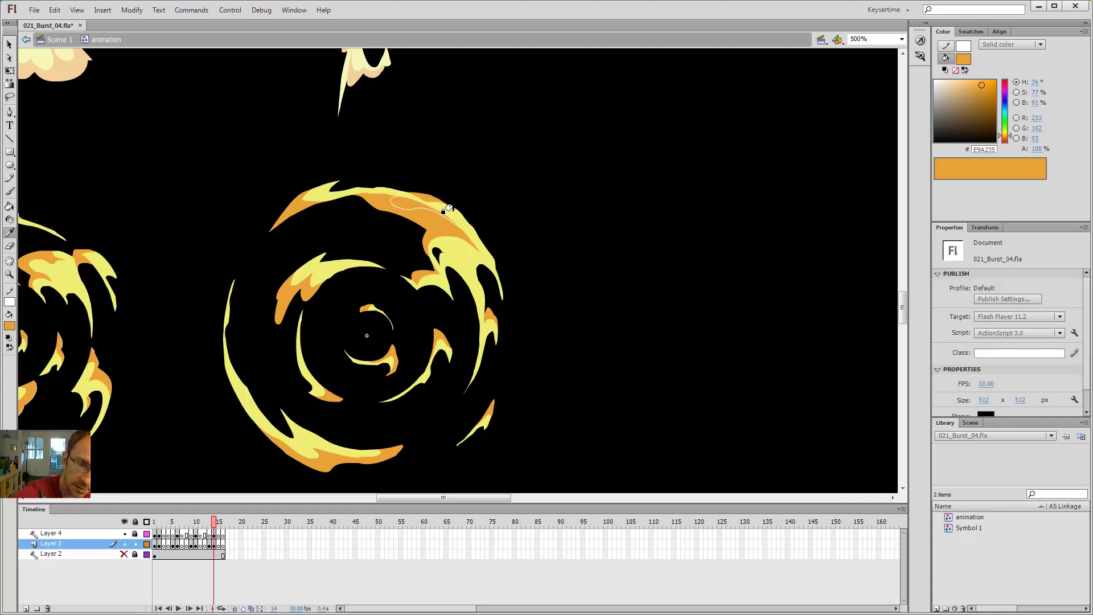
left_click(405, 194)
left_click(420, 202)
key("v")
Step: Pencil a tapering flame tip down the outer side of the right arc and fill it with orange sampled from the adjacent patch
key("y")
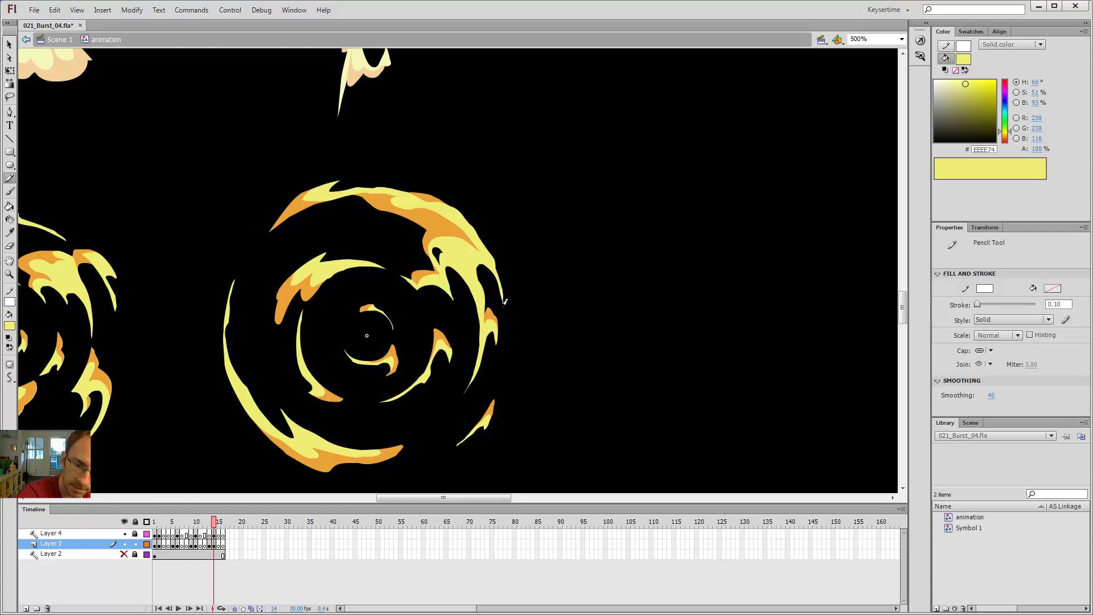
mouse_move(505, 348)
left_mouse_down()
mouse_move(501, 363)
mouse_move(499, 346)
left_mouse_up()
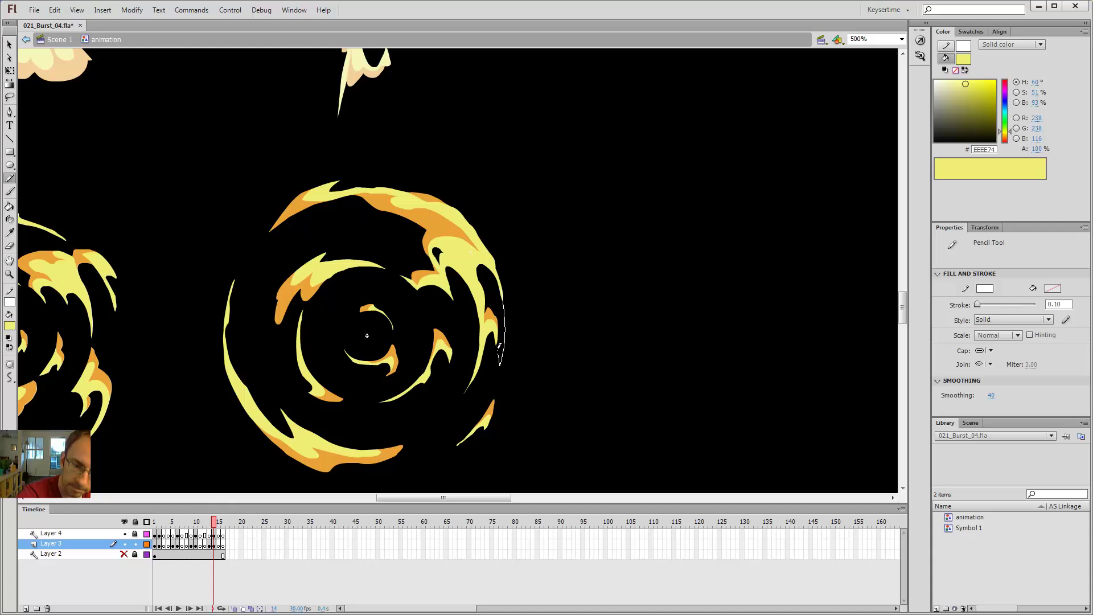
key("i")
left_click(491, 317)
left_click(487, 295)
key("v")
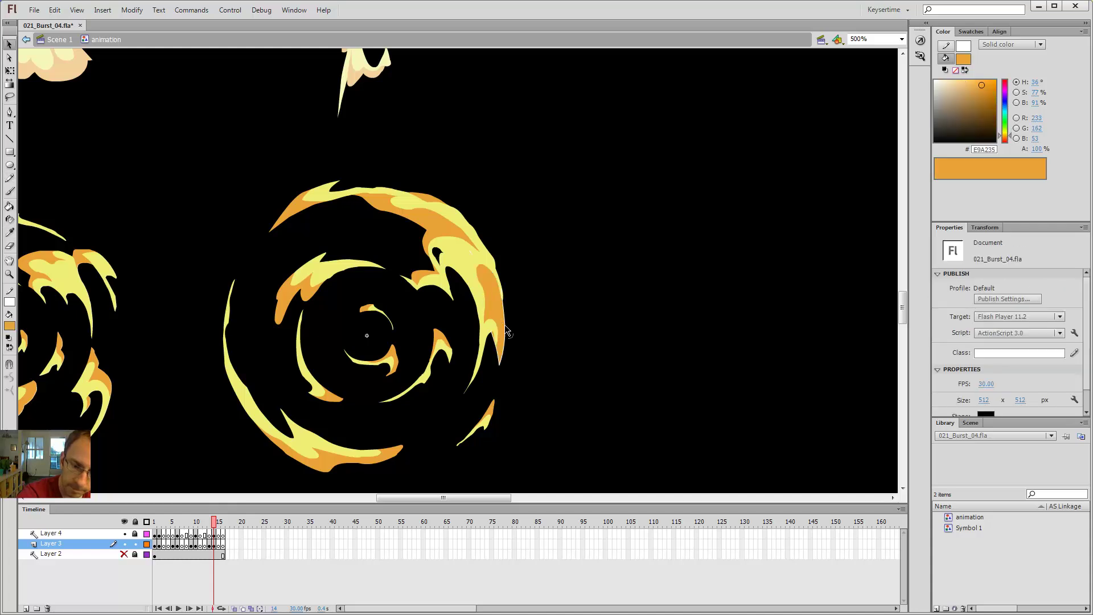
Step: Adjust the inner edge of the new orange flame tip beside the notch in the right outer arc
left_click(496, 329)
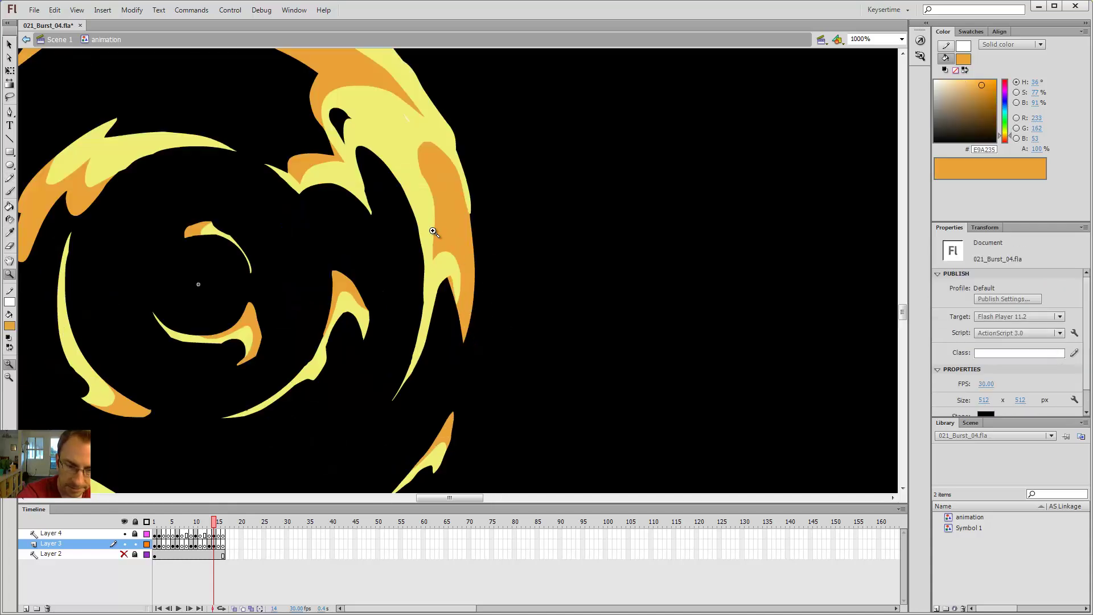
key("y")
key("v")
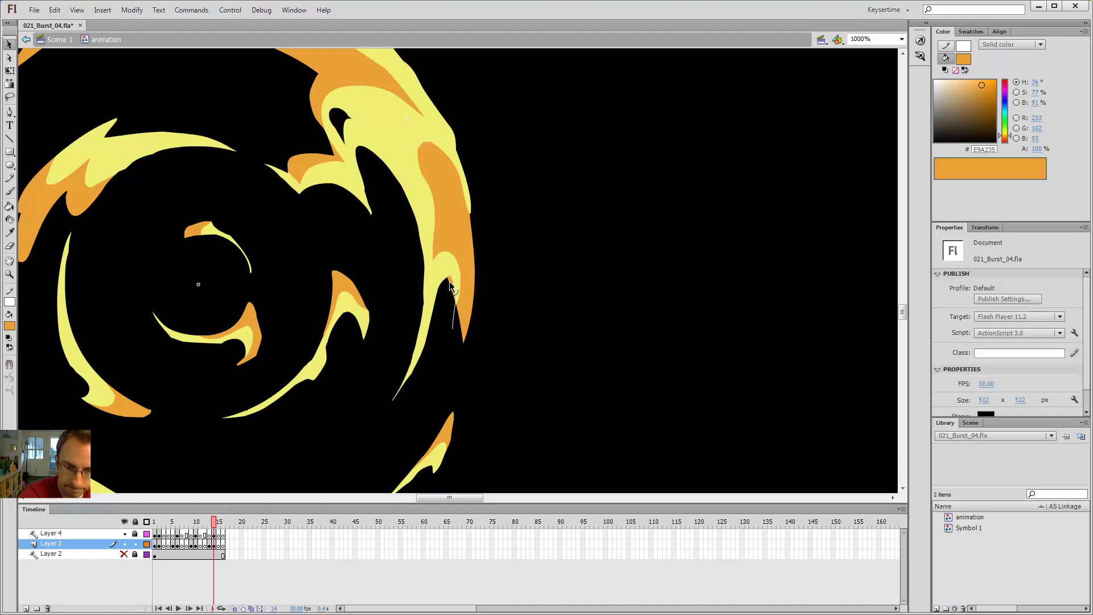
key("y")
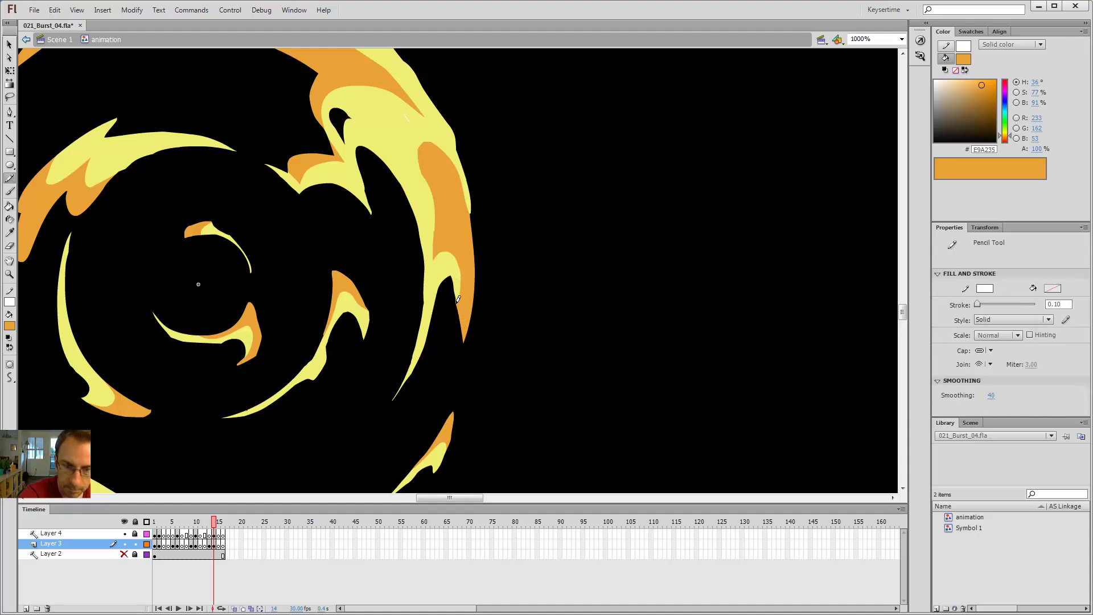
key("v")
left_click_drag(458, 305, 456, 307)
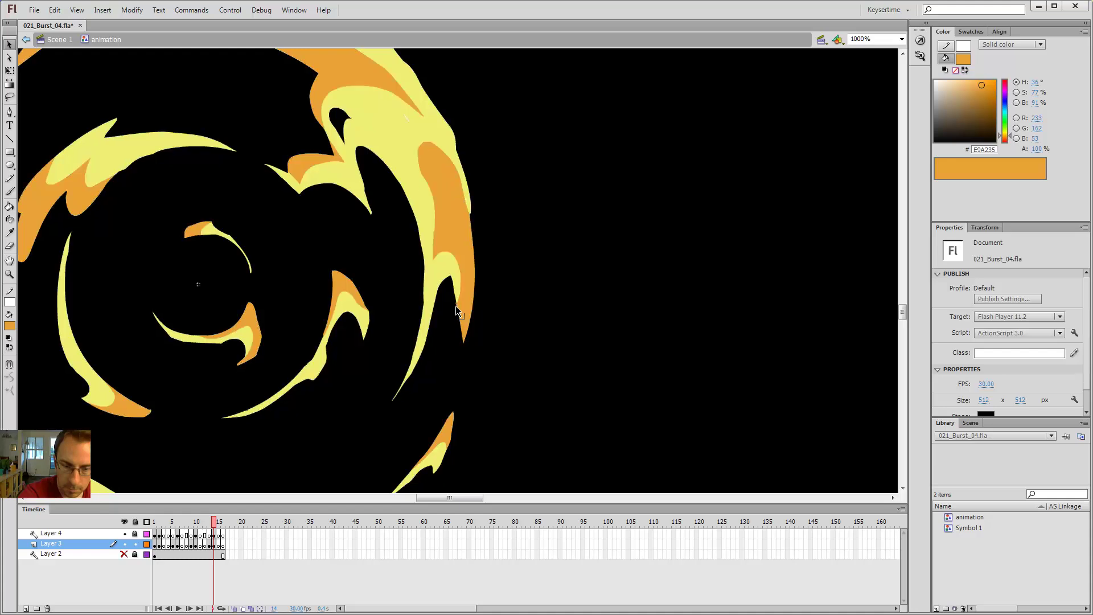
key("ctrl+minus")
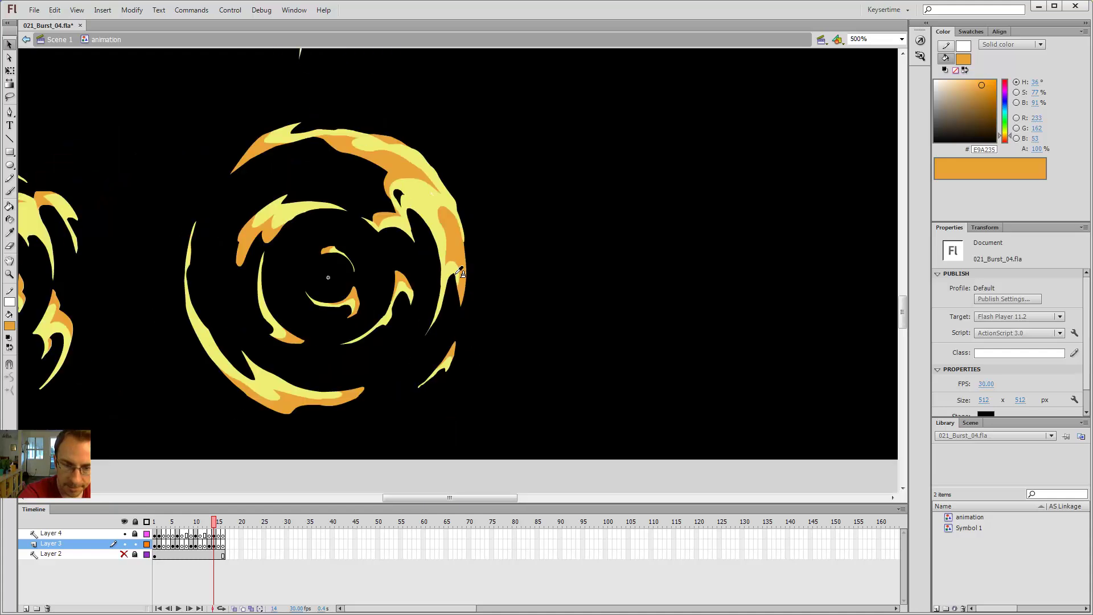
Step: Sample the yellow from the right outer arc as the active fill colour
key("i")
left_click(456, 277)
key("b")
key("ctrl+minus")
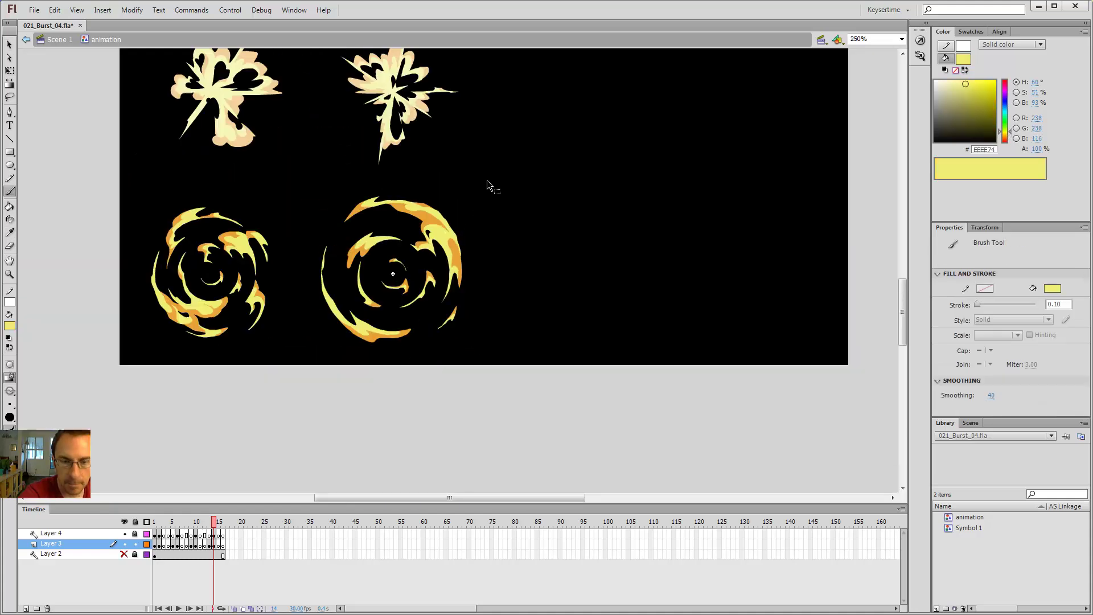
key("z")
left_click(466, 242)
left_click_drag(471, 276, 564, 272)
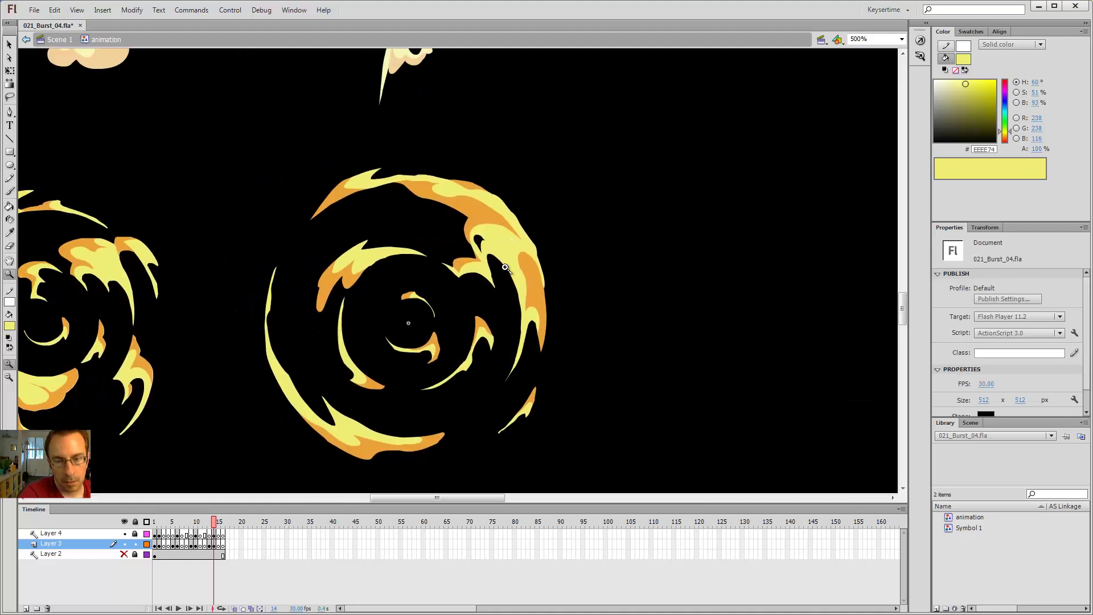
Step: Pencil a larger curved hollow inside the large upper-right yellow lobe and delete the enclosed fill and its outline
key("v")
left_click_drag(513, 241, 524, 271)
key("e")
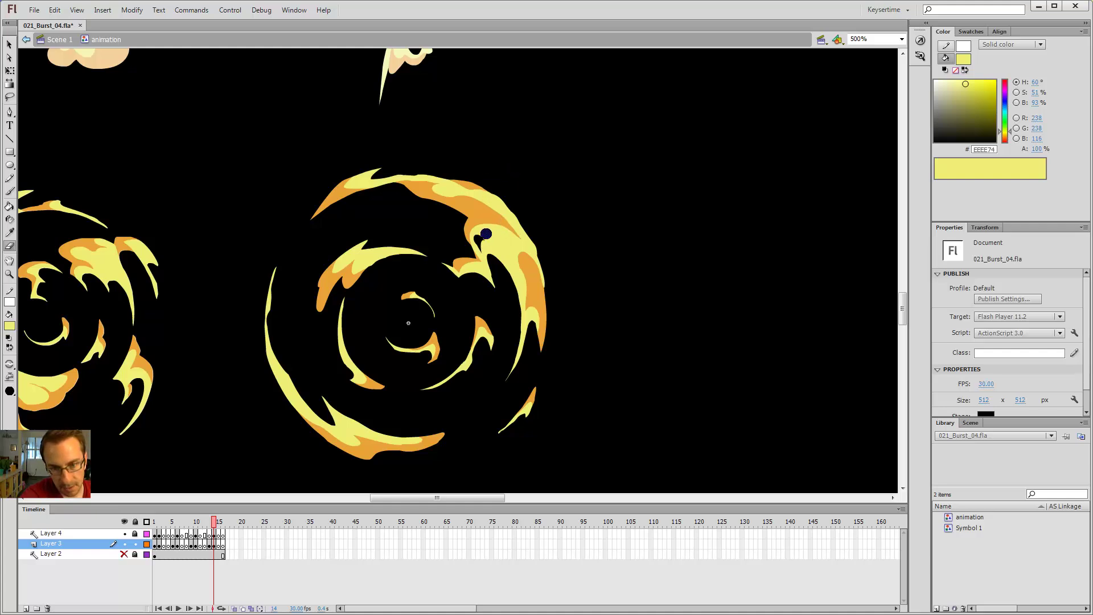
key("y")
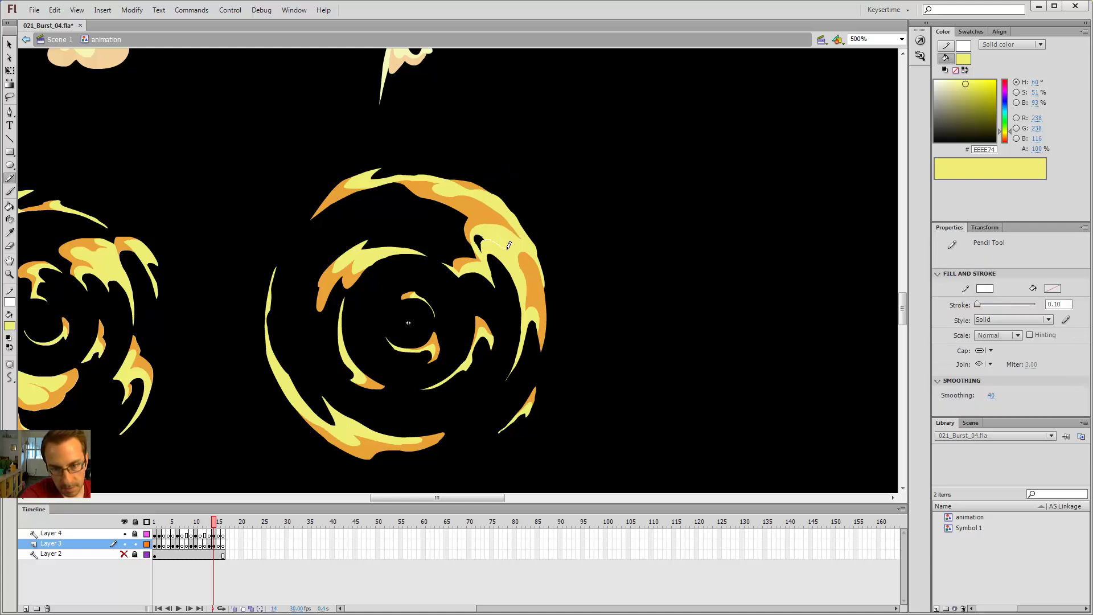
left_click_drag(508, 245, 499, 228)
key("v")
left_click(495, 240)
key("Delete")
double_click(507, 249)
key("Delete")
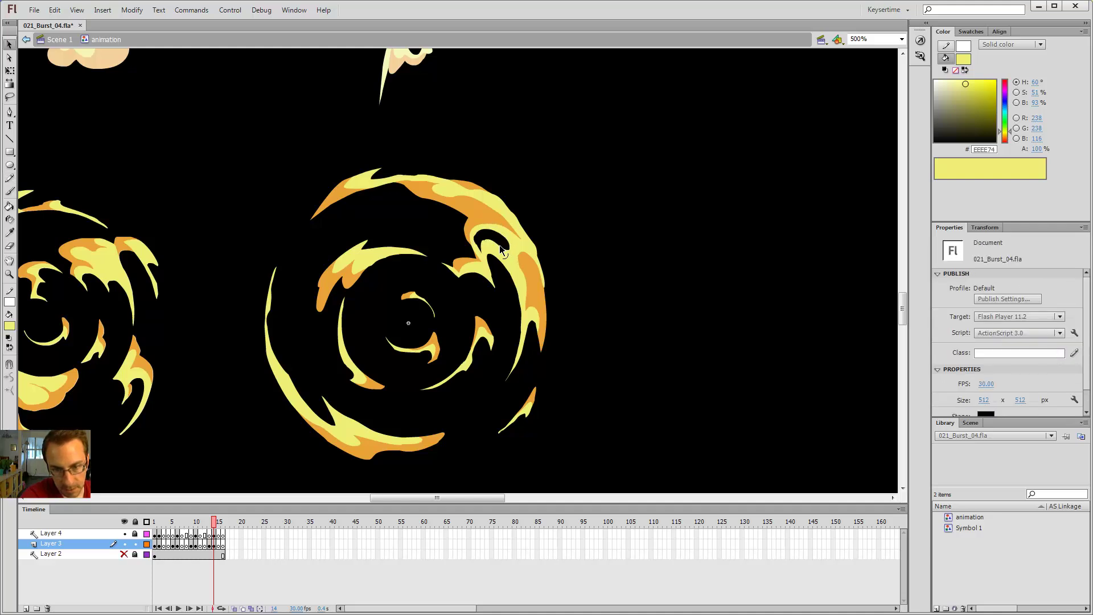
Step: Redraw the left side of the lobe's hollow as a pointed curve, filling the old channel yellow and deleting the leftover pencil line
key("ctrl+minus")
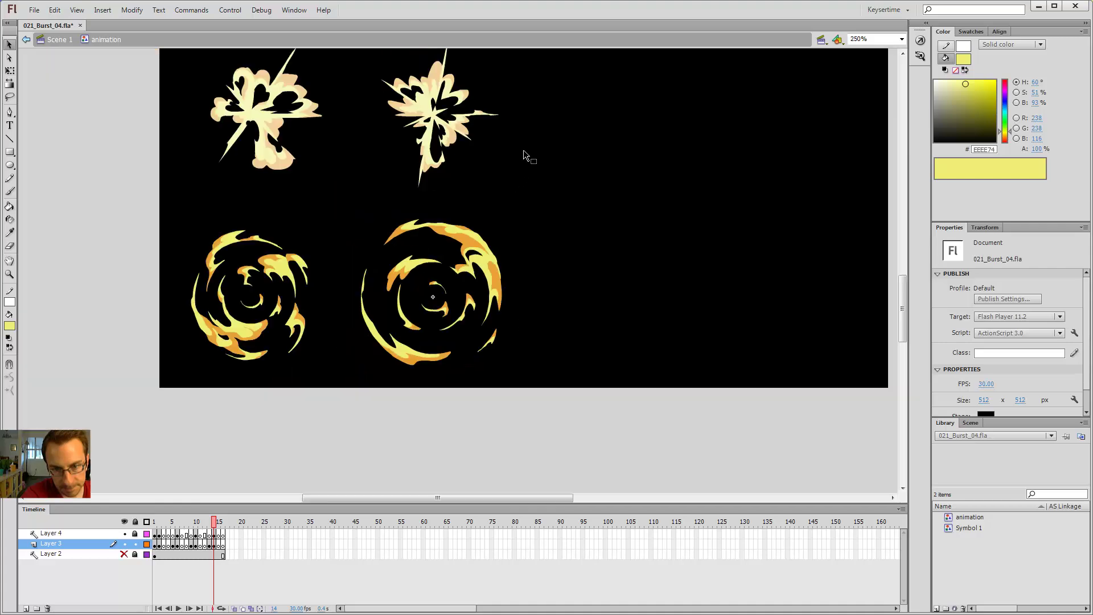
key("ctrl+minus")
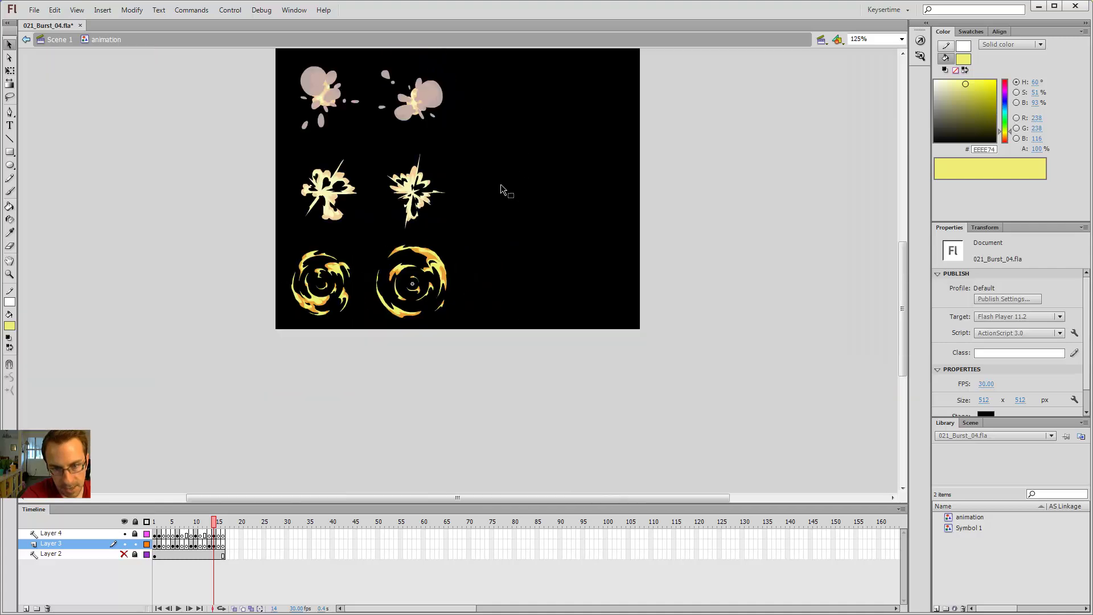
key("z")
left_click(427, 255)
left_click(436, 280)
left_click(519, 272)
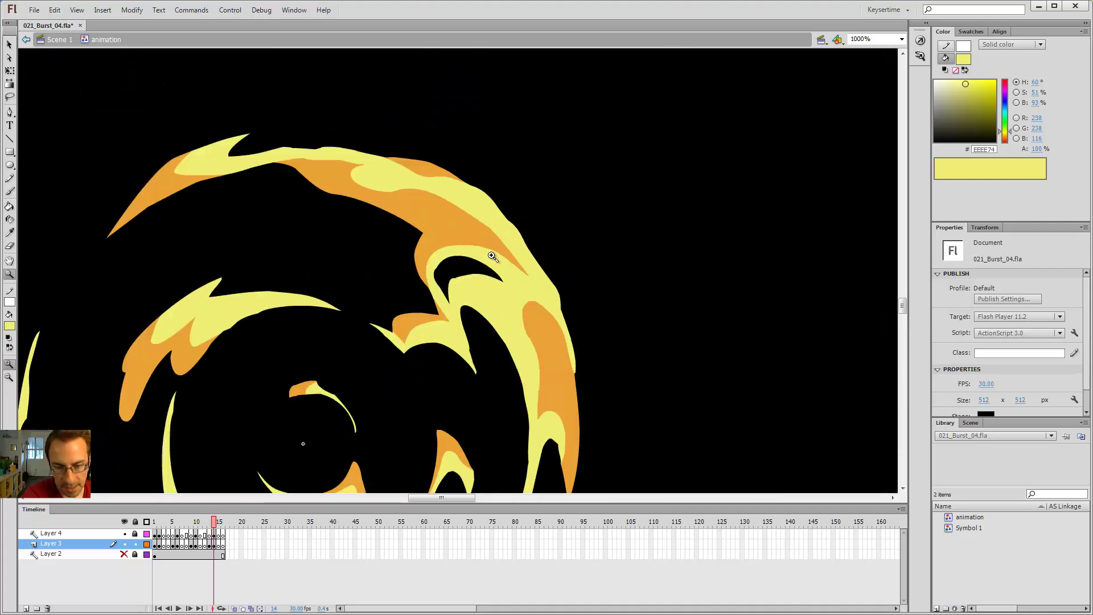
key("y")
key("v")
mouse_move(439, 267)
left_mouse_down()
mouse_move(428, 254)
mouse_move(464, 300)
mouse_move(465, 273)
mouse_move(461, 285)
mouse_move(456, 276)
left_mouse_up()
key("k")
left_click(442, 284)
key("v")
double_click(453, 285)
key("Delete")
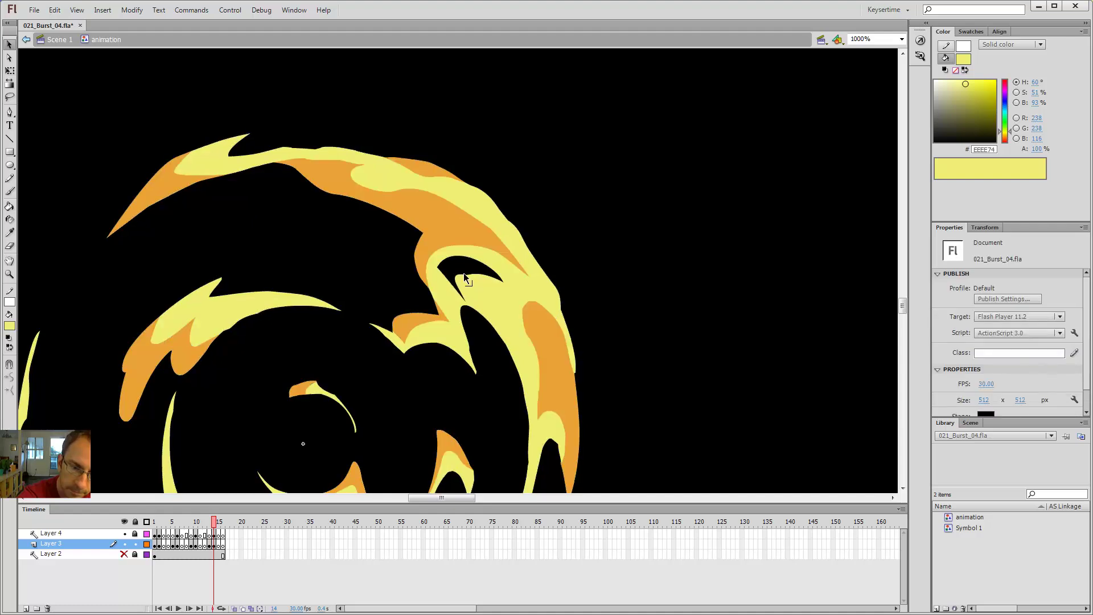
Step: Compare with the previous frame, round the upper-left edge of the lobe's hollow, and pull its right tip deeper into the yellow
key("comma")
key("period")
left_click_drag(444, 259, 468, 270)
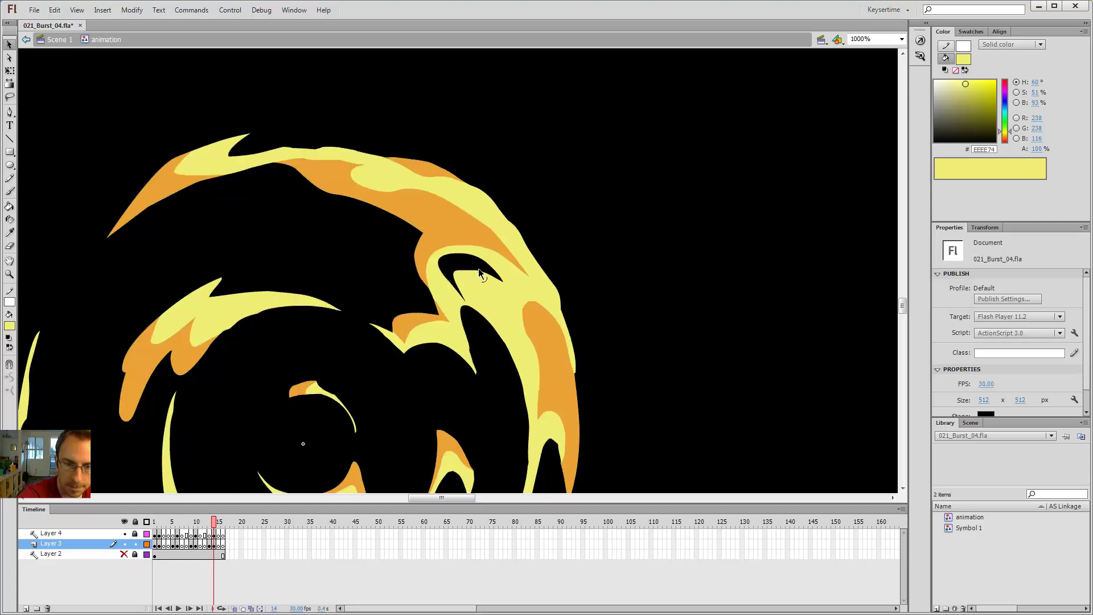
key("ctrl+minus")
key("ctrl+minus")
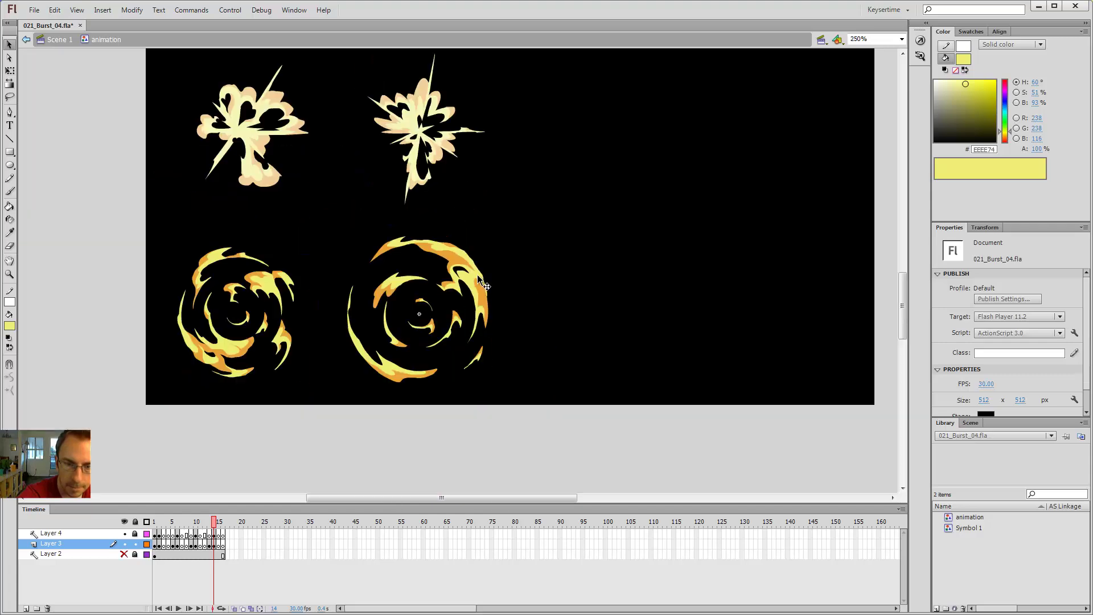
key("ctrl+equal")
key("ctrl+equal")
left_click_drag(480, 339, 503, 351)
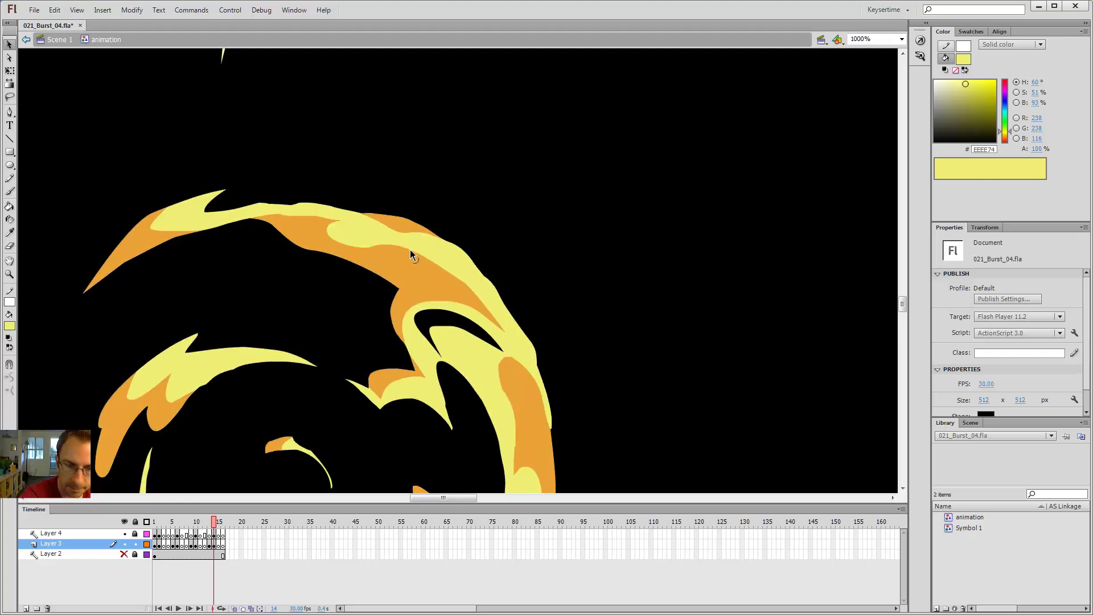
Step: Trim the thin orange tail where the large lobe meets the small flame to its lower left
left_click_drag(441, 300, 423, 316)
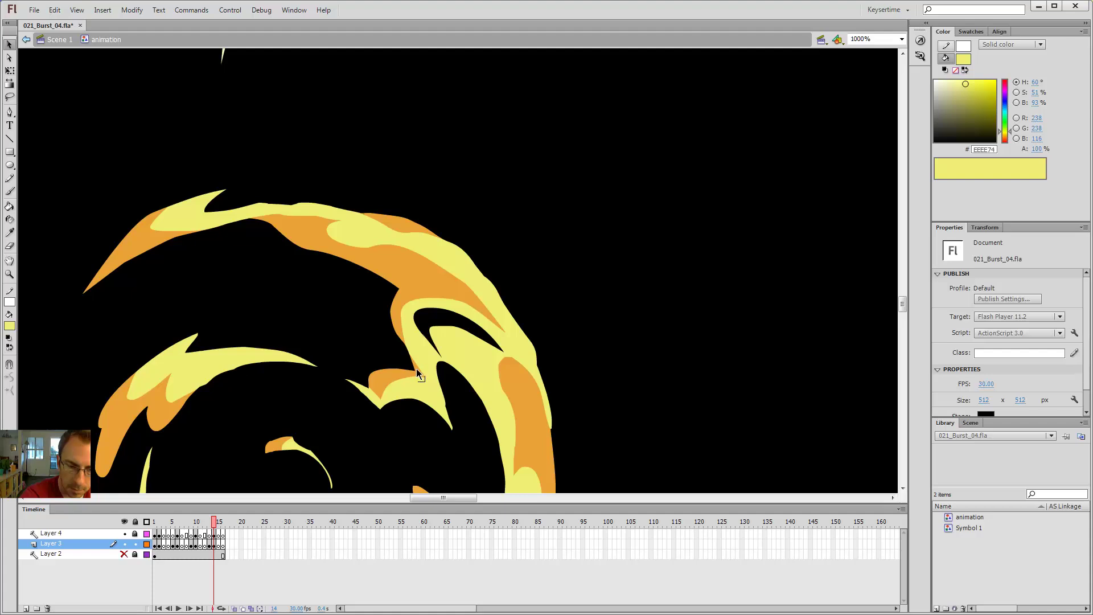
key("y")
mouse_move(416, 368)
left_mouse_down()
mouse_move(435, 390)
mouse_move(420, 383)
left_mouse_up()
key("v")
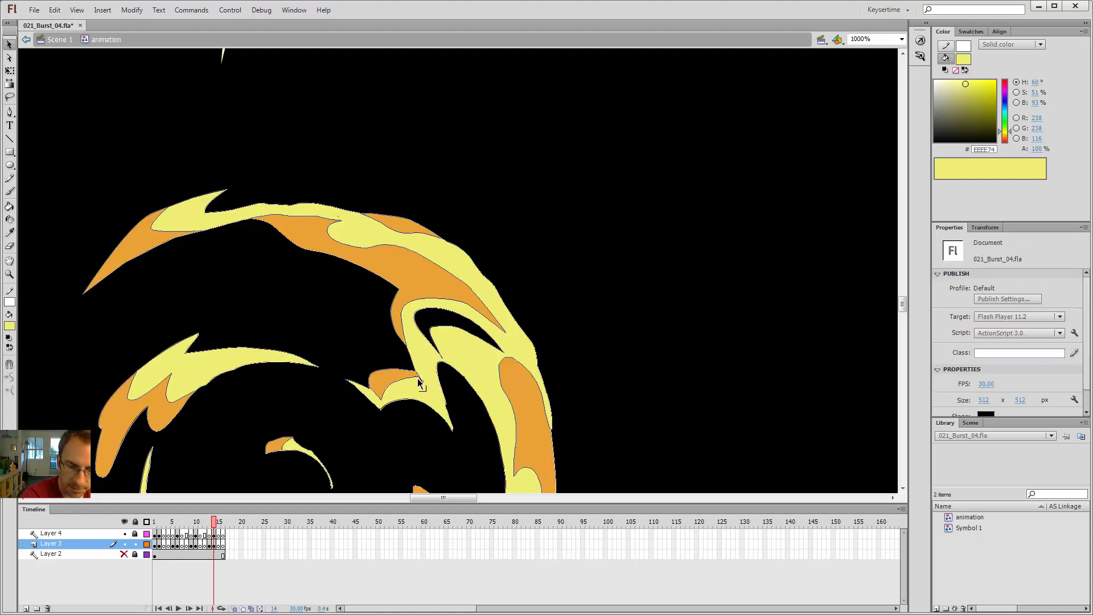
key("y")
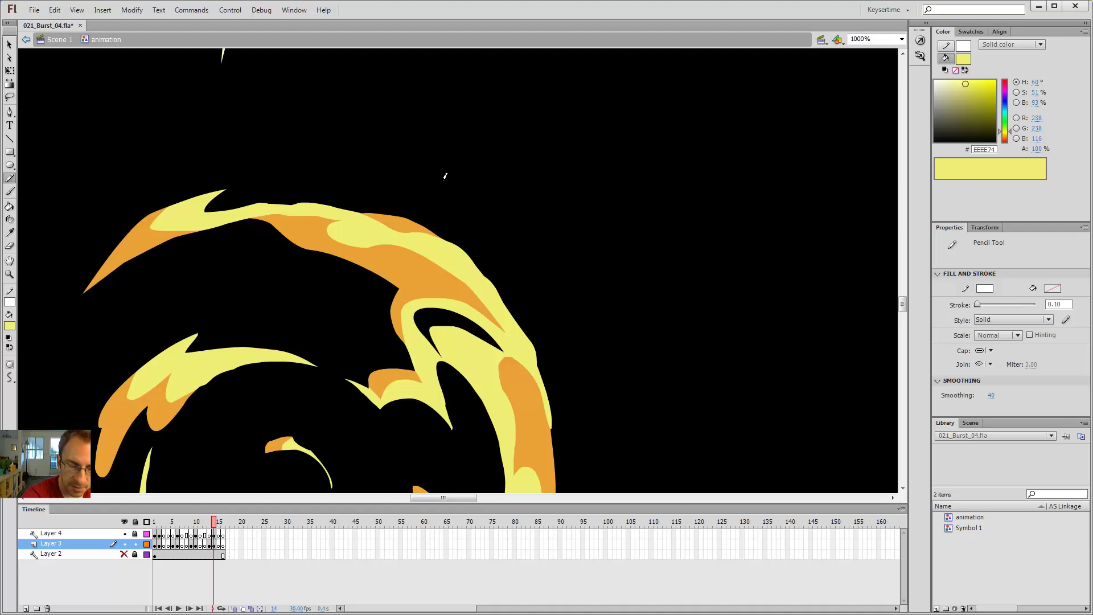
Step: Switch to the Selection tool and turn on Snap to Objects for editing the large lobe's edges
key("ctrl+minus")
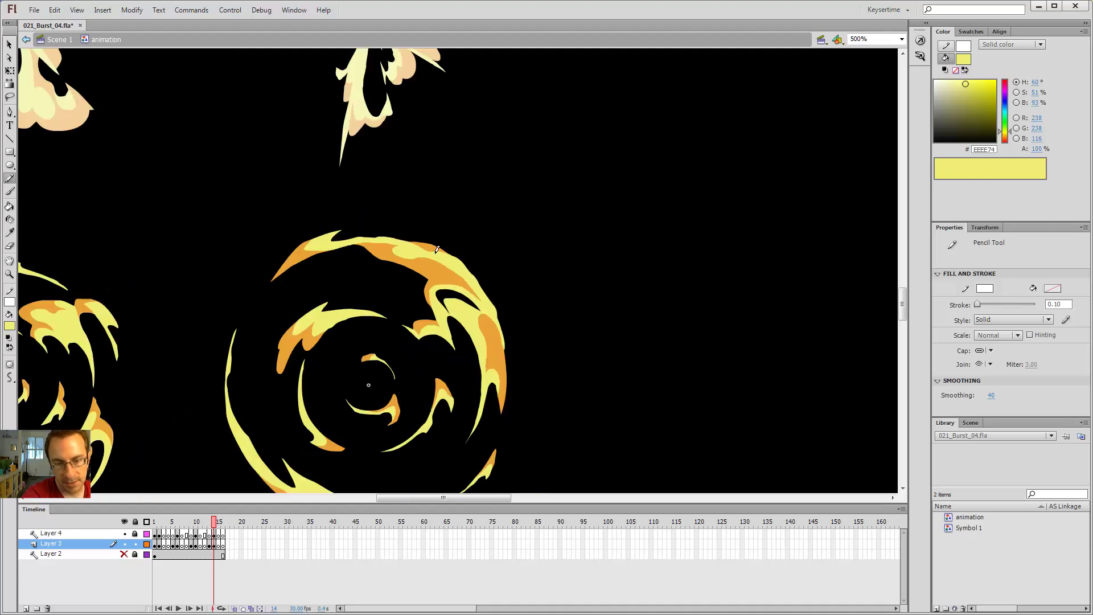
key("v")
key("ctrl+equal")
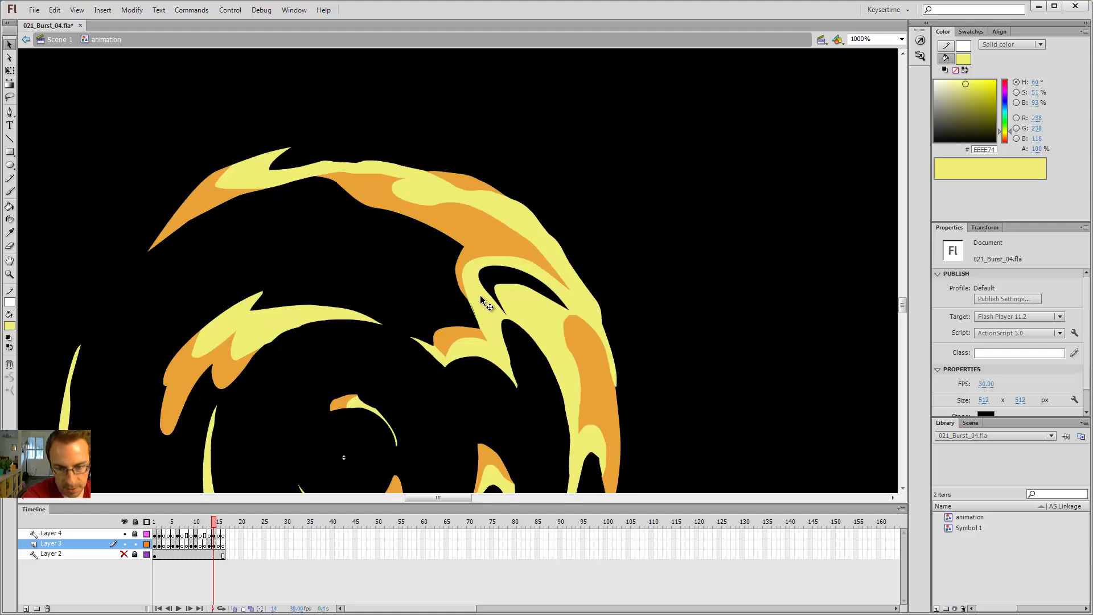
key("ctrl+shift+slash")
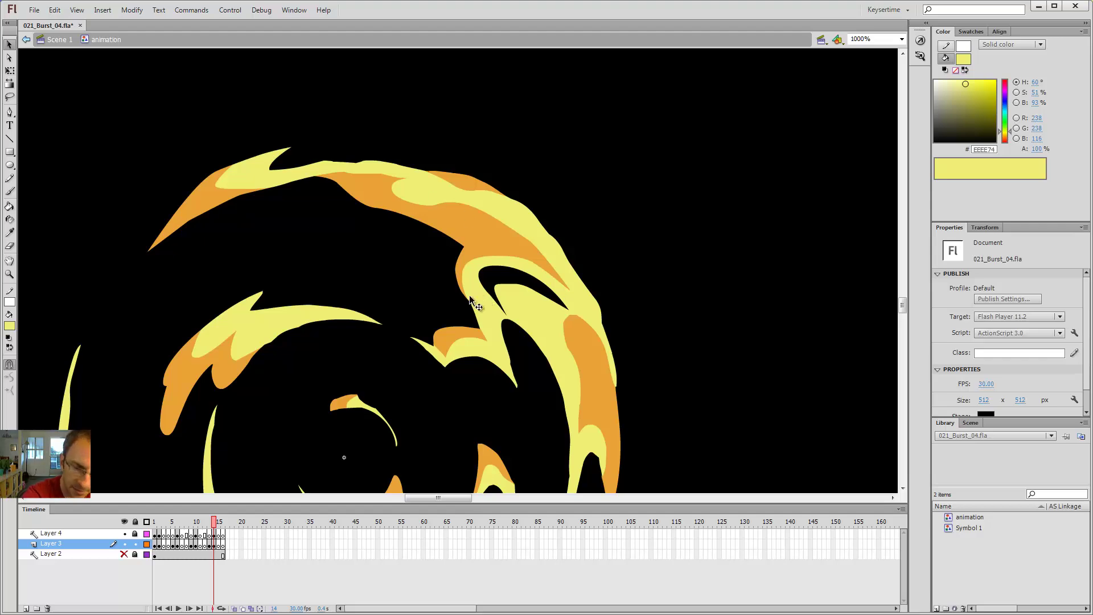
Step: Pull the lower-left orange edge of the large upper-right lobe down to meet the small flame, undoing the extra pencil stroke there
left_click(489, 321)
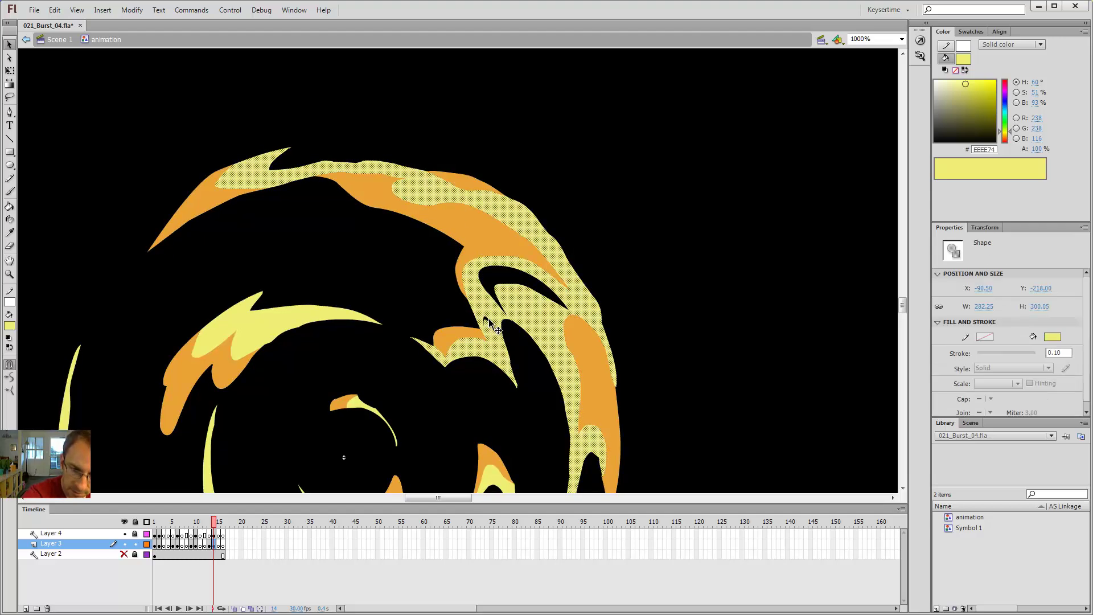
left_click(487, 322)
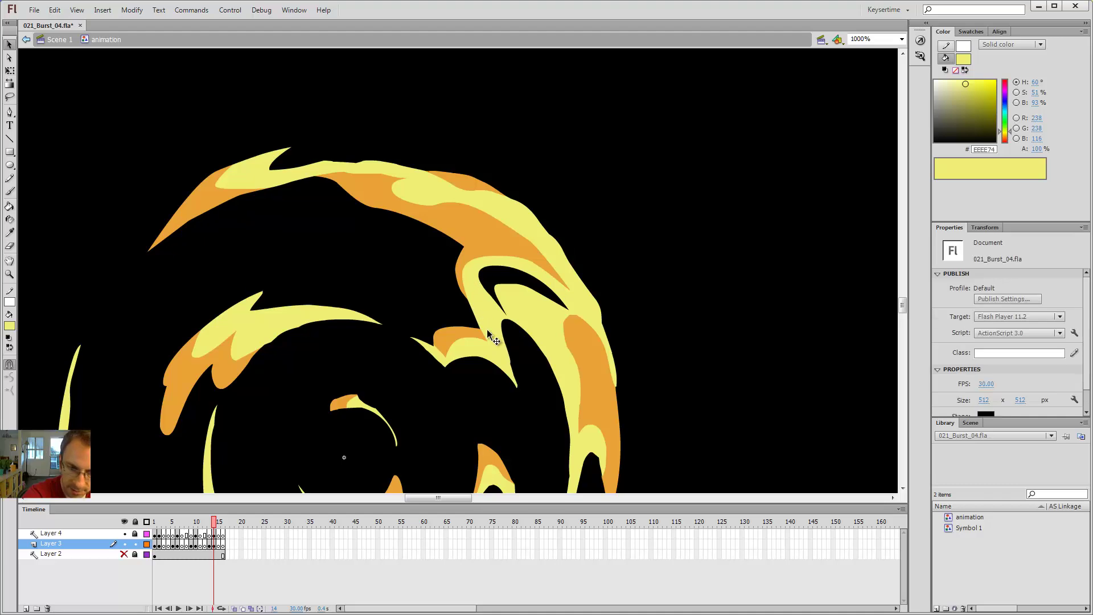
mouse_move(481, 328)
left_mouse_down()
mouse_move(460, 289)
mouse_move(472, 320)
left_mouse_up()
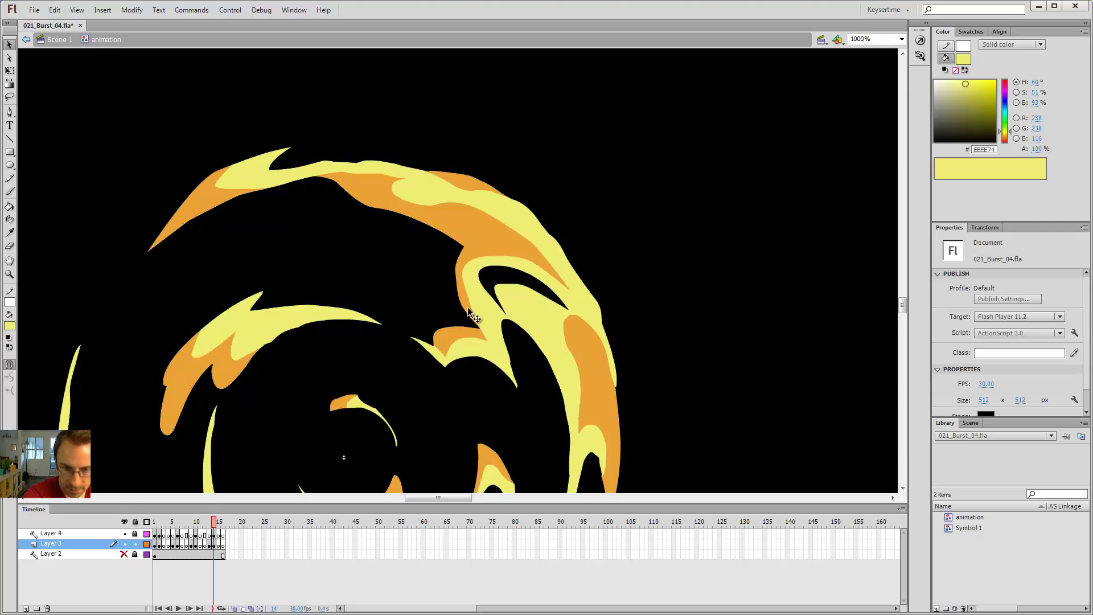
key("y")
key("ctrl+z")
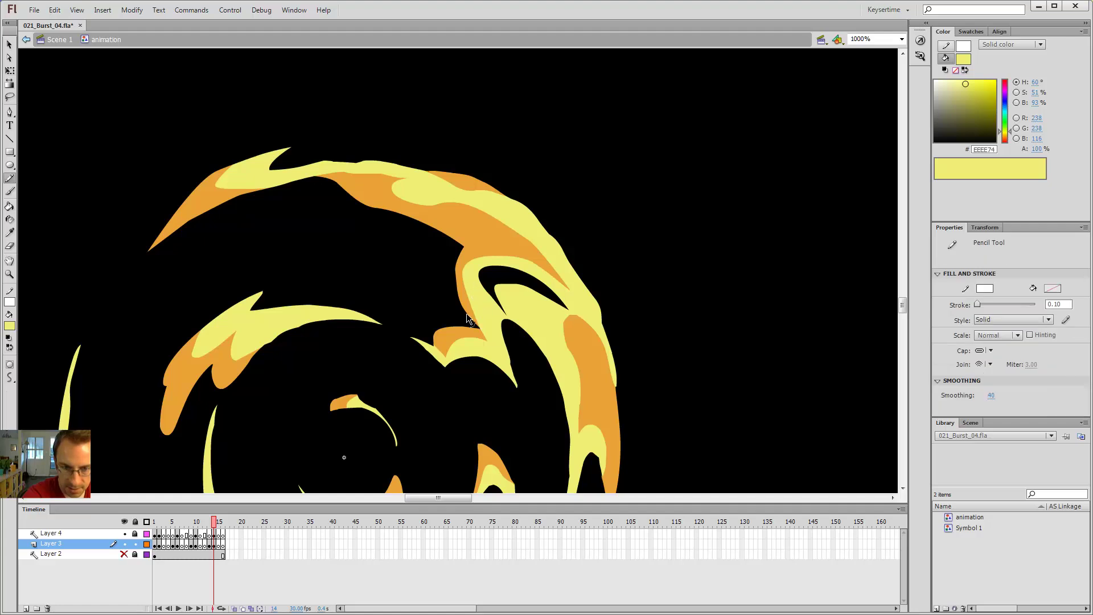
left_click_drag(456, 301, 470, 320)
key("ctrl+z")
Step: Examine the reworked lobe up close and within the whole burst of frame 14
key("z")
left_click(472, 264)
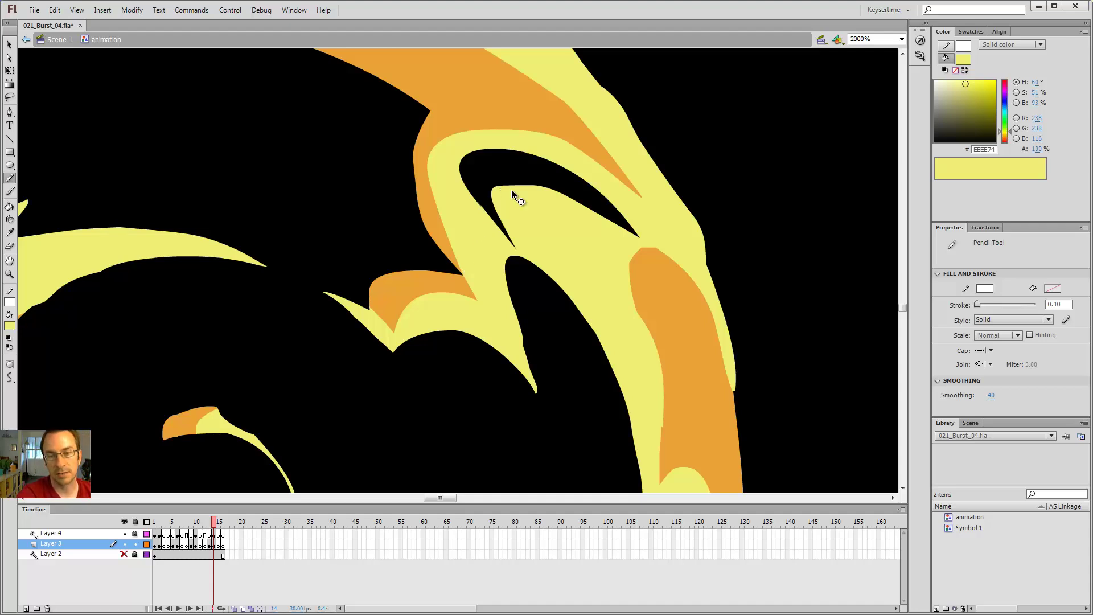
key("ctrl+minus")
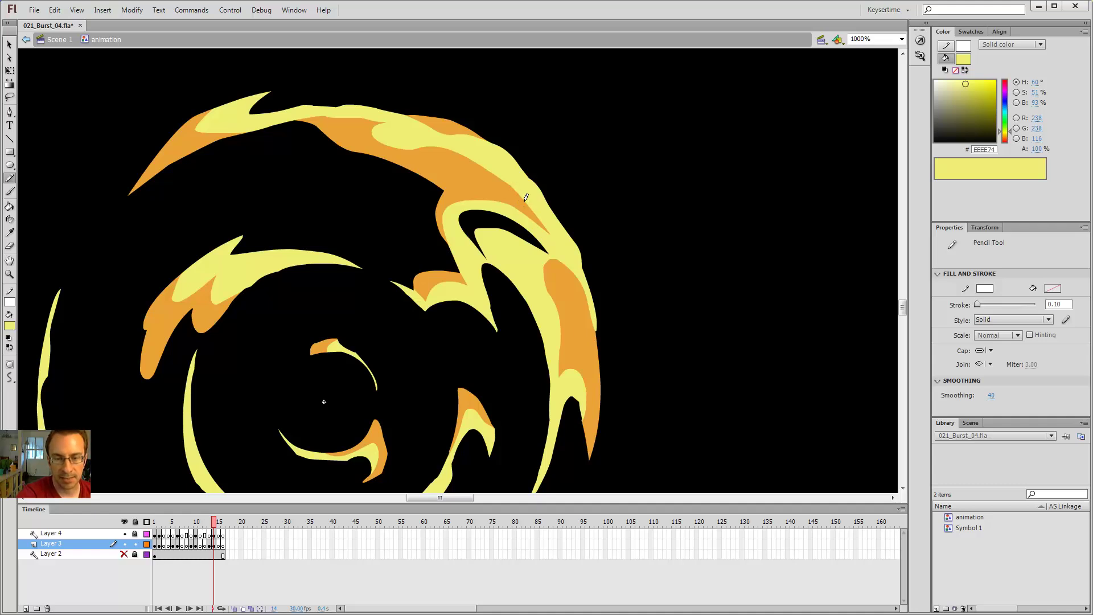
key("ctrl+minus")
key("ctrl+equal")
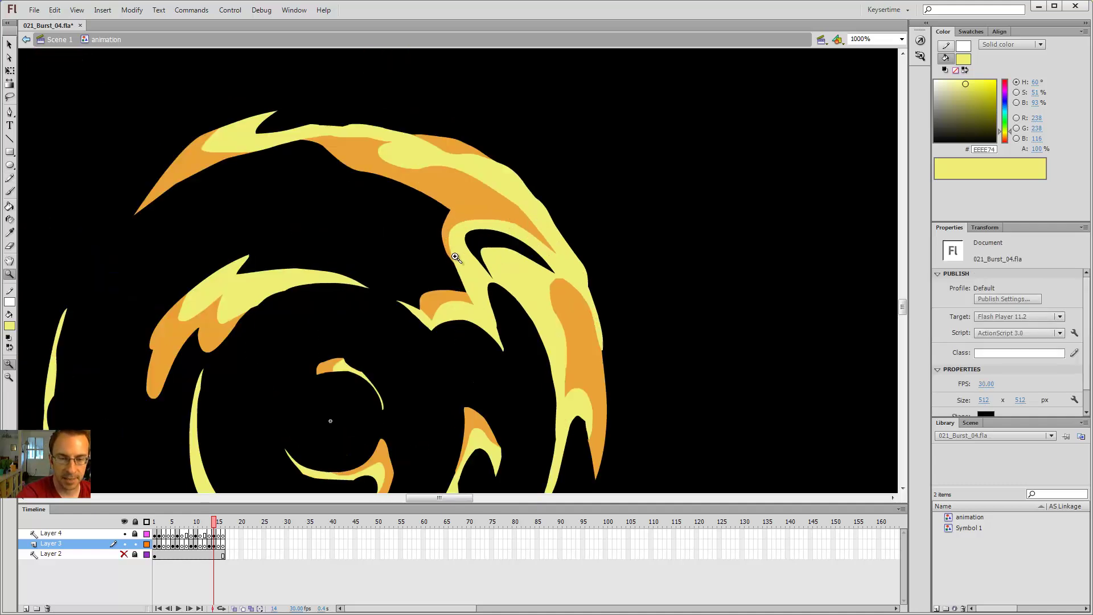
key("ctrl+minus")
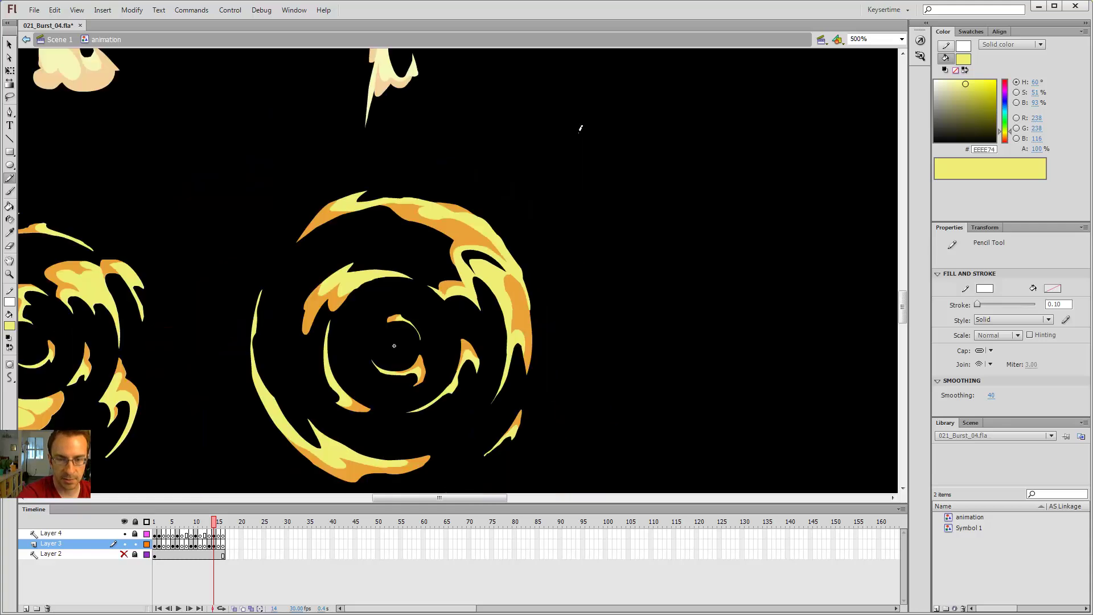
key("ctrl+equal")
left_click_drag(468, 237, 654, 231)
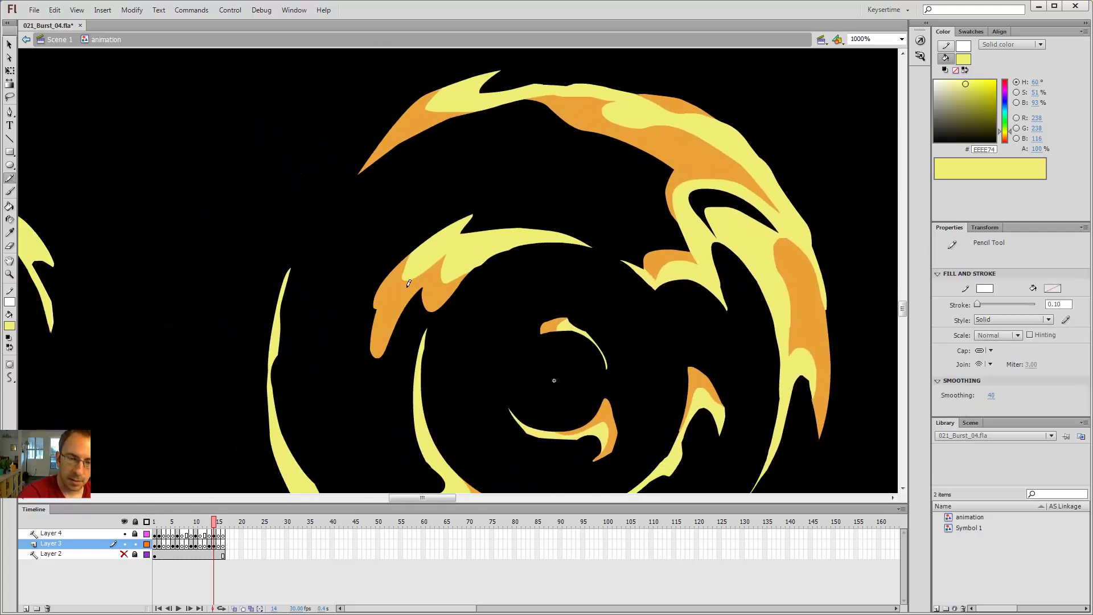
Step: Redraw the lower yellow edge of the inner upper-left flame, fill the orange notch between its prongs yellow, and delete the pencil line
left_click_drag(465, 272, 441, 285)
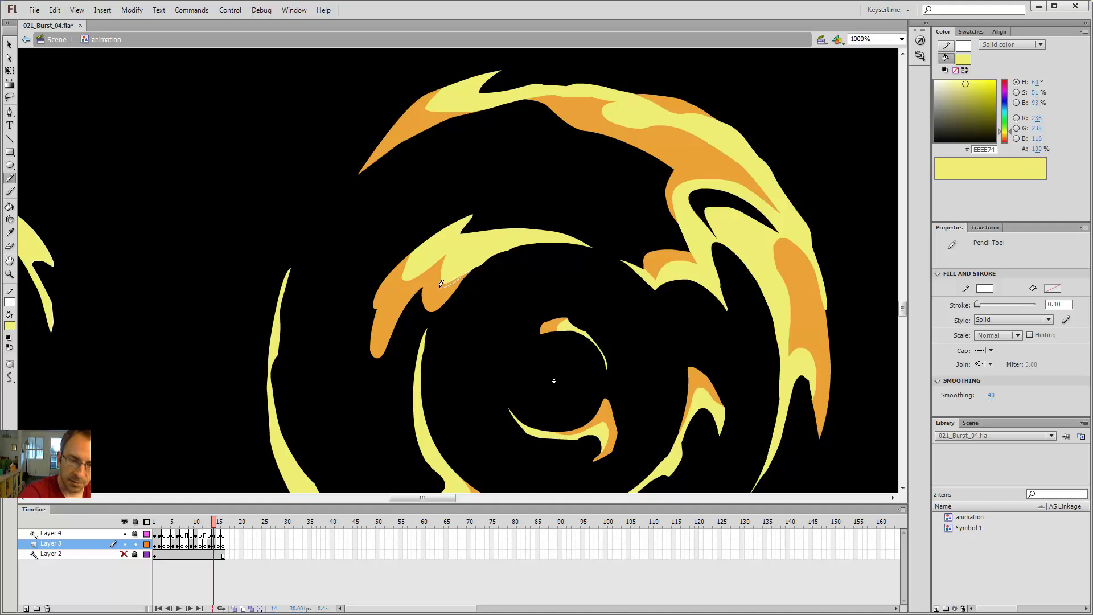
key("v")
key("k")
left_click(437, 273)
key("v")
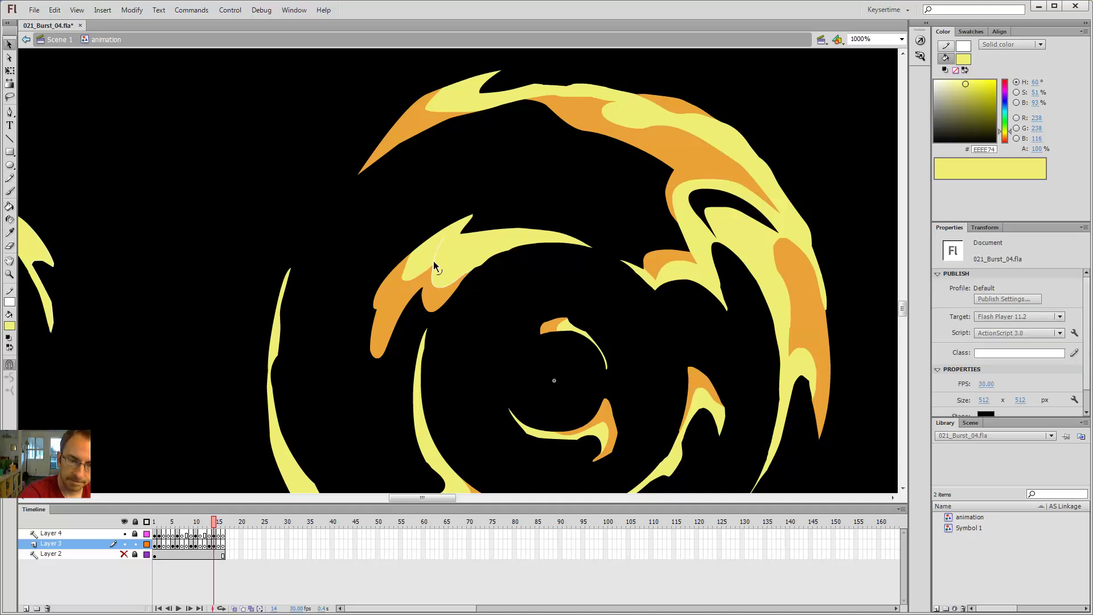
left_click(433, 260)
key("Delete")
Step: Extend the left yellow prong of the inner upper-left flame further down over the orange, deleting the pencil outline after filling
key("shift+y")
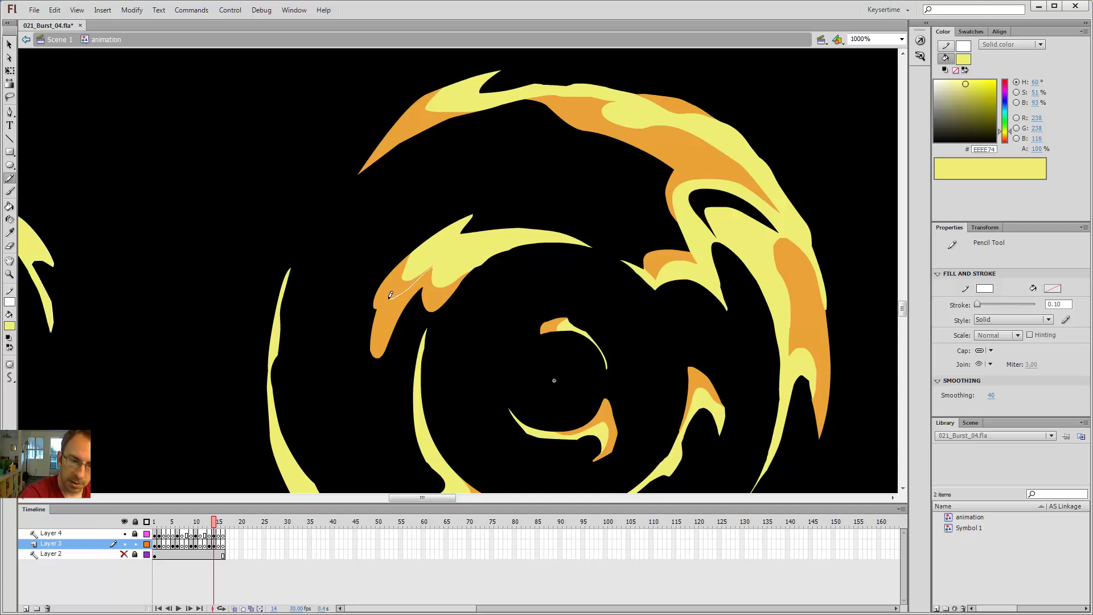
left_click_drag(389, 297, 408, 244)
key("k")
left_click(405, 268)
key("v")
double_click(422, 272)
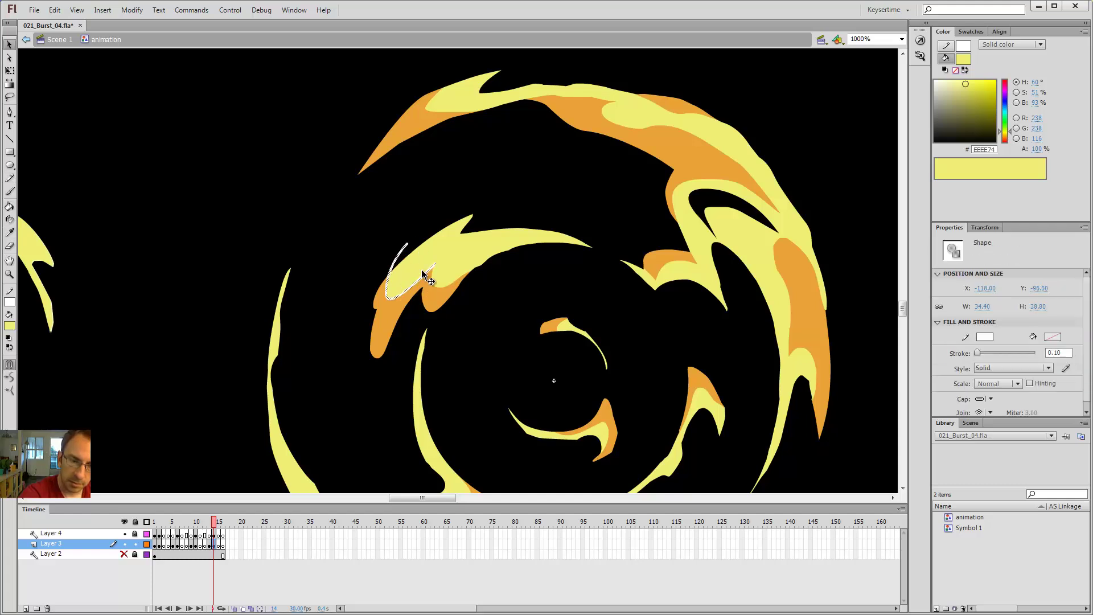
key("Delete")
Step: Draw a curved notch between the two yellow prongs of that flame, fill it with the sampled orange, and delete its outline
key("y")
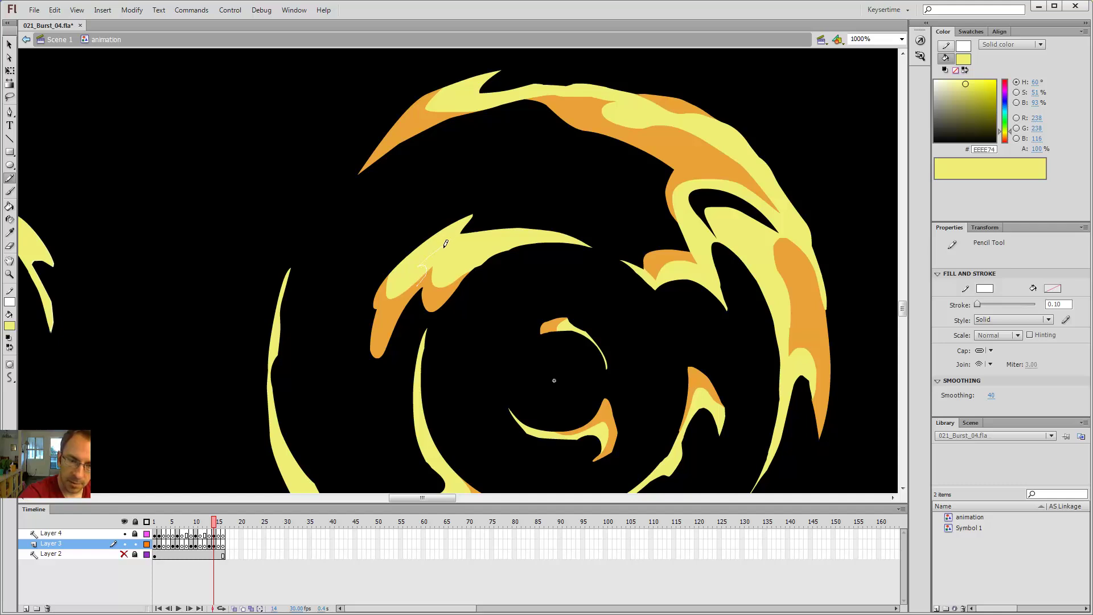
left_click_drag(468, 272, 471, 268)
key("i")
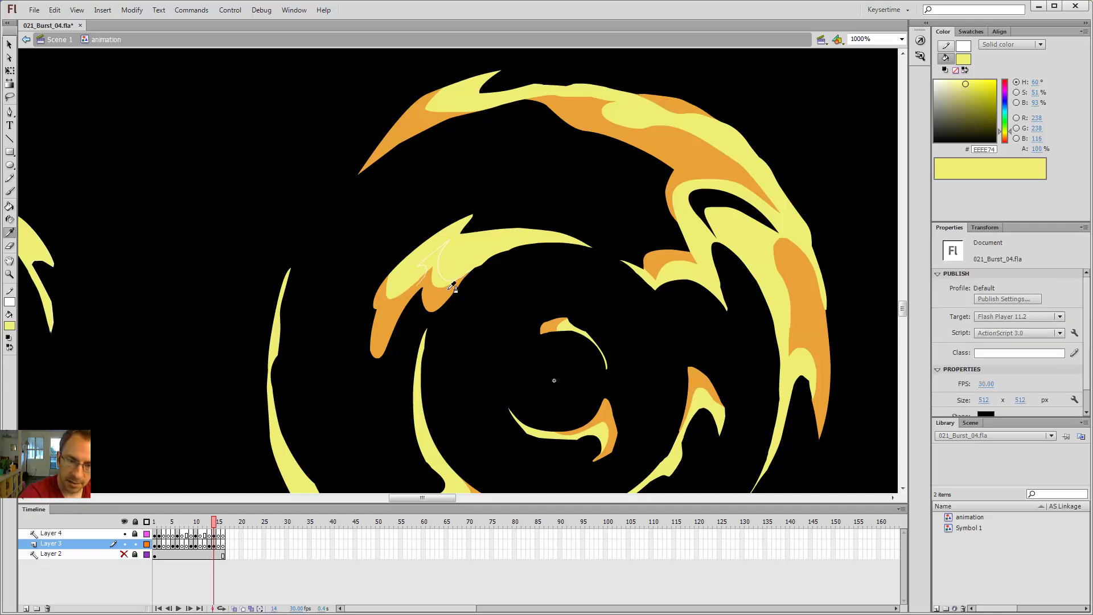
left_click(450, 290)
left_click(427, 264)
key("v")
double_click(427, 273)
key("Delete")
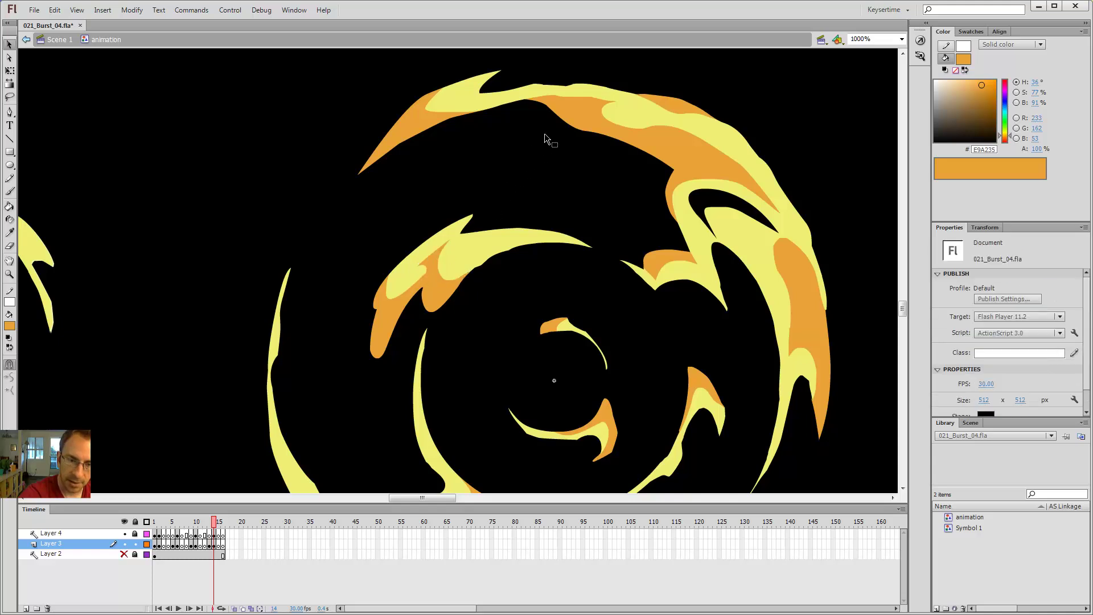
Step: Outline the inner side of the orange tip on the outer right arc, fill it with sampled yellow, and delete the line
key("ctrl+minus")
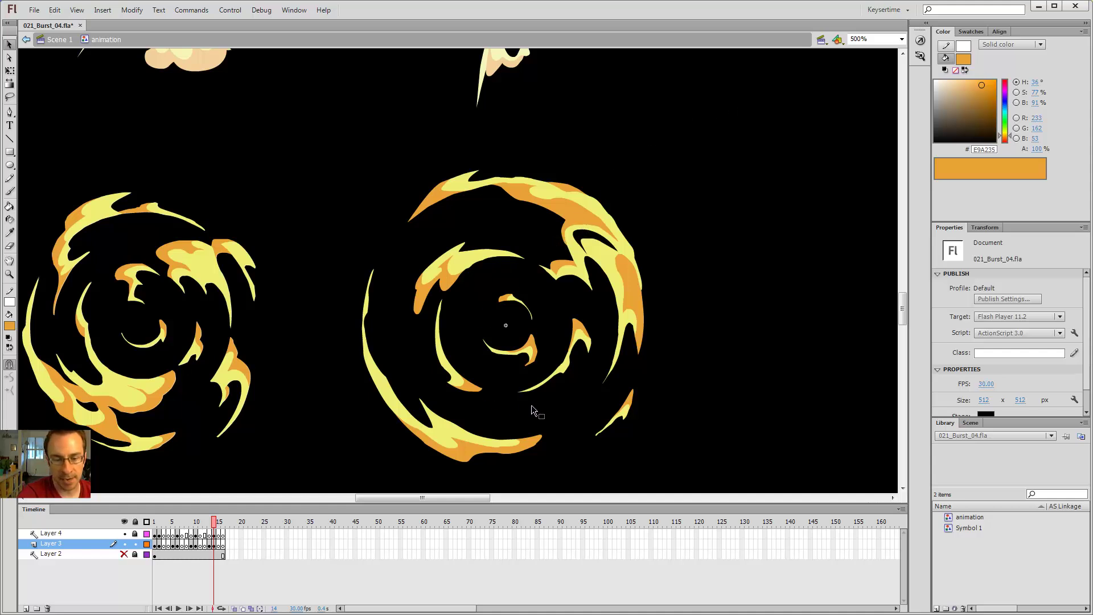
left_click_drag(684, 273, 607, 284)
key("z")
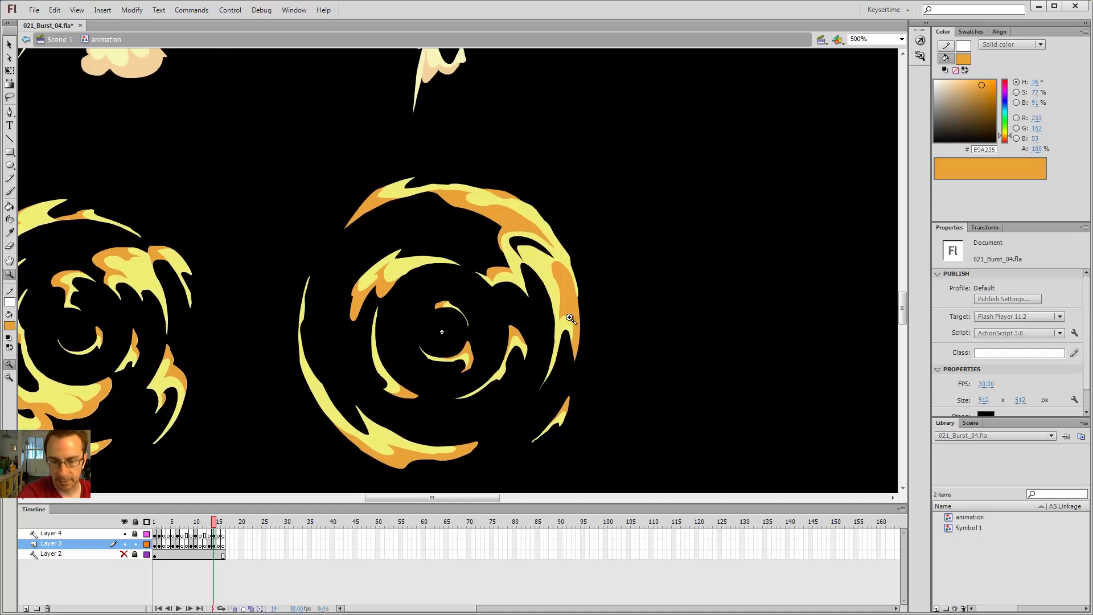
left_click(576, 316)
key("y")
left_click_drag(461, 293, 465, 324)
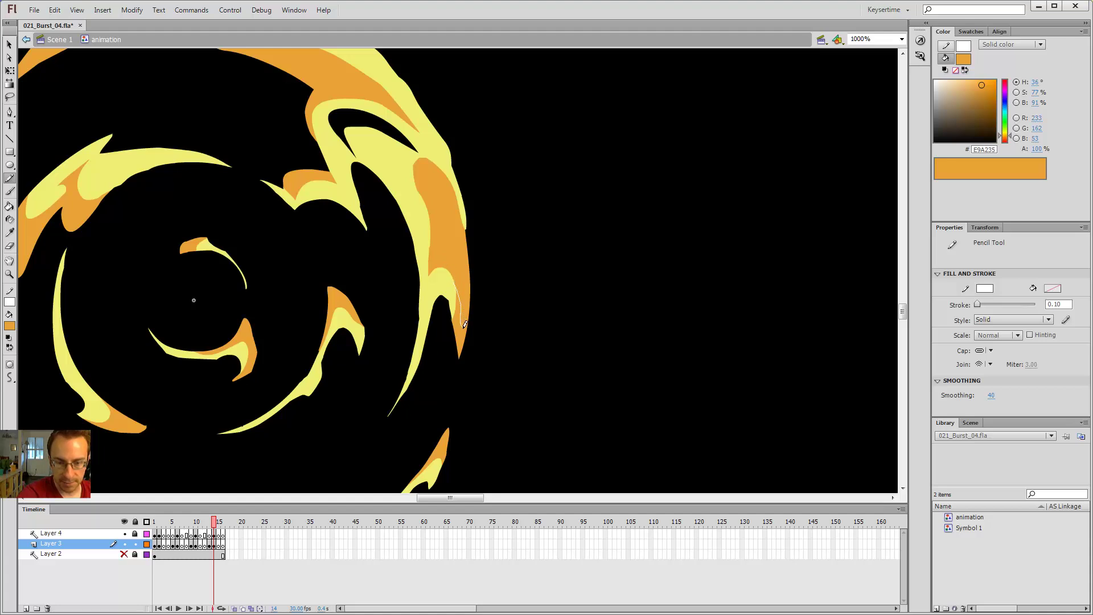
key("i")
left_click(447, 289)
left_click(456, 324)
key("v")
double_click(462, 369)
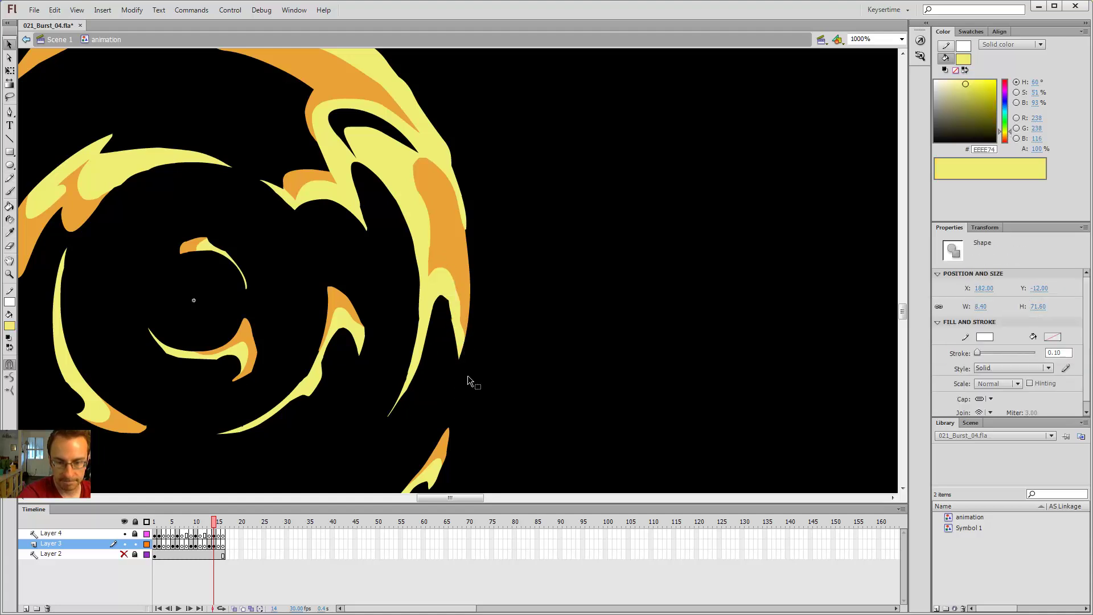
key("Delete")
Step: Erase along the inner edge of the right arc's forked tail to clean up and thin its yellow prong
key("e")
left_click_drag(441, 302, 449, 398)
mouse_move(454, 352)
left_mouse_down()
mouse_move(451, 360)
mouse_move(442, 314)
left_mouse_up()
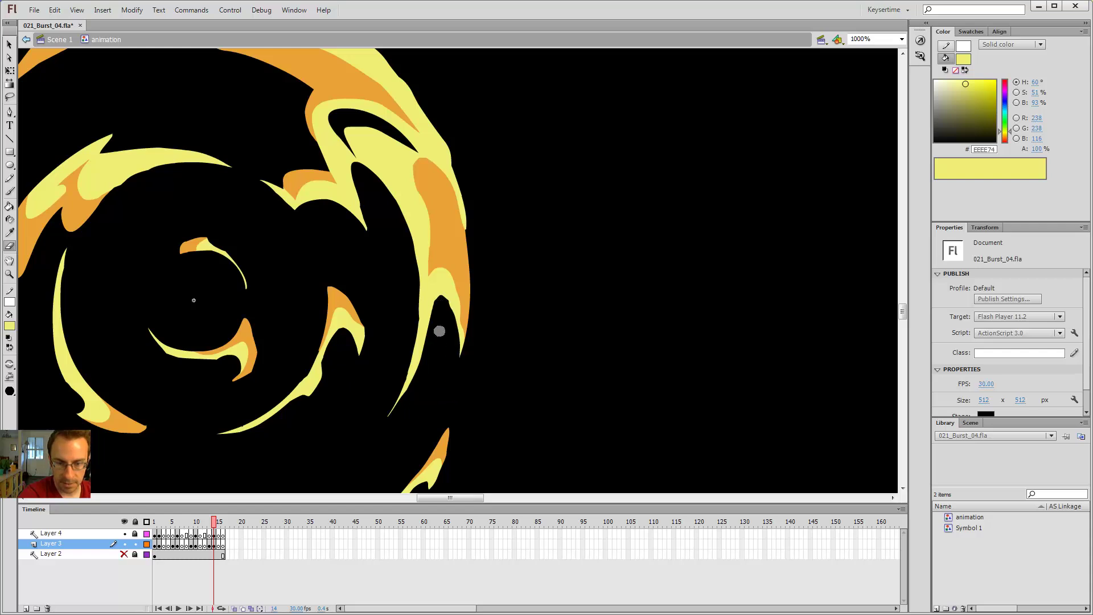
Step: Draw a pointed flame branch joining the inner left arc to the outer lower-left arc and fill it with sampled orange
key("ctrl+minus")
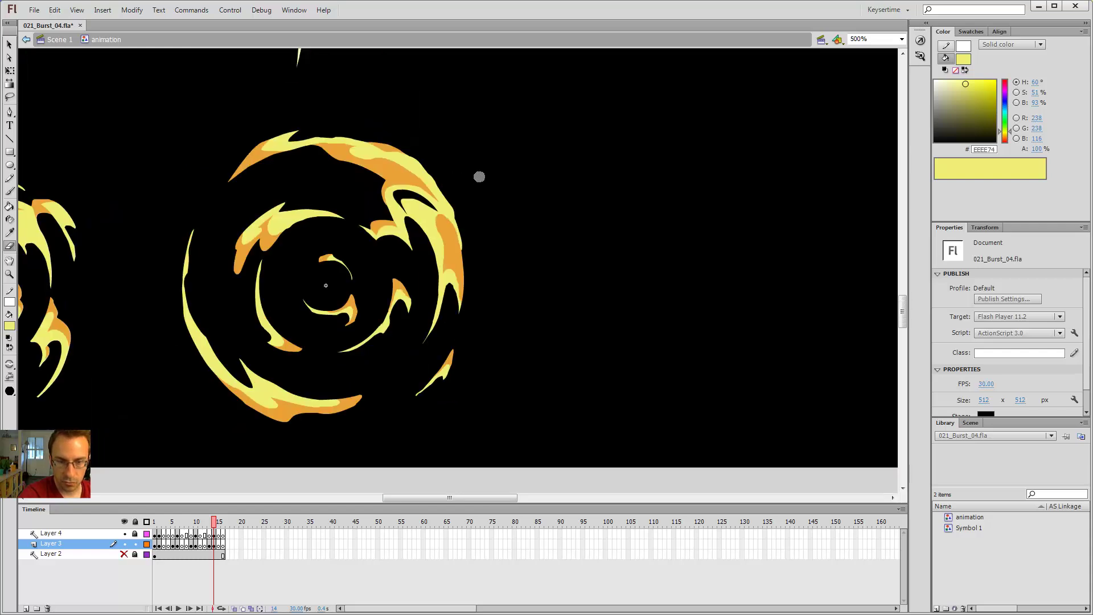
key("ctrl+minus")
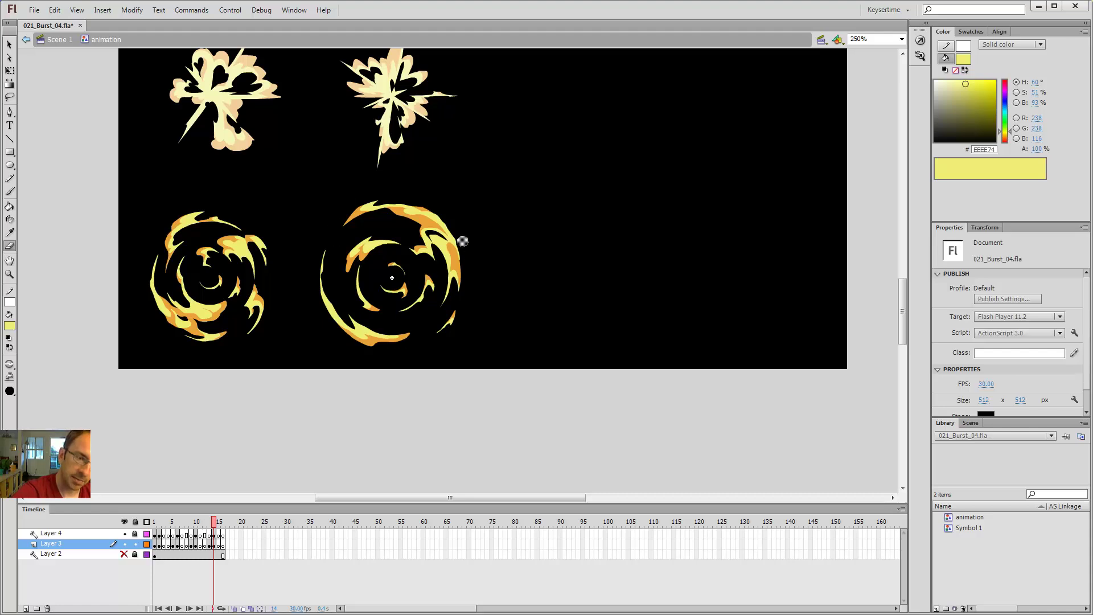
key("z")
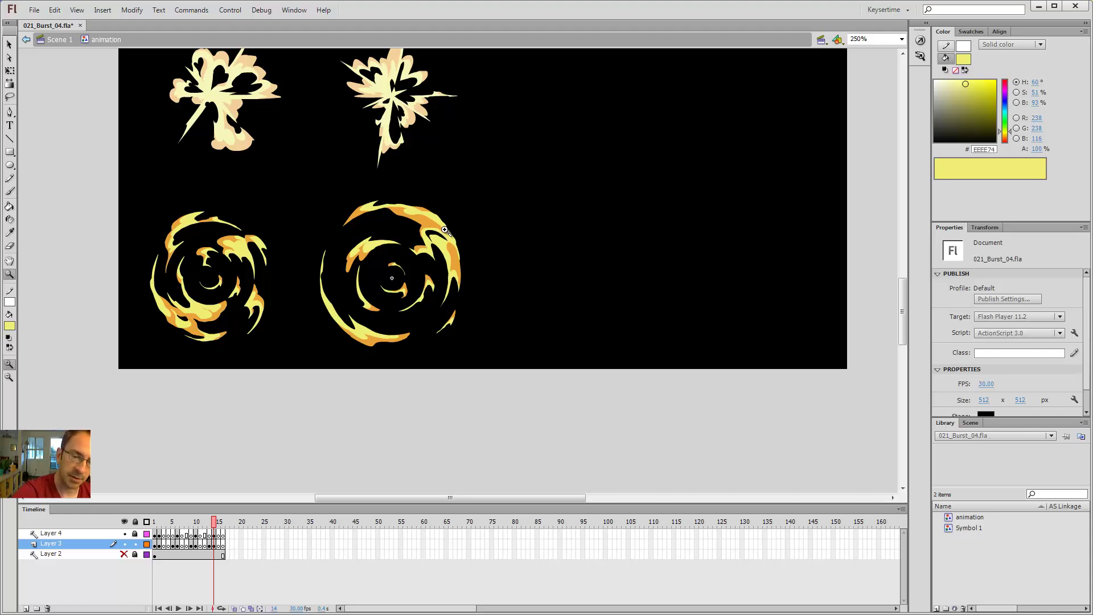
left_click(456, 191)
left_click_drag(499, 240, 585, 185)
key("y")
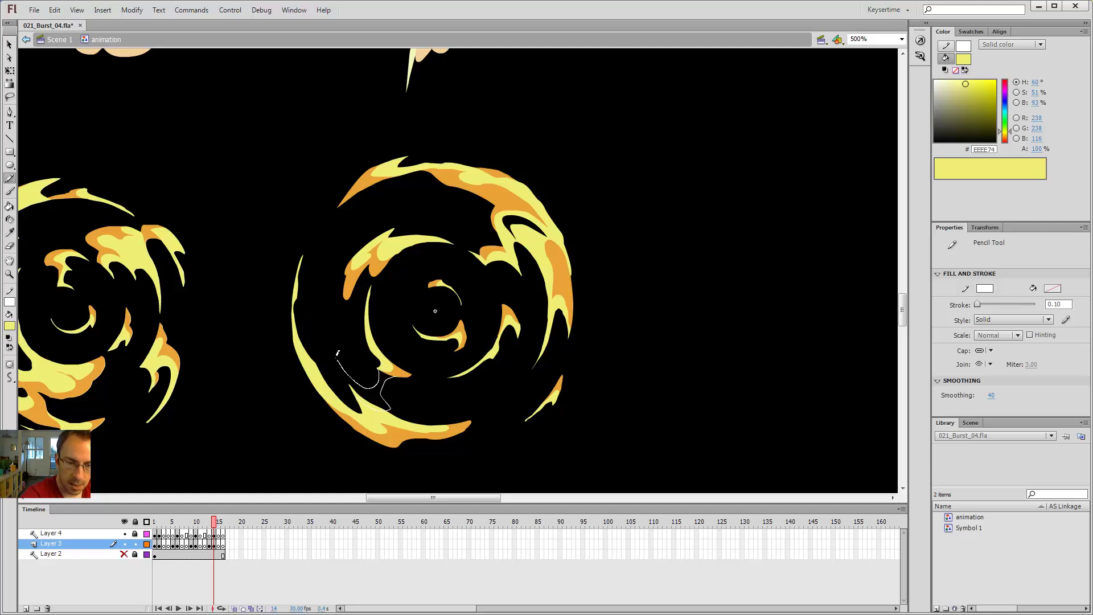
left_click_drag(354, 391, 373, 413)
key("i")
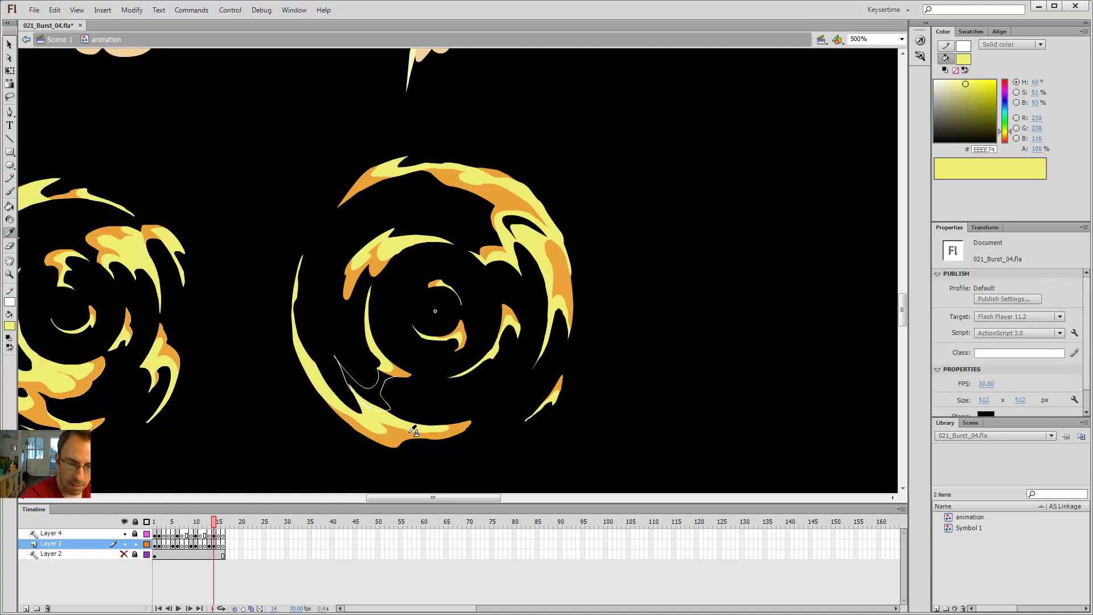
left_click(406, 434)
left_click(370, 392)
key("v")
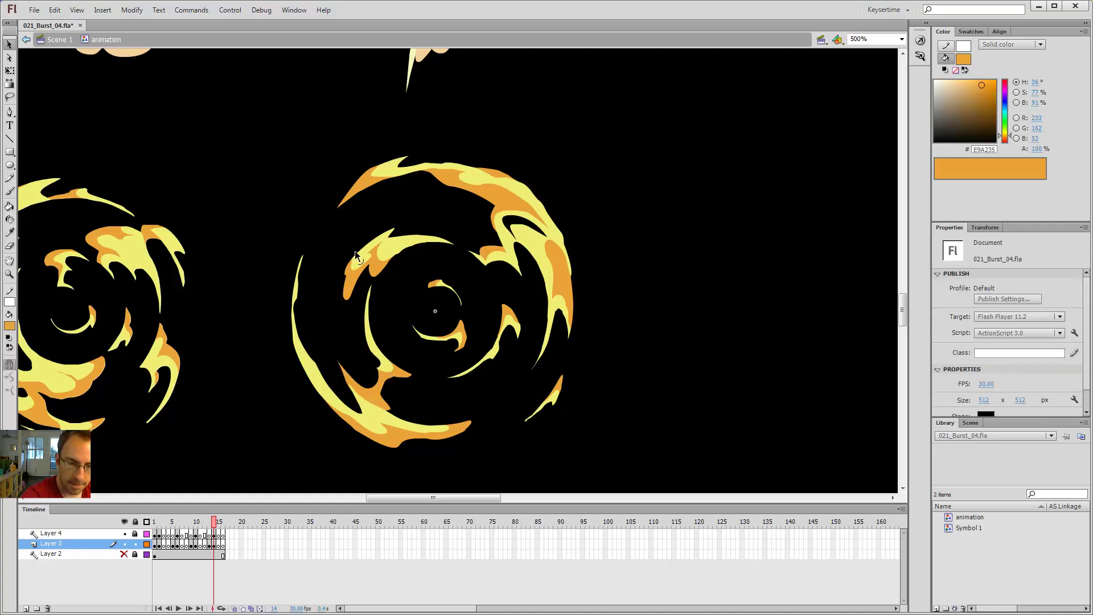
Step: Add a hooked spike rising between the two left arcs, fill it and the branch's upper part yellow, and delete the outline
key("y")
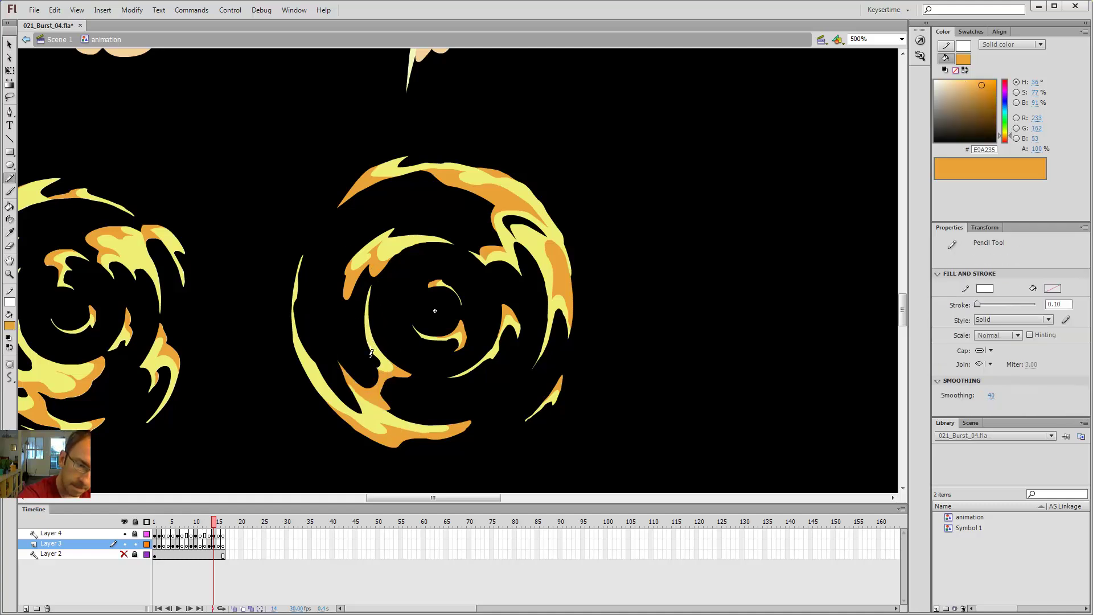
left_click_drag(368, 353, 354, 359)
key("i")
left_click(371, 345)
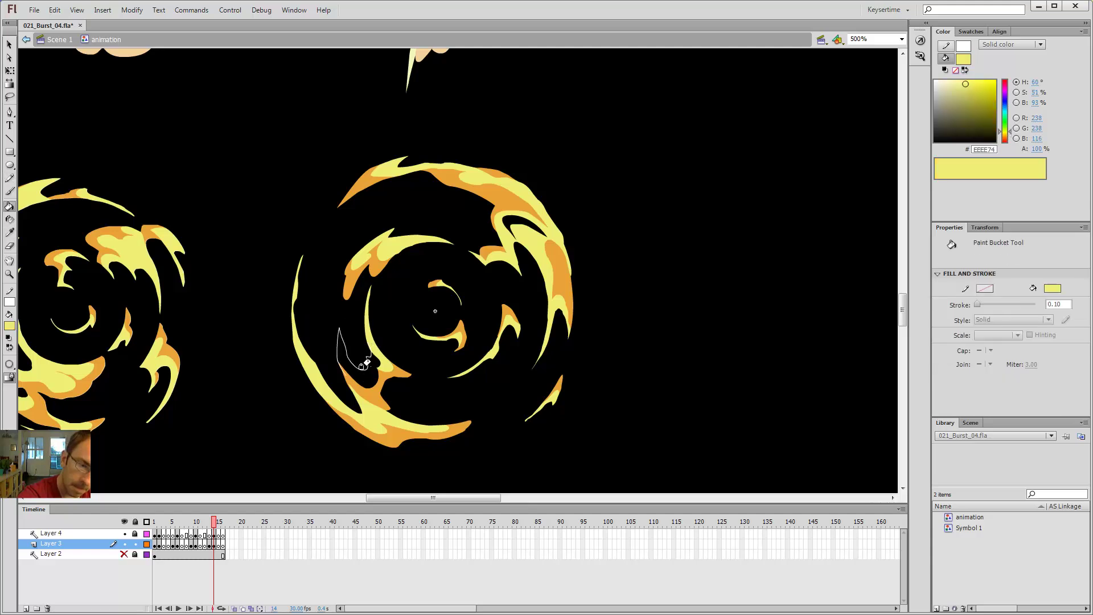
left_click(361, 362)
key("v")
double_click(367, 357)
key("Delete")
Step: Show the circular guide grid on Layer 2 behind the burst
key("ctrl+minus")
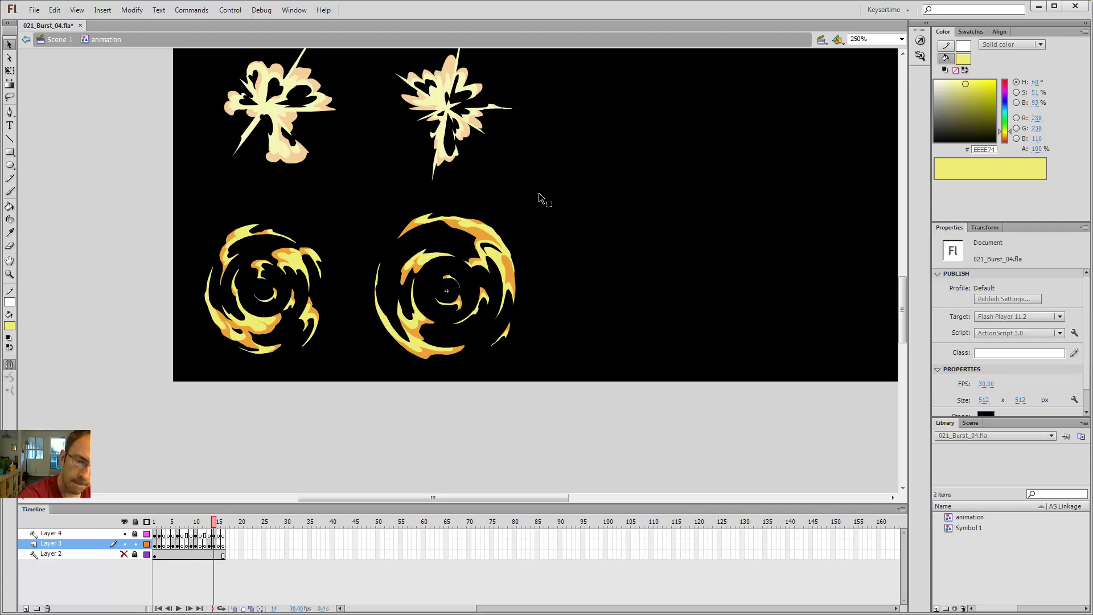
key("z")
left_click(423, 315)
left_click(124, 553)
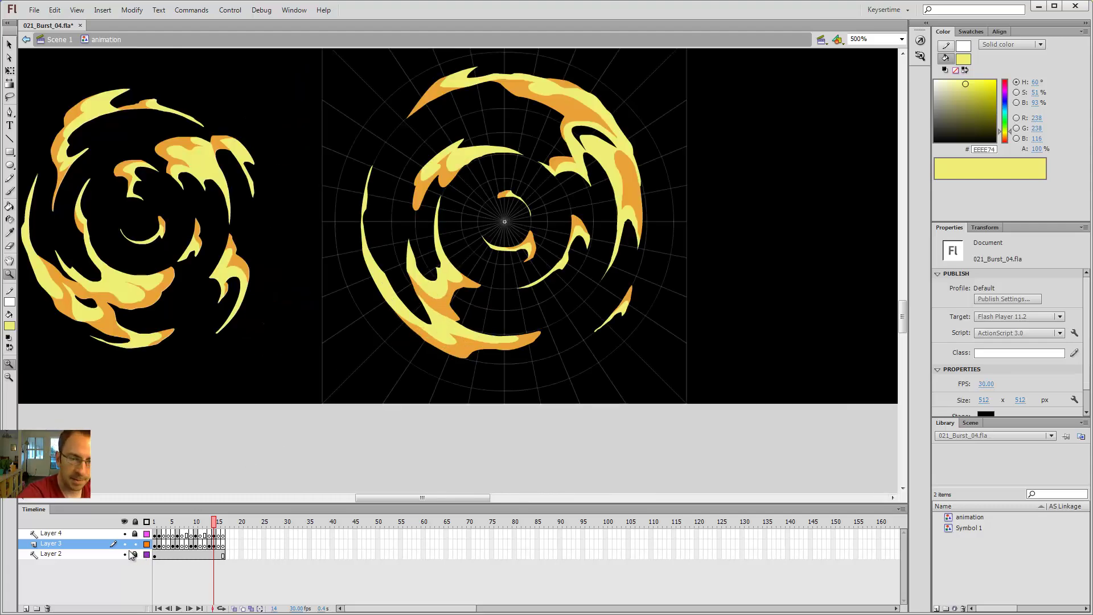
Step: Erase the inner edge and upper tip of the new yellow spike, shortening it to a slanted point
left_click(436, 257)
key("e")
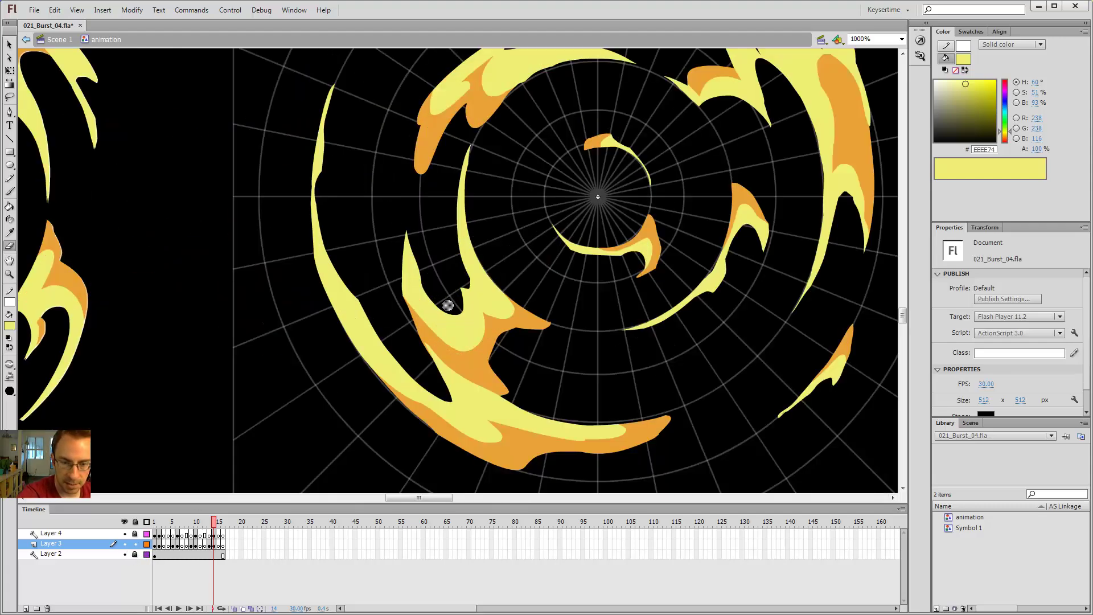
left_click_drag(435, 294, 408, 230)
key("v")
left_click_drag(406, 276, 400, 263)
key("e")
mouse_move(447, 306)
left_mouse_down()
mouse_move(426, 296)
mouse_move(402, 253)
mouse_move(401, 206)
left_mouse_up()
Step: Outline a longer spike tip leaning toward the outer left arc and fill the strip along its outer side with sampled orange
key("y")
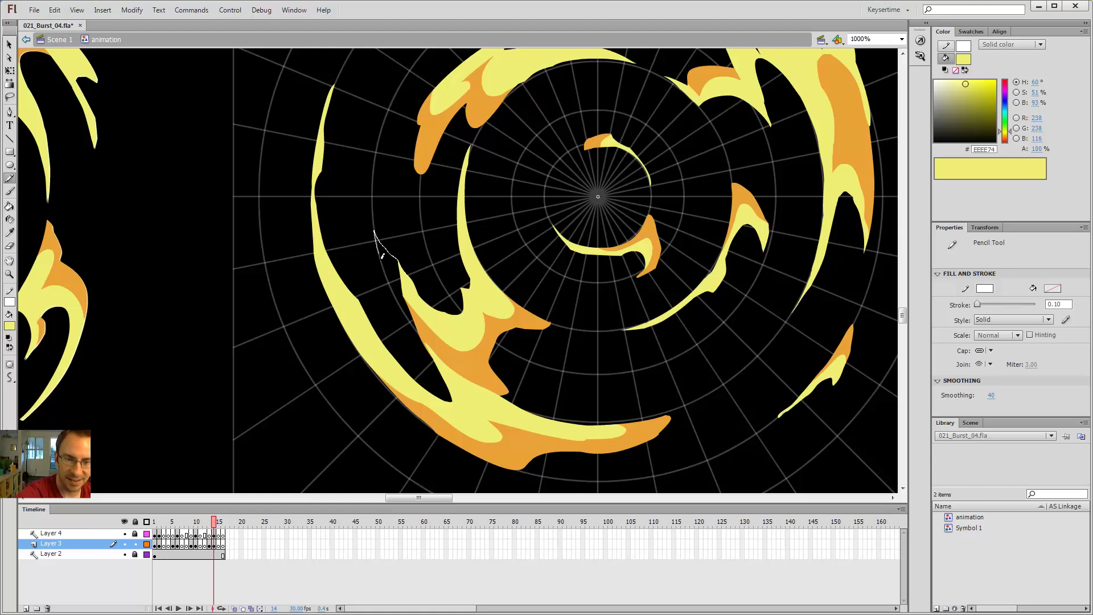
left_click_drag(437, 343, 435, 342)
left_click_drag(396, 291, 373, 245)
key("i")
left_click(417, 322)
left_click(405, 311)
Step: Replace the trial orange fill in the extended spike tip with sampled yellow and delete the pencil outline
left_click(389, 262)
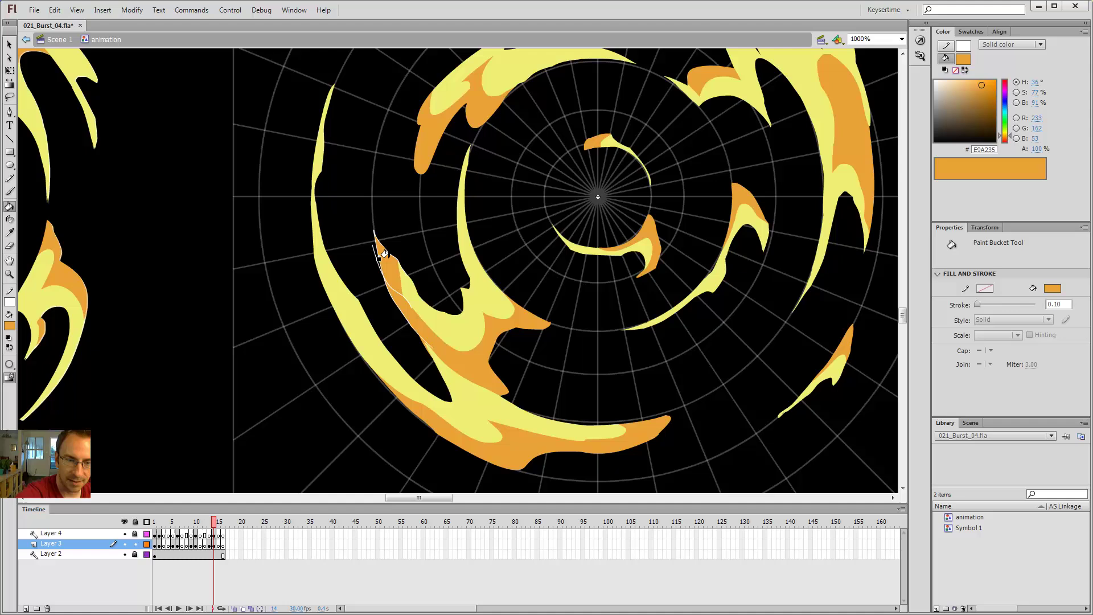
key("ctrl+z")
key("i")
left_click(412, 292)
left_click(390, 267)
key("v")
double_click(406, 299)
key("Delete")
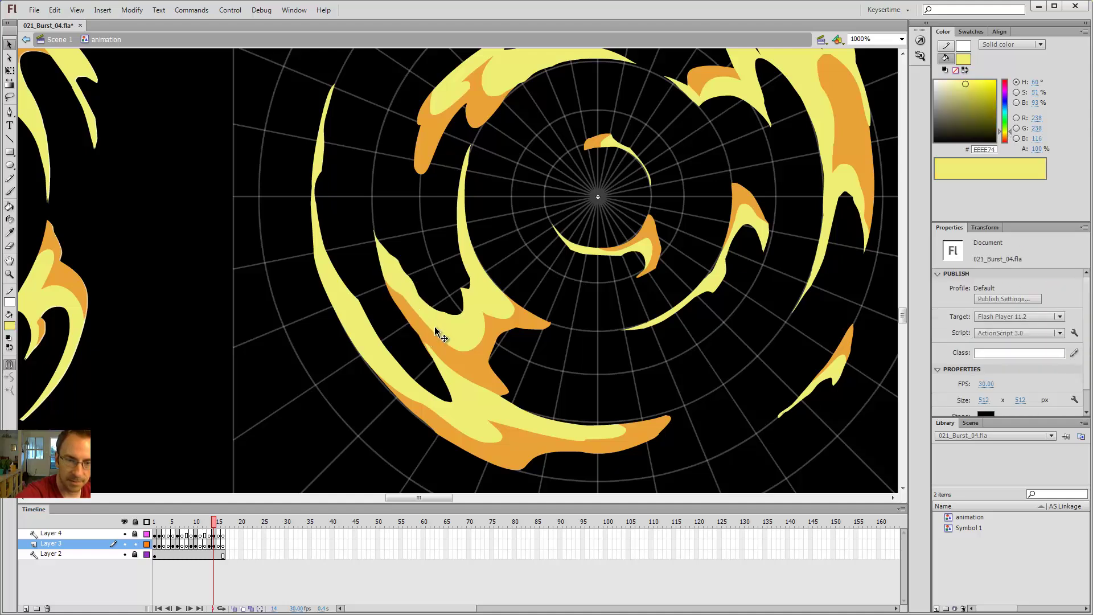
Step: Cut a small bump off the orange outer edge of the new flame branch with a pencil line and delete the leftover line
key("y")
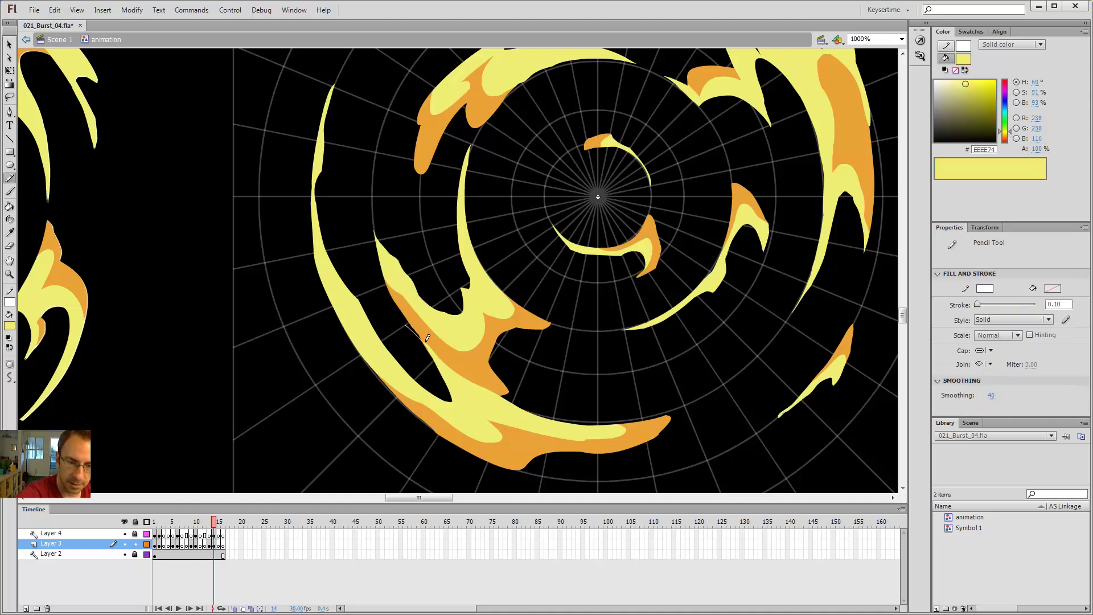
left_click_drag(425, 342, 432, 353)
key("v")
left_click(424, 344)
key("Delete")
double_click(433, 354)
key("Delete")
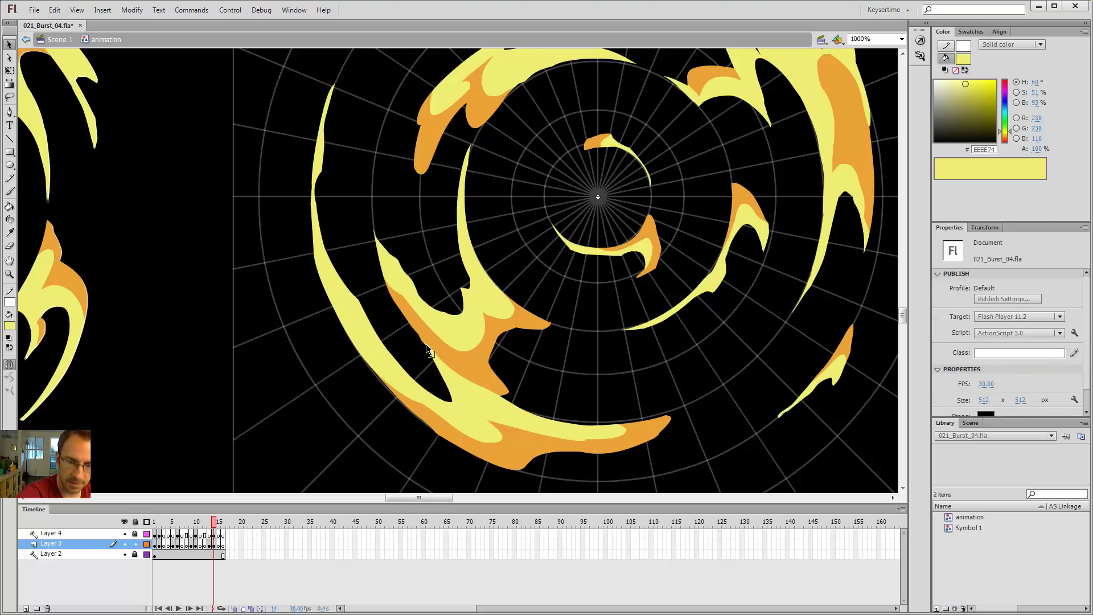
Step: Erase along the inner edge of the new branch's upper spike to make it thinner
key("ctrl+minus")
key("e")
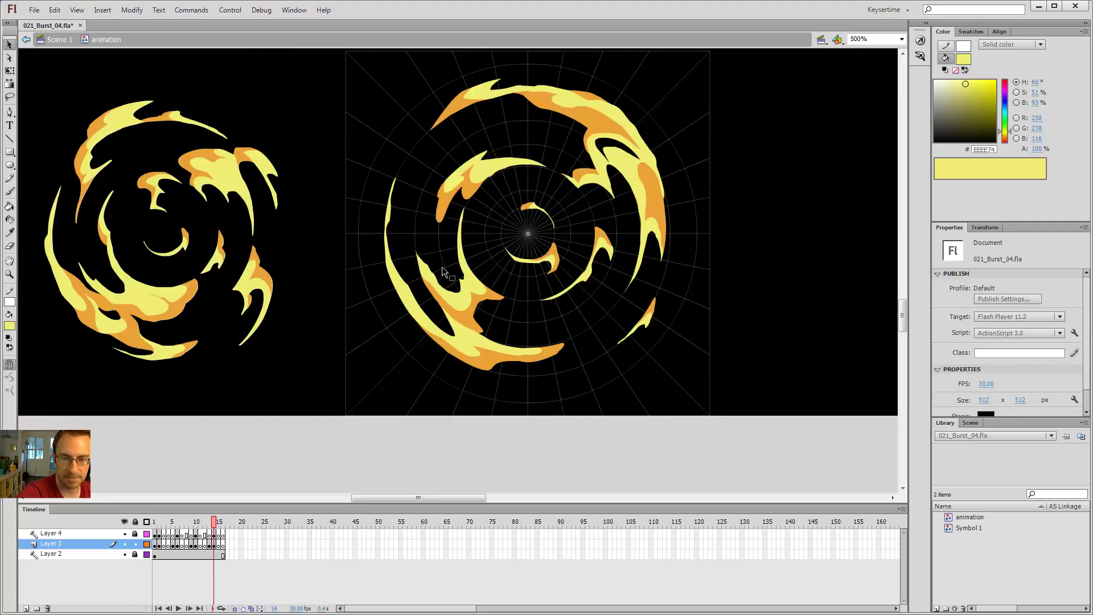
mouse_move(444, 275)
left_mouse_down()
mouse_move(452, 285)
mouse_move(432, 268)
left_mouse_up()
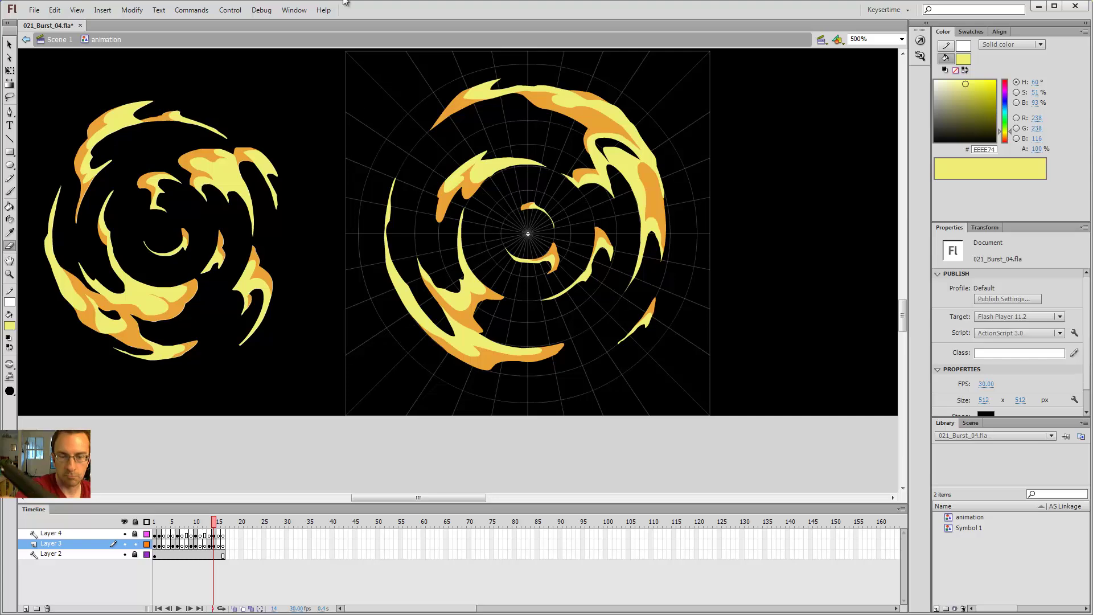
key("ctrl+minus")
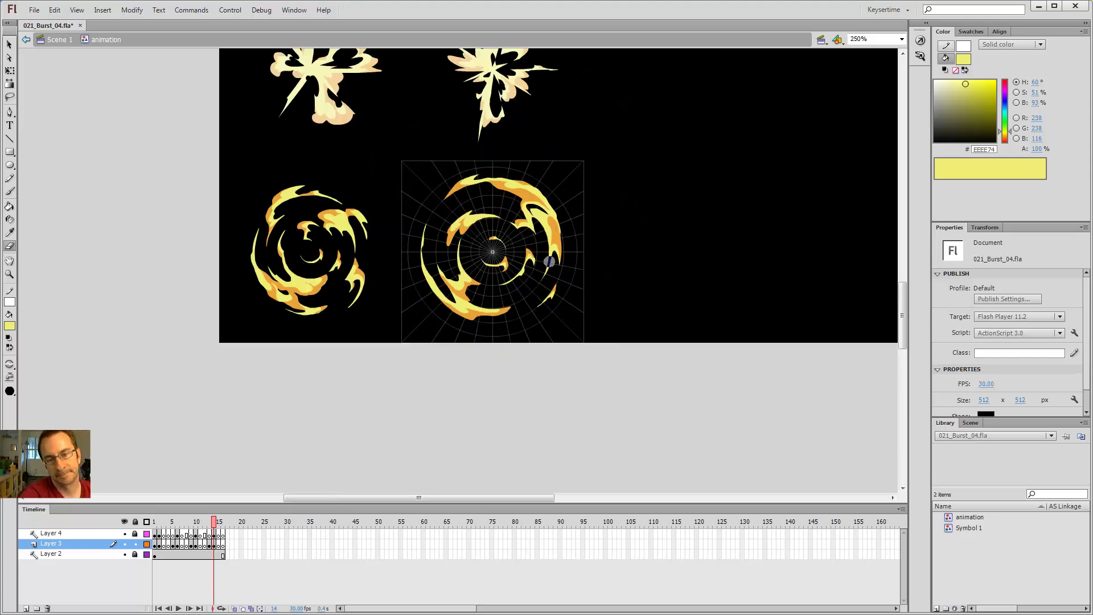
key("z")
left_click(463, 261)
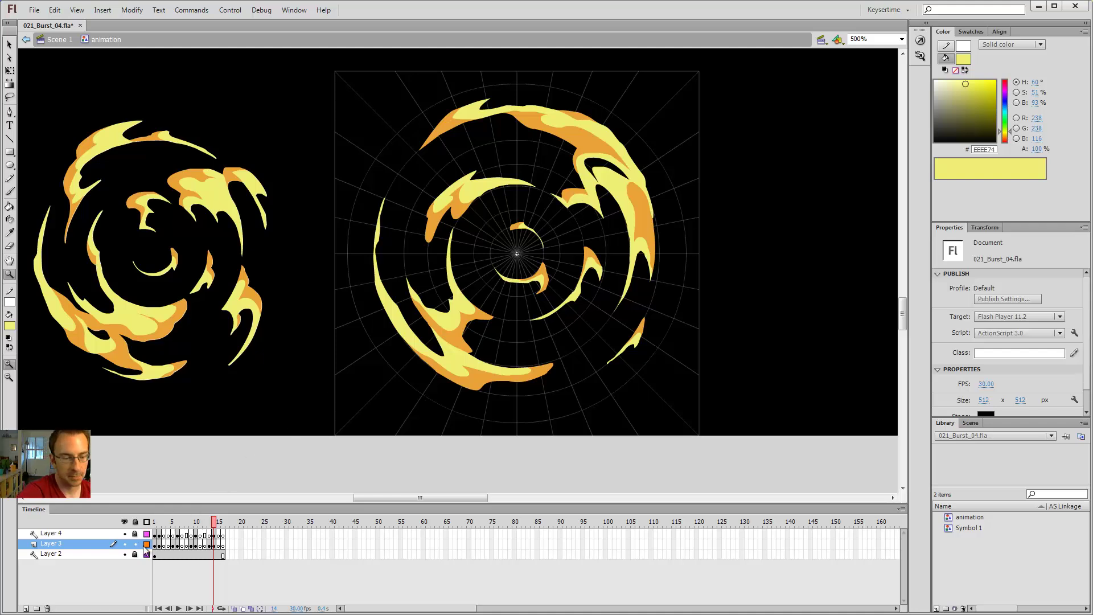
Step: Hide the guide grid on Layer 2 and examine the frame 14 burst beside the neighbouring burst
left_click(124, 553)
key("ctrl+minus")
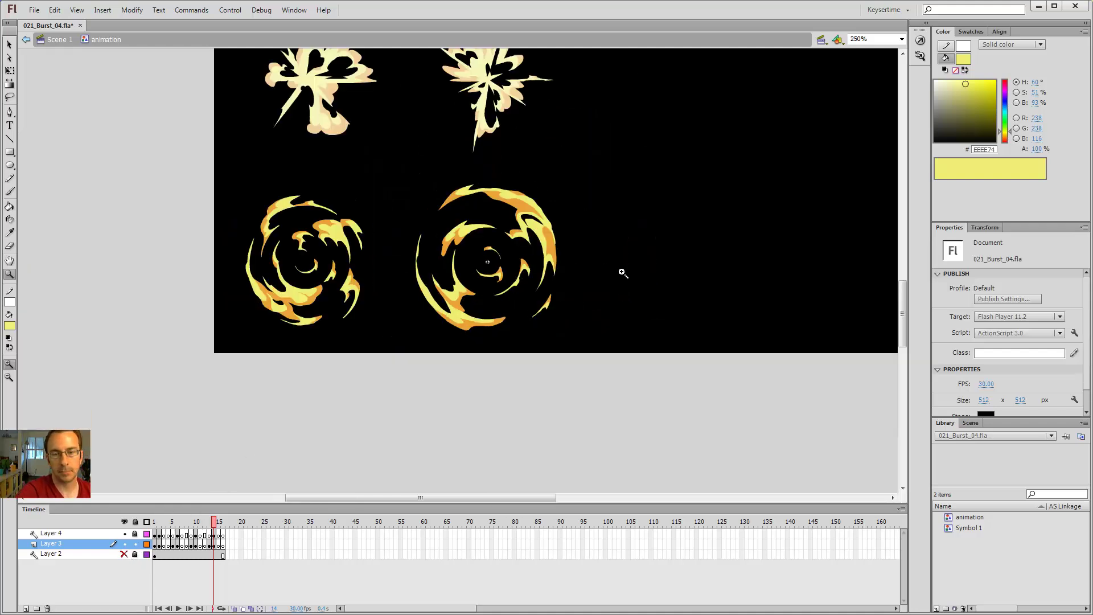
left_click(550, 226)
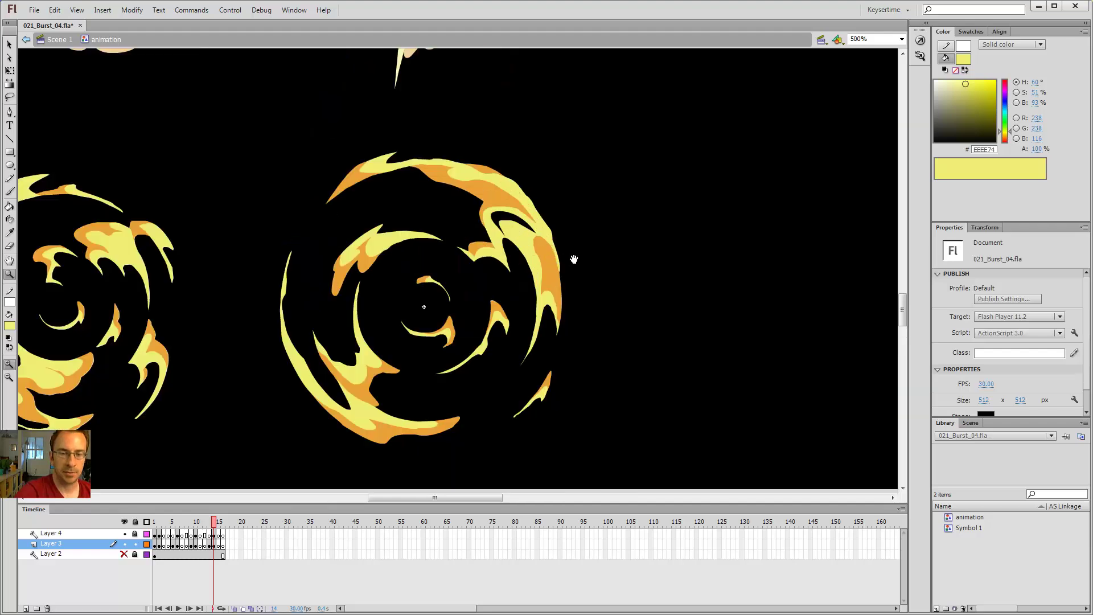
left_click_drag(587, 270, 752, 266)
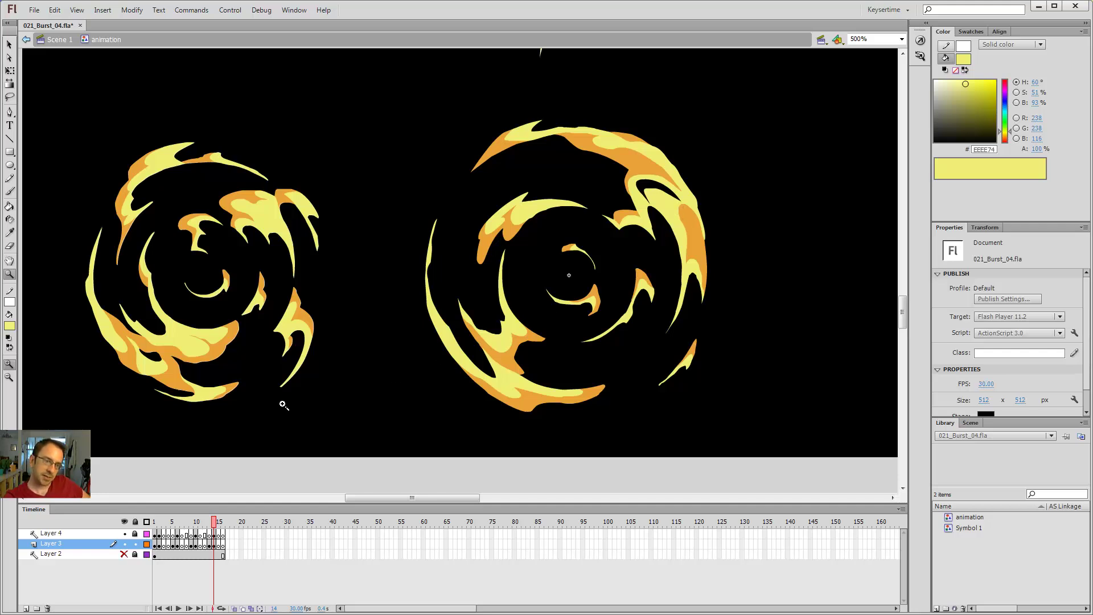
key("v")
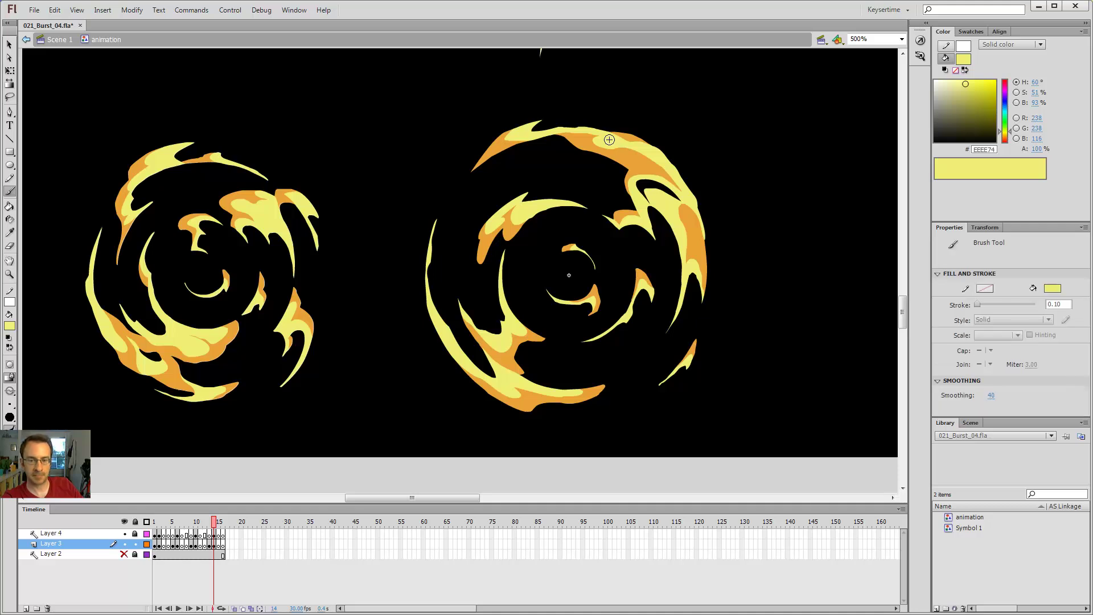
key("ctrl+minus")
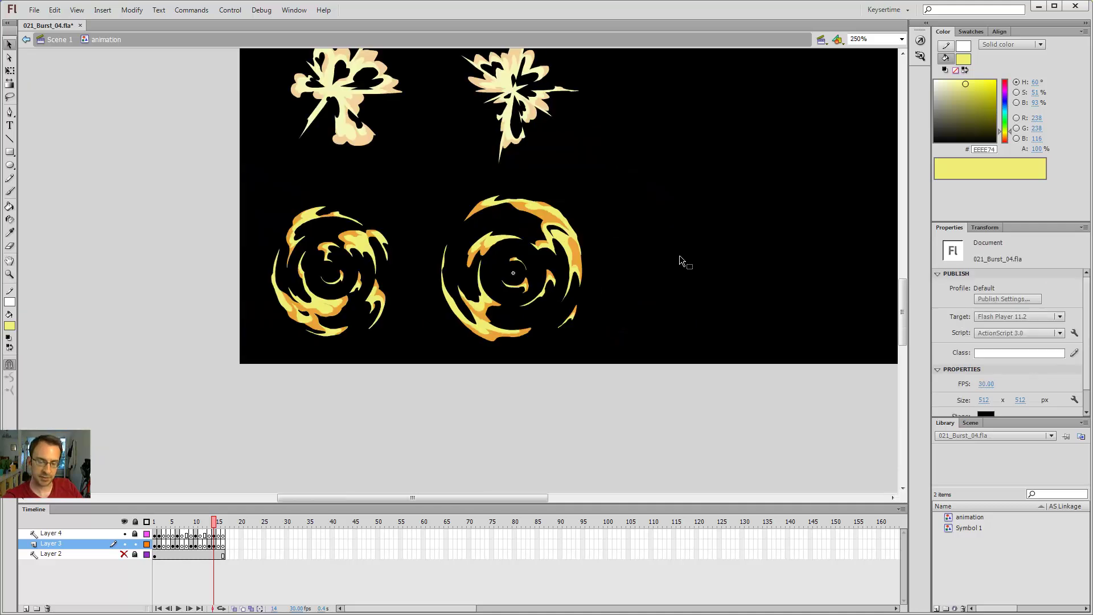
key("z")
left_click(544, 257)
left_click_drag(674, 276, 902, 255)
key("v")
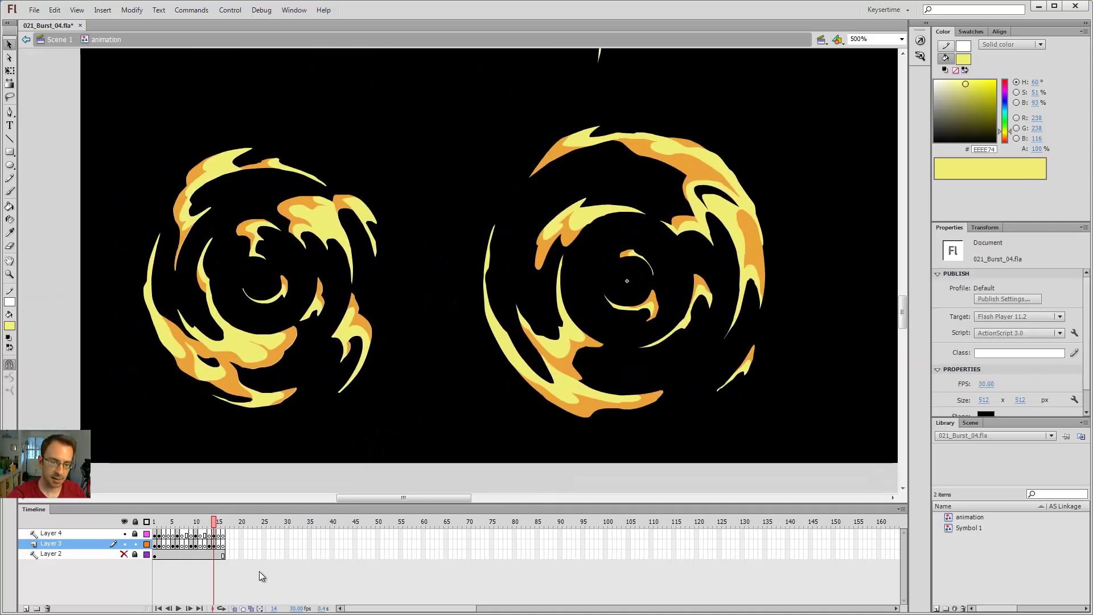
Step: Show the Layer 2 guide grid and select all the burst's flames except the two small arcs around the centre
left_click(124, 554)
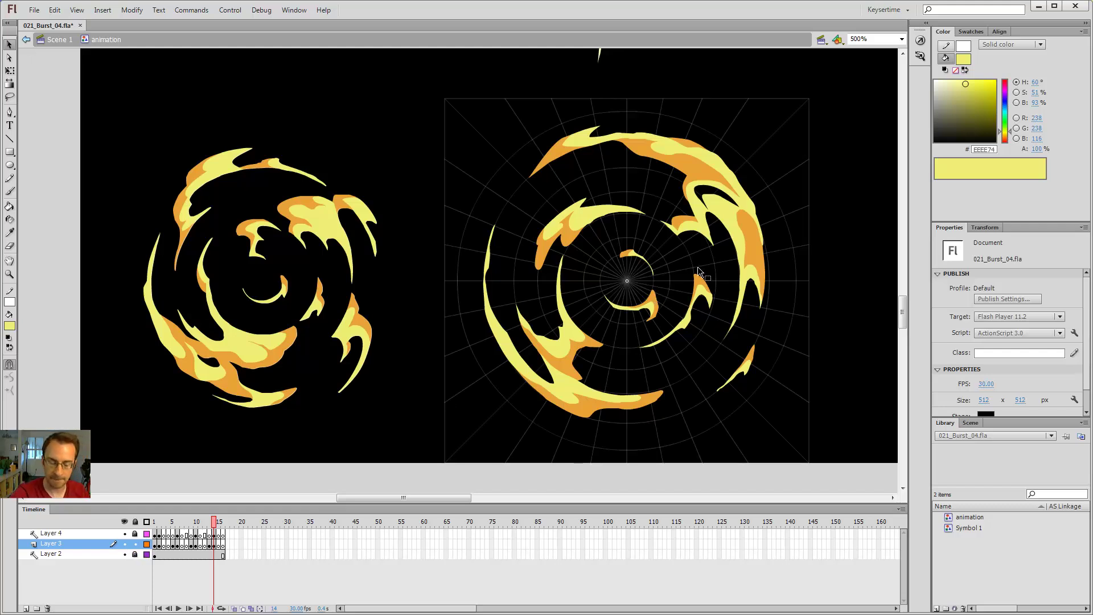
key("ctrl+a")
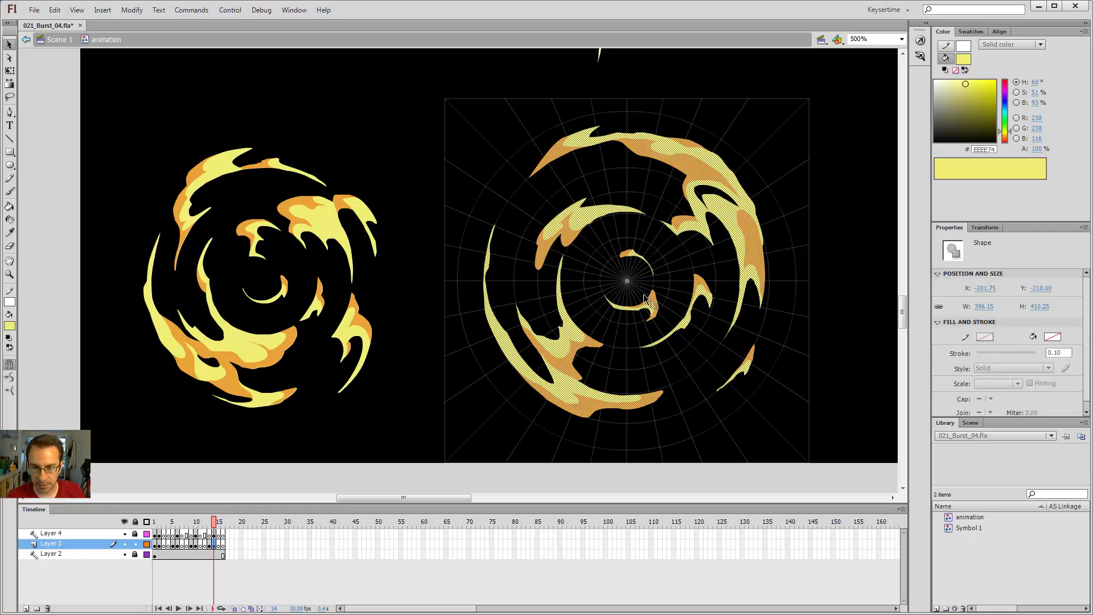
left_click(652, 311, "shift")
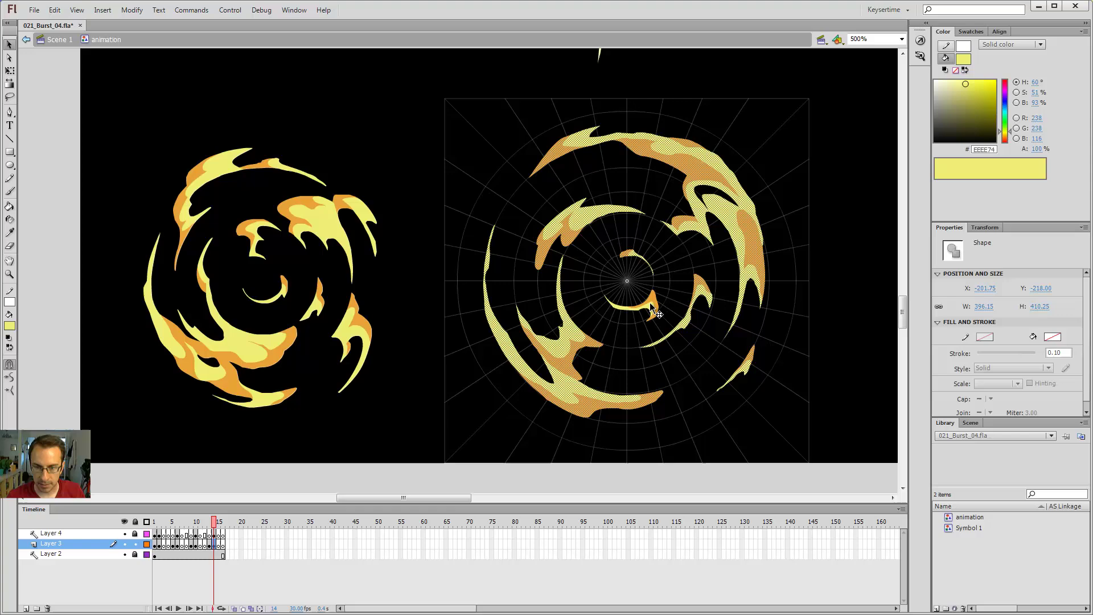
left_click(637, 256, "shift")
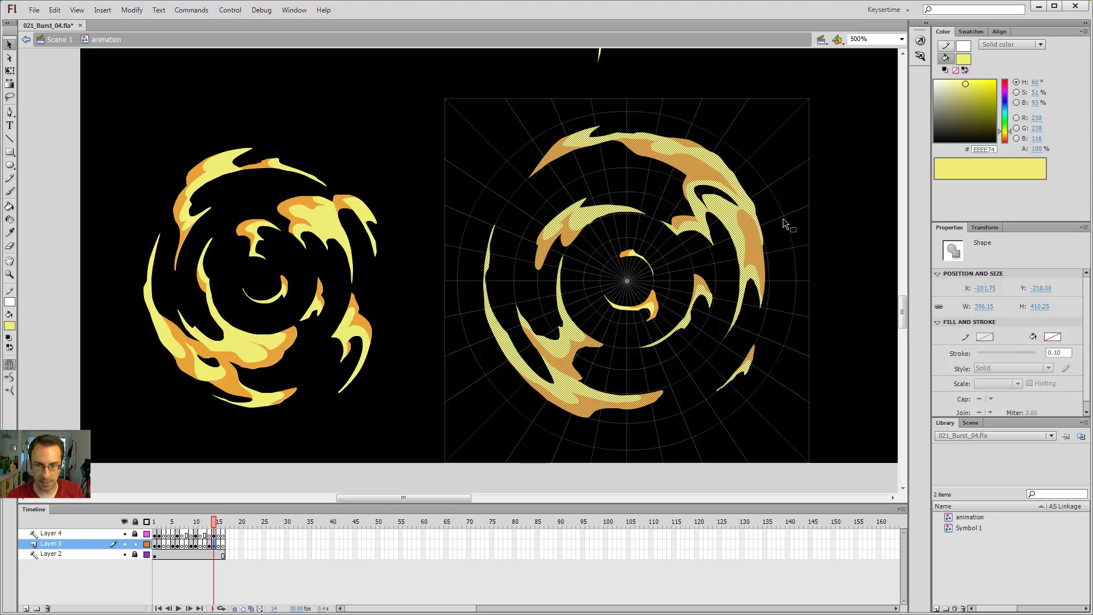
Step: Move the transform pivot to the grid centre and scale the selected outer flames down to about 374 by 388
key("q")
left_click_drag(764, 128, 750, 147)
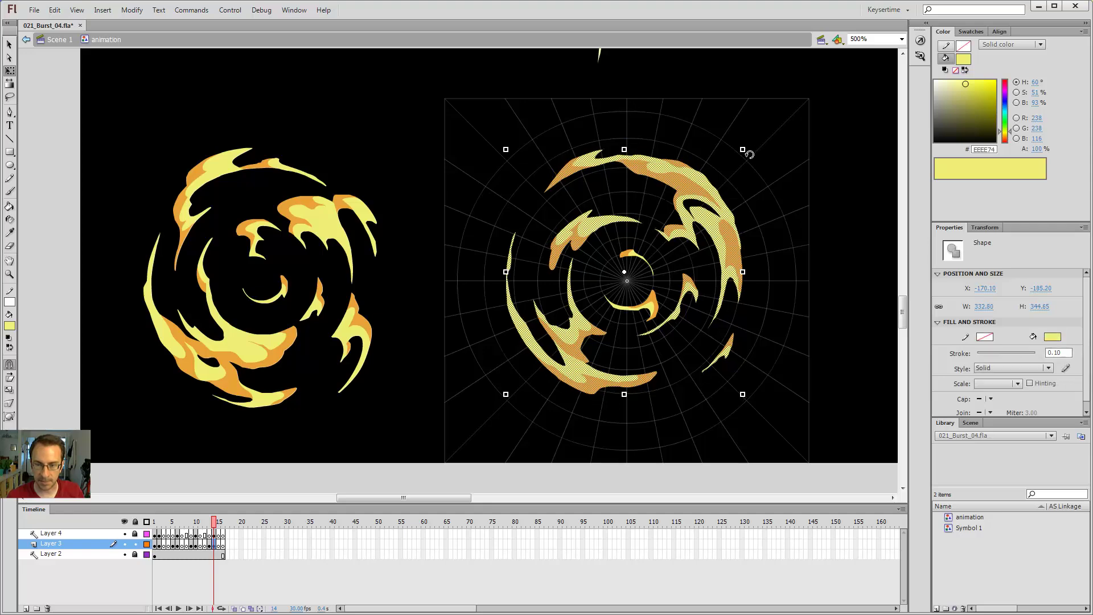
key("ctrl+z")
left_click_drag(624, 272, 626, 281)
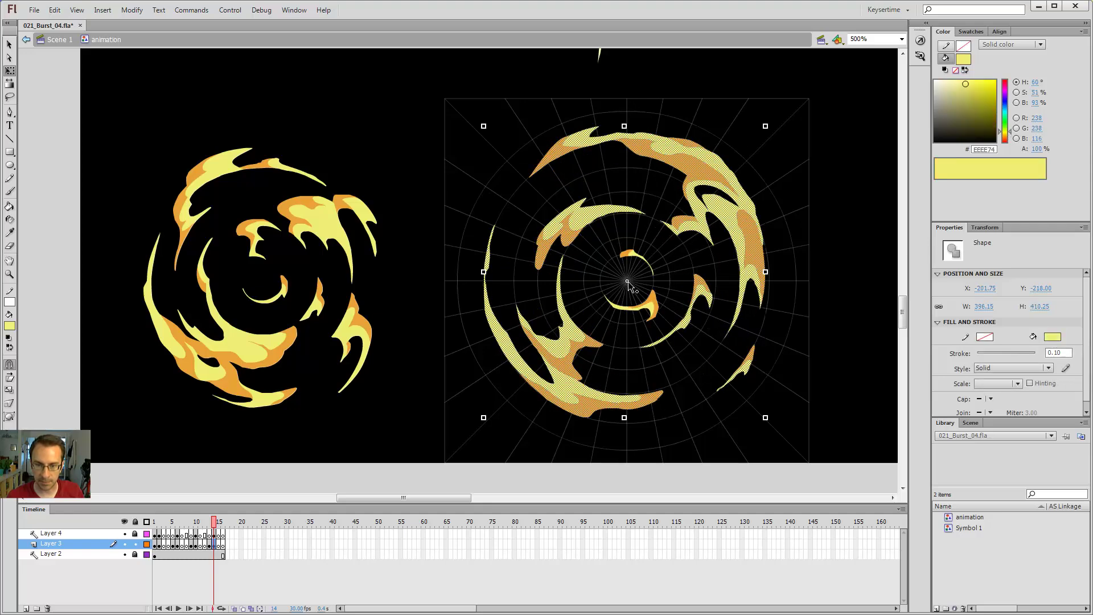
mouse_move(765, 126)
left_mouse_down()
mouse_move(750, 146)
mouse_move(762, 132)
left_mouse_up()
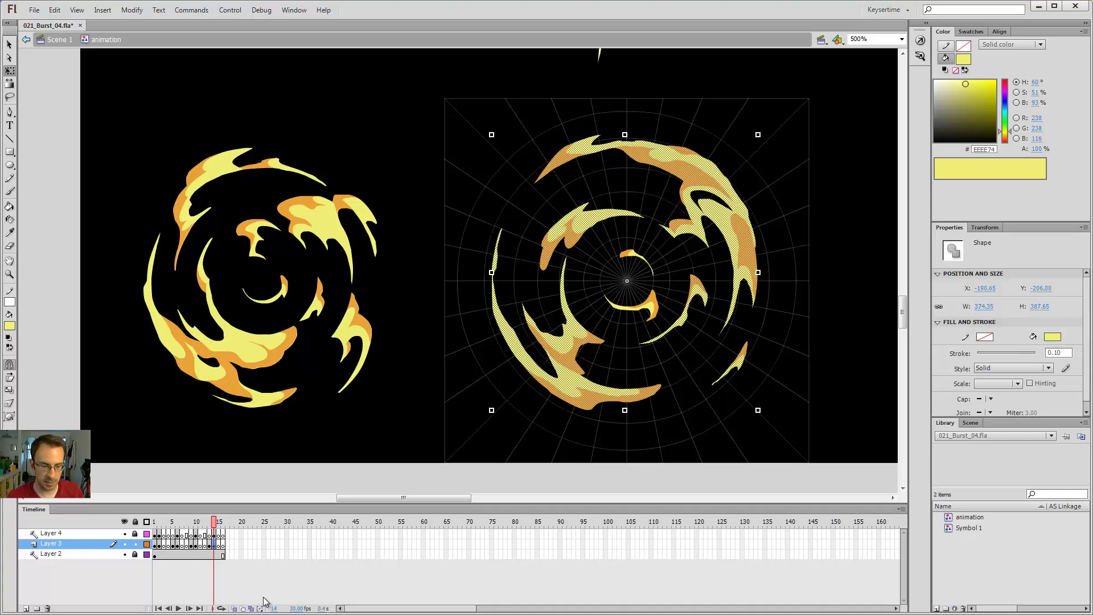
Step: Turn on onion skinning and scale the outer flames down further about the grid centre, using the previous frame as reference
left_click(234, 608)
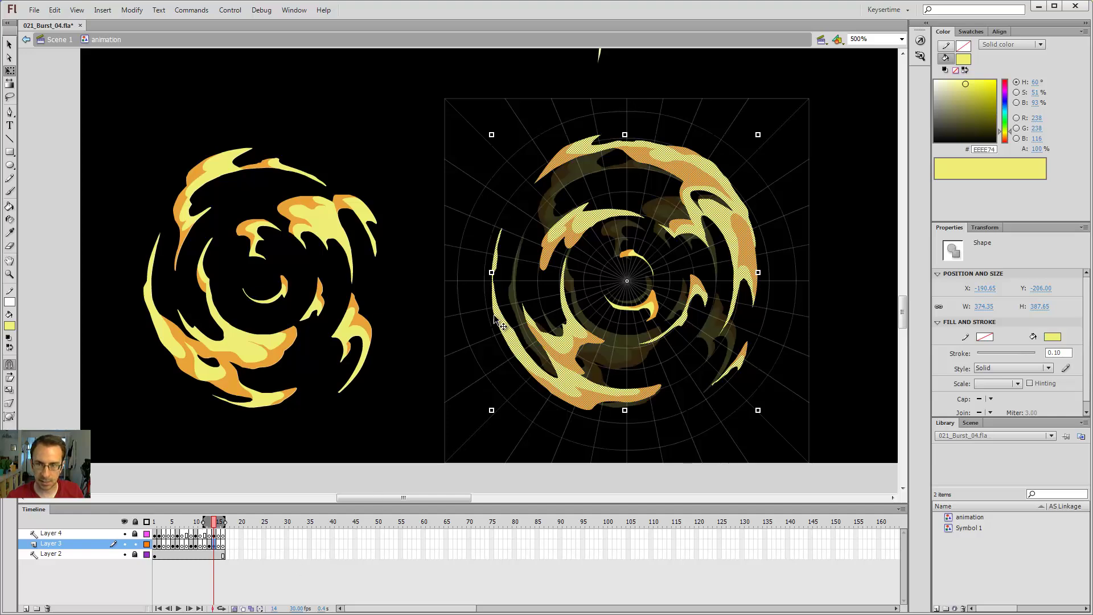
left_click_drag(758, 134, 746, 155)
left_click(642, 242)
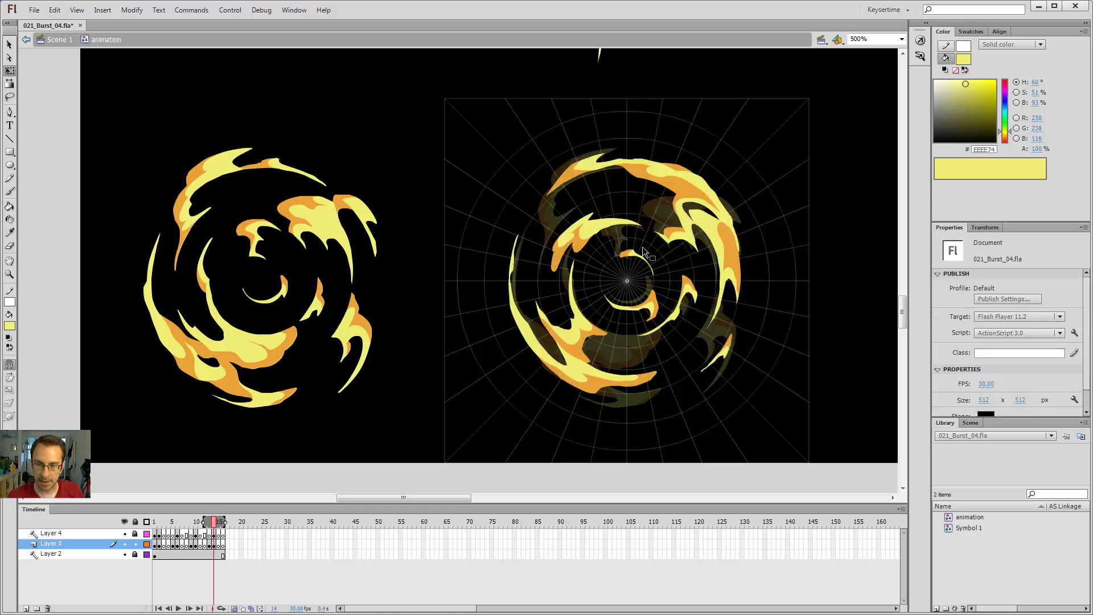
Step: Compare the resized burst in frame 14 with frame 13 using onion skinning, checking the flames around the centre
key("z")
left_click(633, 280)
key("v")
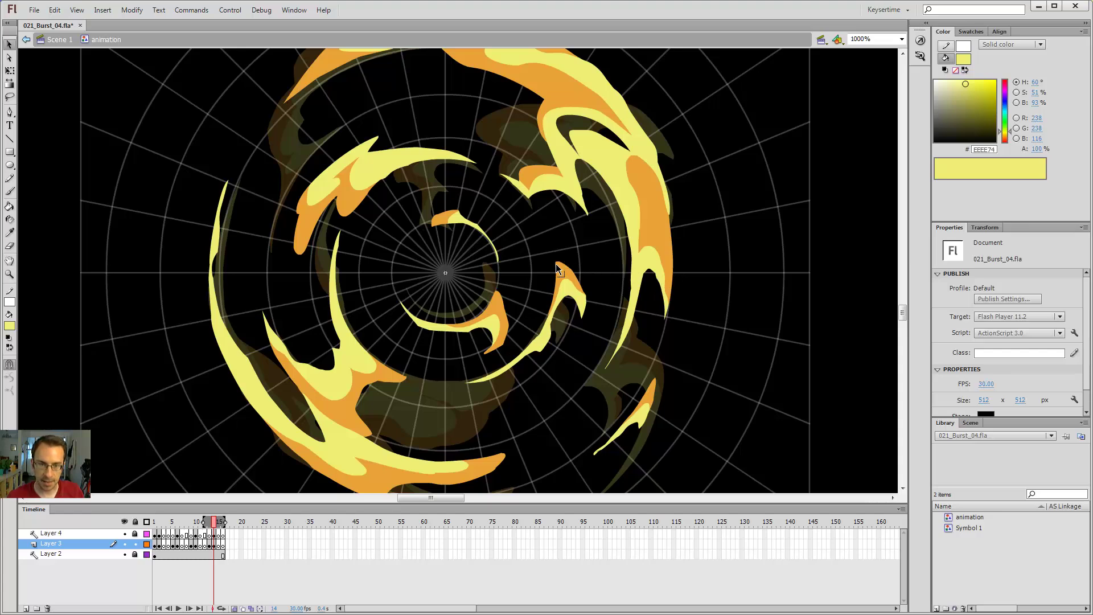
key("ctrl+minus")
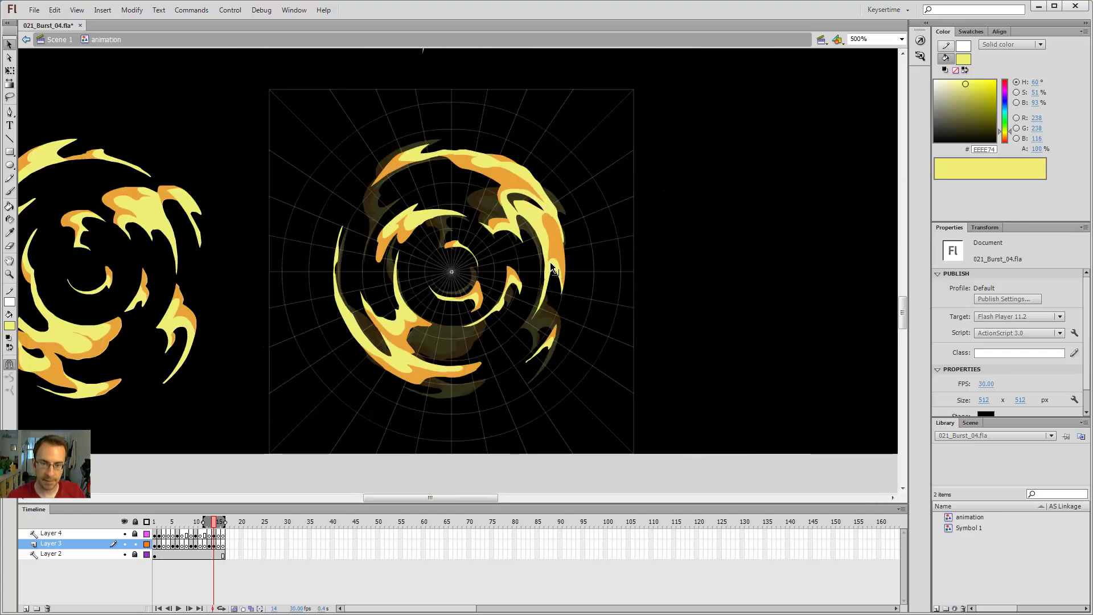
key("comma")
key("z")
left_click(483, 280)
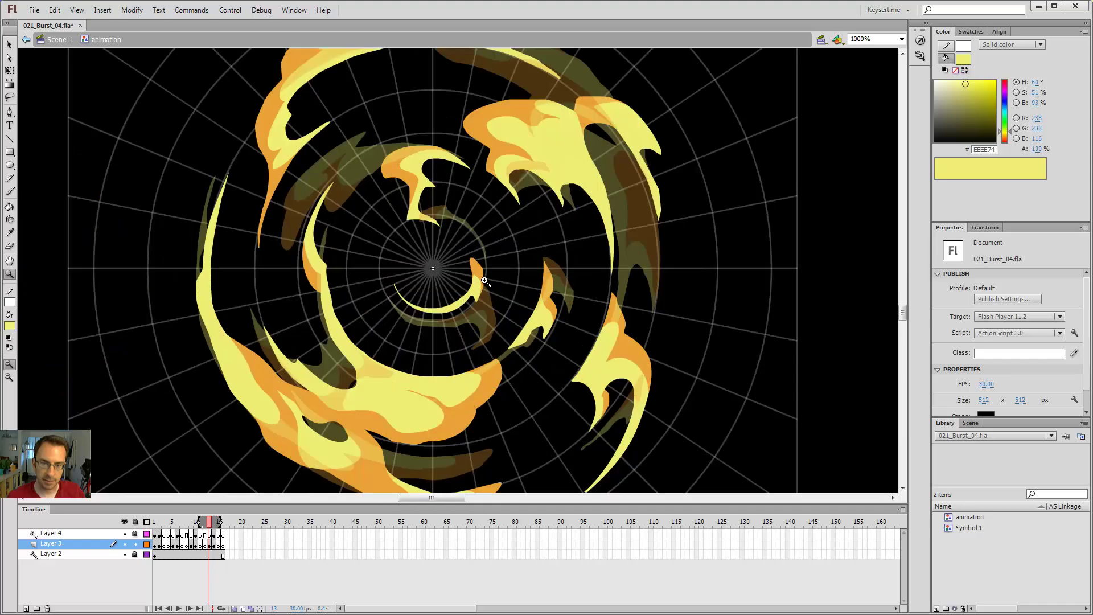
key("period")
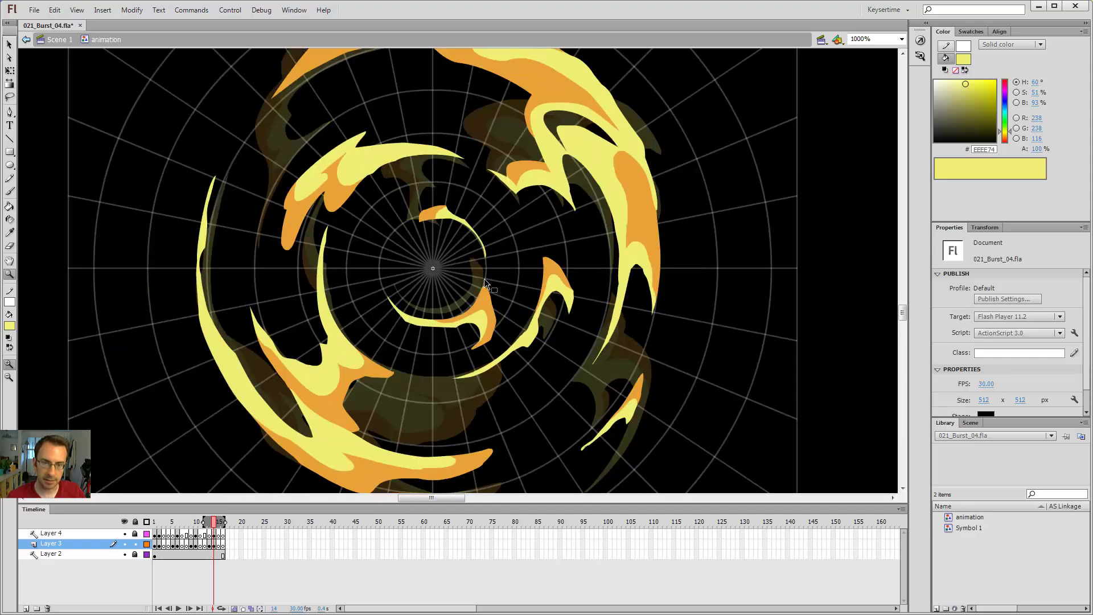
key("ctrl+minus")
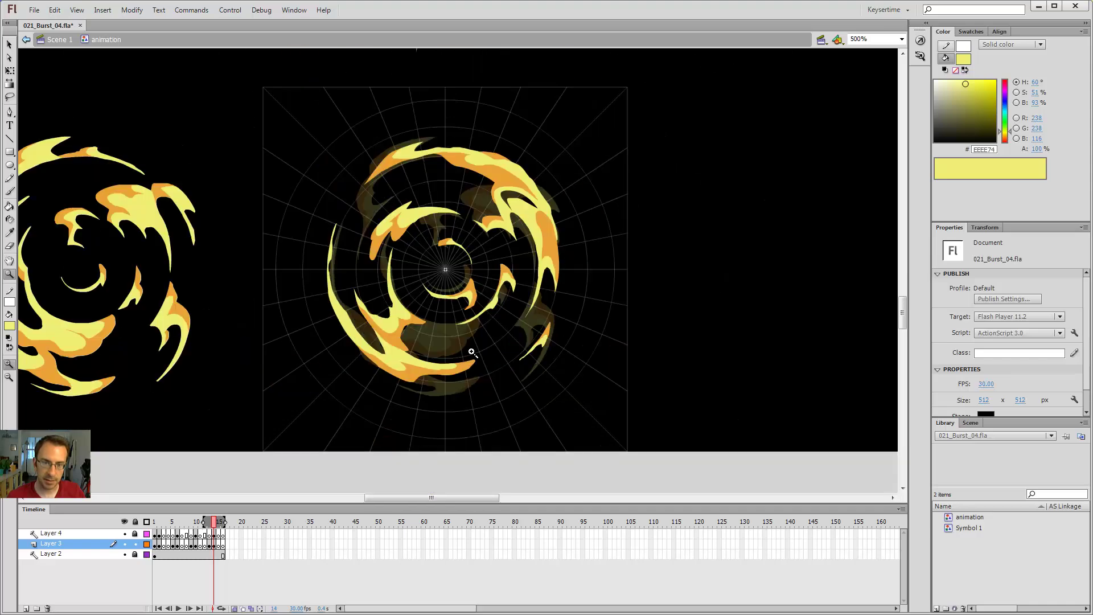
Step: Turn off onion skinning and leave the animation symbol for Scene 1
left_click(235, 608)
key("v")
double_click(614, 284)
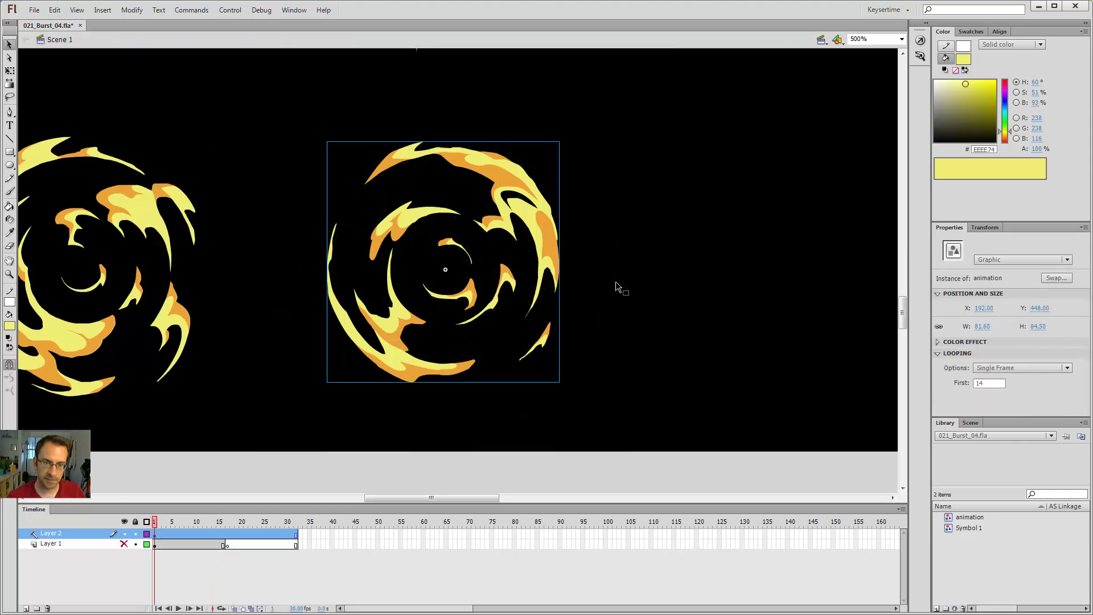
key("ctrl+minus")
left_click(562, 245)
left_click_drag(562, 236, 714, 296)
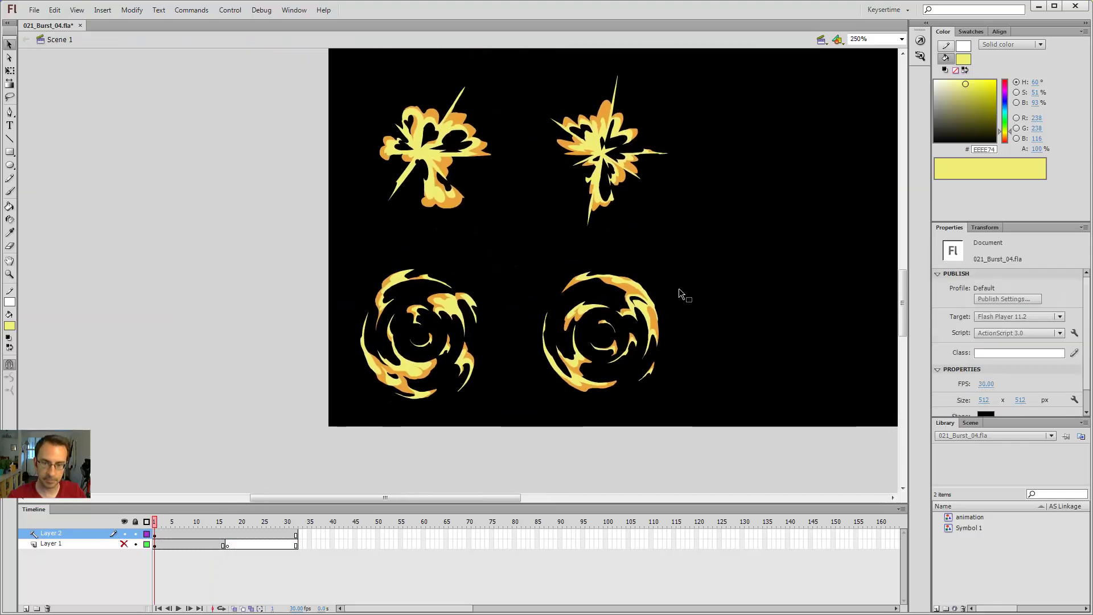
key("z")
left_click(630, 312)
left_click_drag(630, 313, 843, 297)
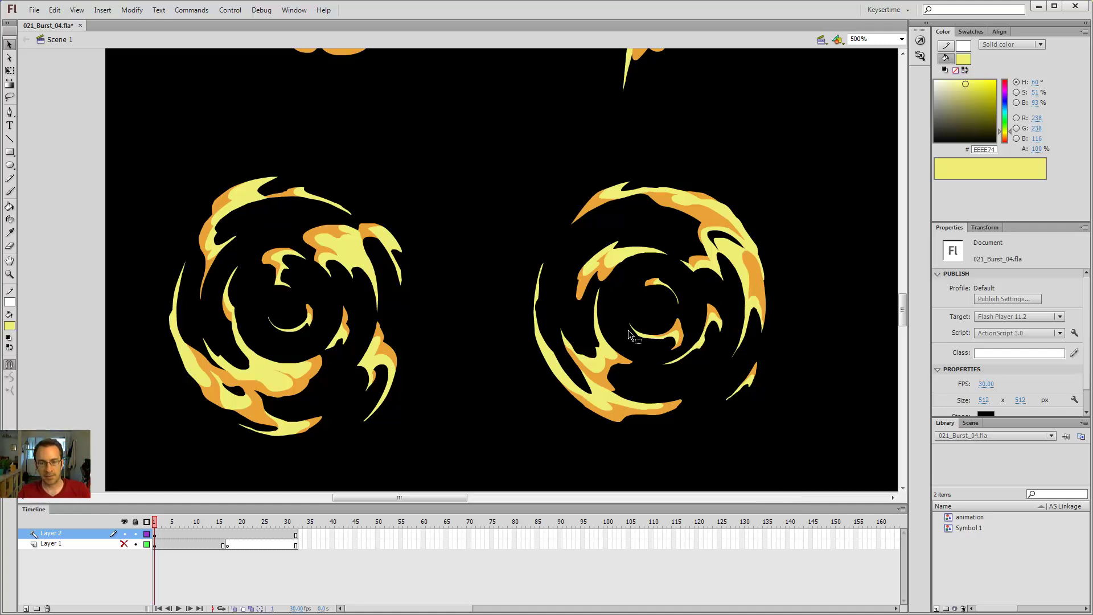
Step: Hide all panels and look over the rows of explosion and burst effects on the stage
key("ctrl+minus")
key("ctrl+minus")
left_click_drag(621, 149, 635, 288)
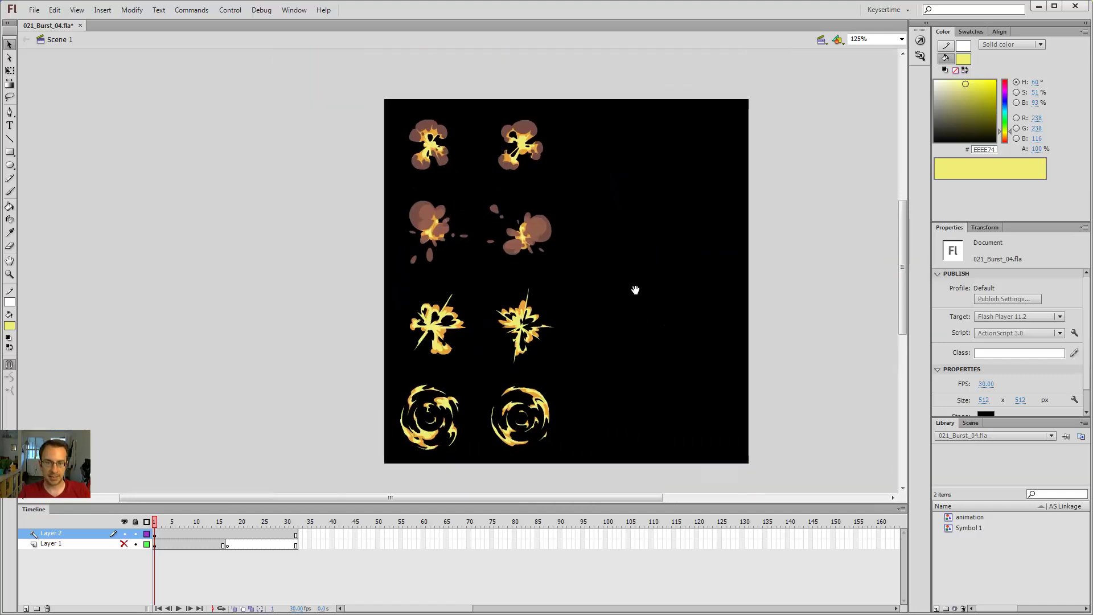
key("z")
key("F4")
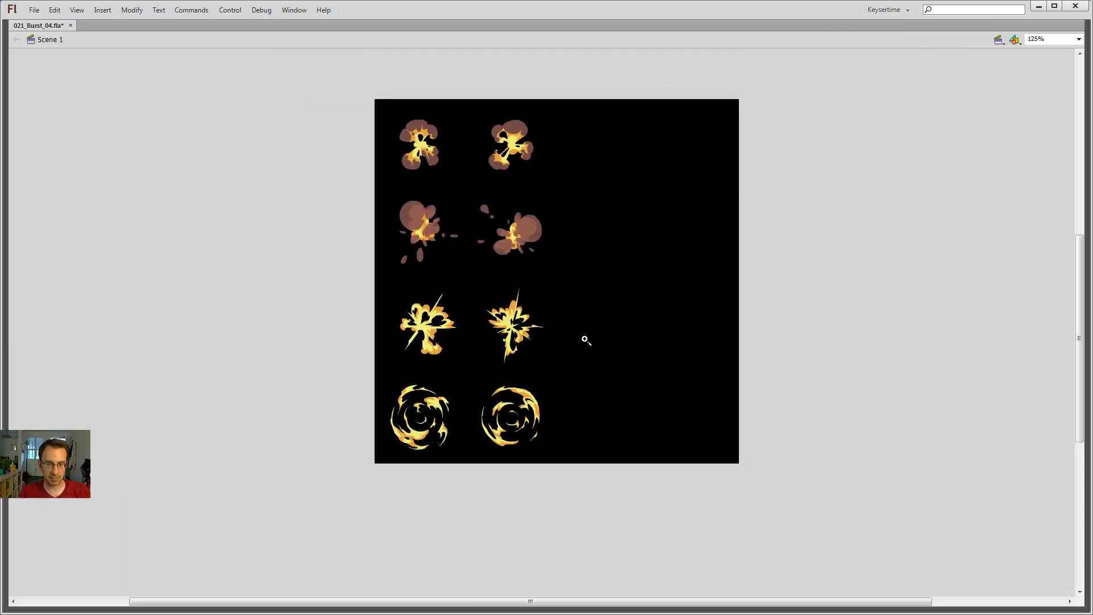
left_click(542, 299)
left_click_drag(542, 278, 595, 357)
left_click_drag(694, 204, 695, 190)
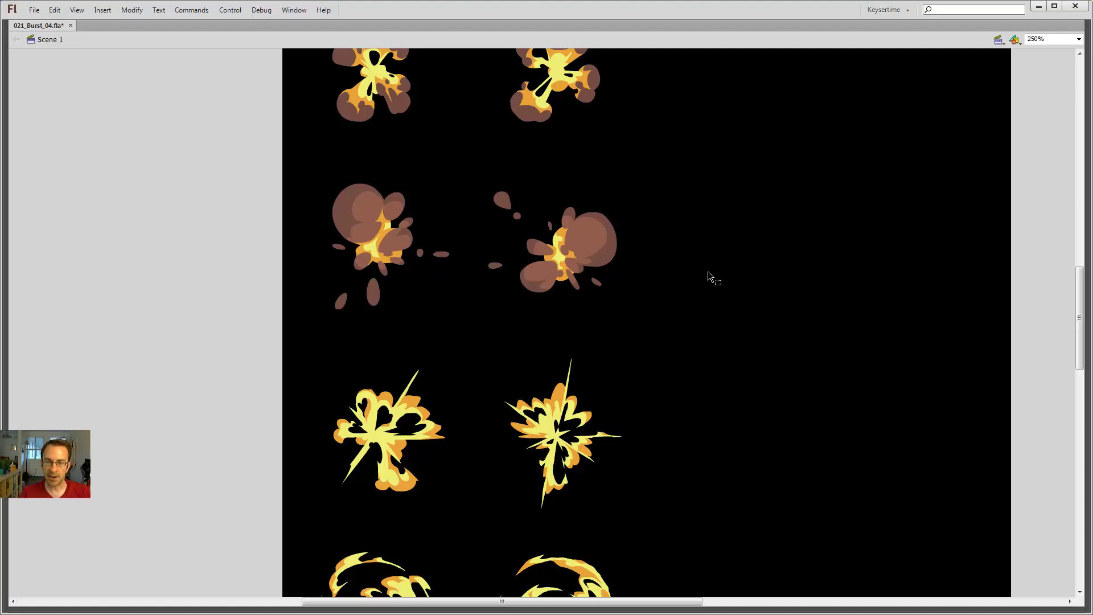
scroll(706, 279, "up", 3)
scroll(700, 296, "down", 2)
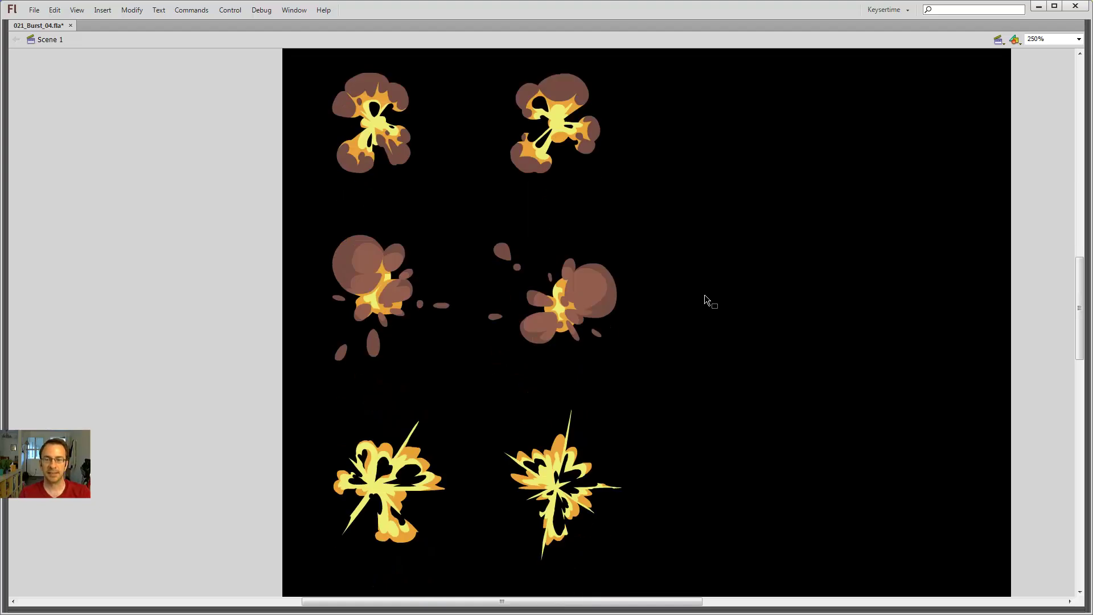